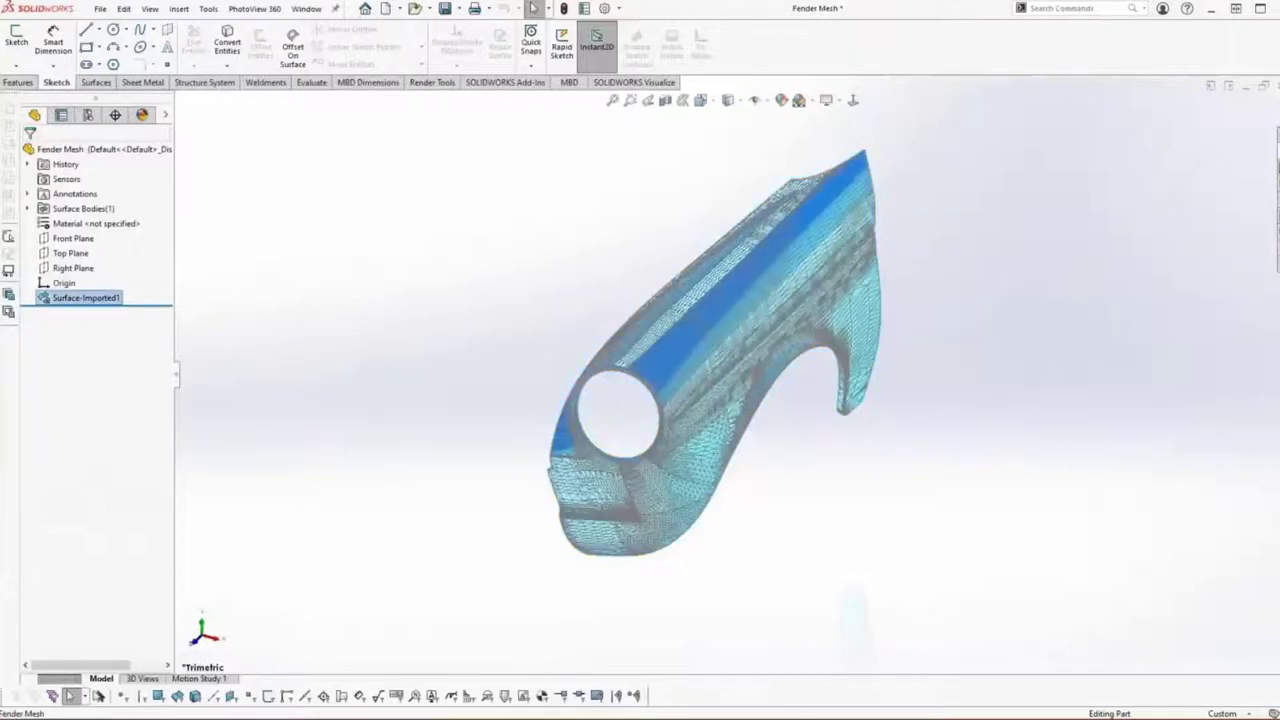
Display the Fender Mesh part shaded without edges and view its surface from the side and in isometric orientation
middle_click_drag(905, 550, 800, 530)
left_click(737, 101)
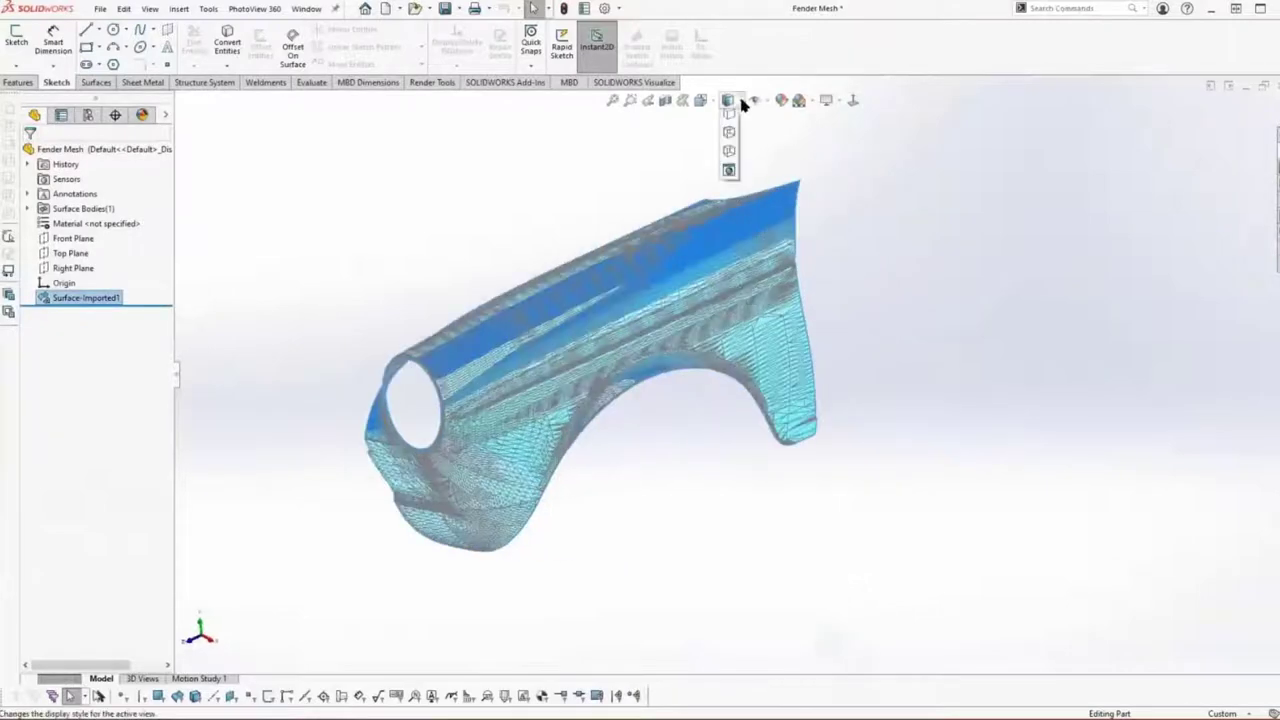
left_click(731, 136)
middle_click_drag(849, 220, 963, 291)
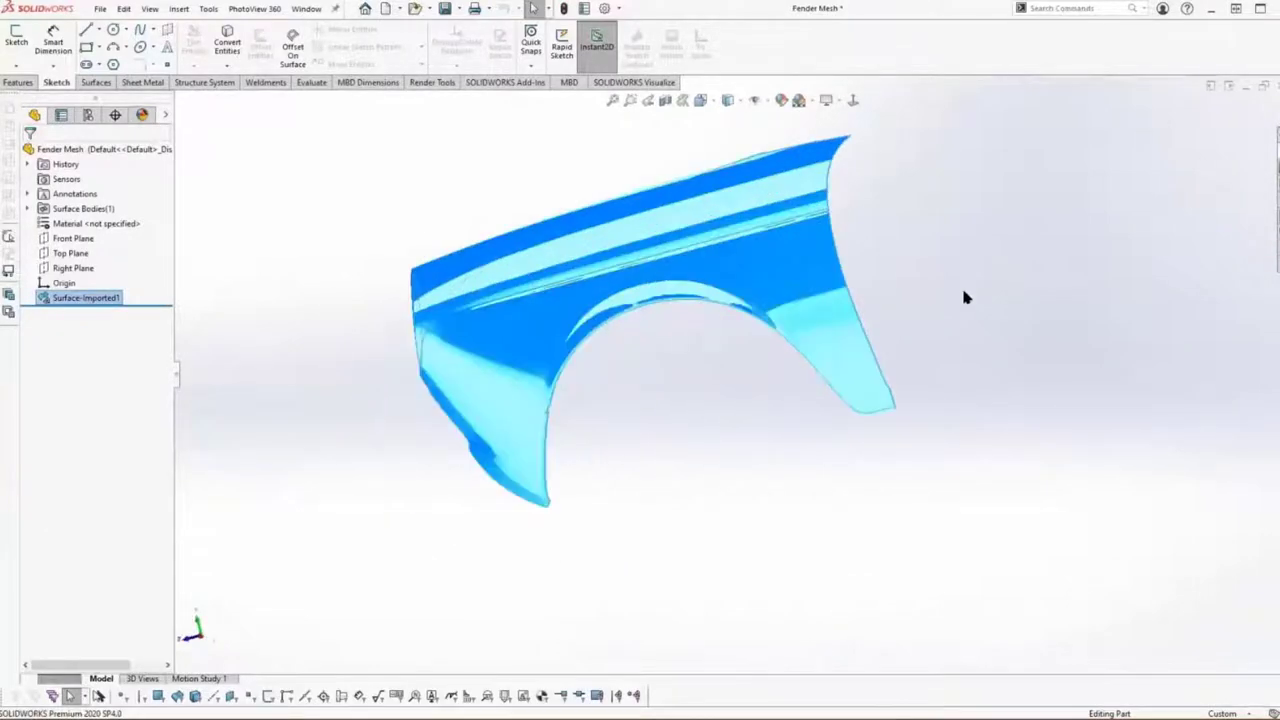
left_click(963, 291)
key("ctrl+7")
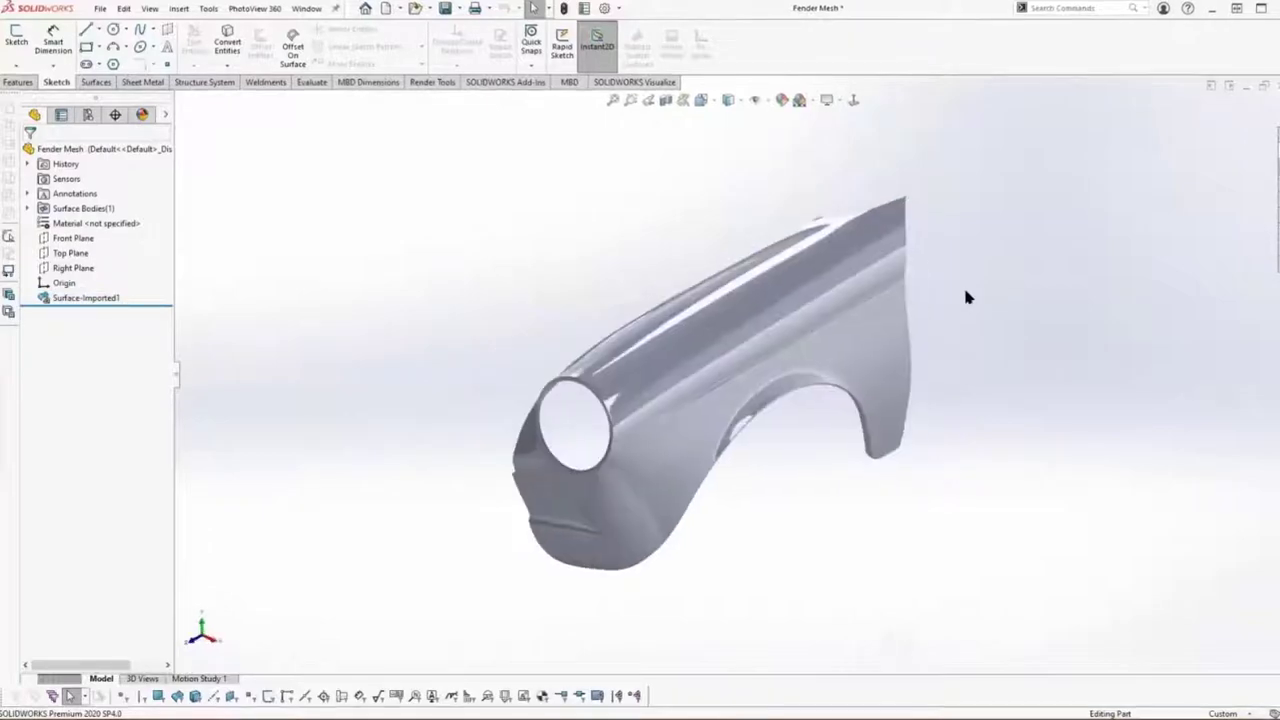
middle_click_drag(840, 275, 814, 271)
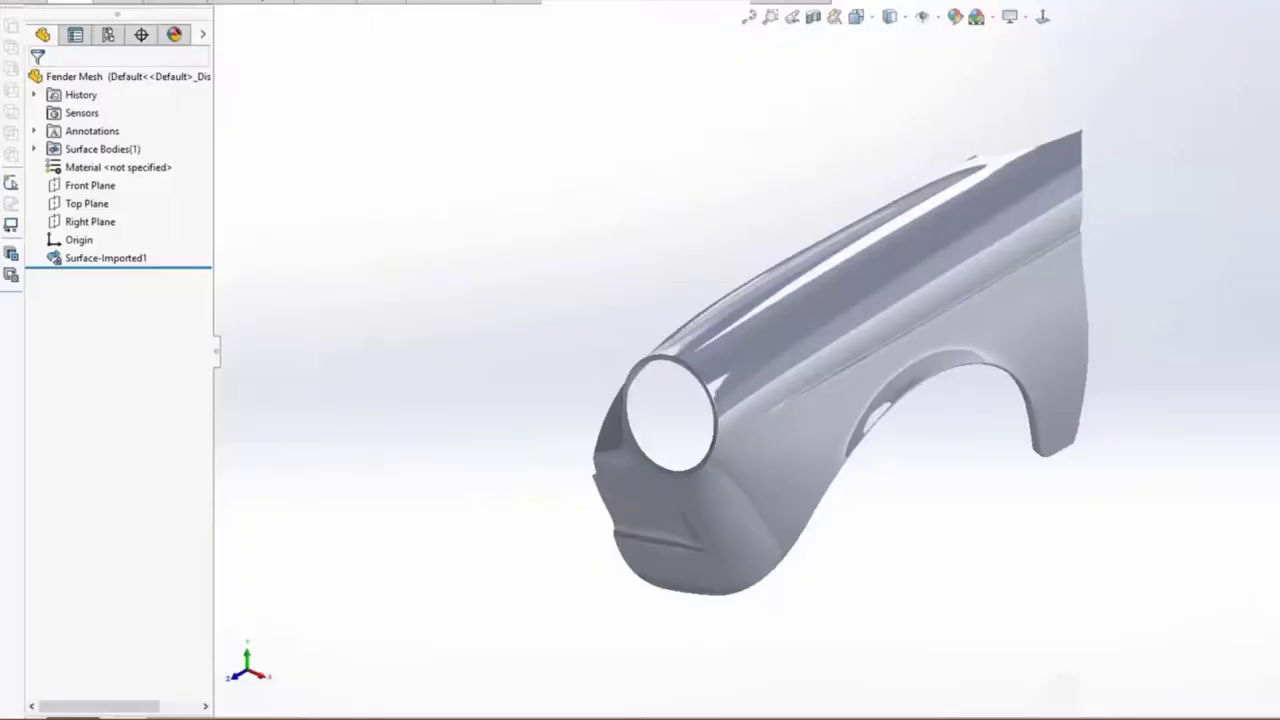
Open Fender Mesh.STL as a surface body in millimeters, with the creation of mesh bodies bounded by single faces turned off
left_click(100, 9)
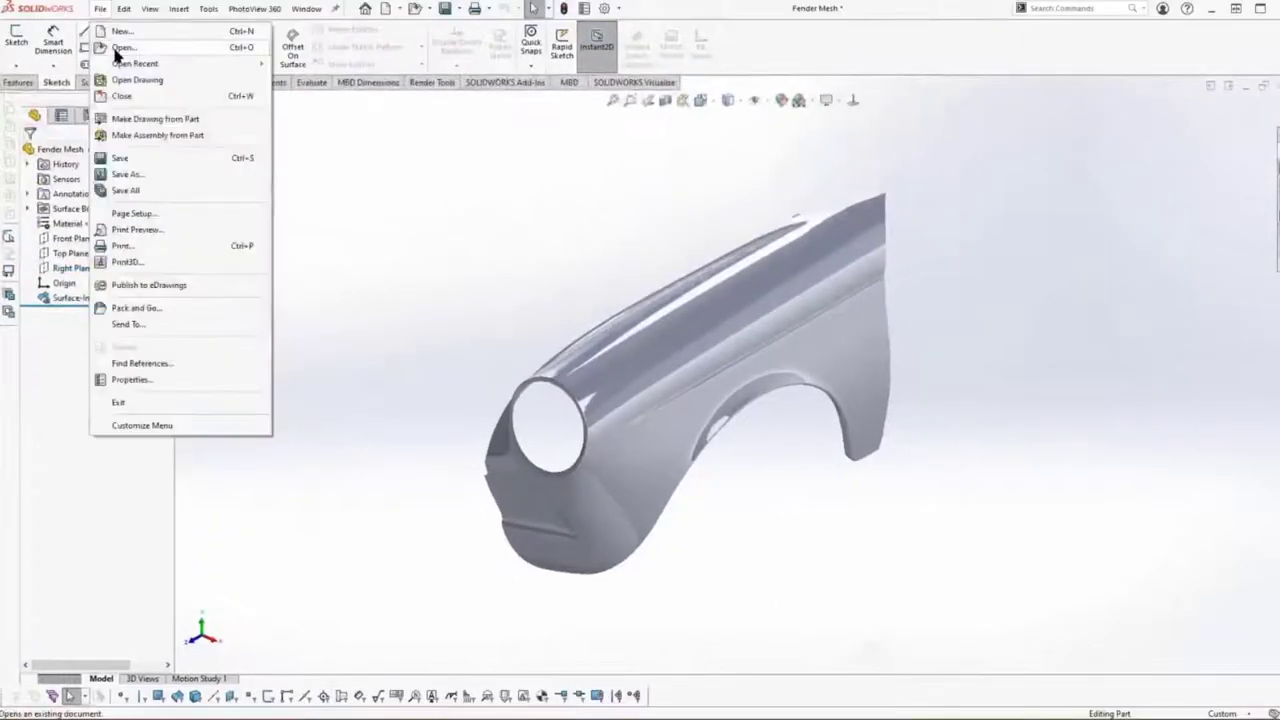
left_click(118, 48)
left_click(392, 246)
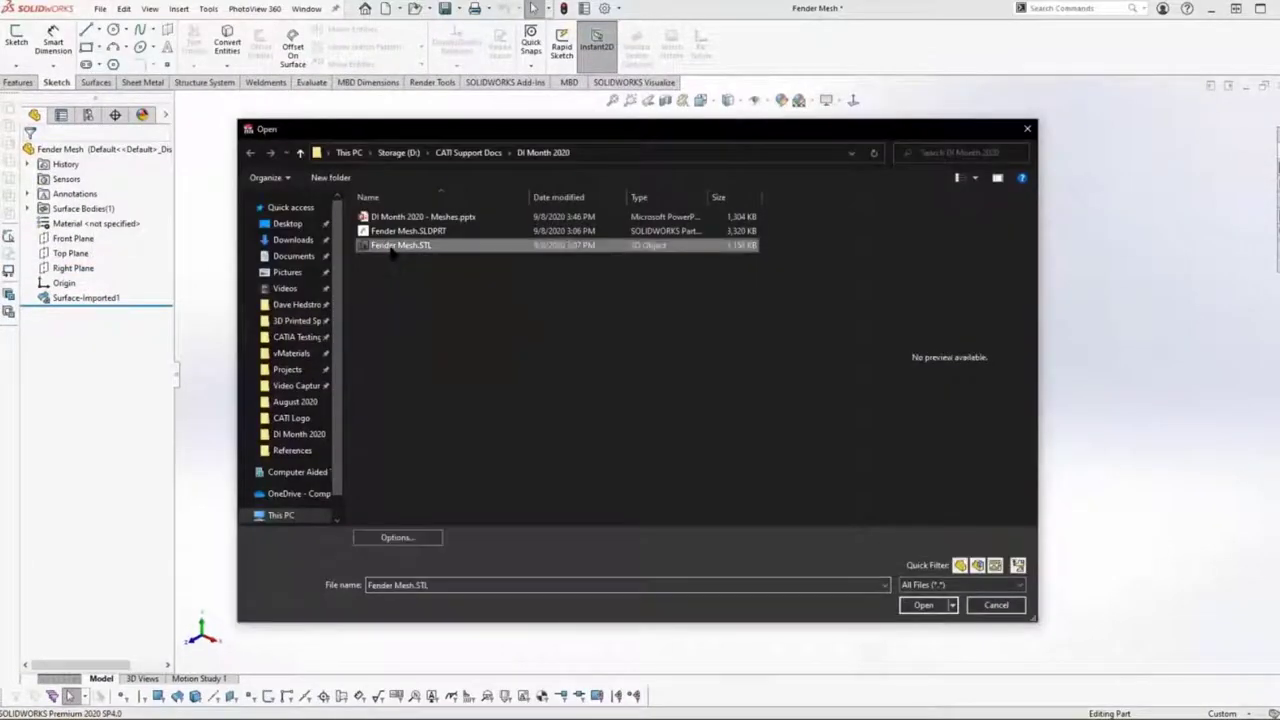
left_click(394, 538)
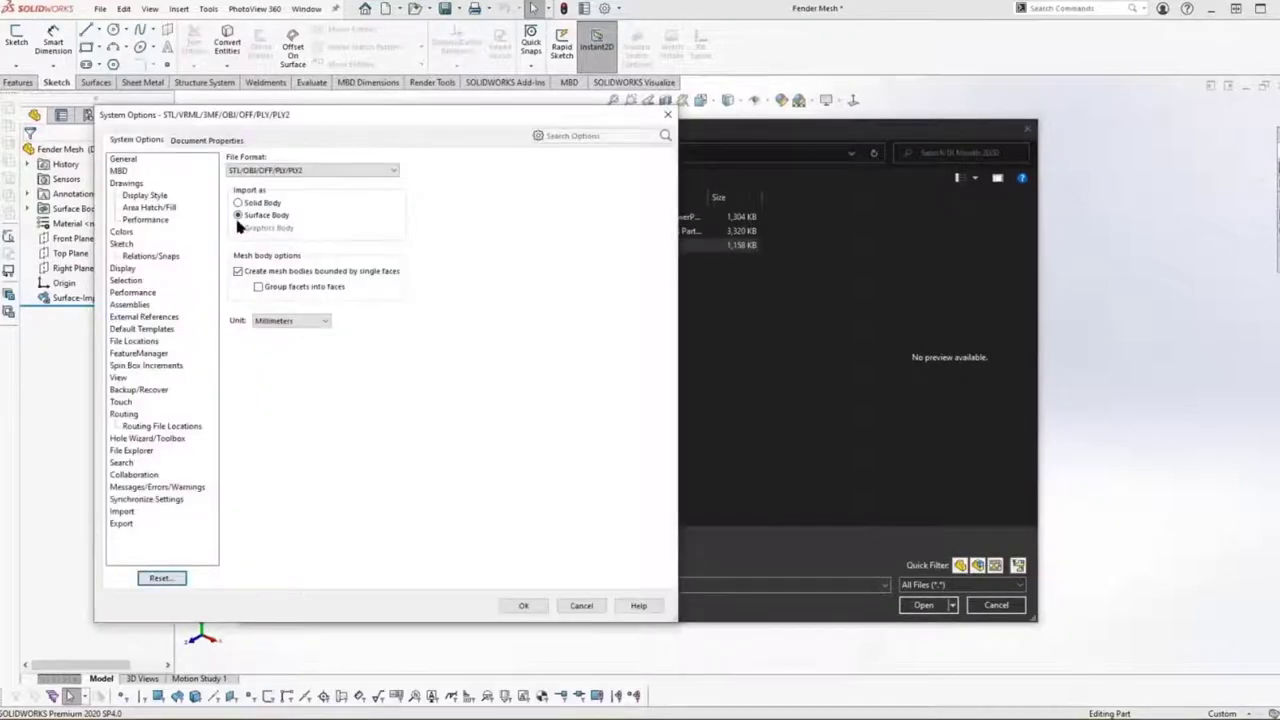
left_click(238, 271)
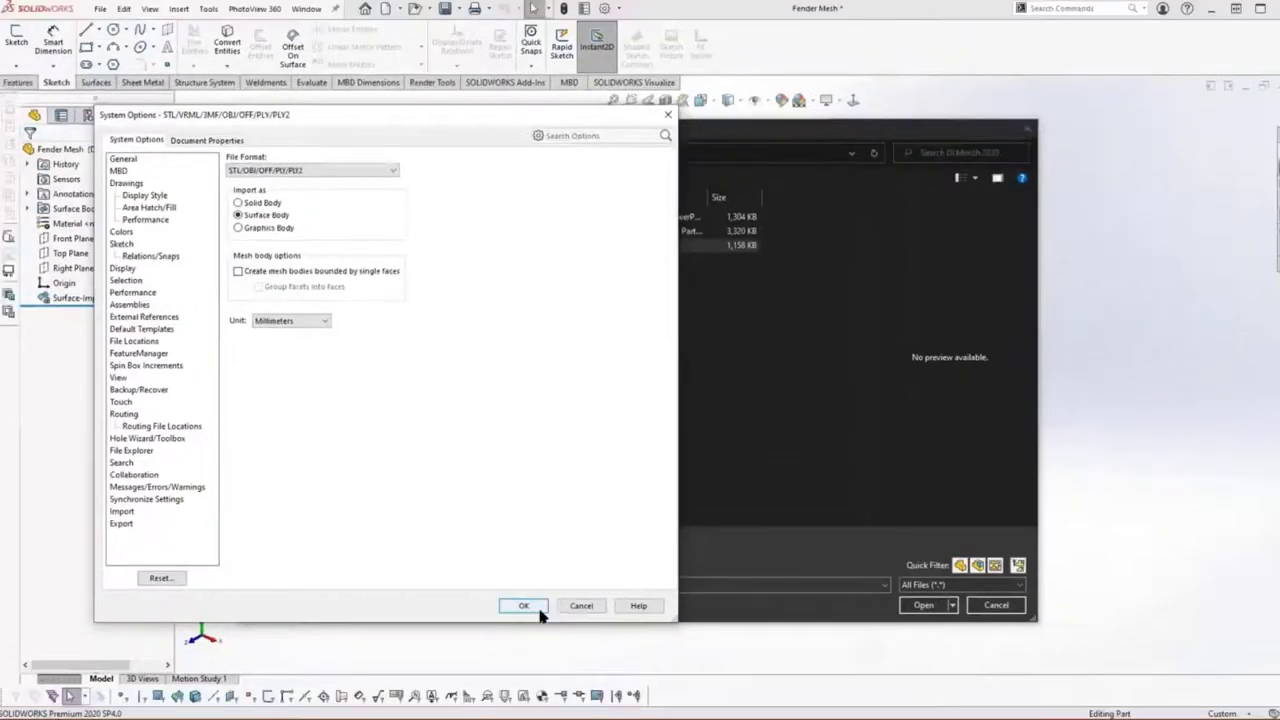
left_click(612, 682)
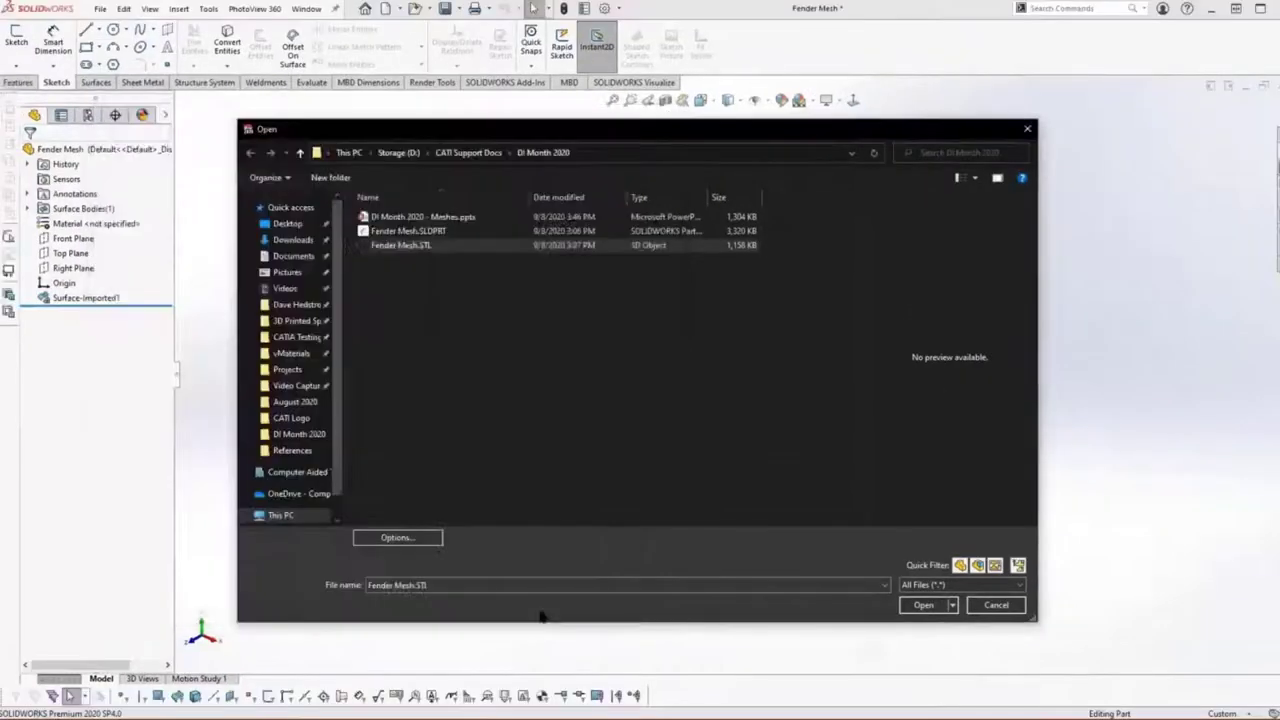
left_click(923, 605)
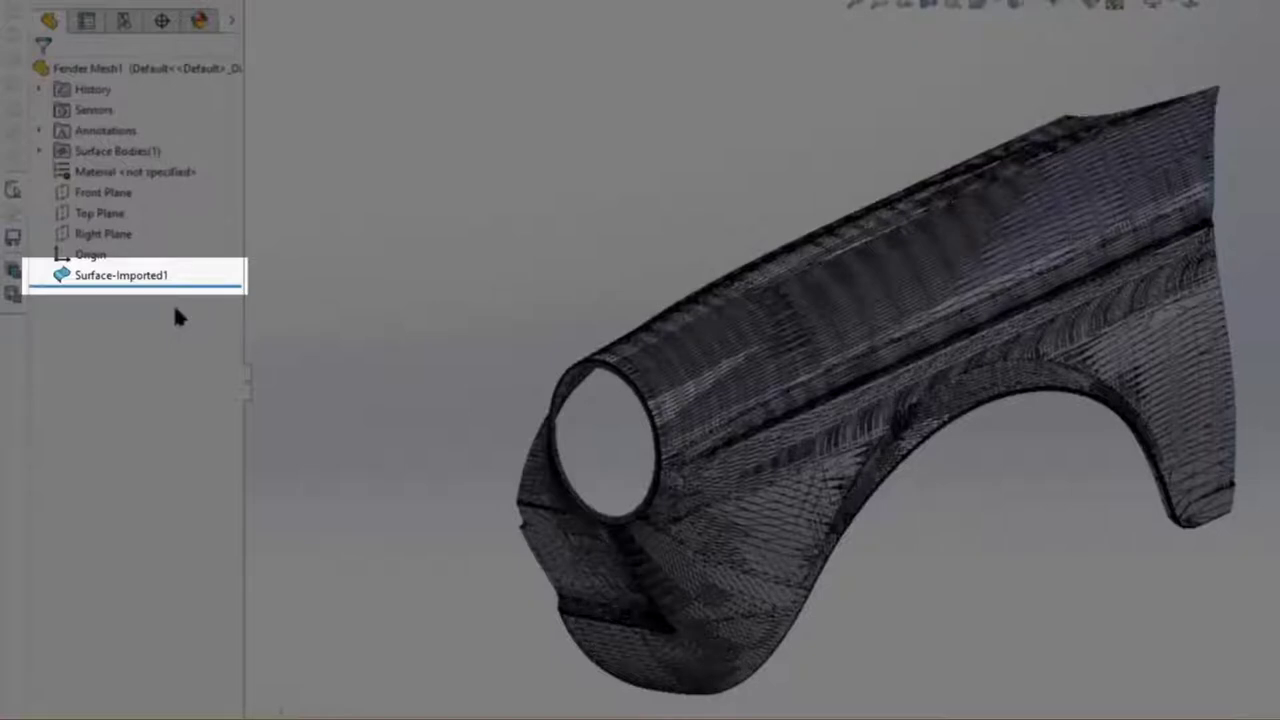
Expand the imported part's surface bodies and examine a single facet on the fender behind the headlight opening
left_click(64, 281)
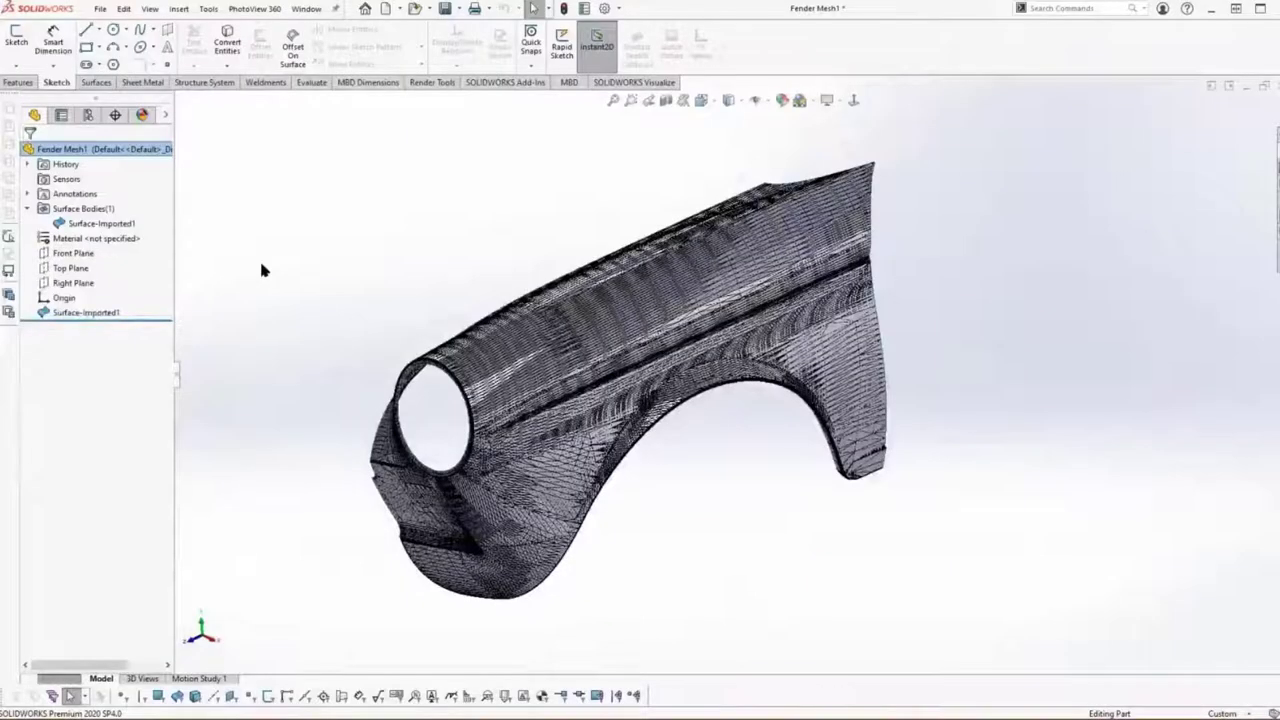
key("f")
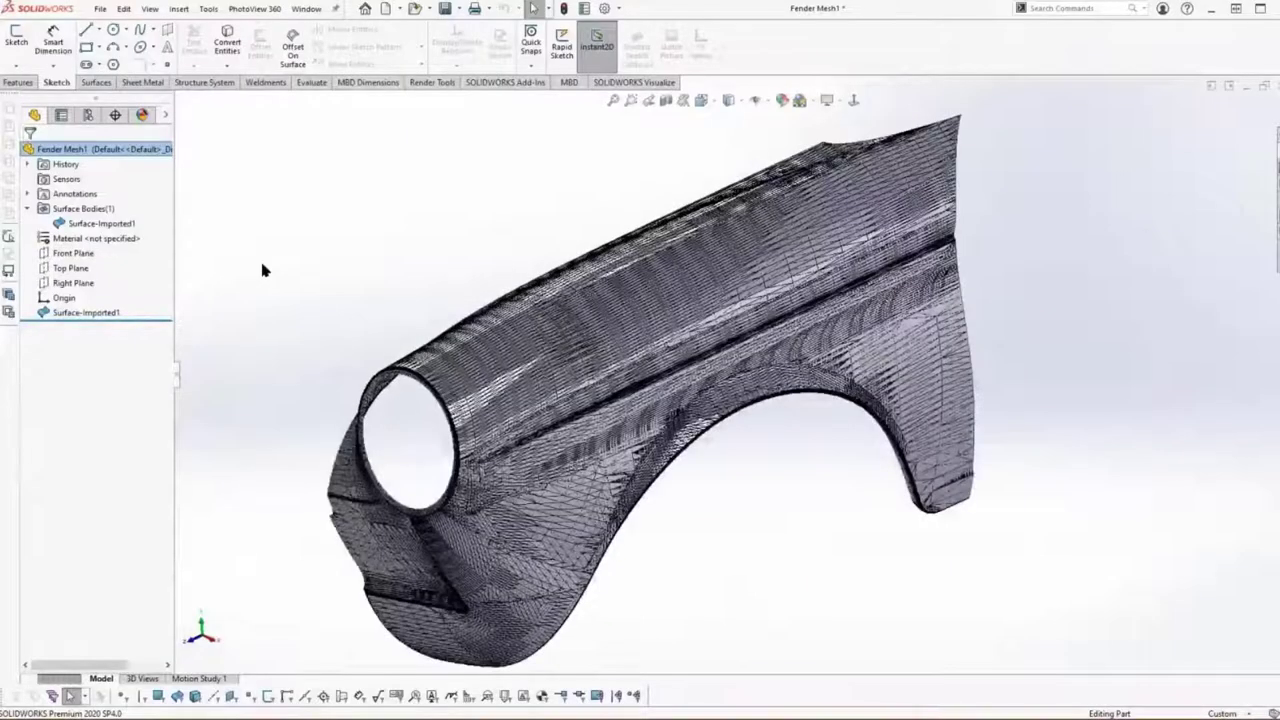
scroll(488, 360, "down", 6)
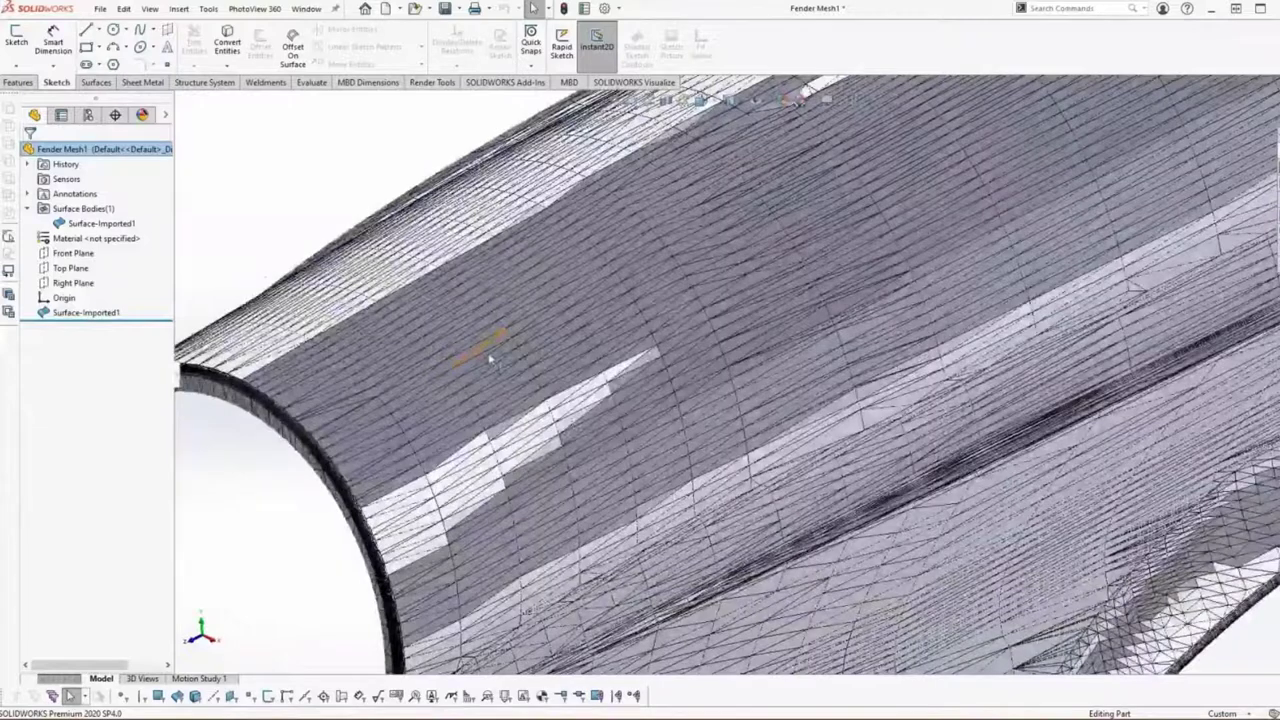
left_click(556, 348)
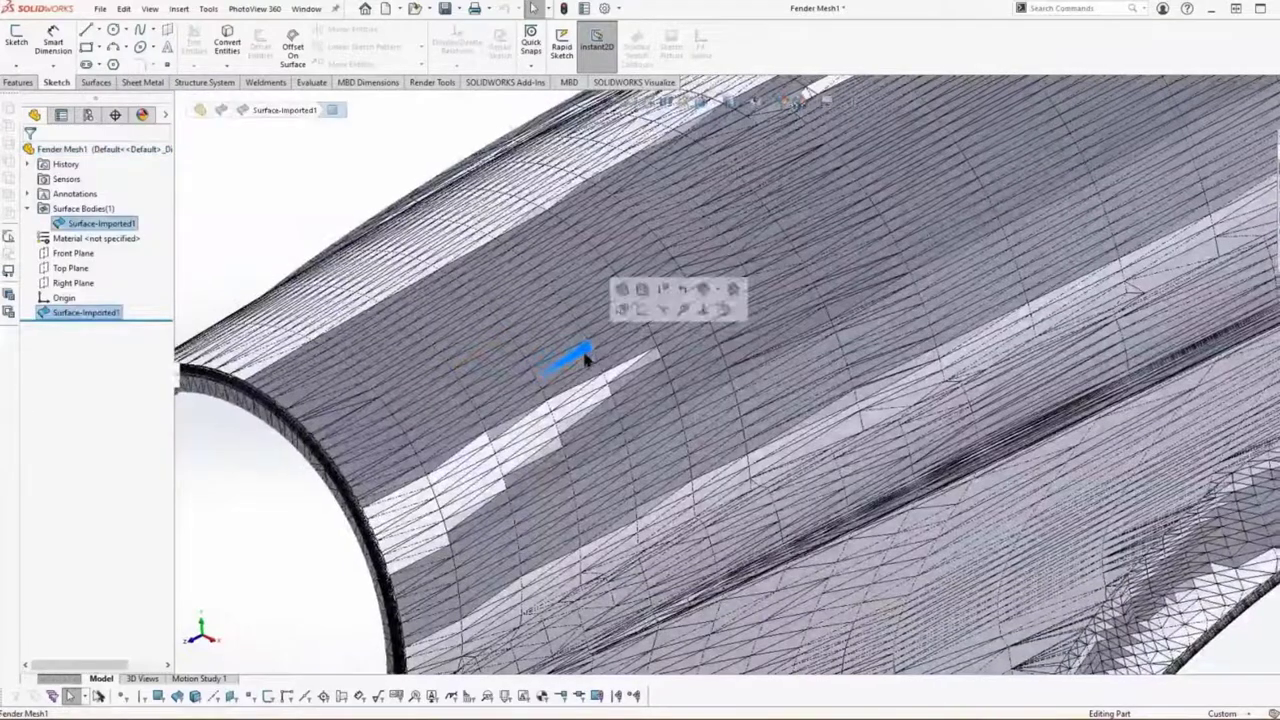
key("f")
left_click(509, 241)
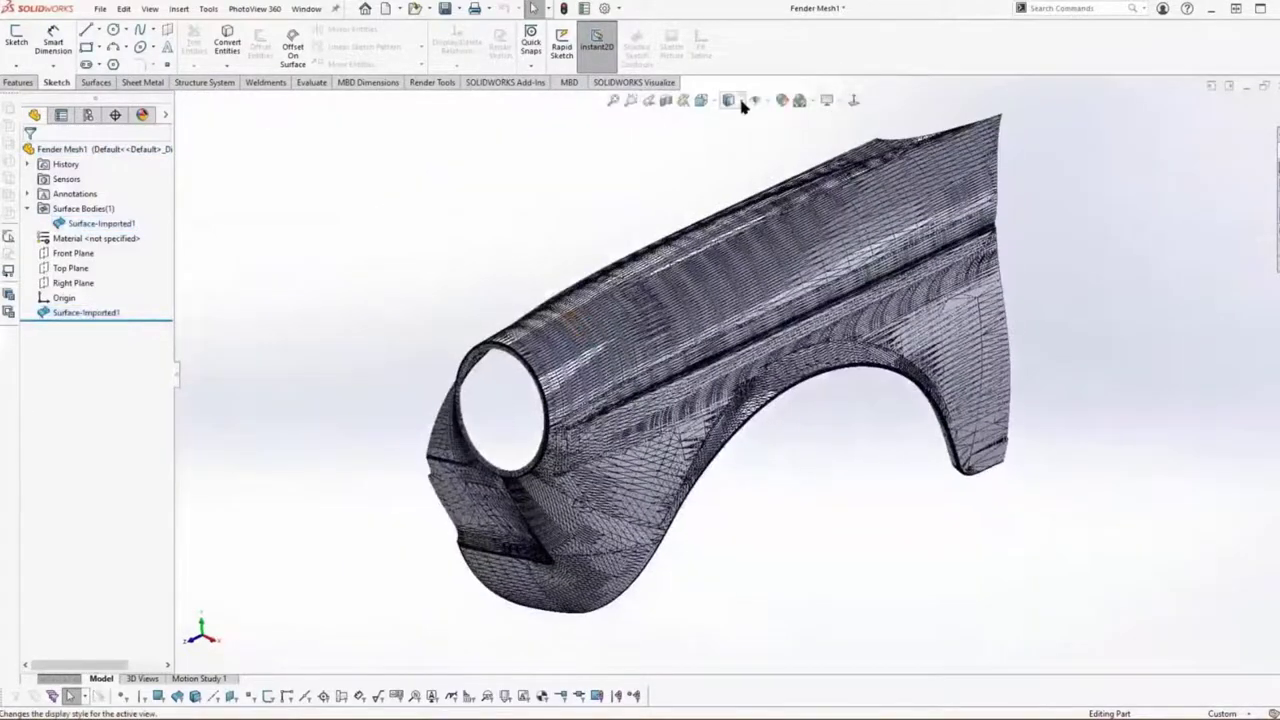
Display the Fender Mesh1 part shaded without edges and view the fender's shading from the side
left_click(738, 100)
left_click(731, 139)
mouse_move(604, 197)
middle_mouse_down()
mouse_move(589, 223)
mouse_move(630, 334)
mouse_move(450, 245)
middle_mouse_up()
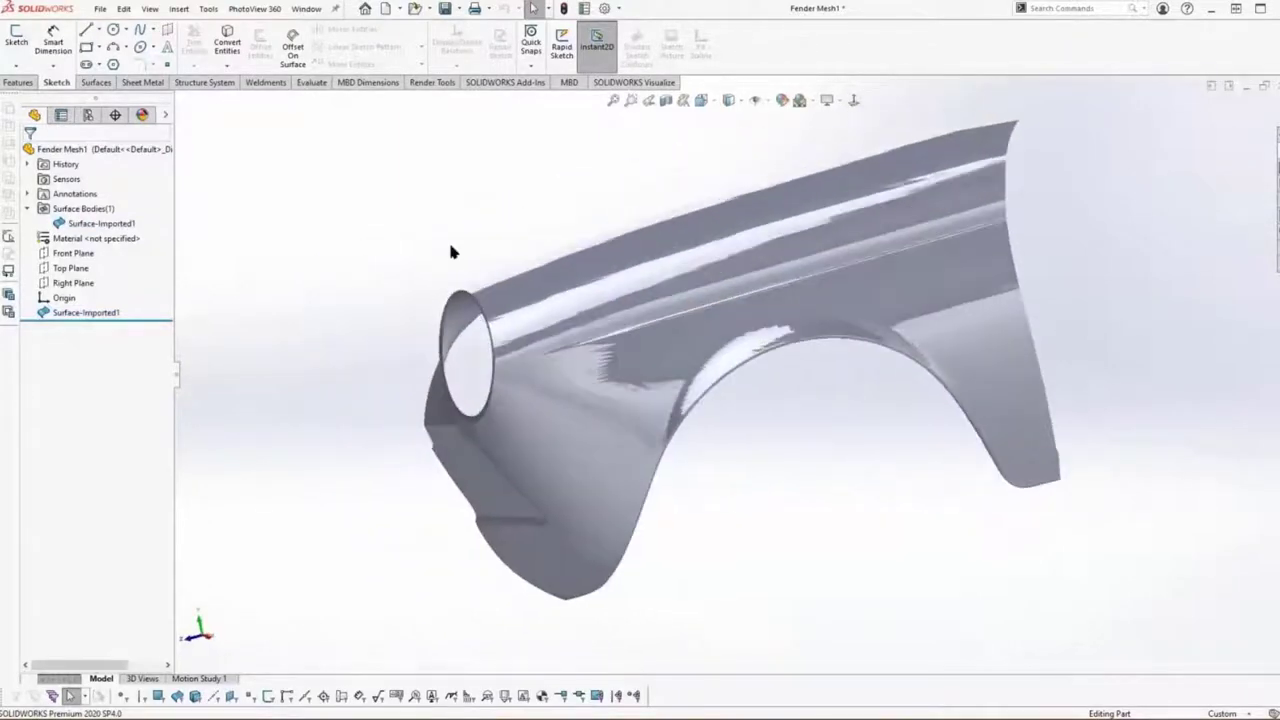
Tile the Fender Mesh and Fender Mesh1 documents vertically to compare their surfaces side by side
key("ctrl+Tab")
left_click(306, 9)
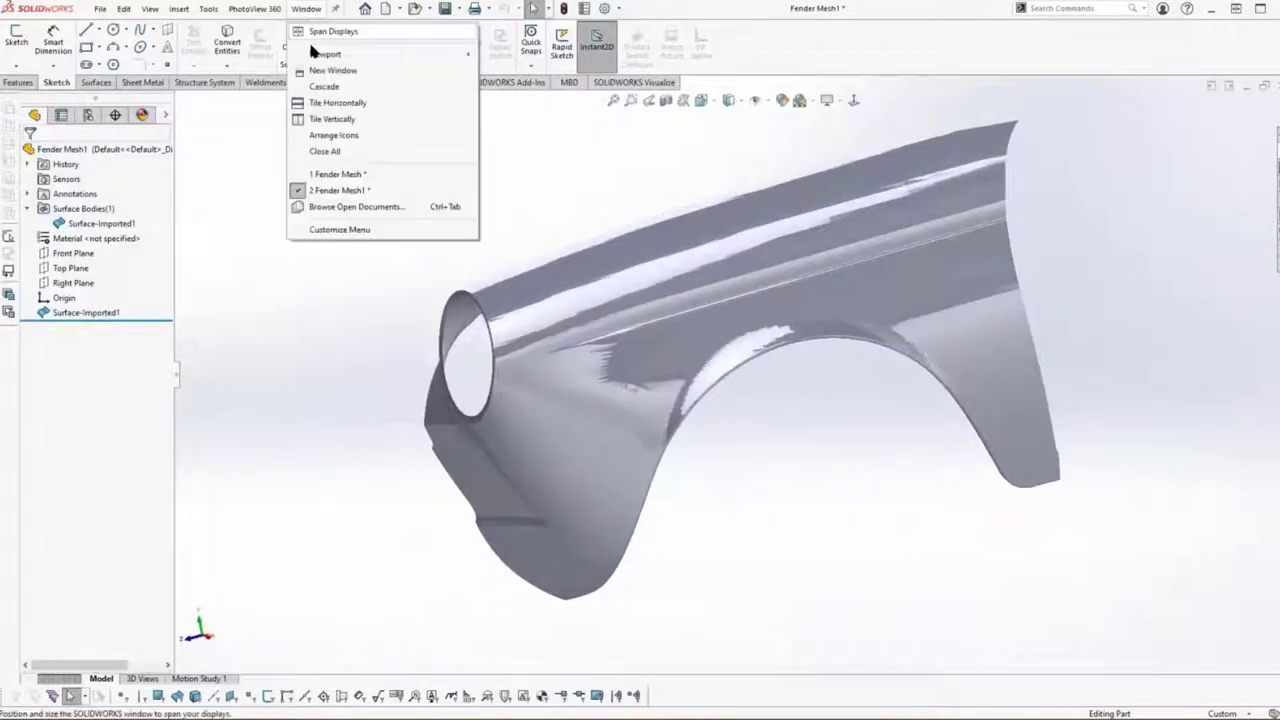
left_click(331, 119)
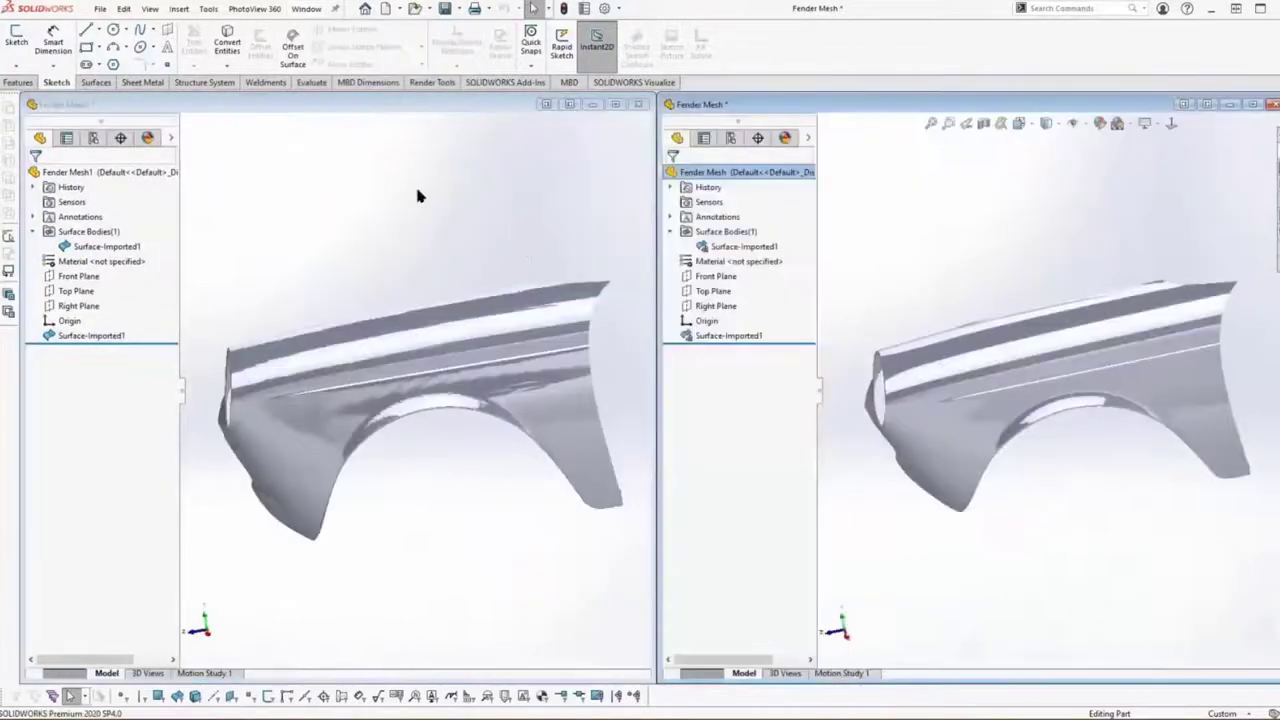
left_click(417, 195)
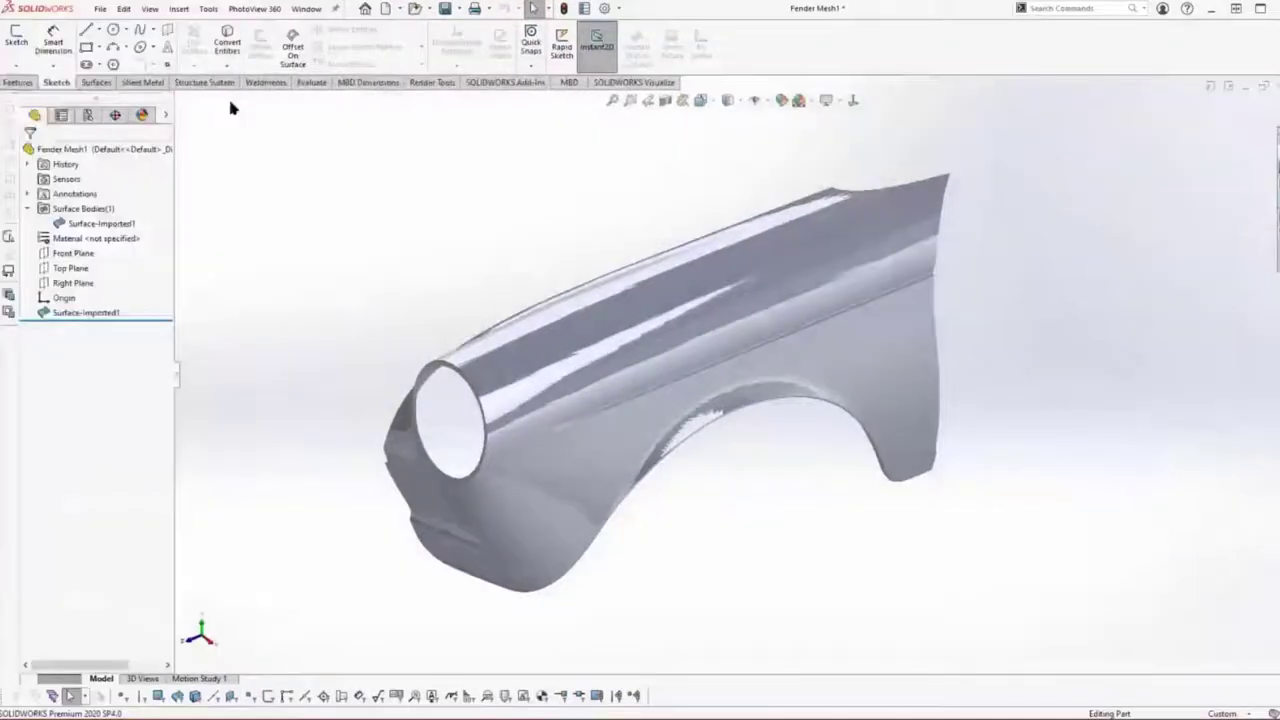
In a new 3D sketch on Fender Mesh1, show the facet edges and place spline points on facets behind the headlight opening
left_click(16, 65)
left_click(40, 97)
left_click(140, 29)
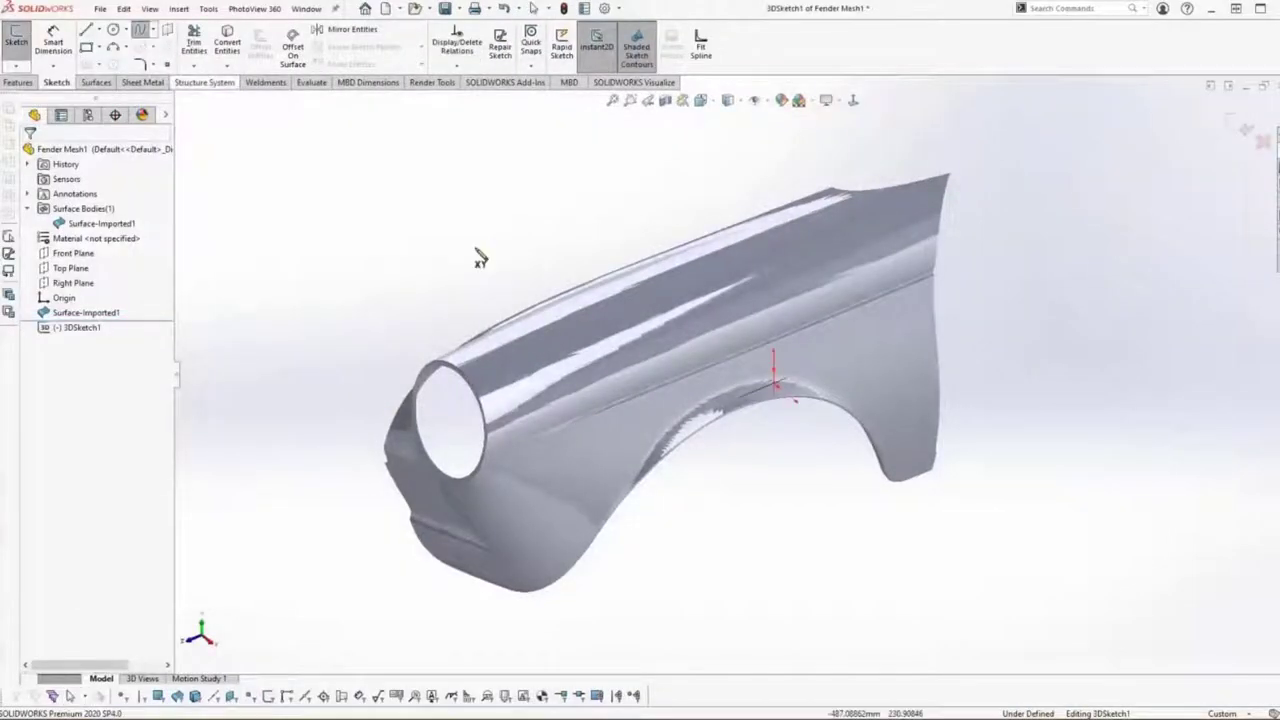
scroll(481, 408, "down", 6)
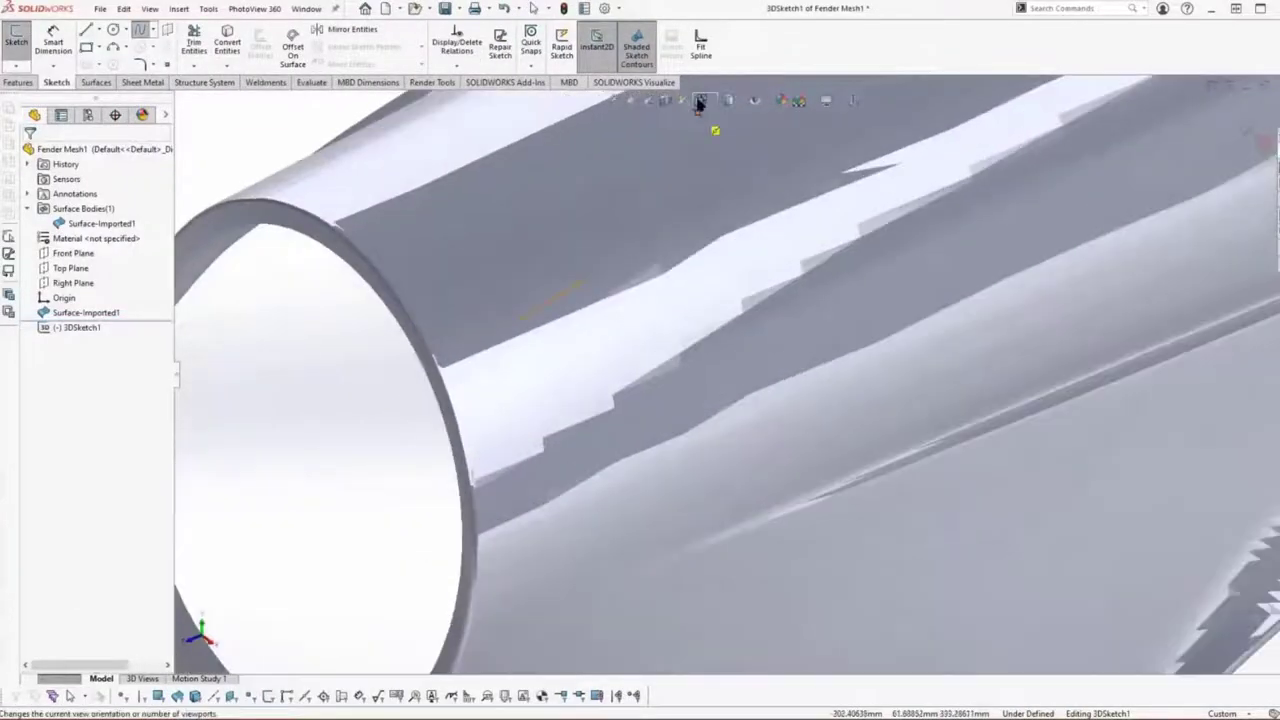
mouse_move(731, 104)
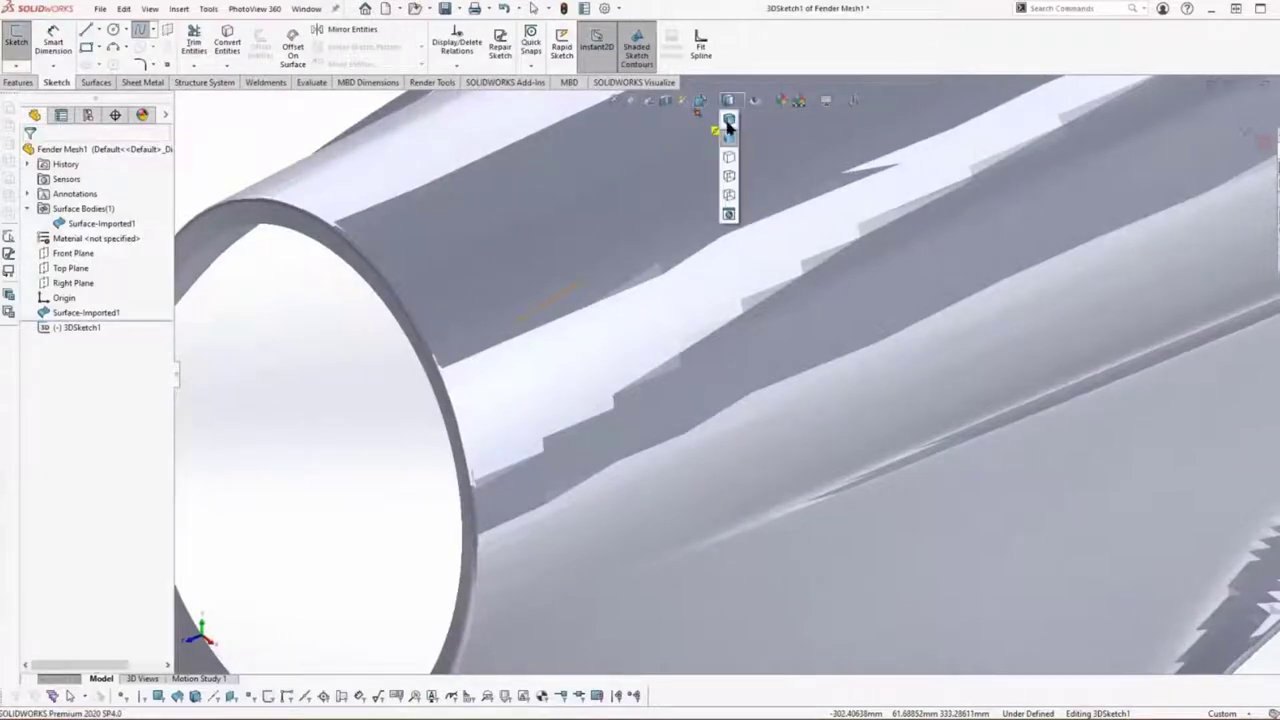
left_click(729, 121)
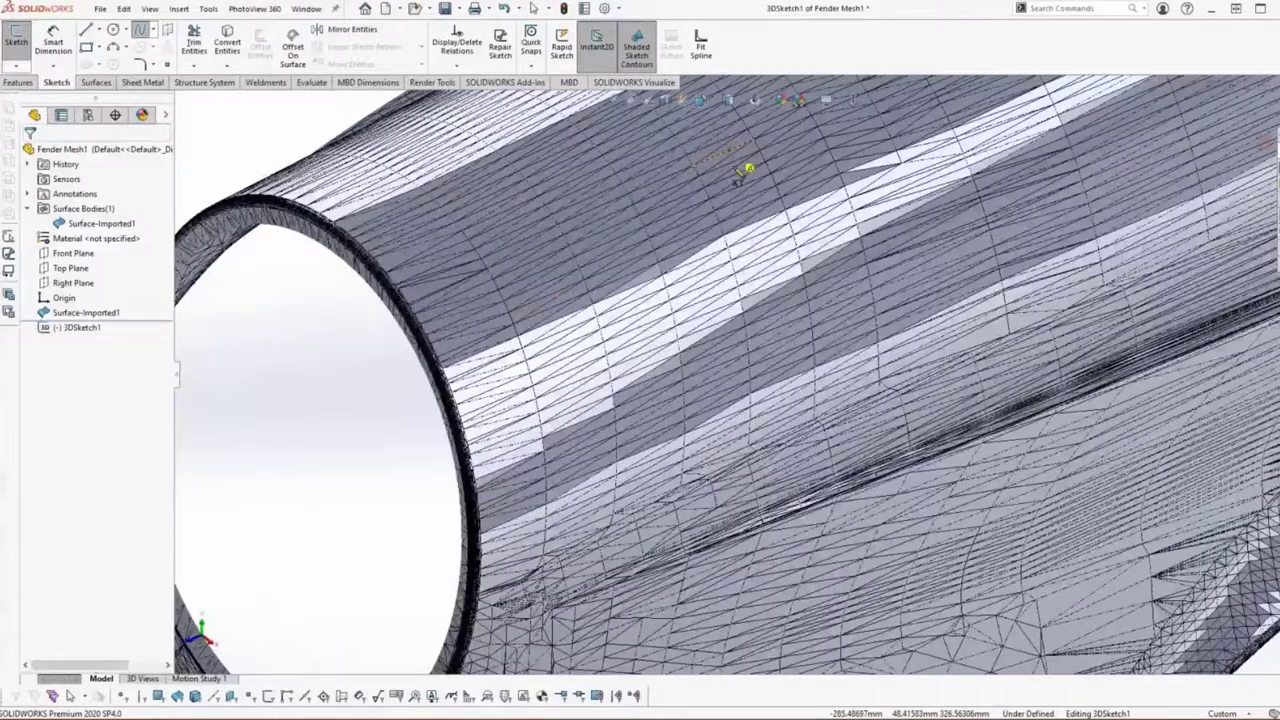
middle_click_drag(738, 172, 755, 283)
left_click(755, 283)
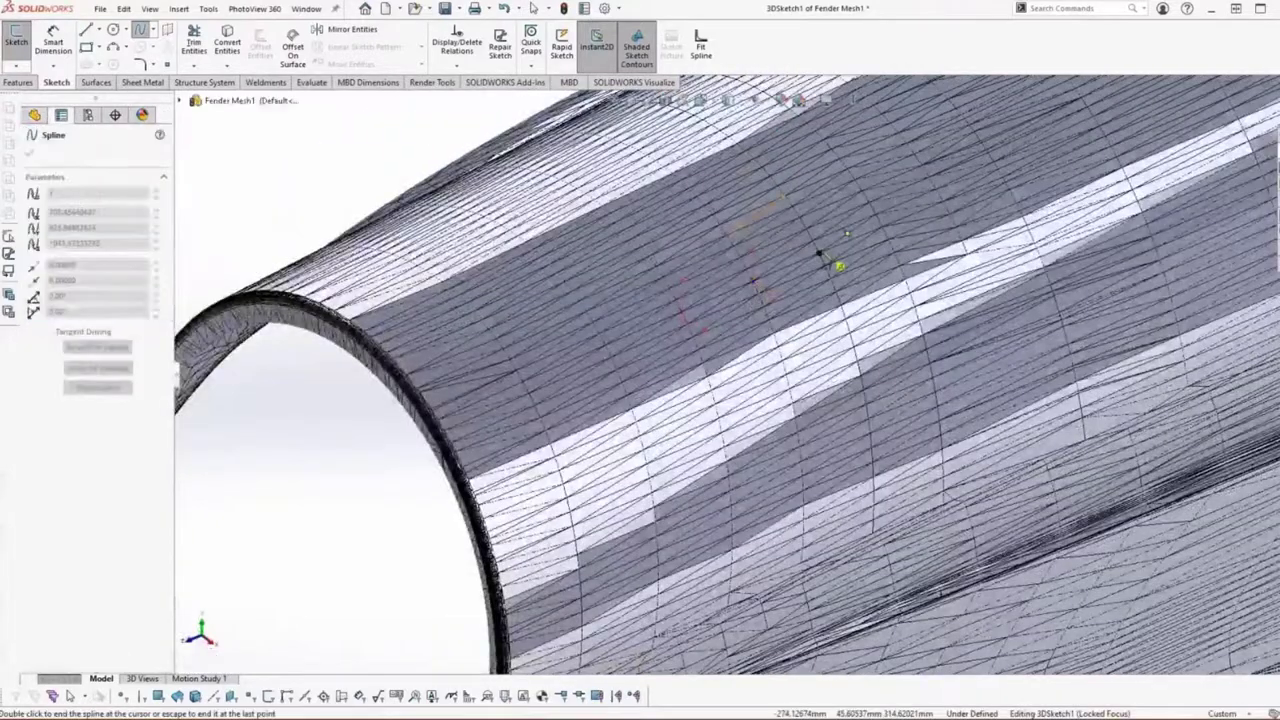
left_click(819, 253)
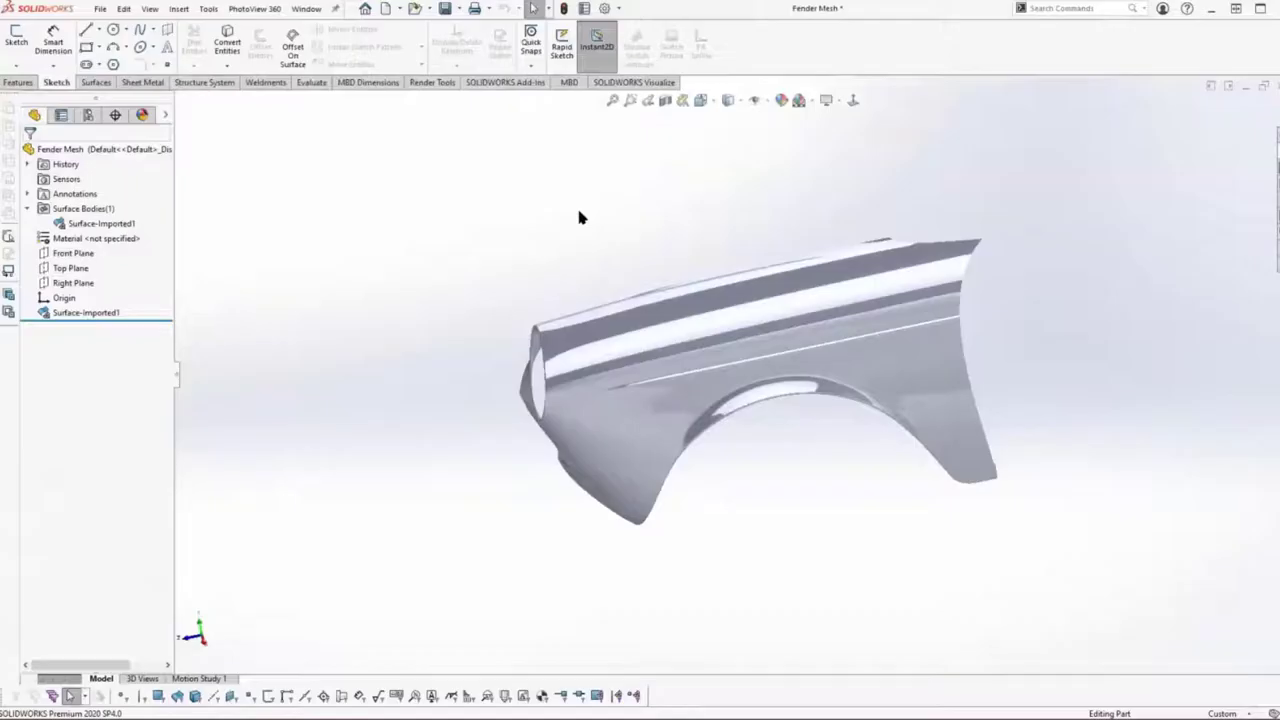
Start a 3D sketch with the Spline tool in the Fender Mesh part and display the model shaded with edges
scroll(578, 217, "down", 5)
scroll(578, 217, "up", 2)
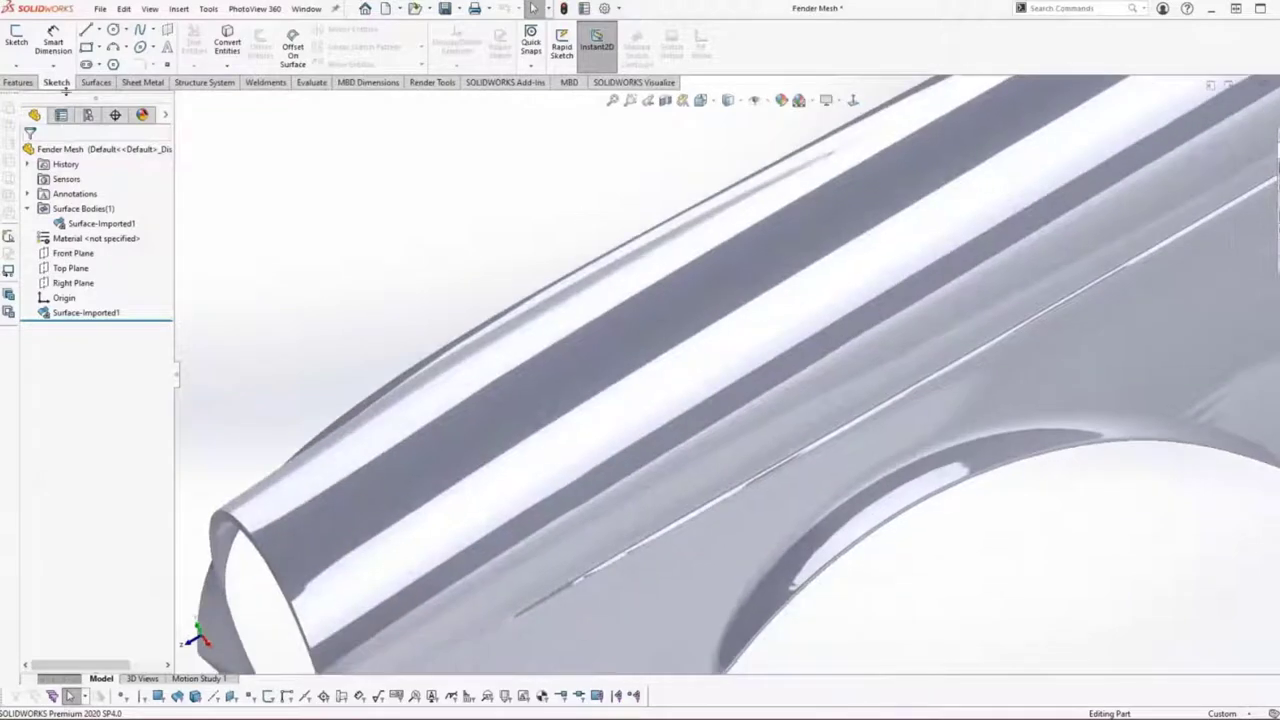
left_click(16, 65)
left_click(38, 98)
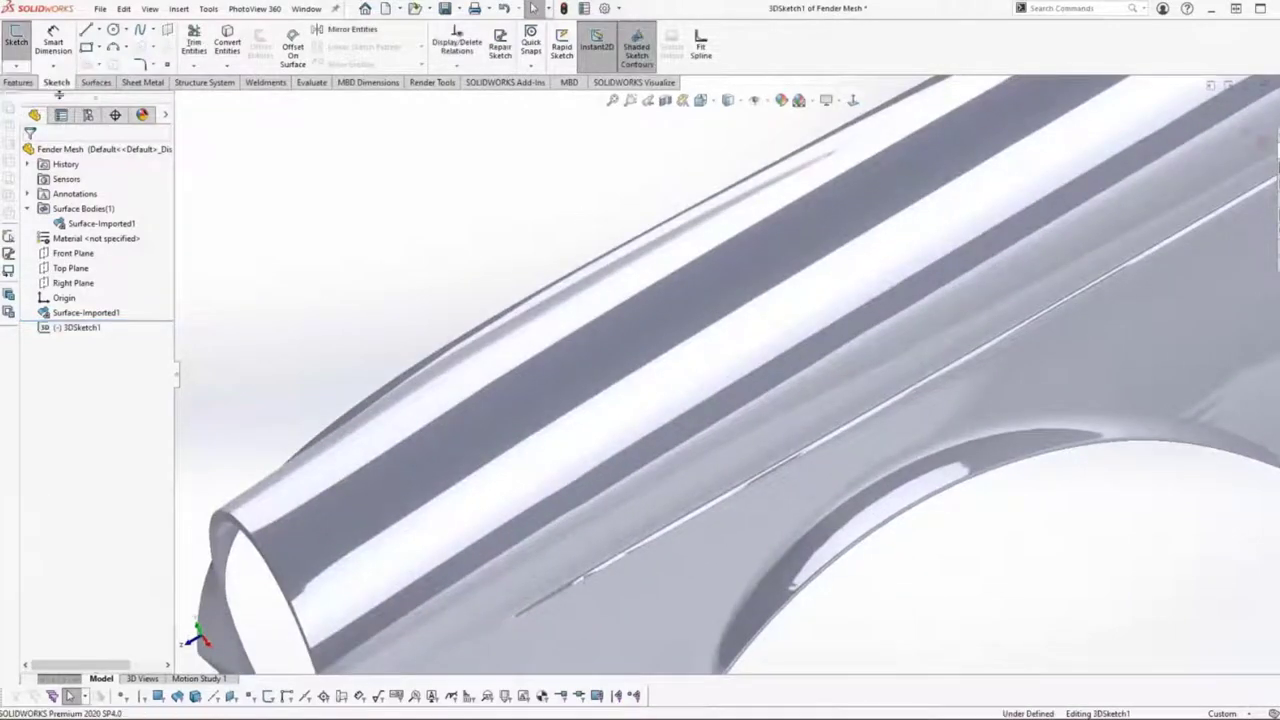
left_click(140, 29)
middle_click_drag(351, 180, 712, 362)
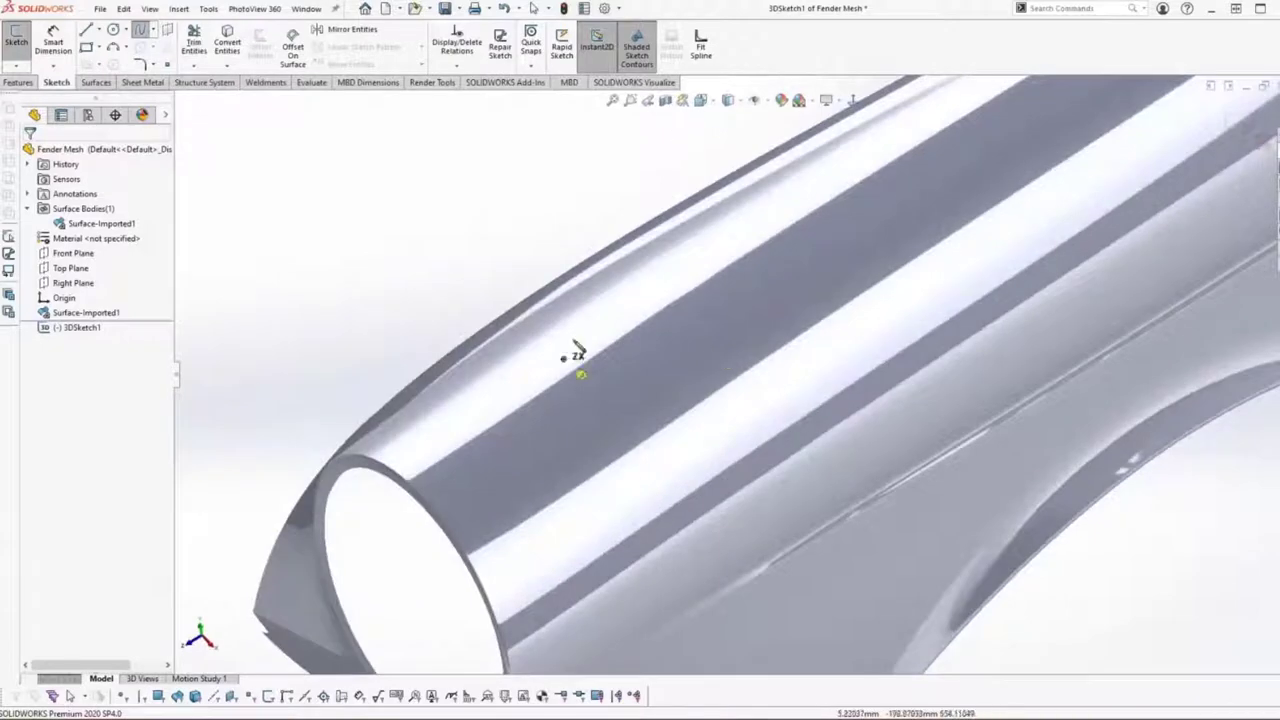
left_click(728, 101)
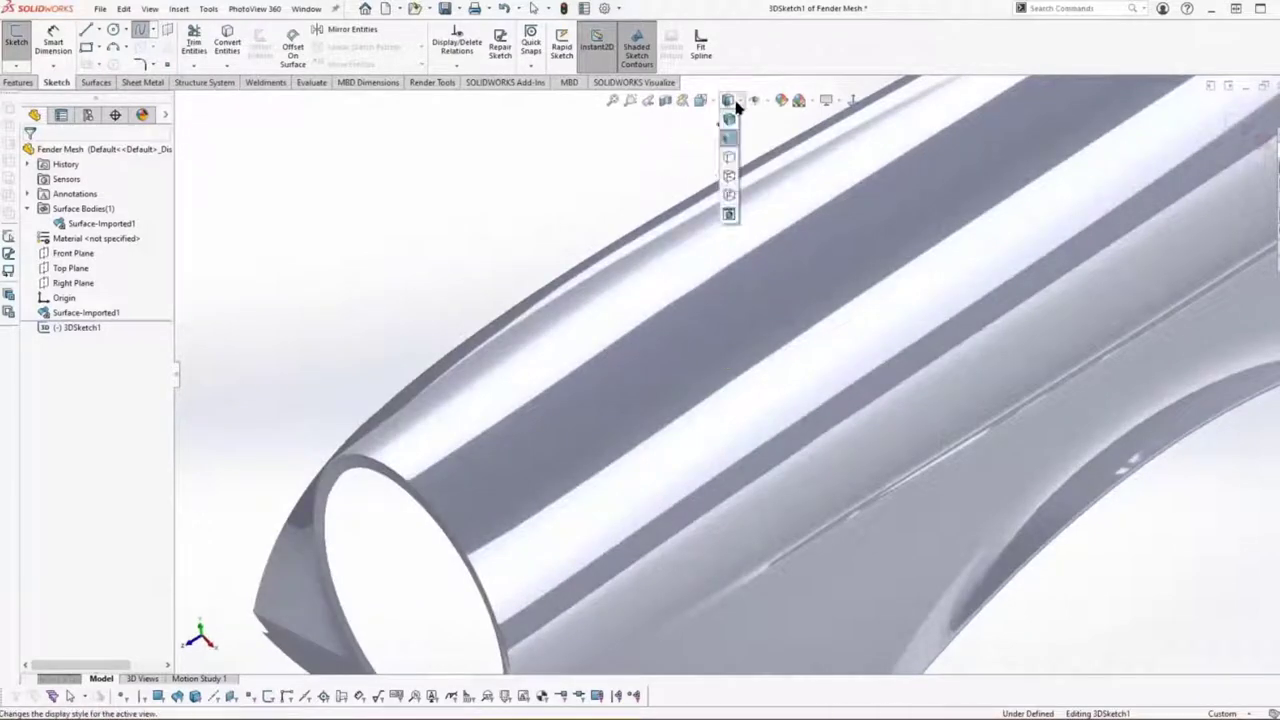
left_click(729, 121)
middle_click_drag(729, 126, 729, 263)
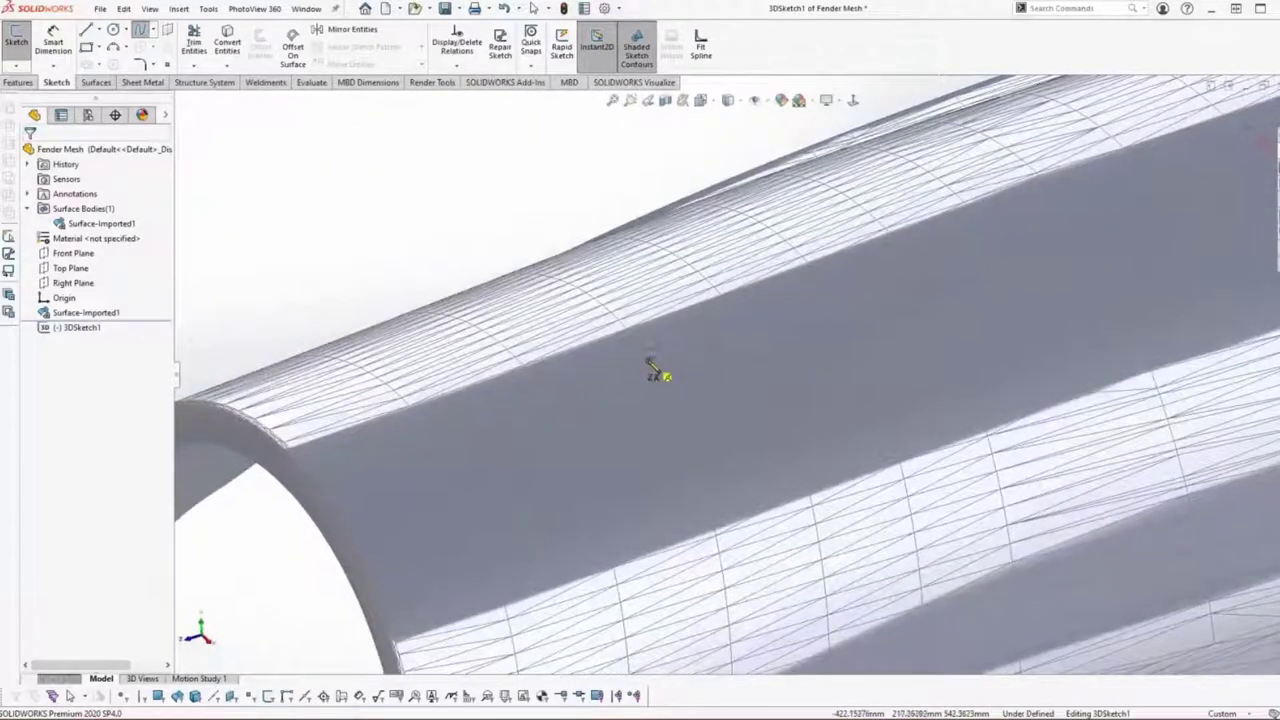
Sketch a six-point 3D spline through facet vertices lengthwise along the fender's upper surface behind the headlight opening, then end it
left_click(650, 363)
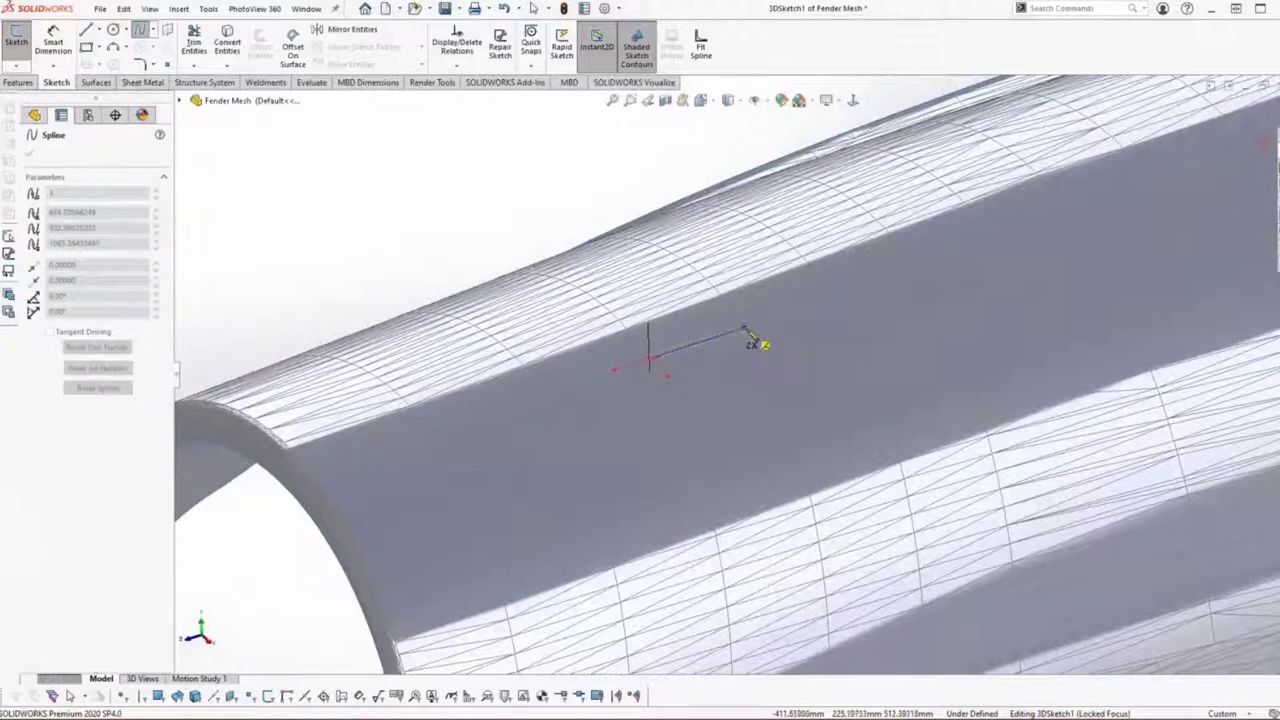
left_click(743, 330)
left_click(834, 299)
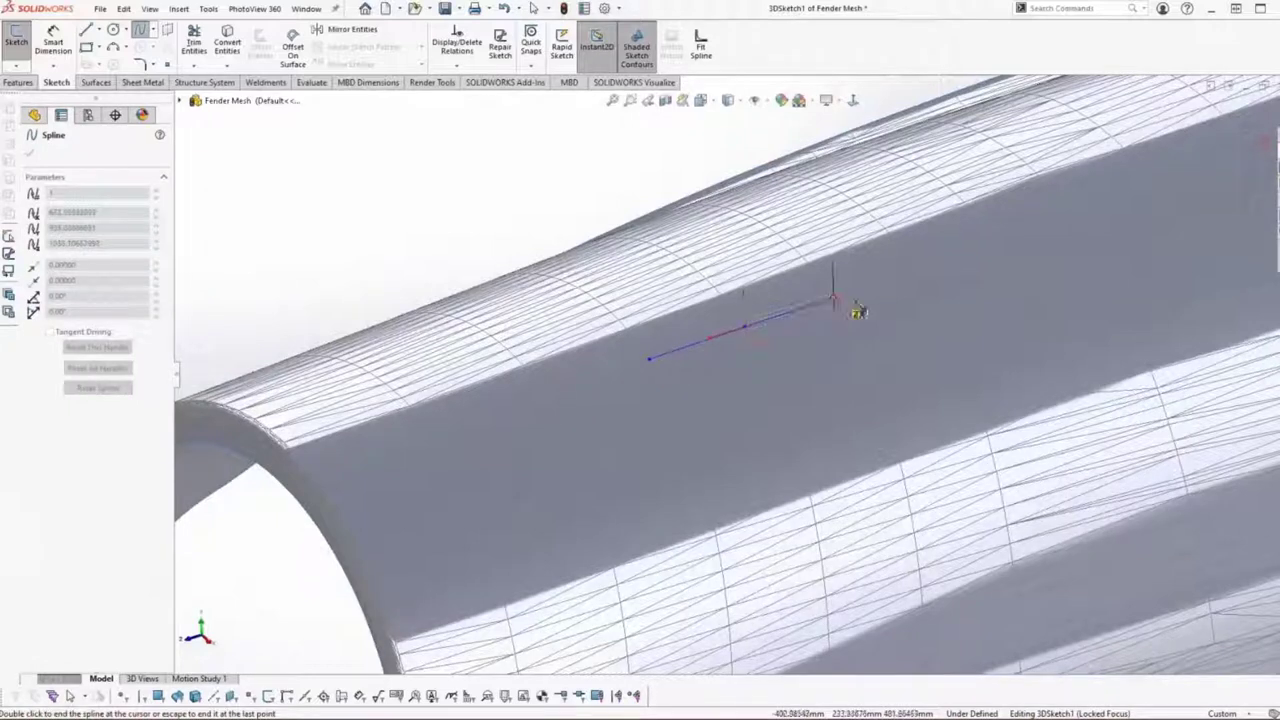
left_click(917, 271)
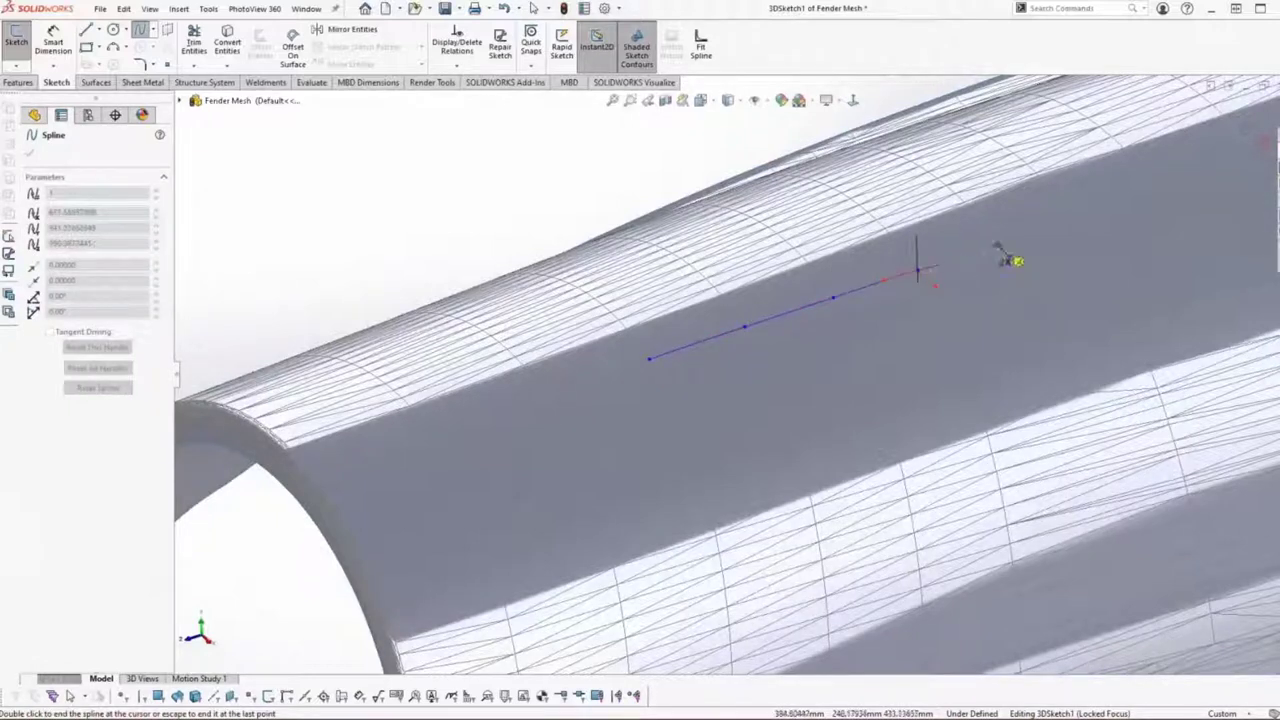
left_click(997, 244)
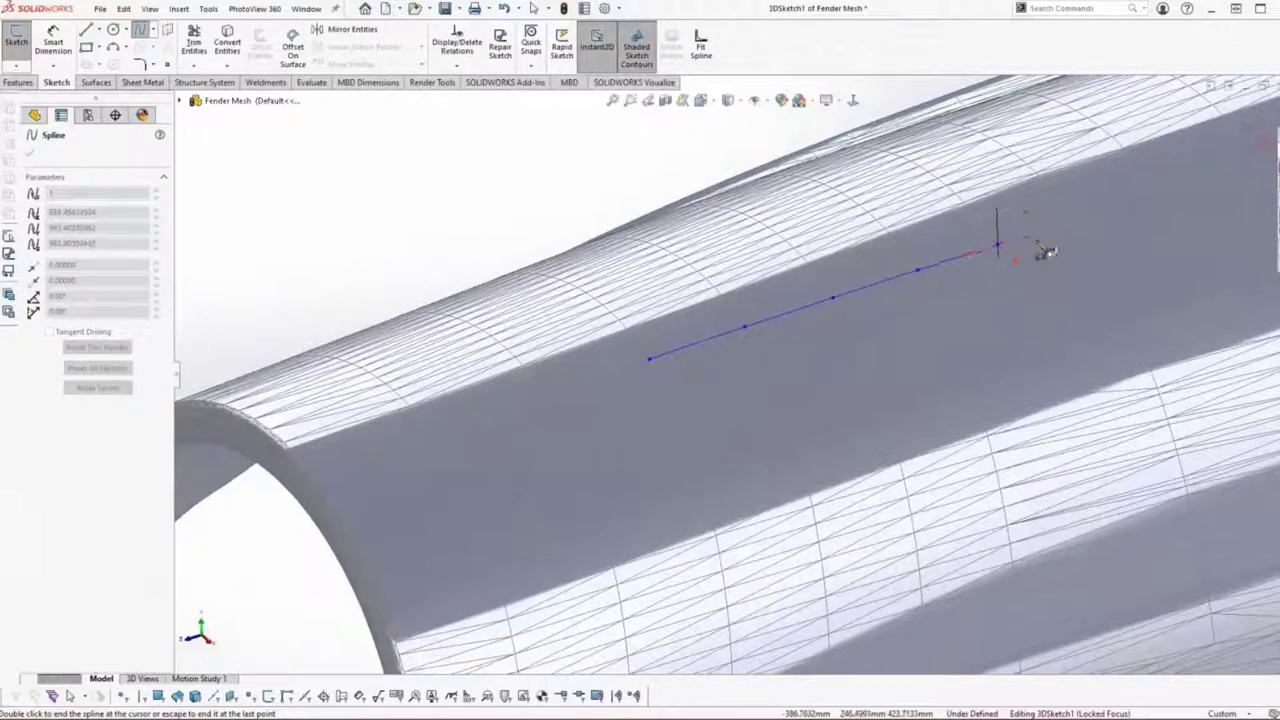
left_click(1076, 221)
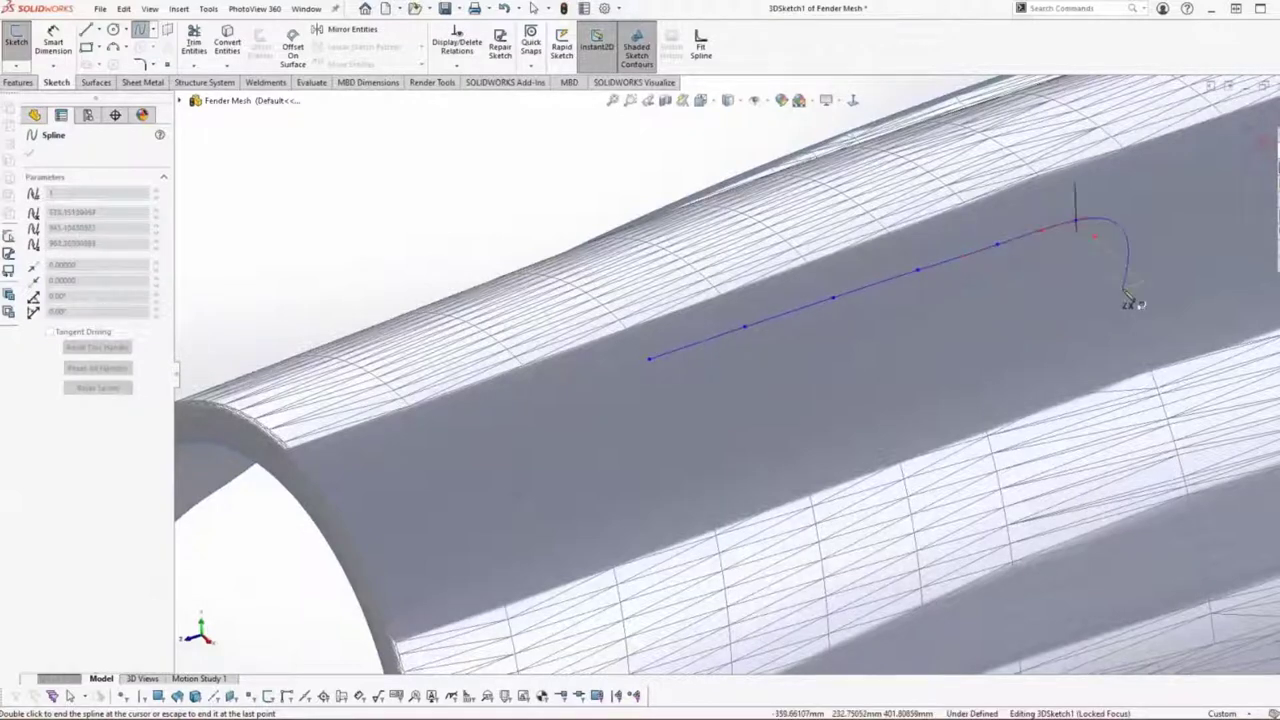
key("Escape")
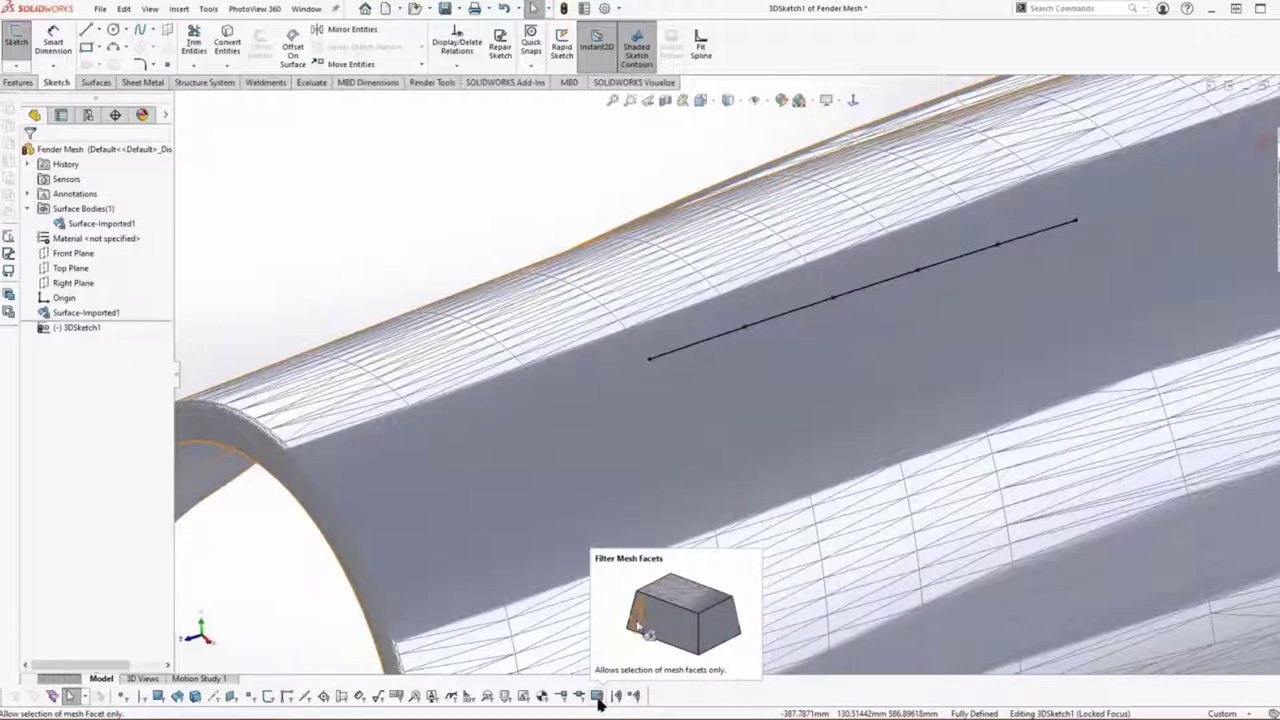
With mesh facet selection filtering on, delete the coincident relation of the spline's front endpoint and move the point toward the headlight opening
left_click(597, 697)
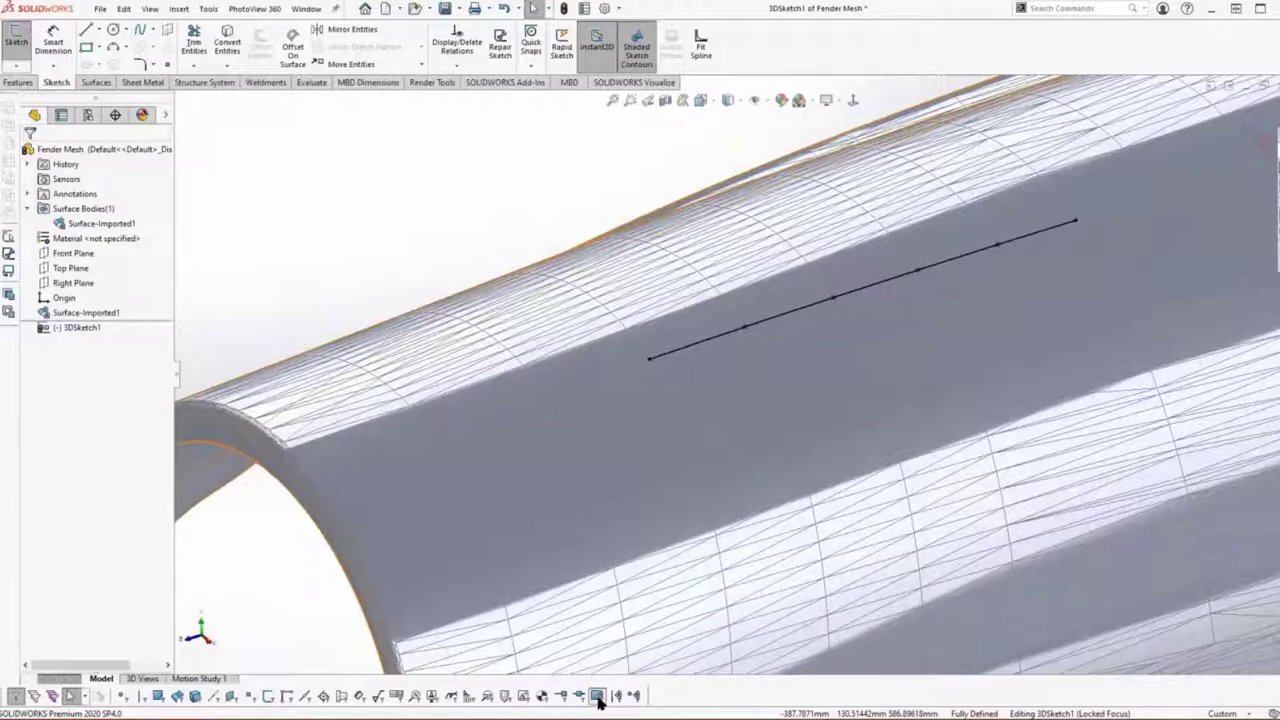
left_click(649, 360)
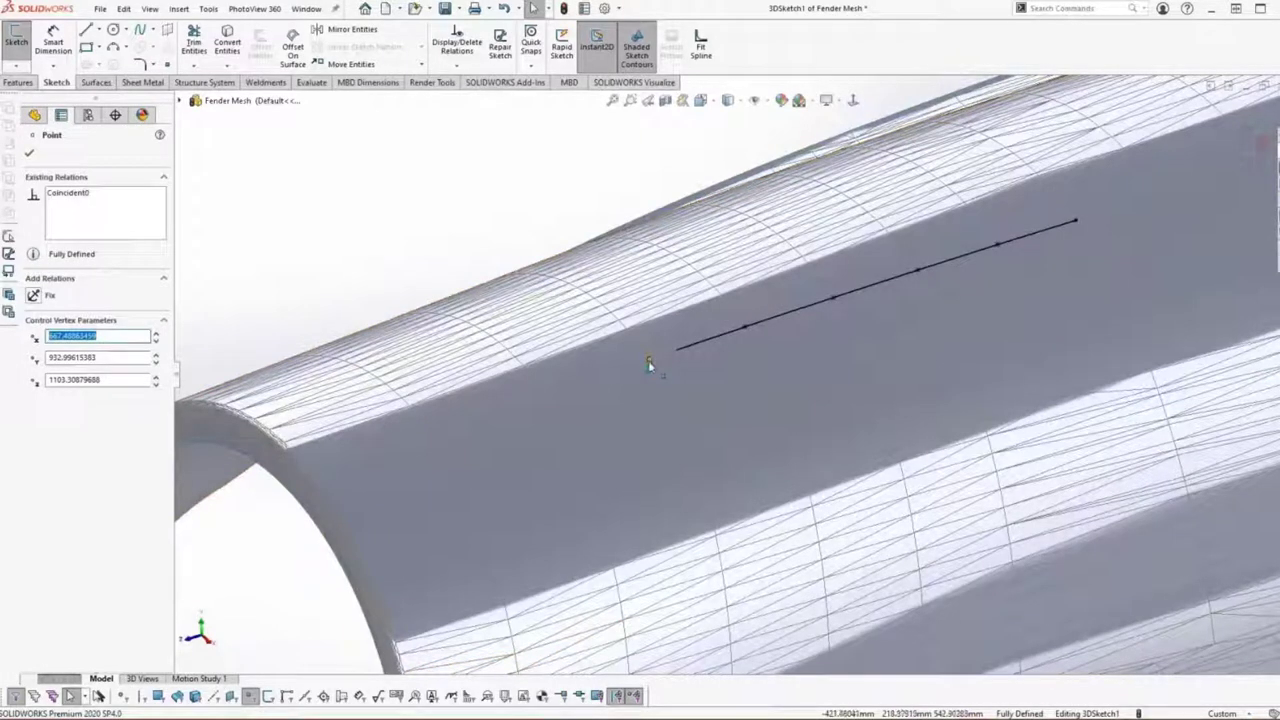
left_click(70, 194)
key("Delete")
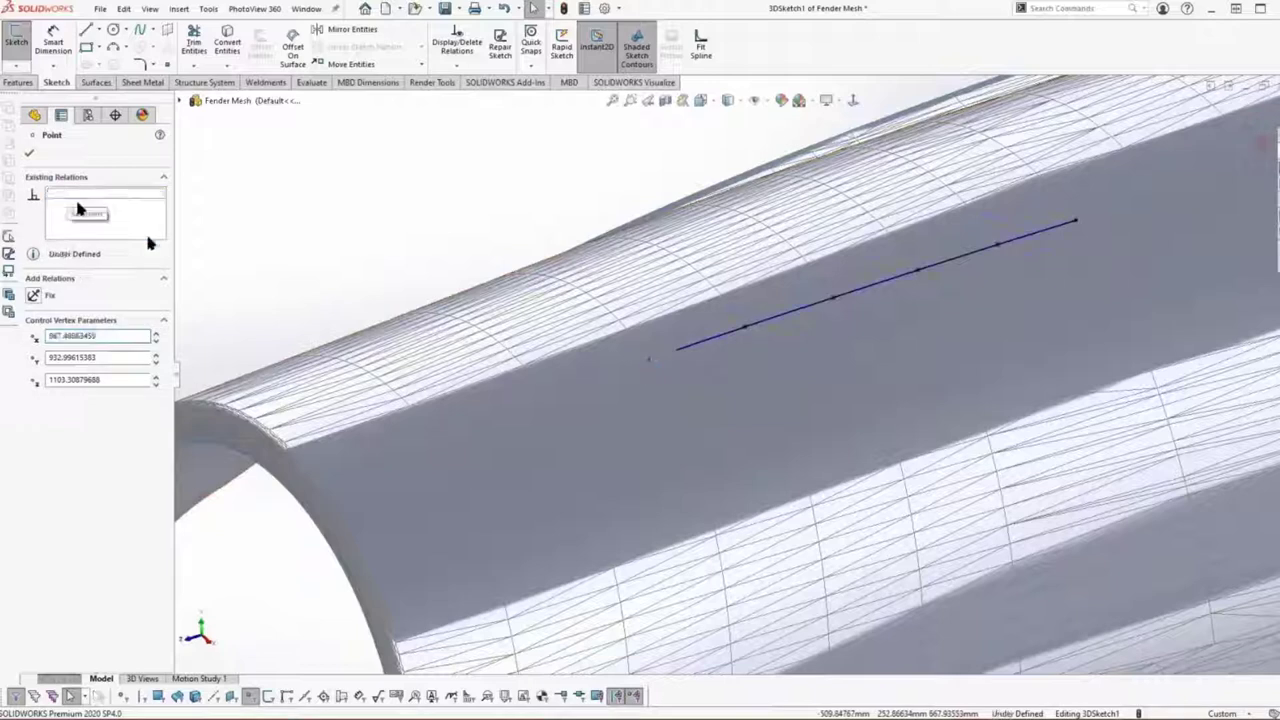
mouse_move(643, 366)
left_mouse_down()
mouse_move(589, 400)
mouse_move(546, 397)
mouse_move(551, 377)
mouse_move(559, 398)
mouse_move(540, 382)
mouse_move(537, 408)
mouse_move(543, 391)
mouse_move(559, 394)
left_mouse_up()
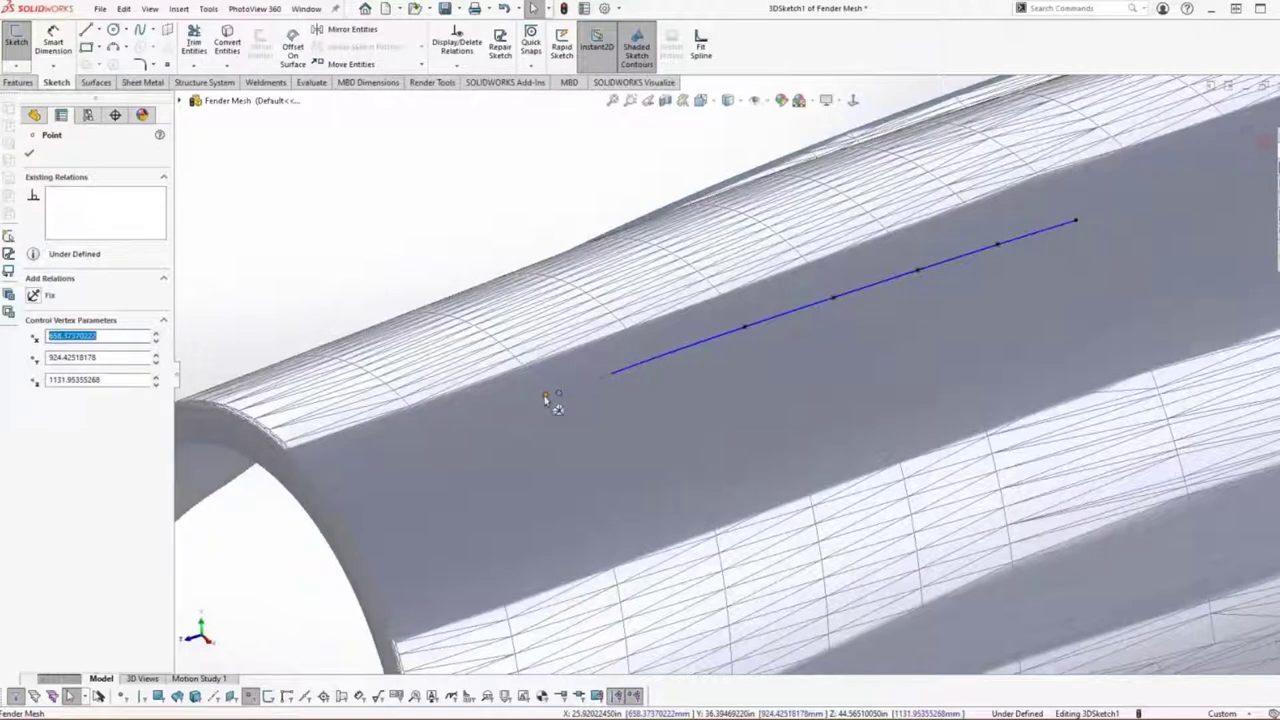
Make the spline's front endpoint coincident with the nearby facet vertex closer to the headlight opening
left_click(545, 394)
left_click(558, 393, "ctrl")
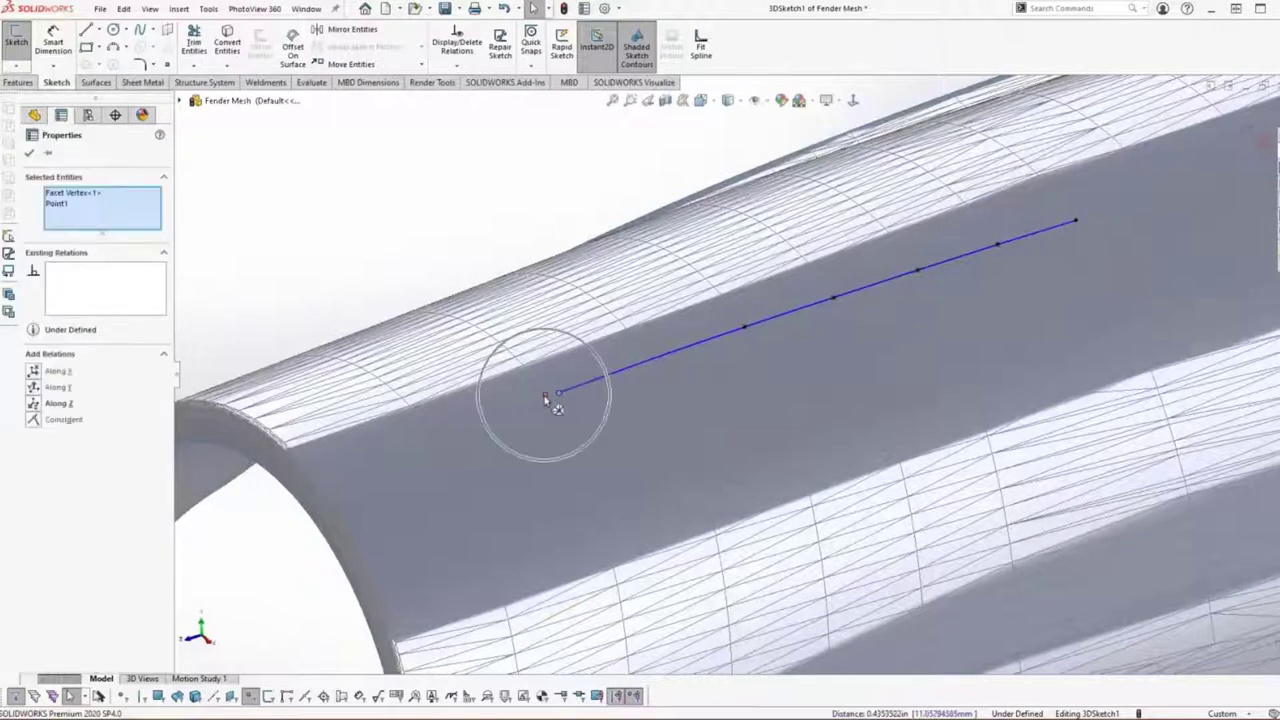
left_click(36, 421)
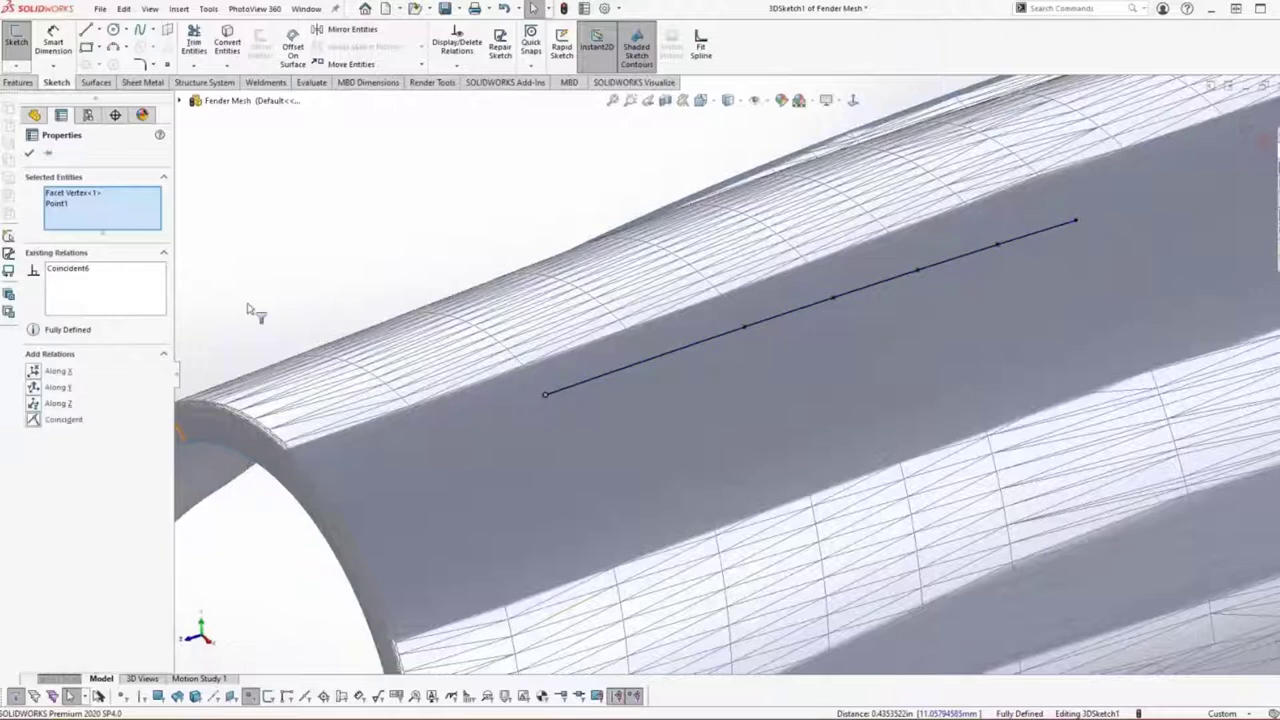
left_click(380, 256)
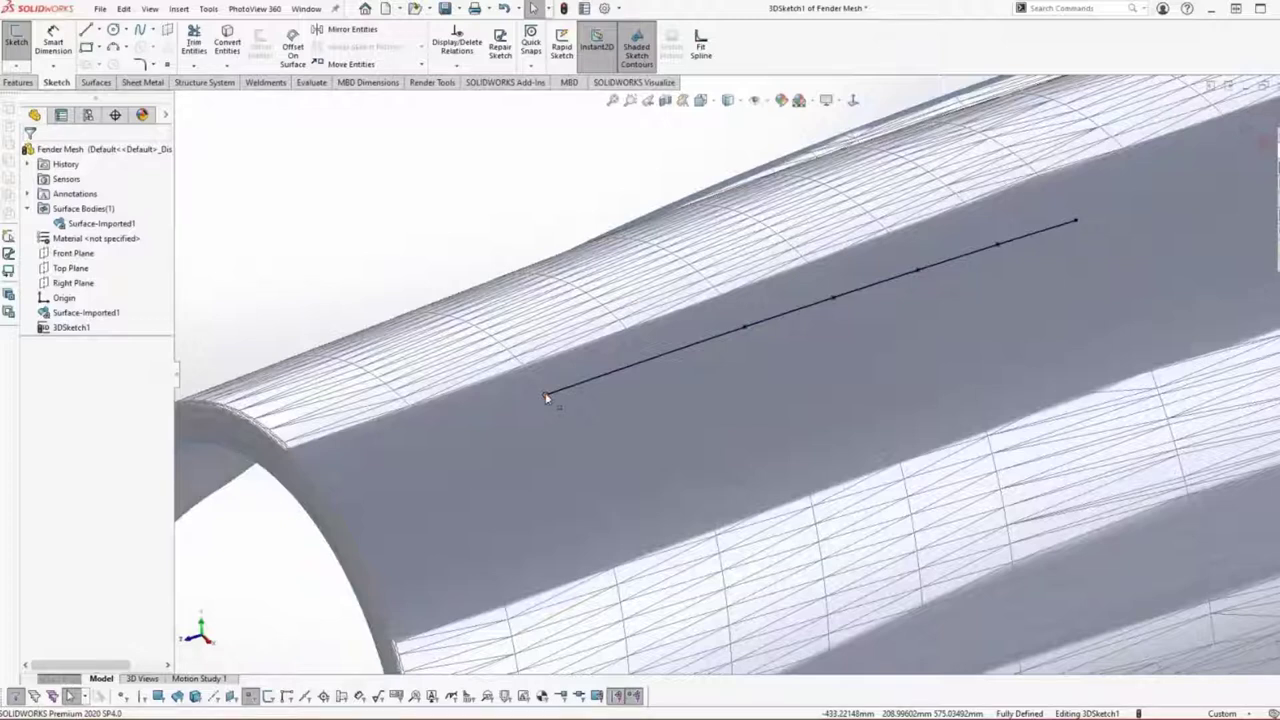
Import Fender Mesh.STL as a graphics body in millimeters
left_click(99, 9)
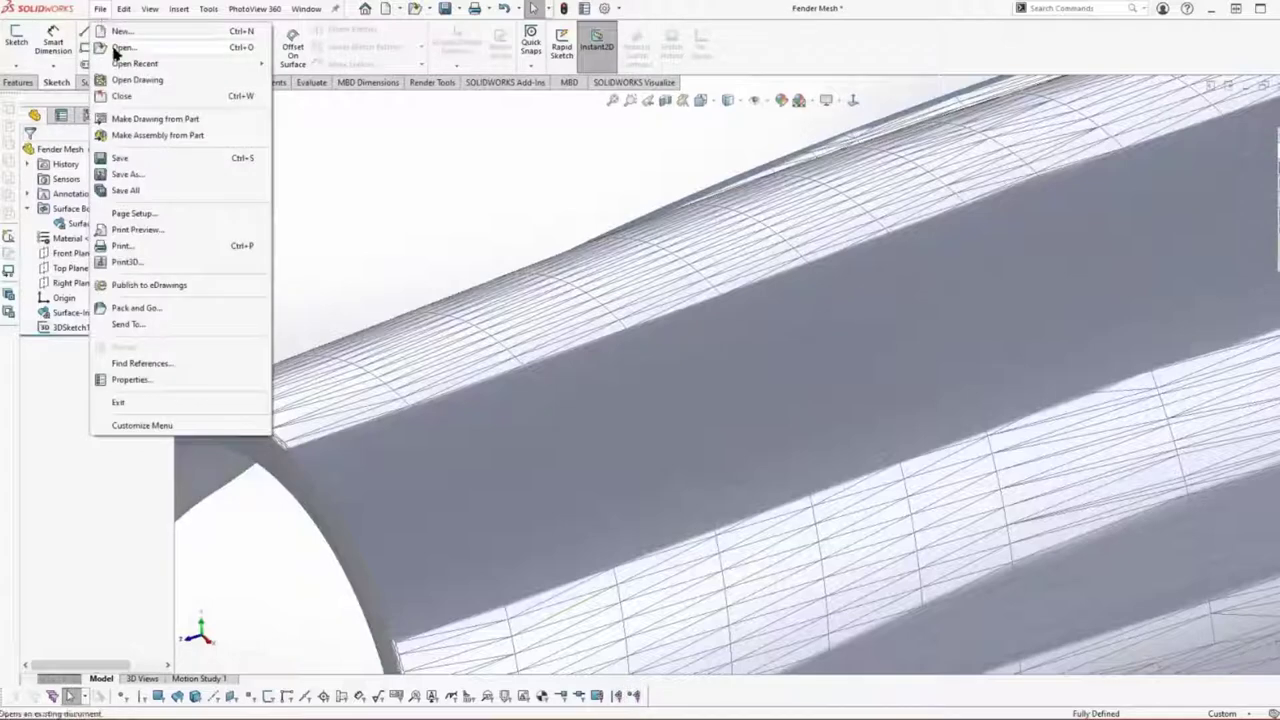
left_click(112, 48)
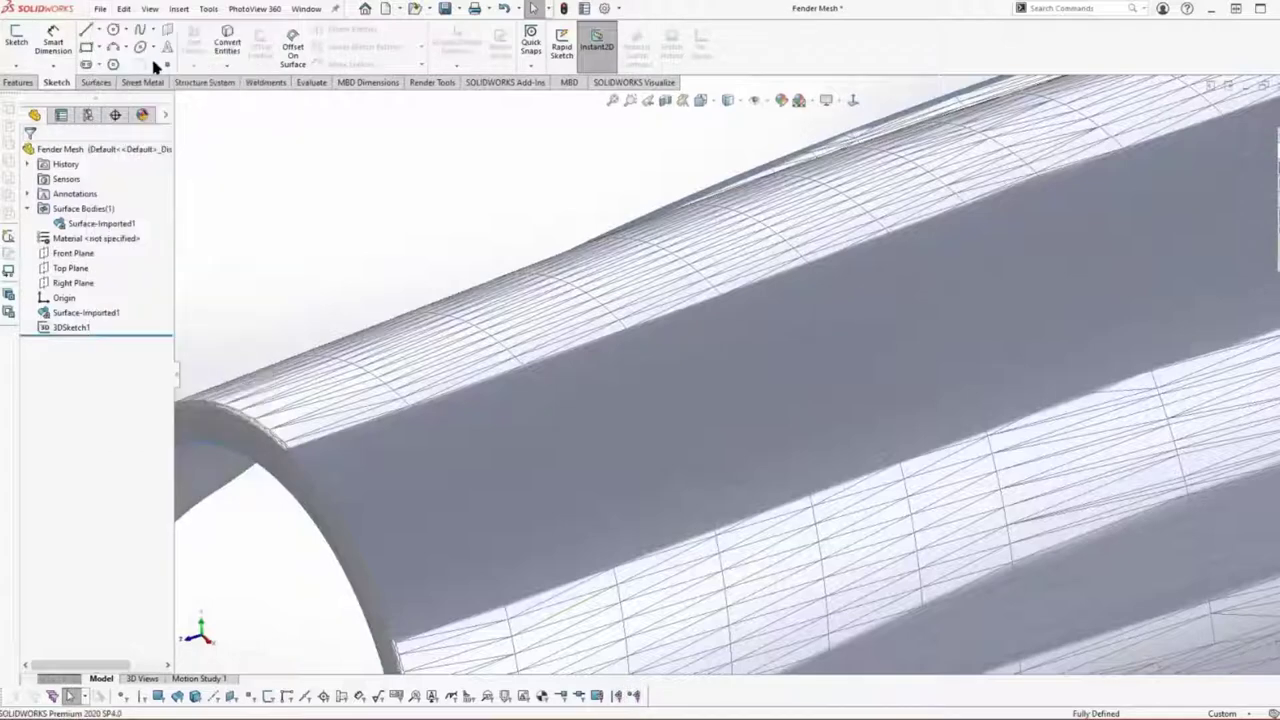
left_click(400, 245)
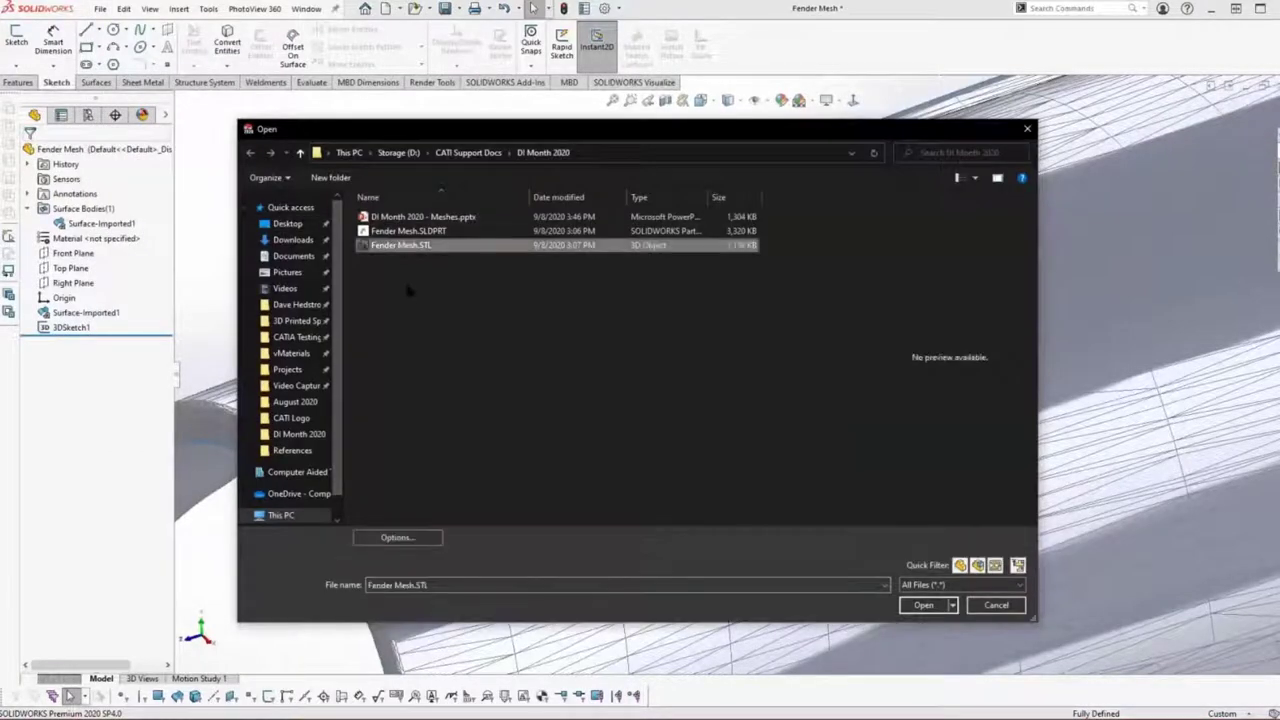
left_click(398, 538)
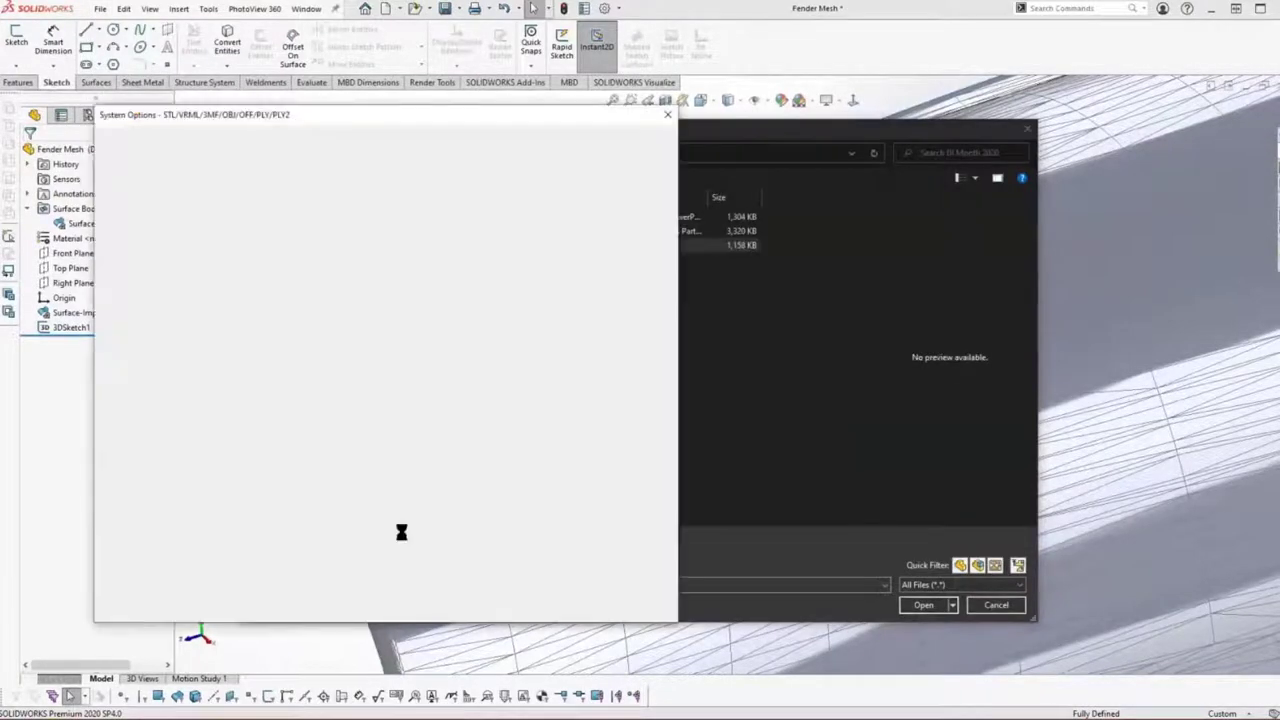
left_click(238, 228)
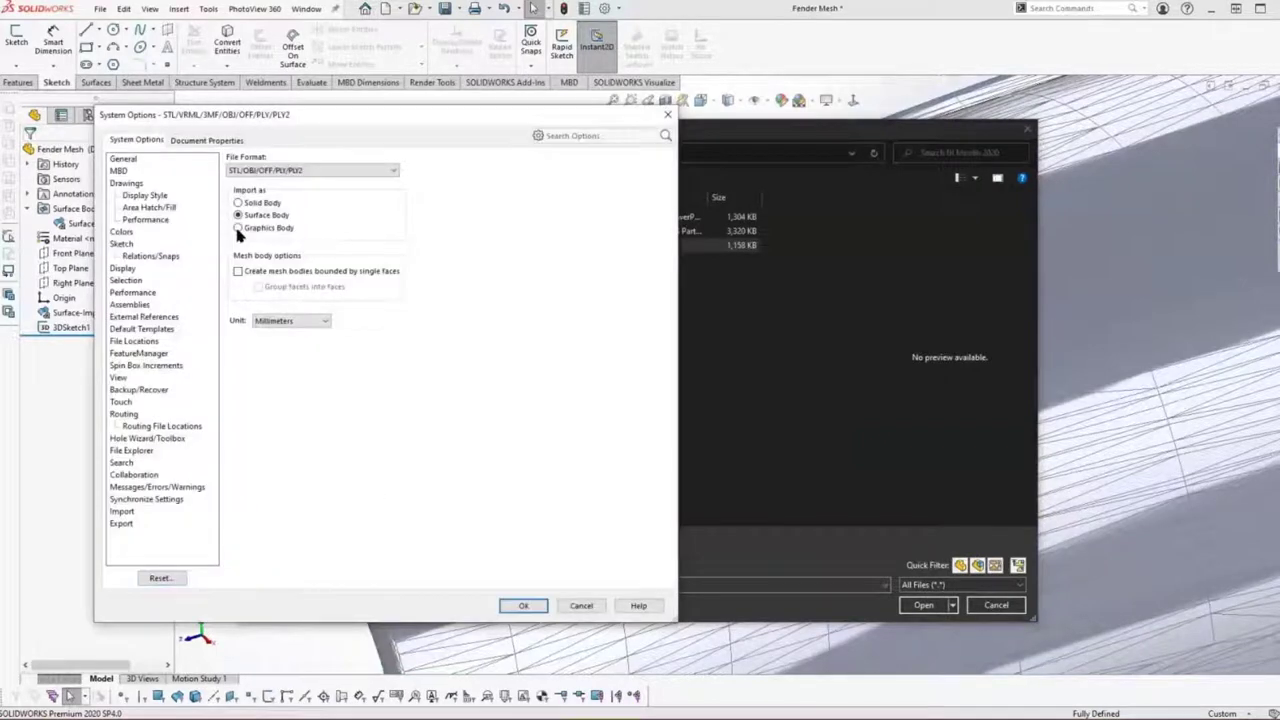
left_click(523, 605)
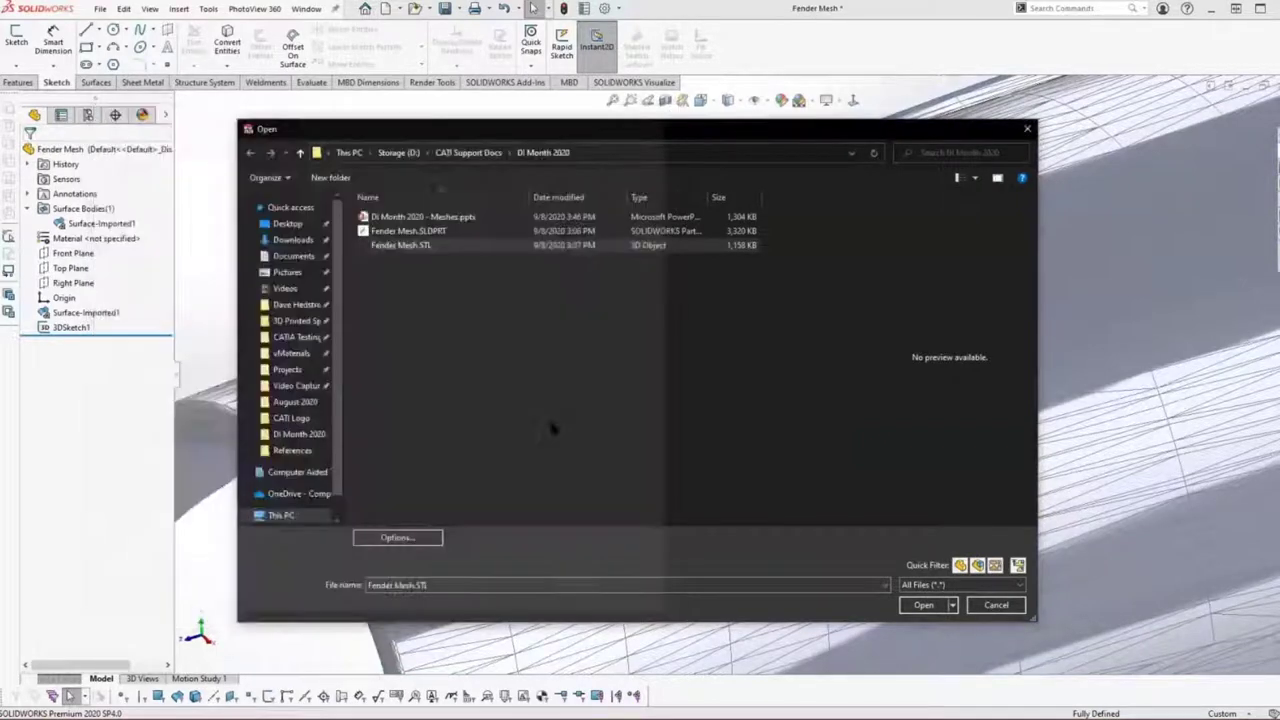
left_click(924, 604)
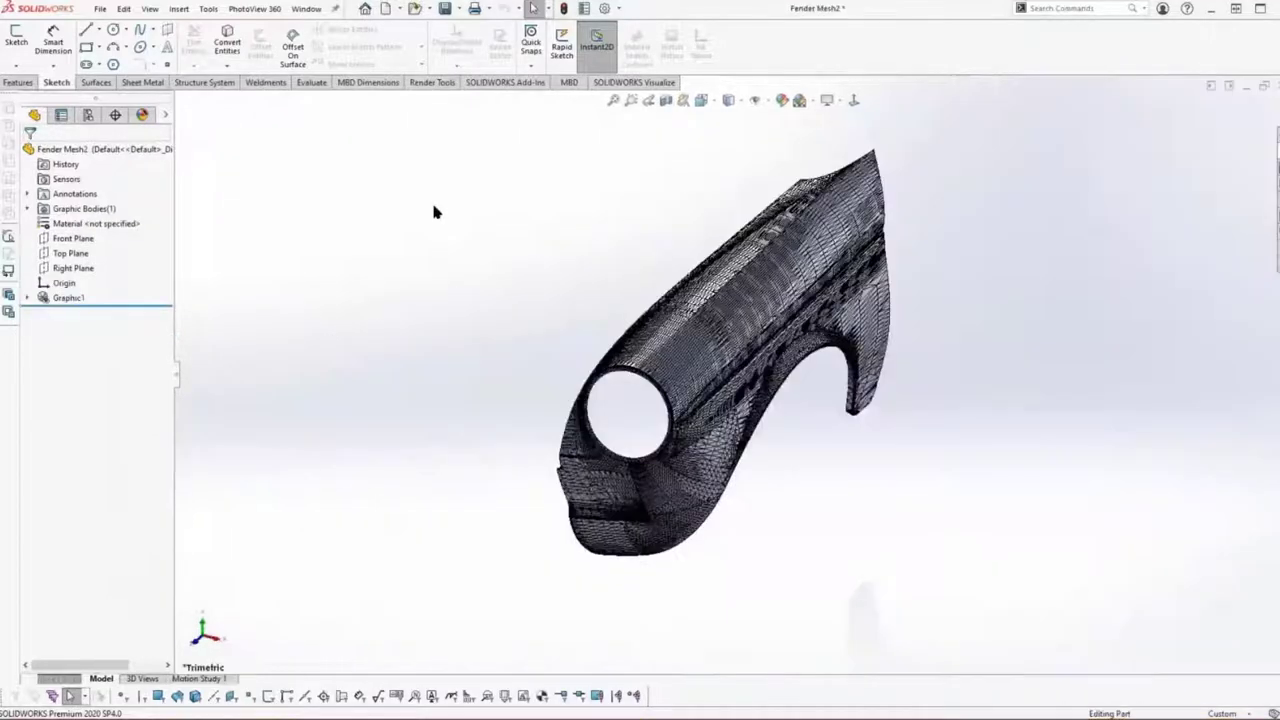
Examine the imported fender graphics body from the side and its Graphic1 feature
key("Left")
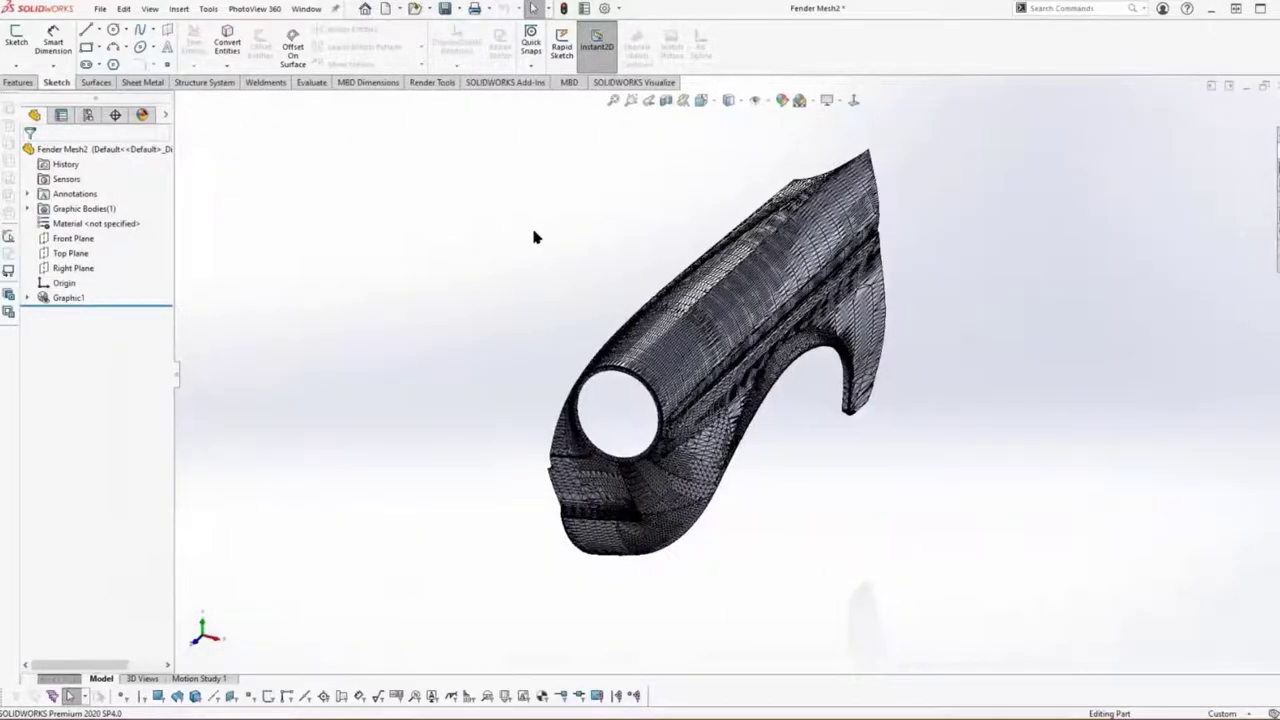
key("Left")
key("Left")
key("Left")
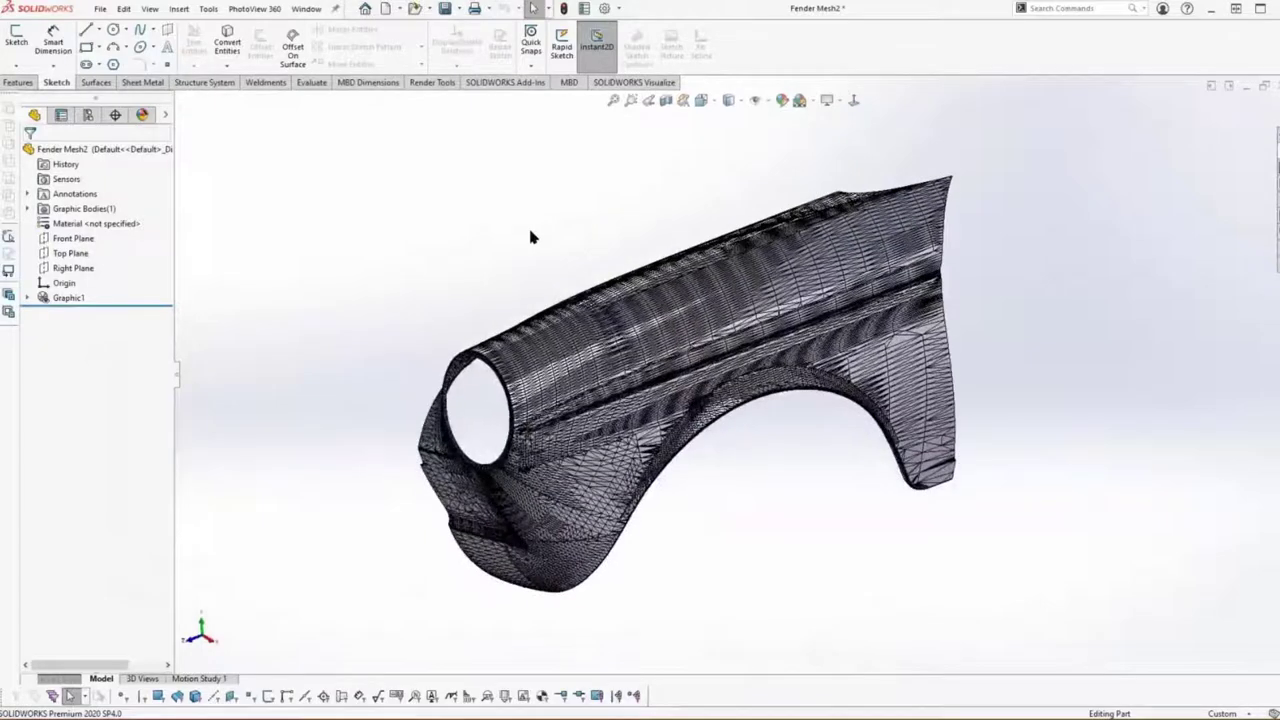
scroll(530, 236, "down", 2)
scroll(530, 236, "down", 1)
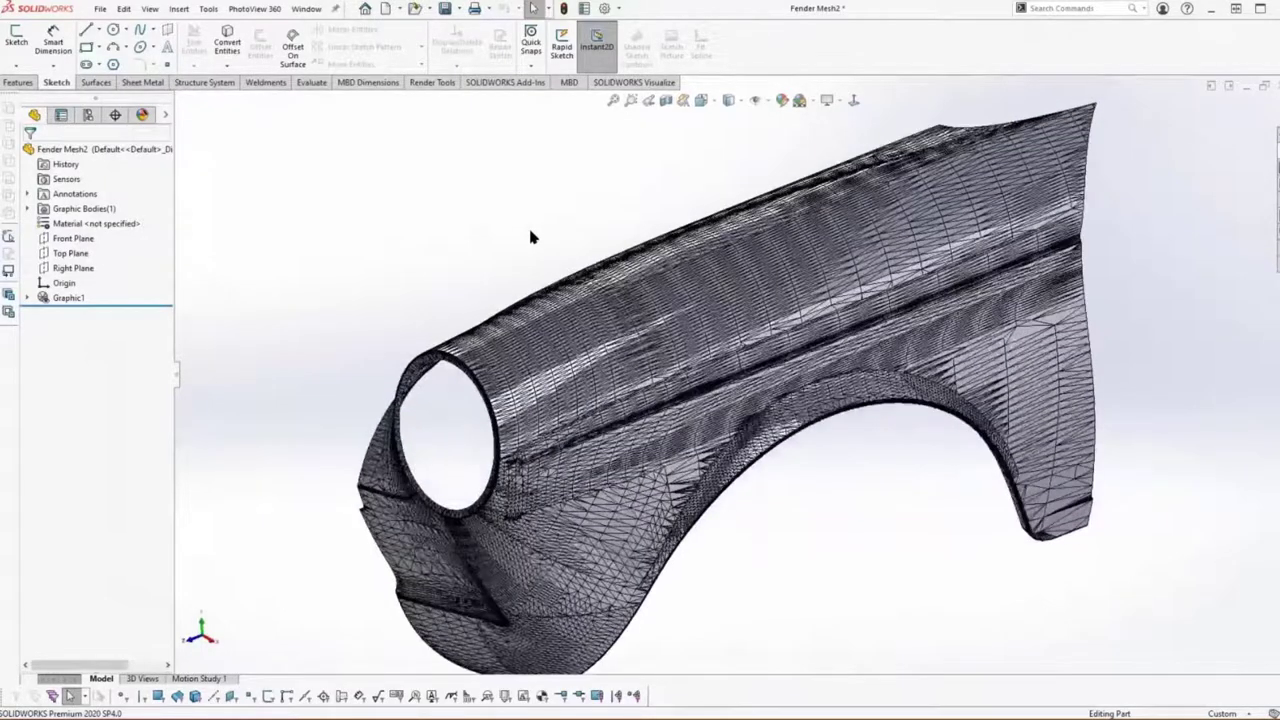
scroll(530, 236, "up", 1)
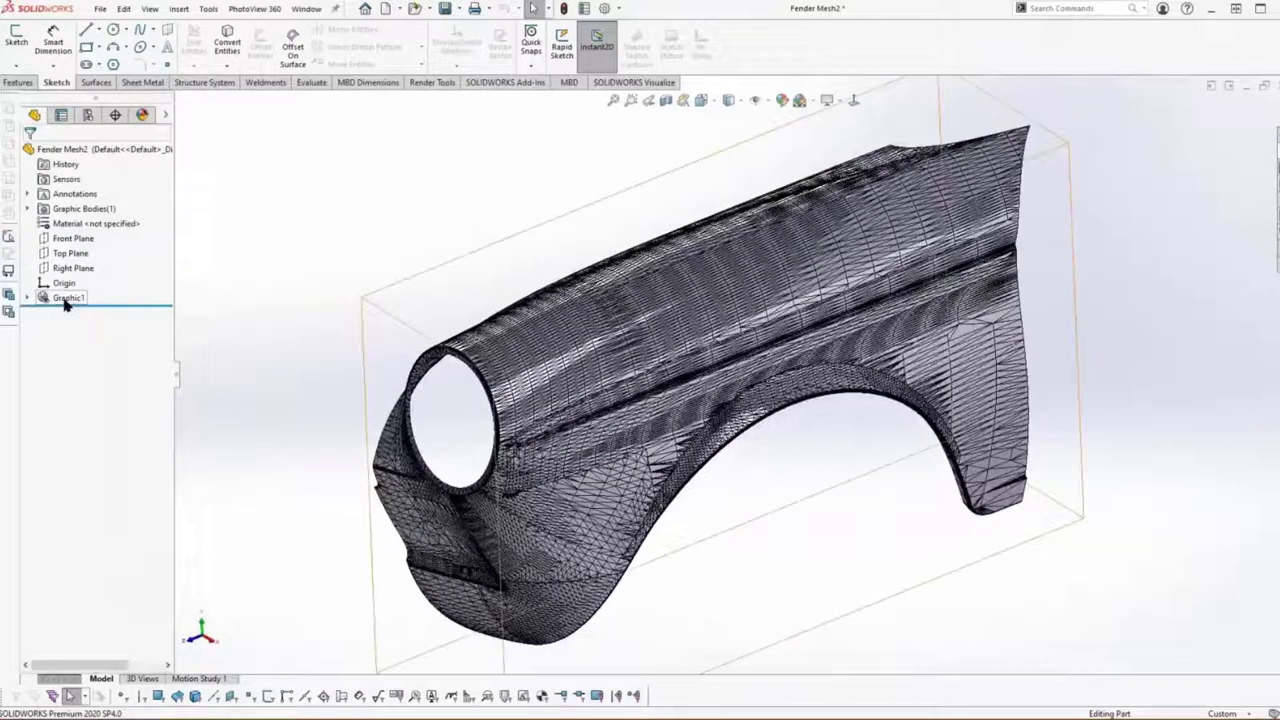
left_click(66, 299)
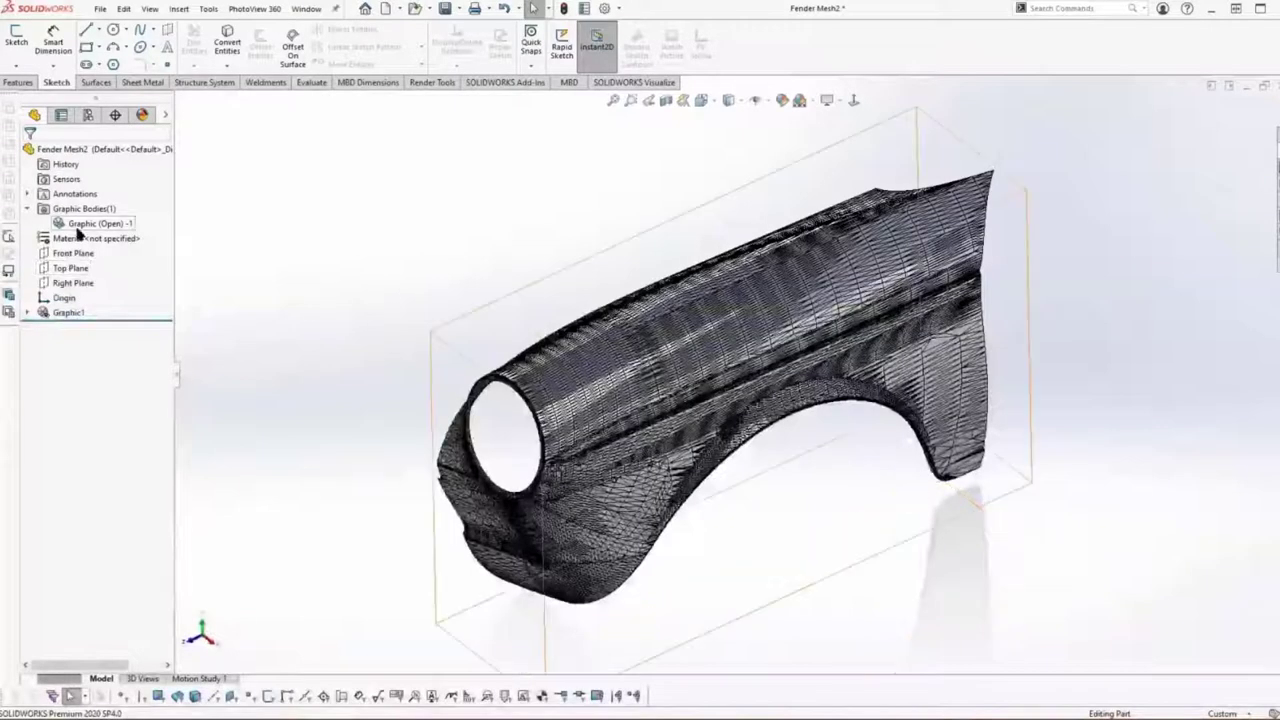
Convert the Graphic (Open) -1 body to a mesh body with facets grouped into faces, and list the resulting surface bodies
right_click(80, 232)
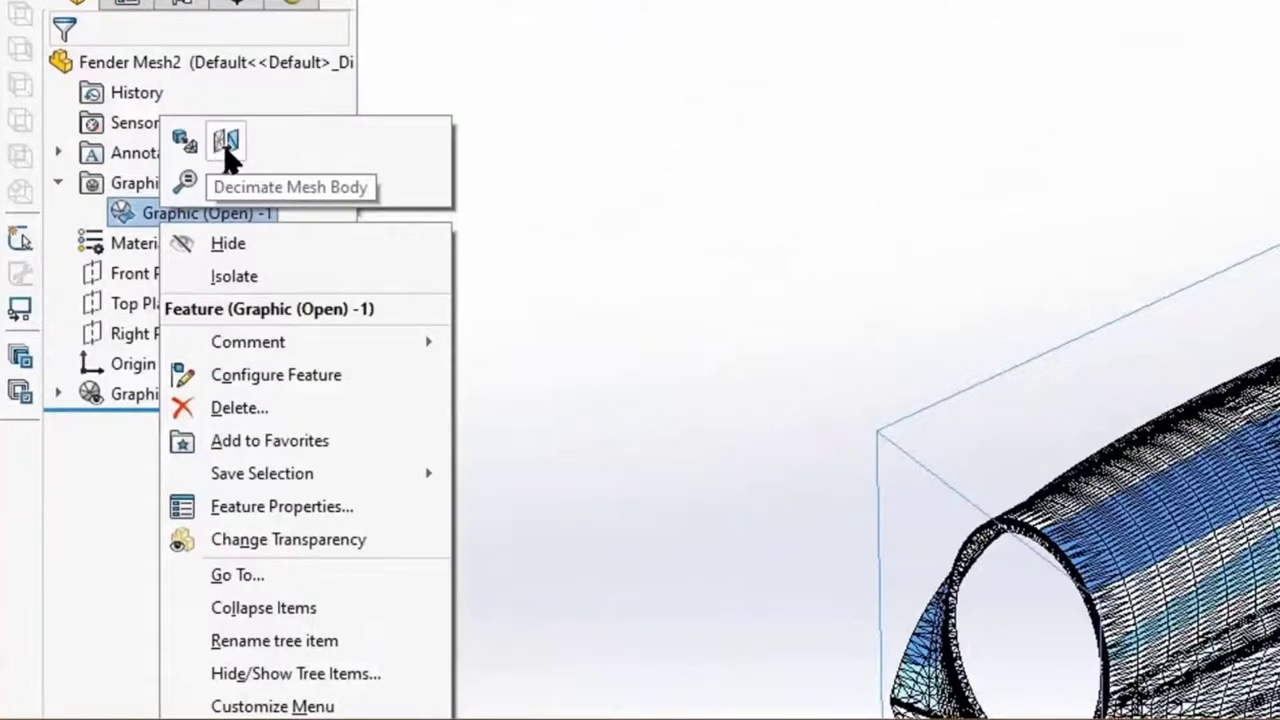
left_click(175, 146)
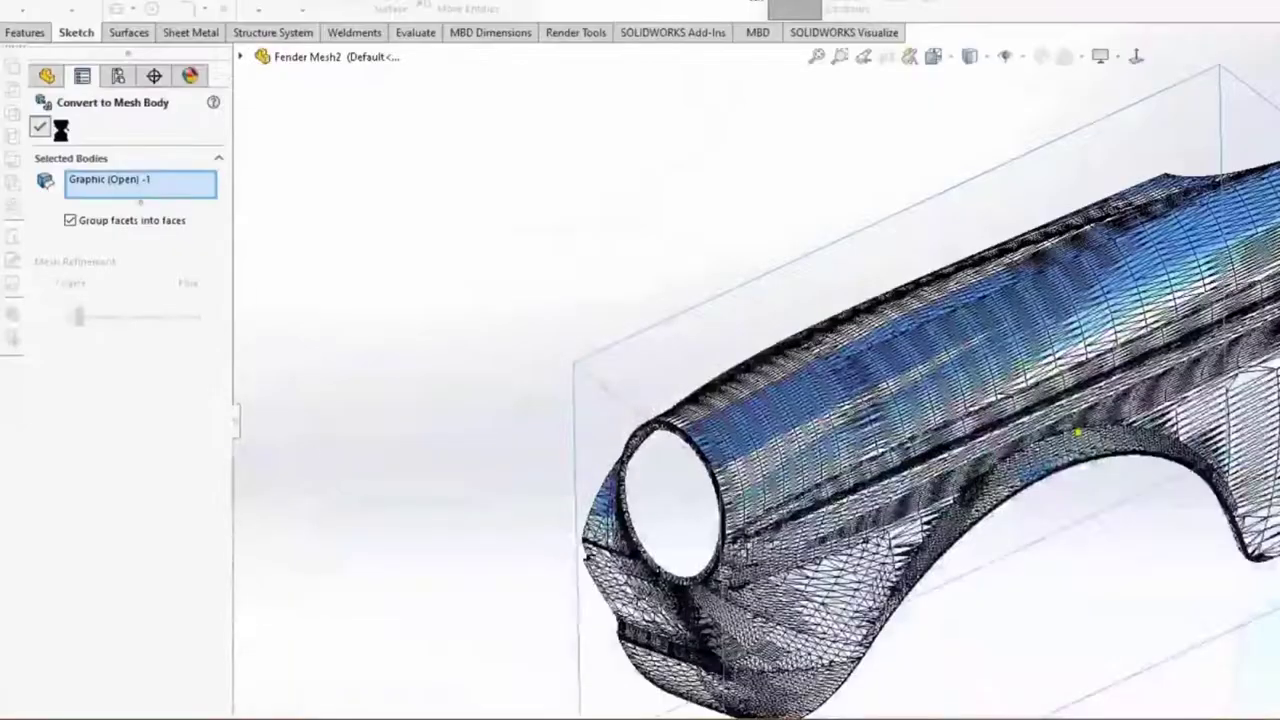
left_click(62, 72)
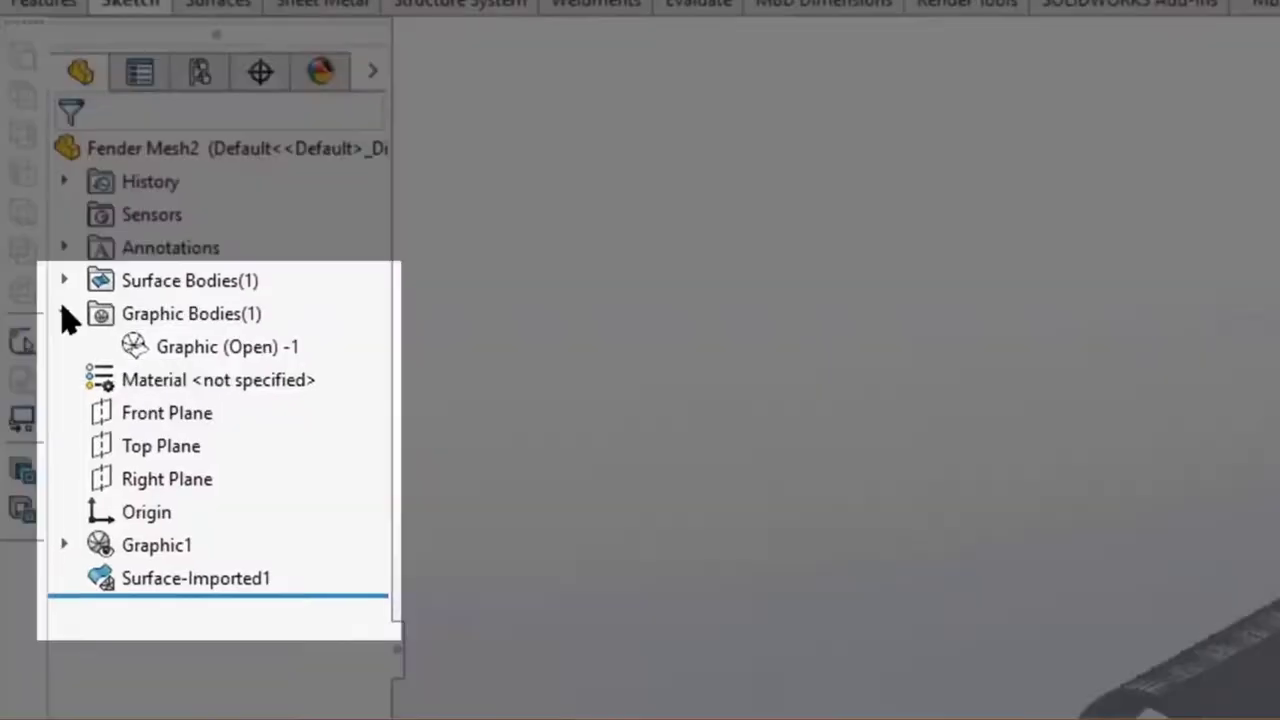
left_click(63, 280)
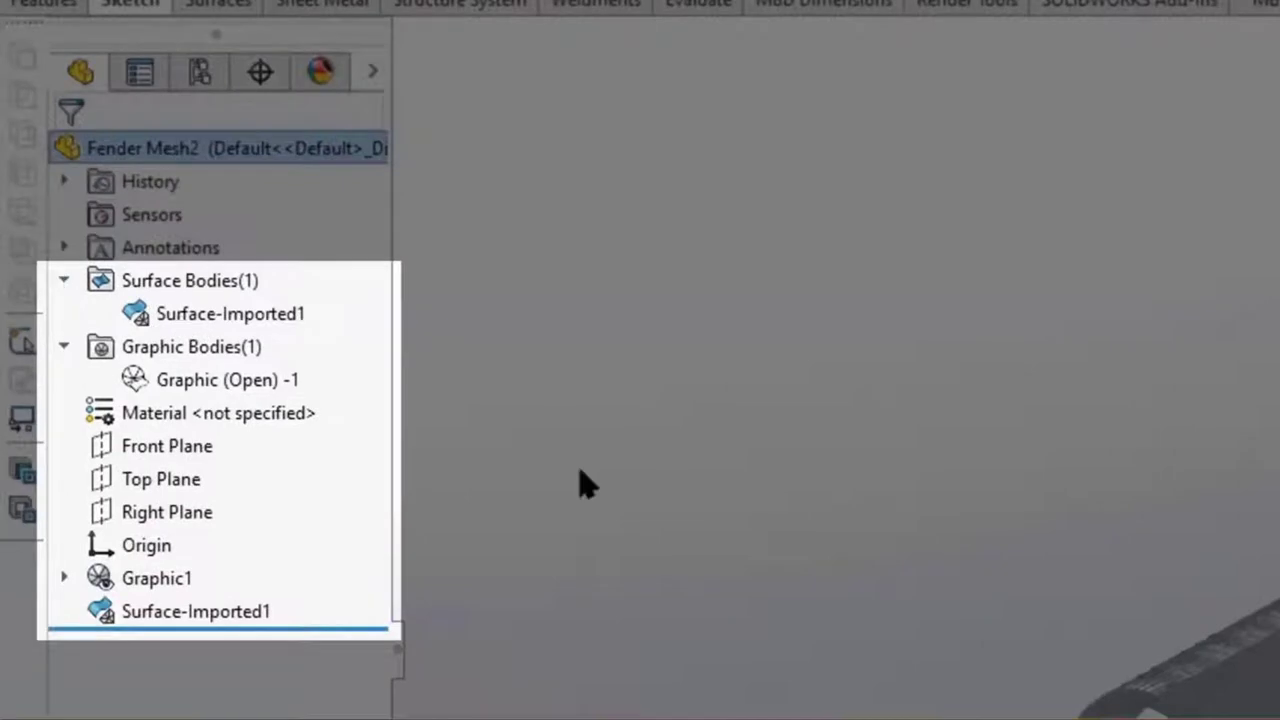
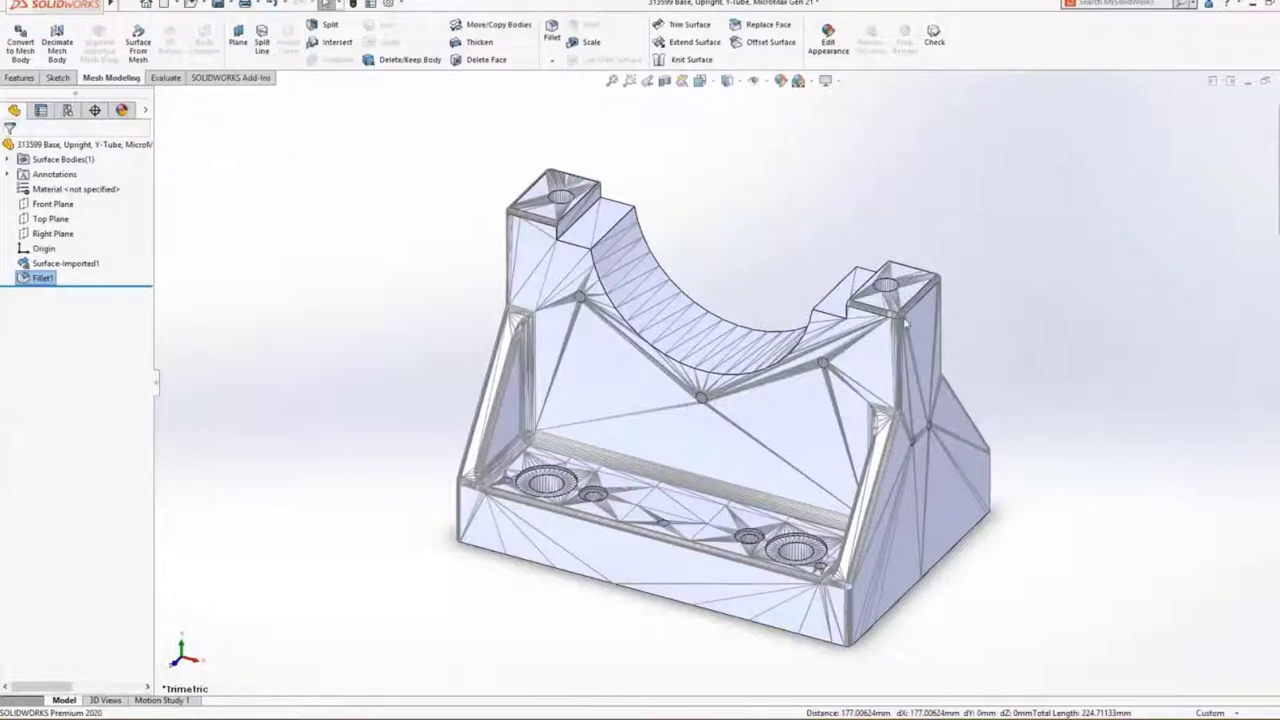
Convert the fillet around the tops of the base's two uprights to a symmetric 2.5 mm chamfer
left_click(903, 318)
left_click(933, 258)
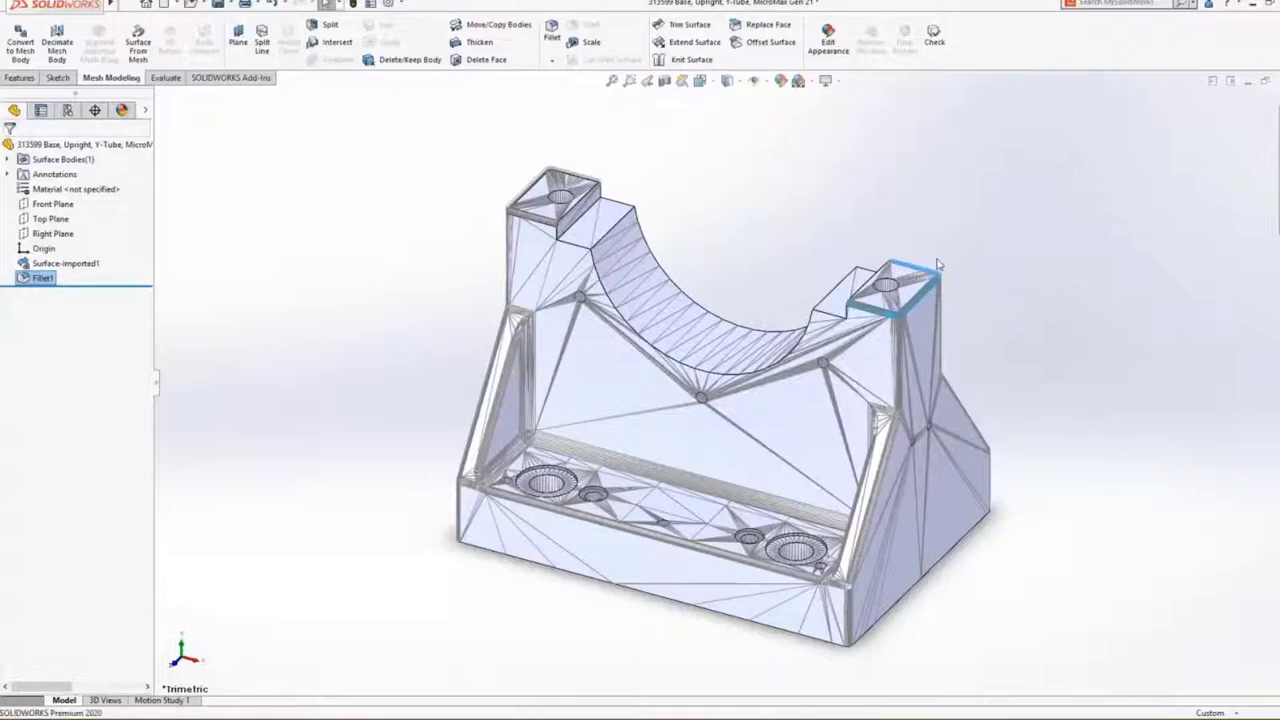
left_click(48, 193)
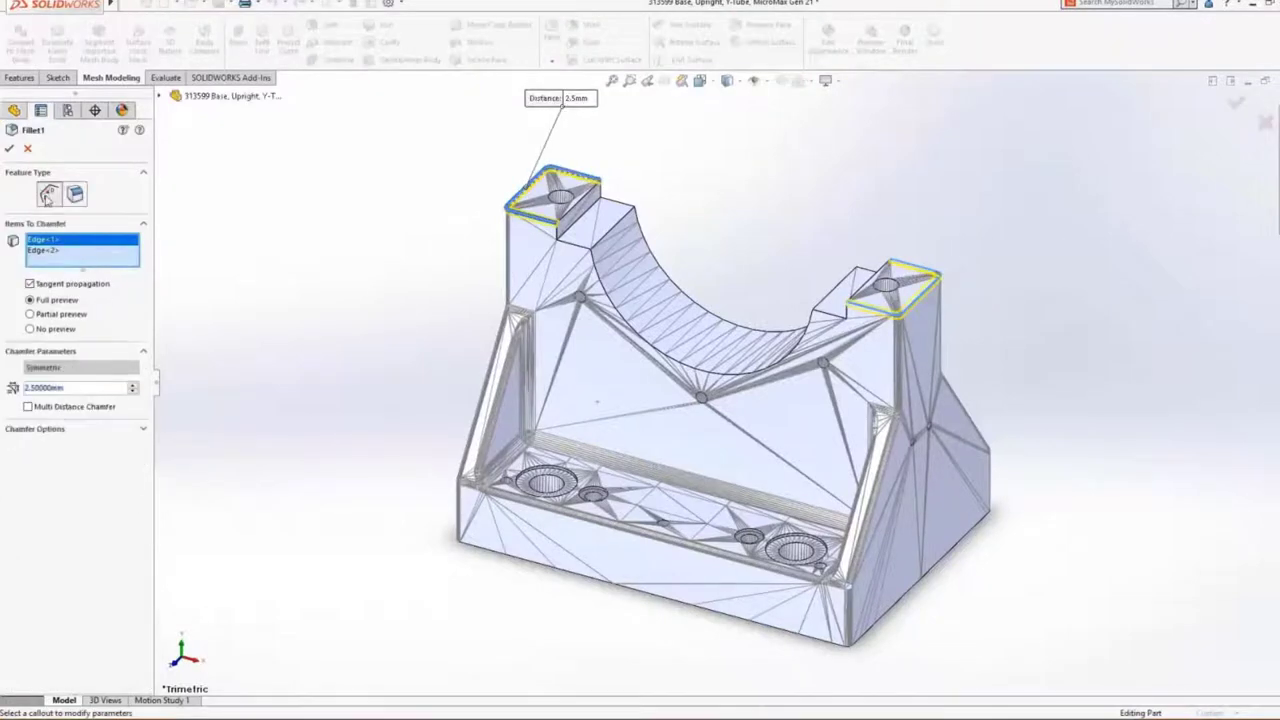
left_click(9, 149)
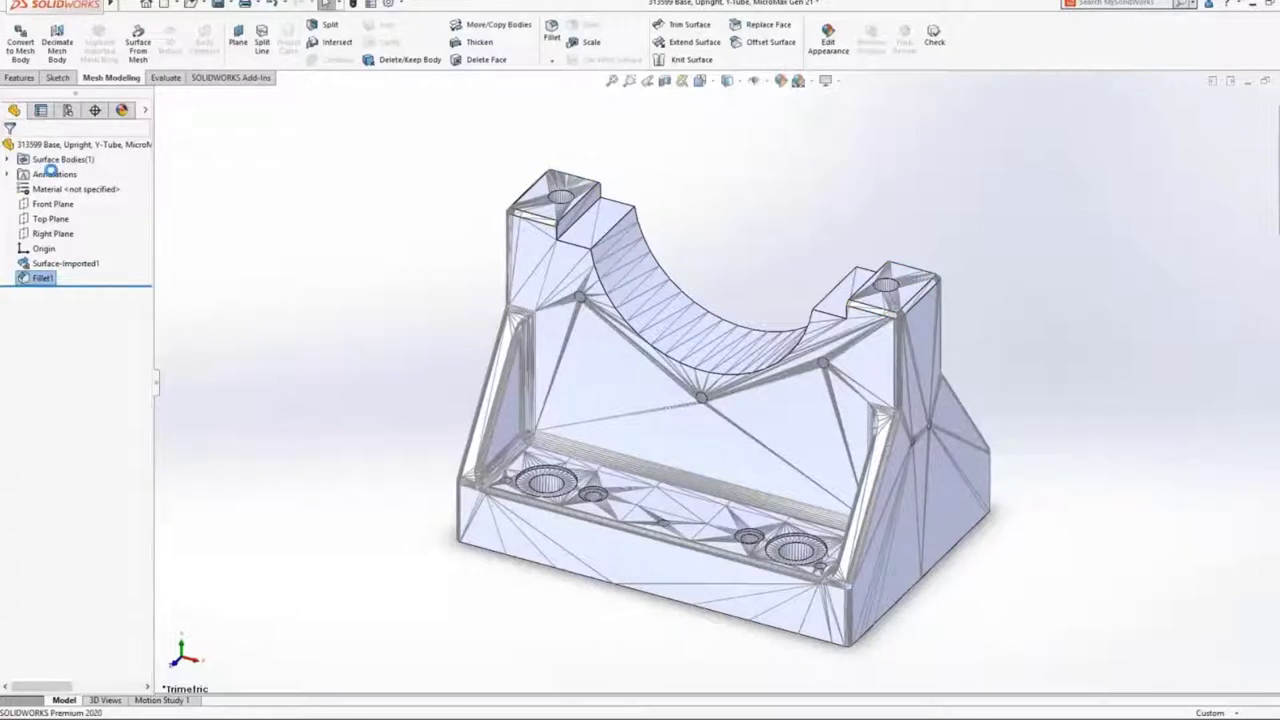
Offset the base's curved saddle face 5 mm into the body as a new surface
left_click(660, 280)
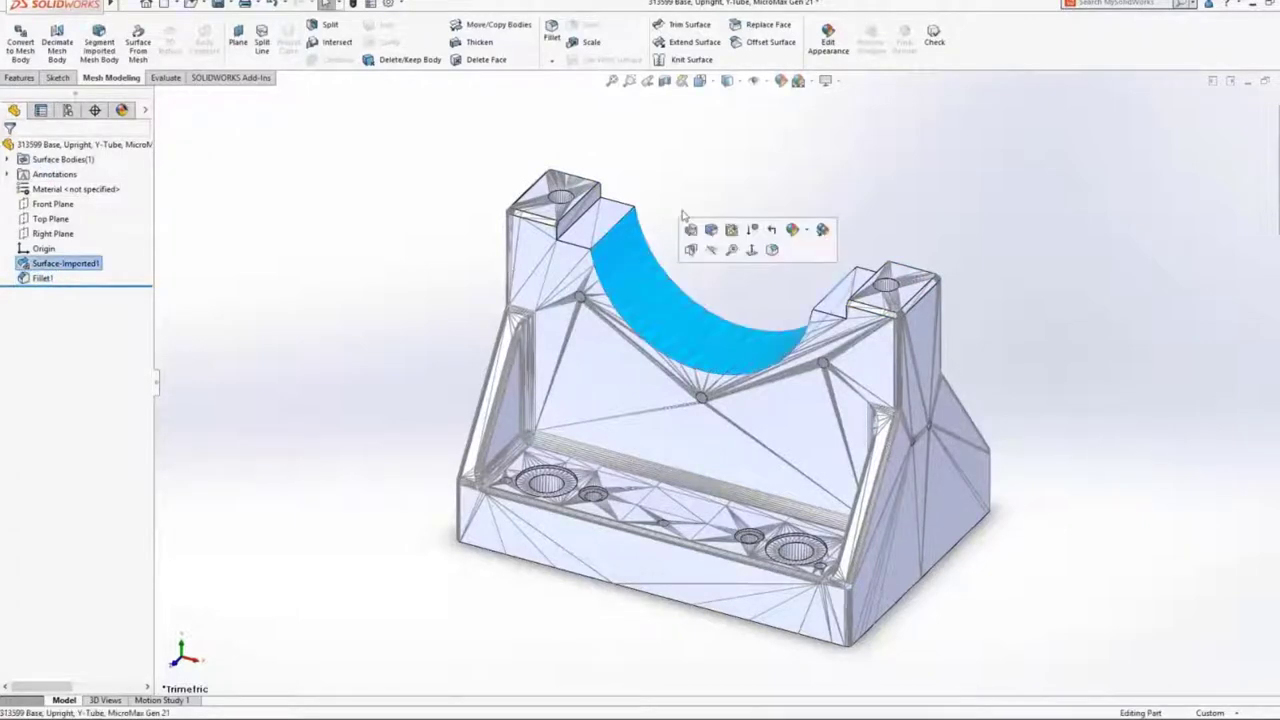
left_click(764, 42)
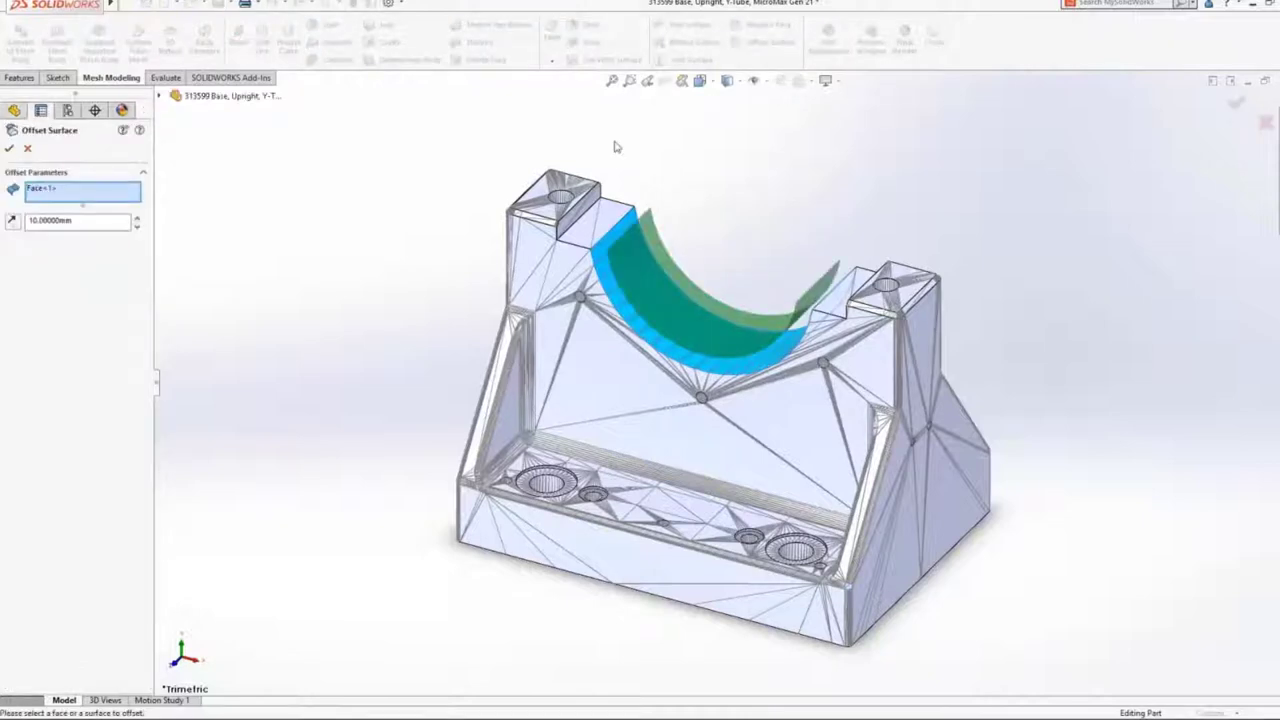
left_click_drag(112, 220, 31, 233)
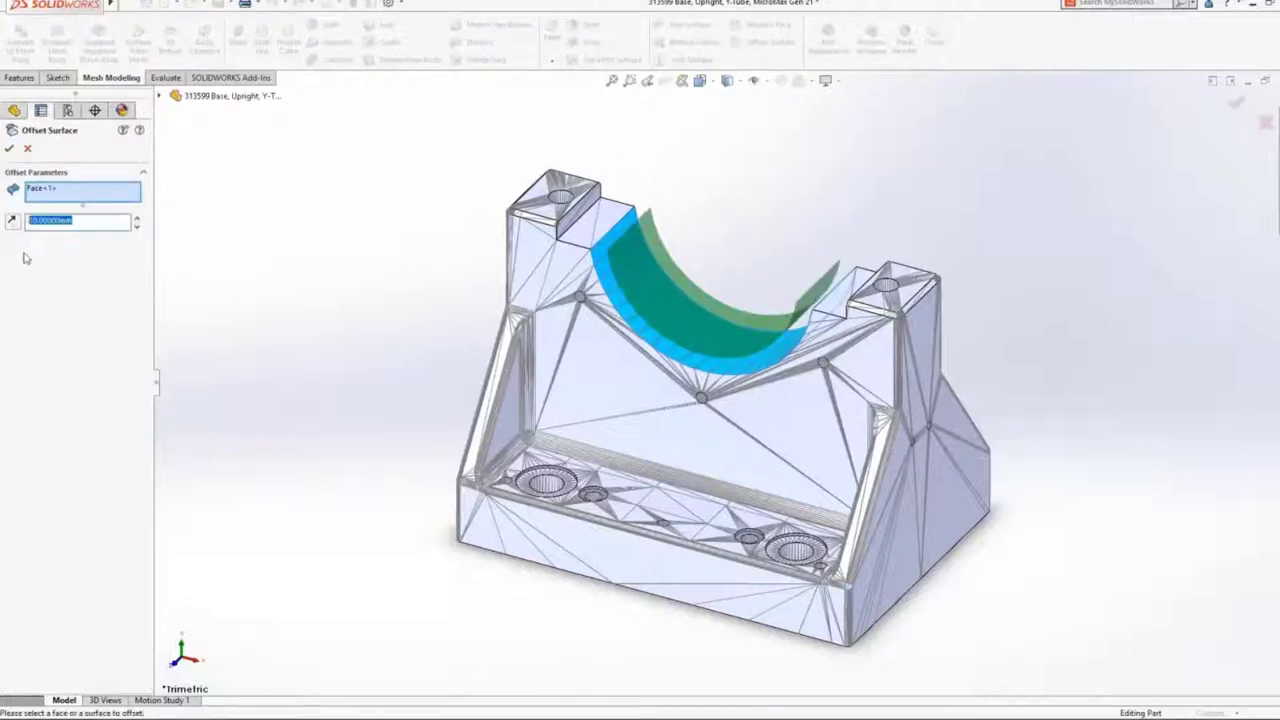
type("5")
key("Return")
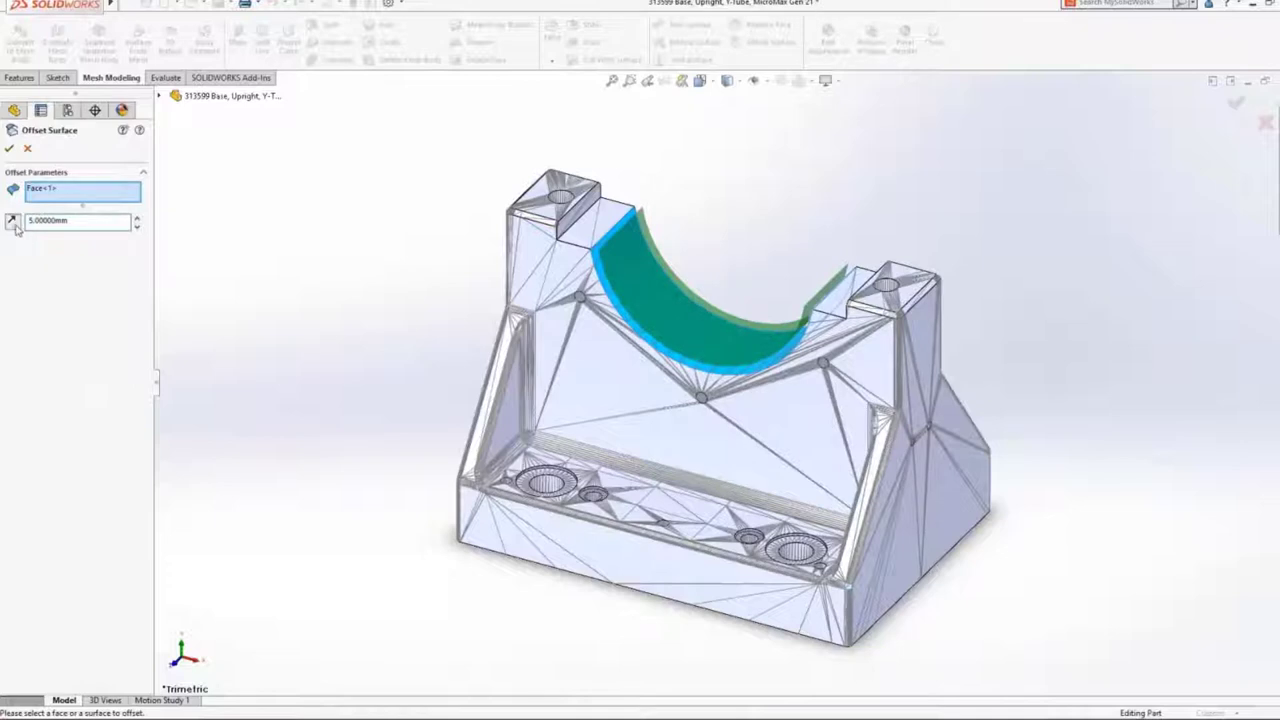
left_click(10, 149)
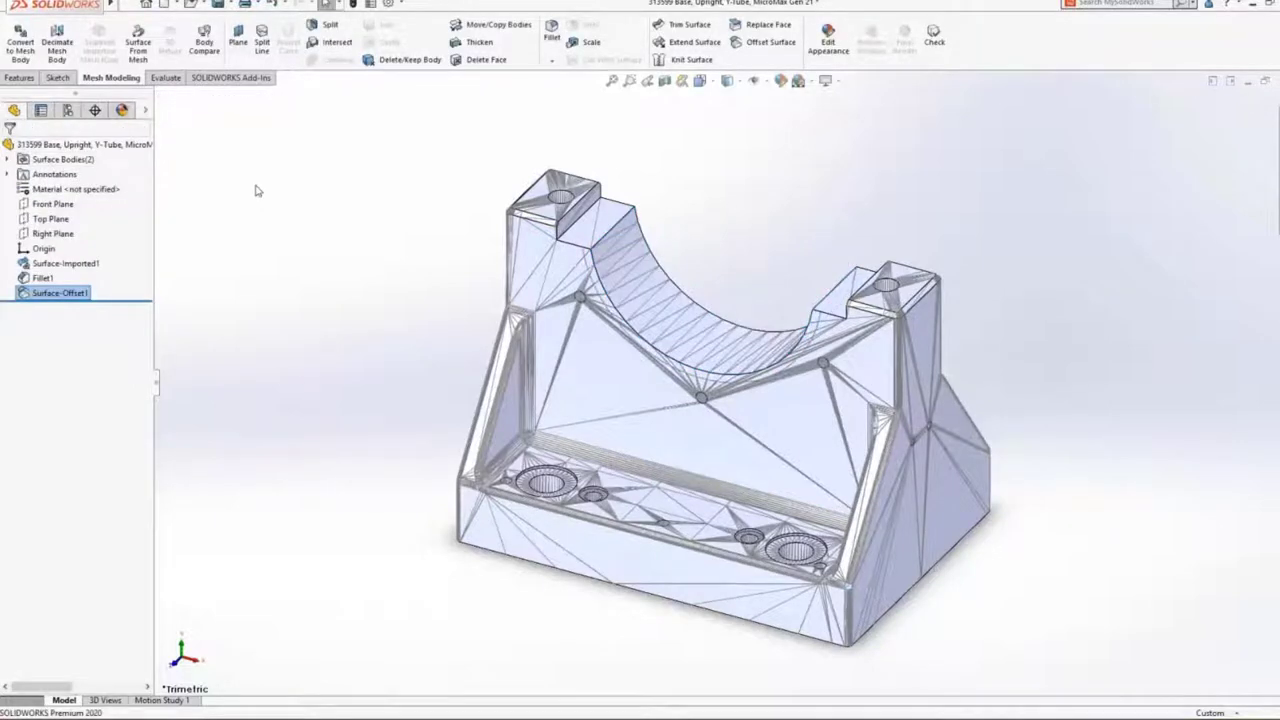
Extend the hidden offset surface beneath the saddle linearly by a distance of 5 mm
left_click(688, 42)
right_click(688, 317)
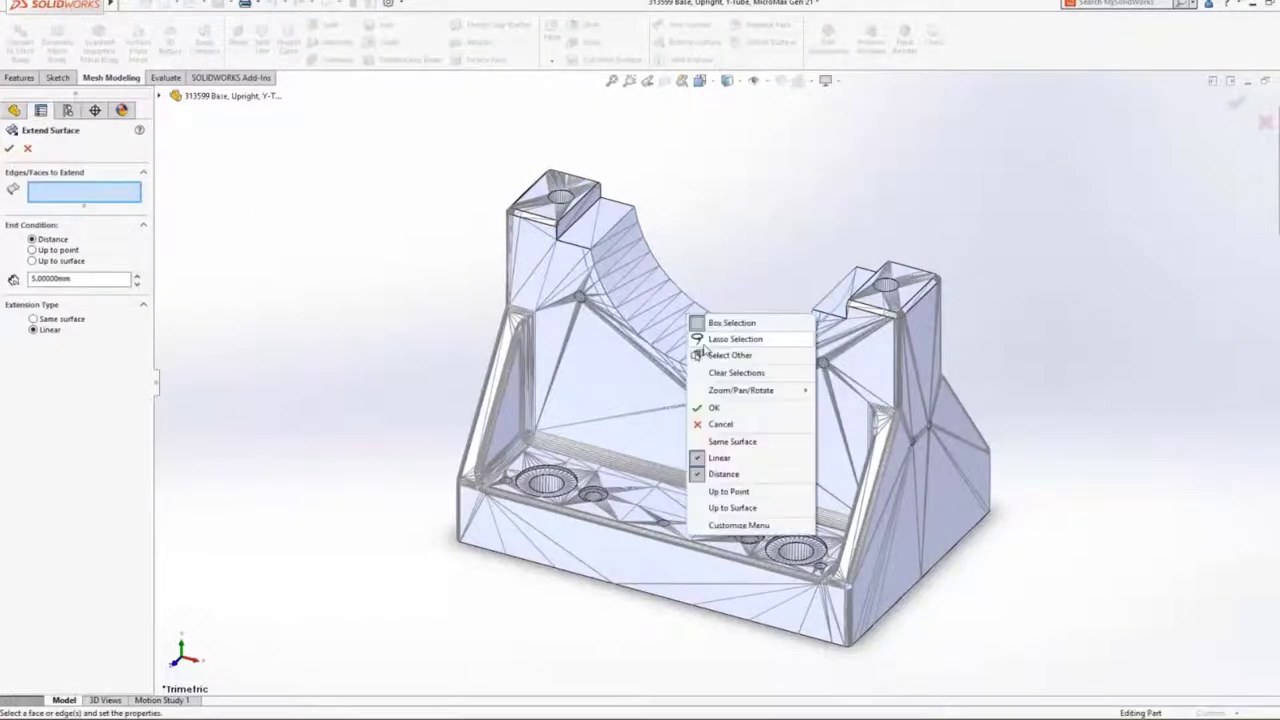
left_click(729, 355)
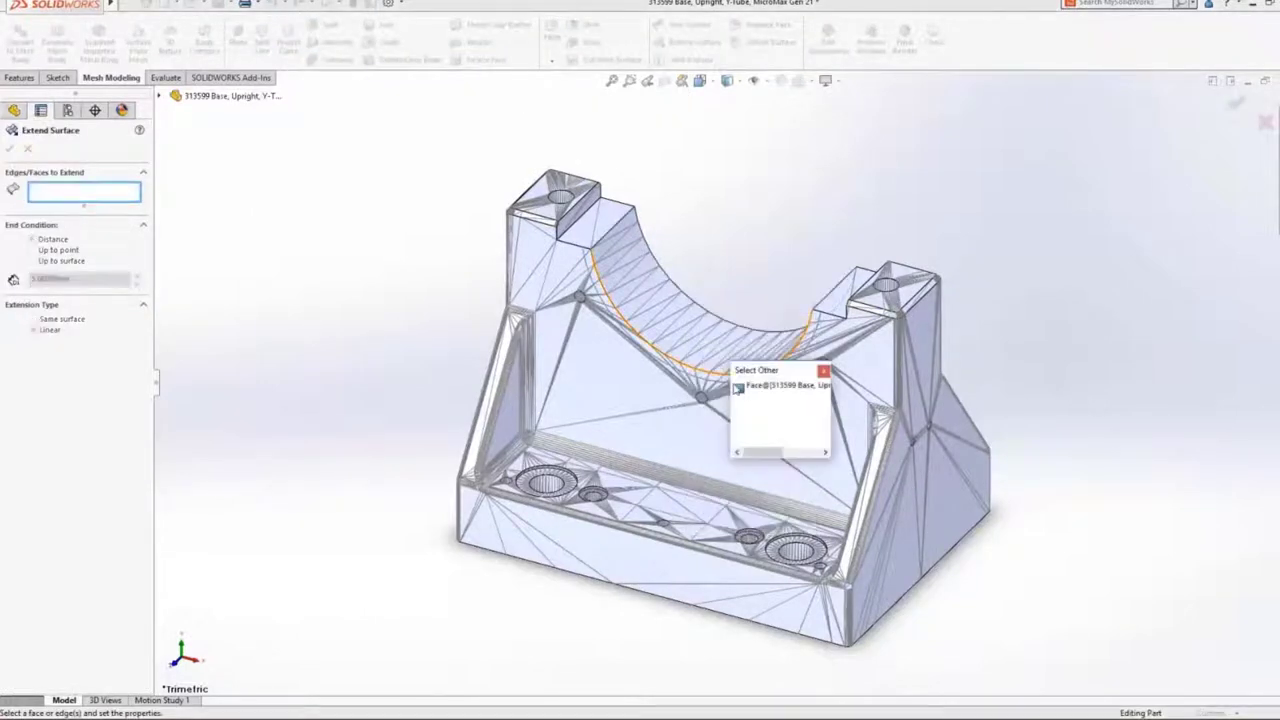
left_click(736, 389)
right_click(735, 382)
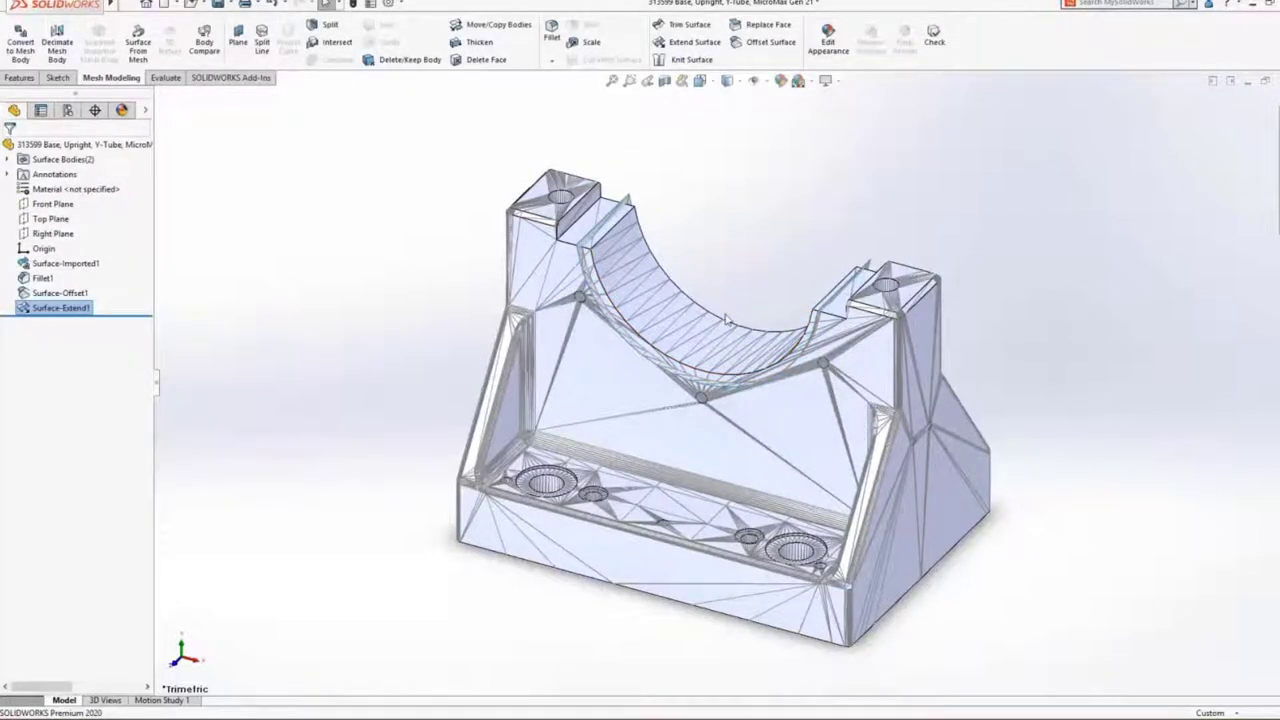
Mutually trim the base mesh and the extended surface, removing the old saddle portion and the surface's overhanging excess
left_click(688, 25)
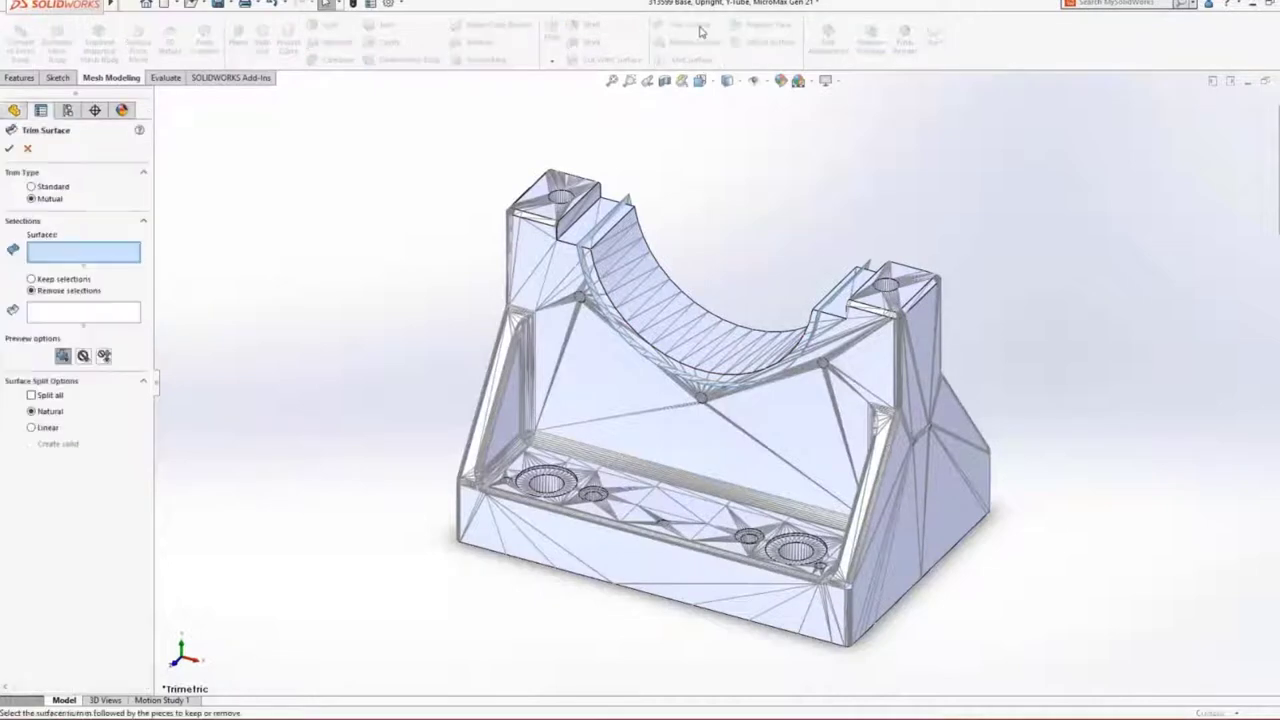
left_click(697, 327)
left_click(555, 236)
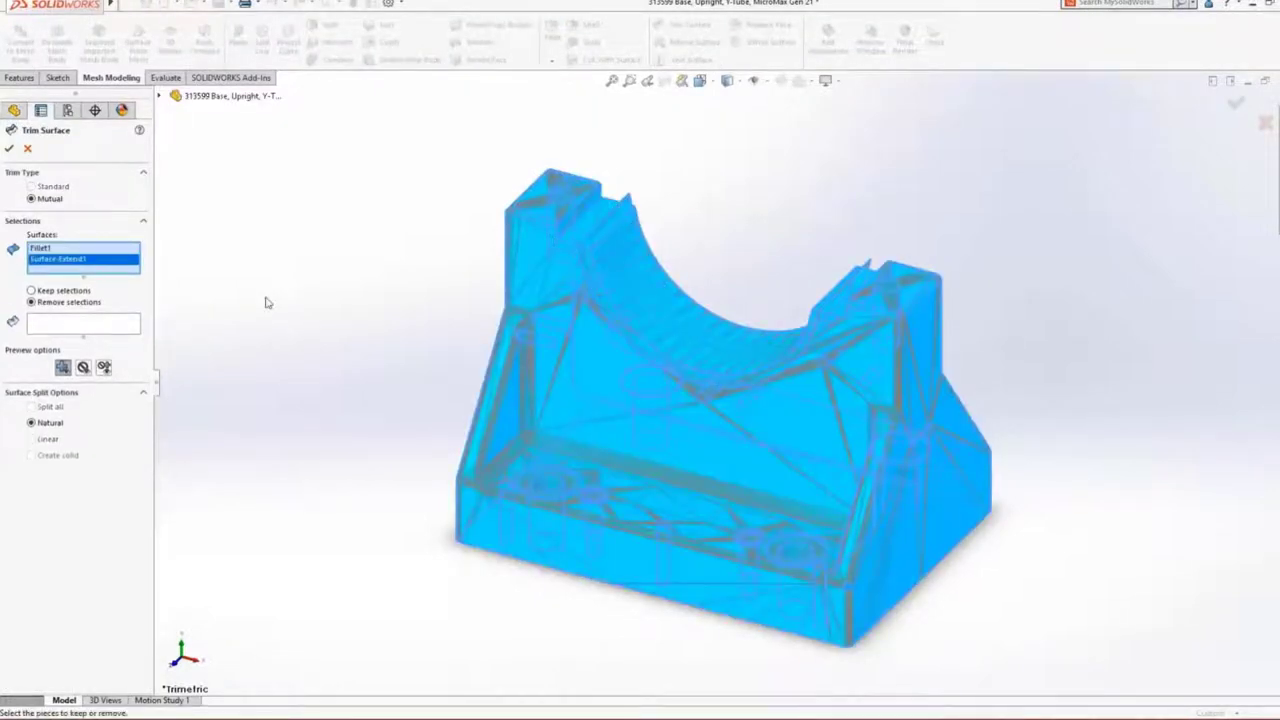
left_click(583, 253)
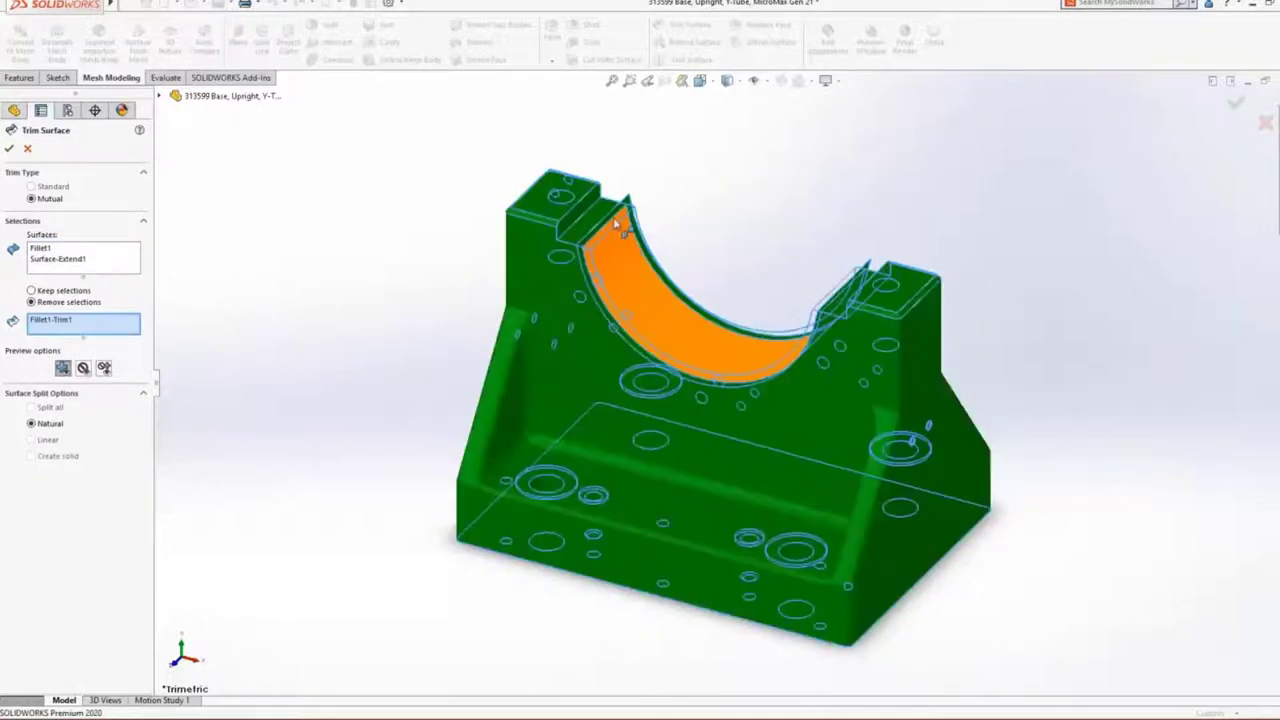
left_click(614, 218)
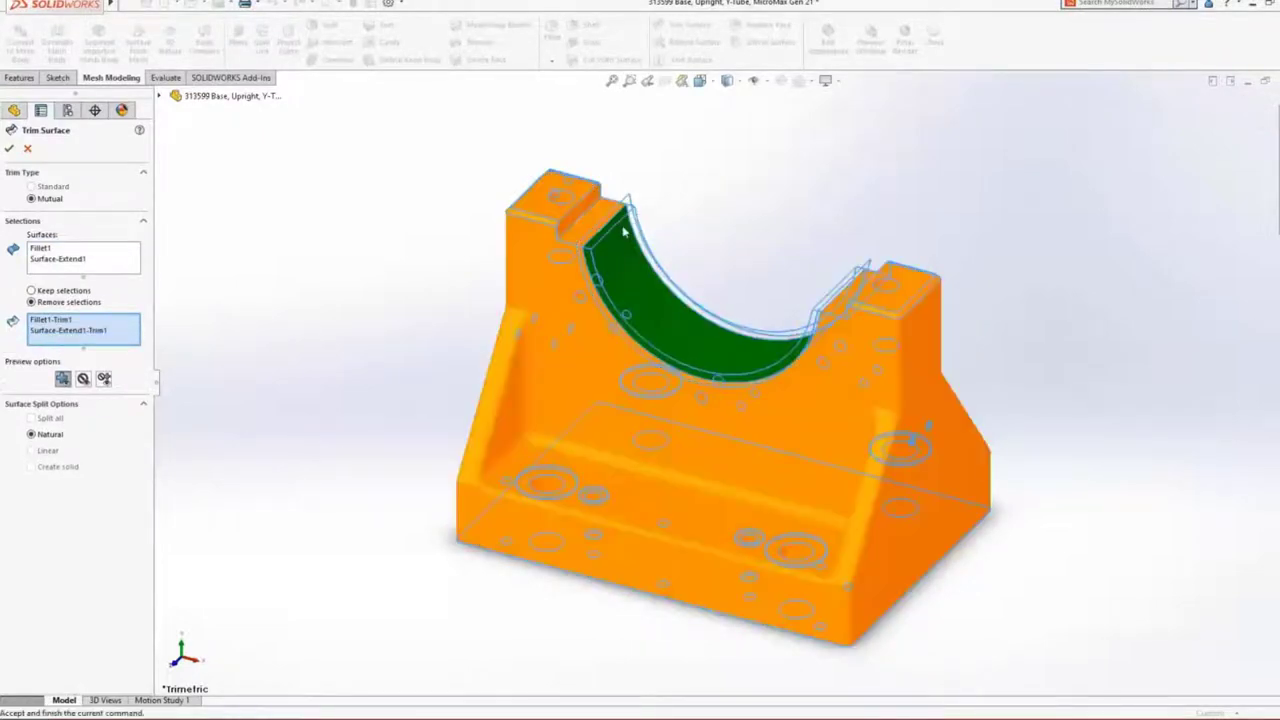
key("Return")
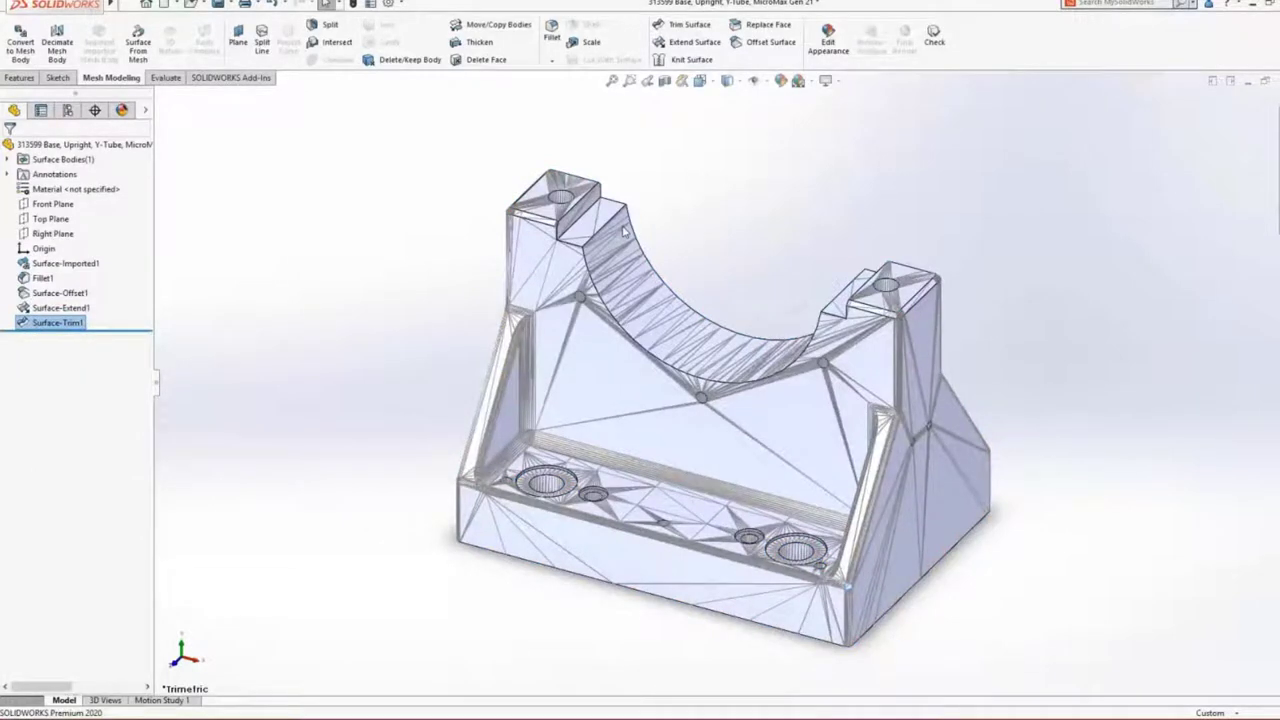
Check the model's entities for open surfaces and examine the highlighted open boundary up close
left_click(932, 45)
left_click(766, 502)
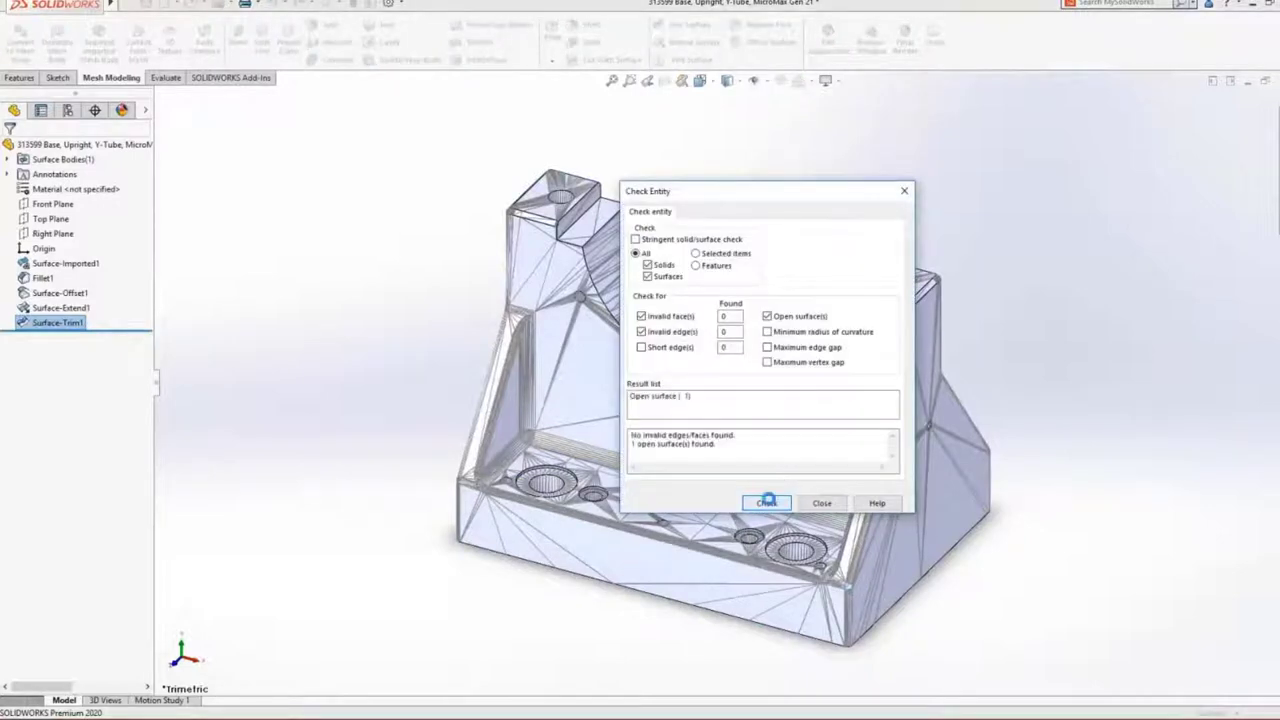
left_click(684, 396)
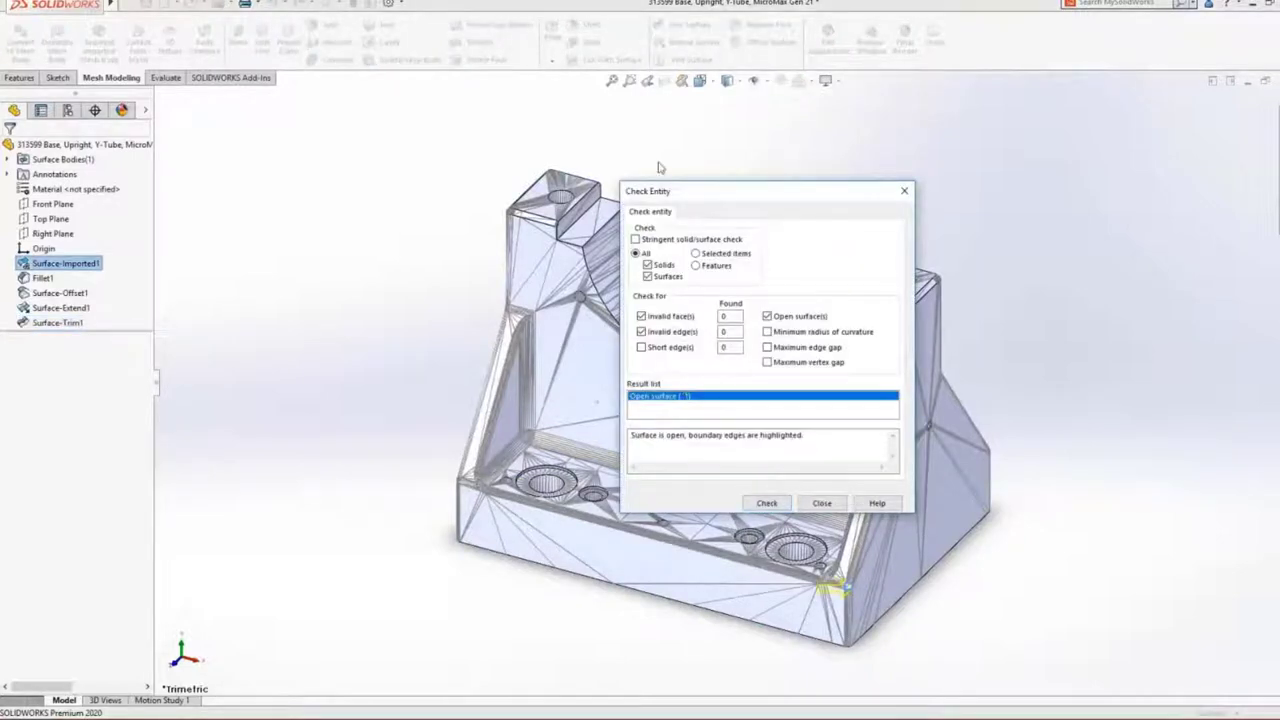
left_click(628, 80)
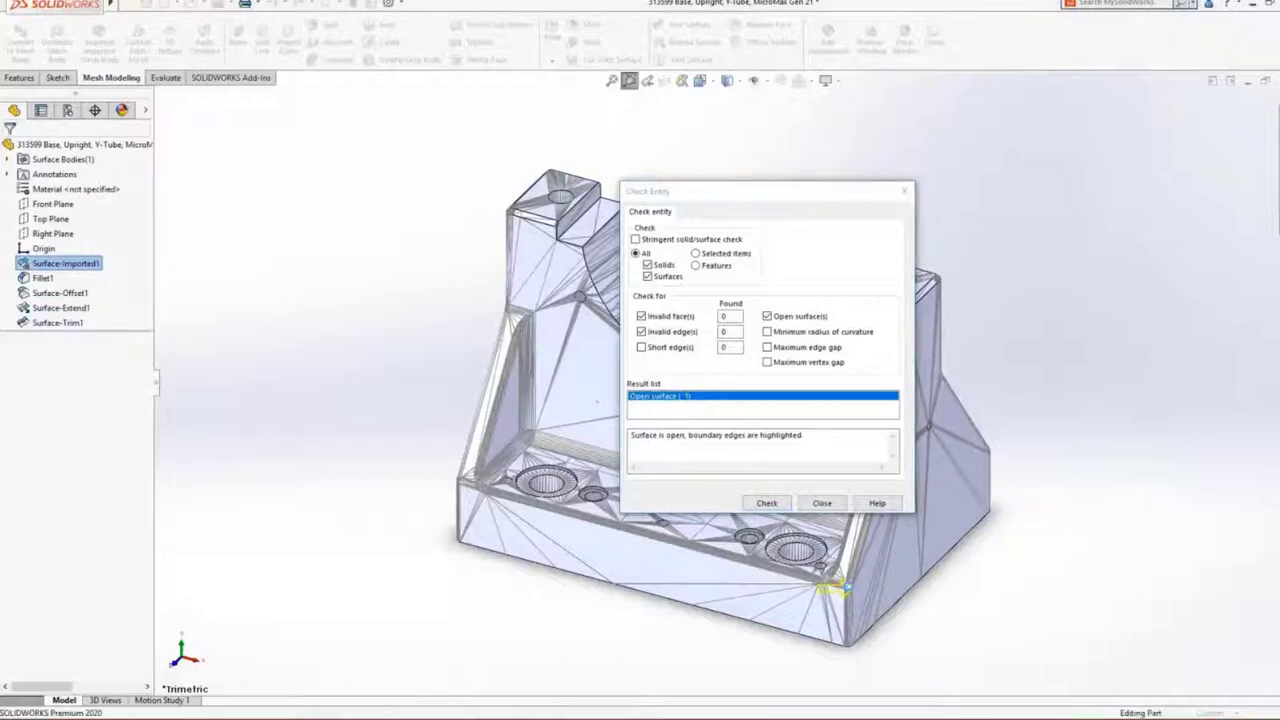
left_click_drag(716, 651, 1080, 364)
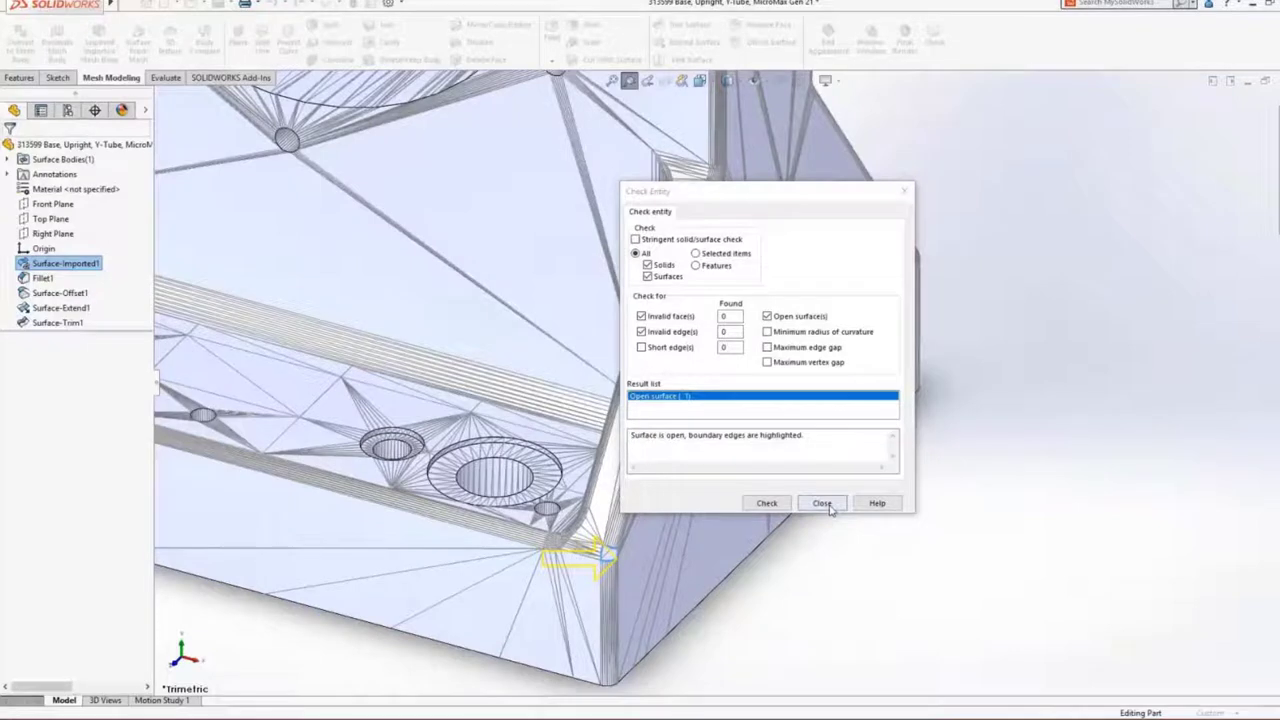
left_click(822, 503)
Delete the small hole at the base's front corner using its open boundary edge
right_click(612, 553)
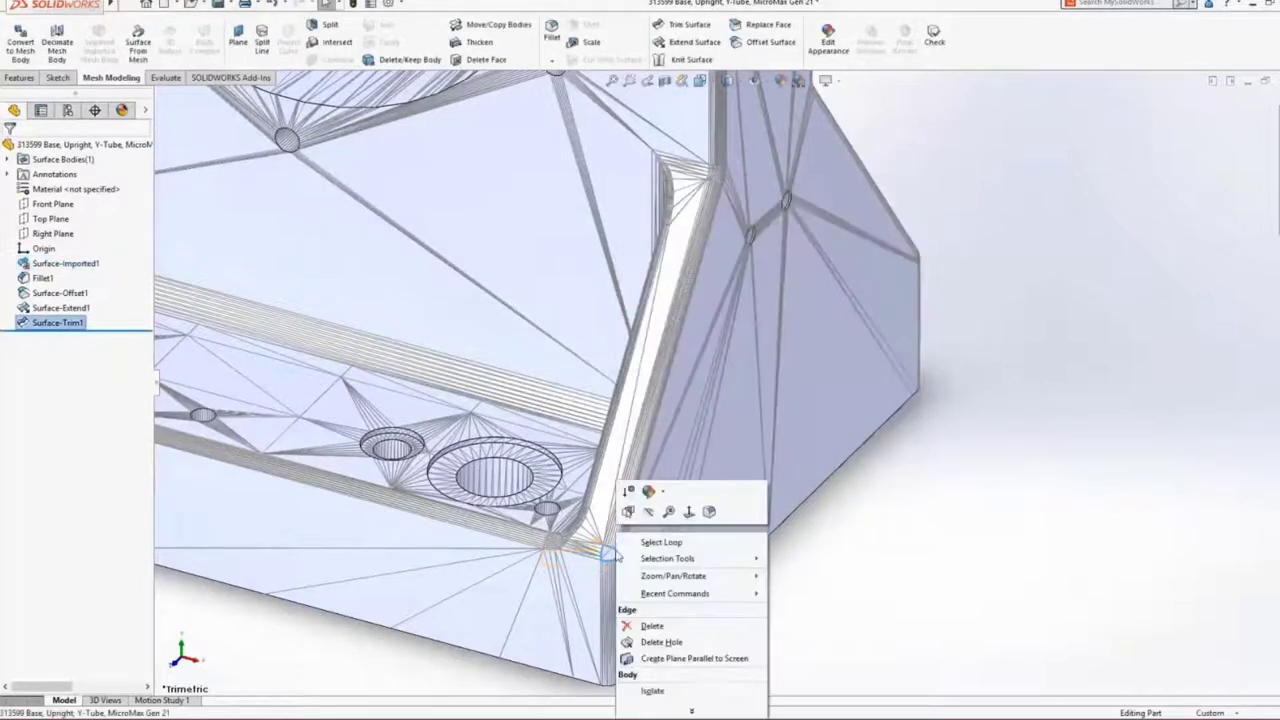
left_click(658, 642)
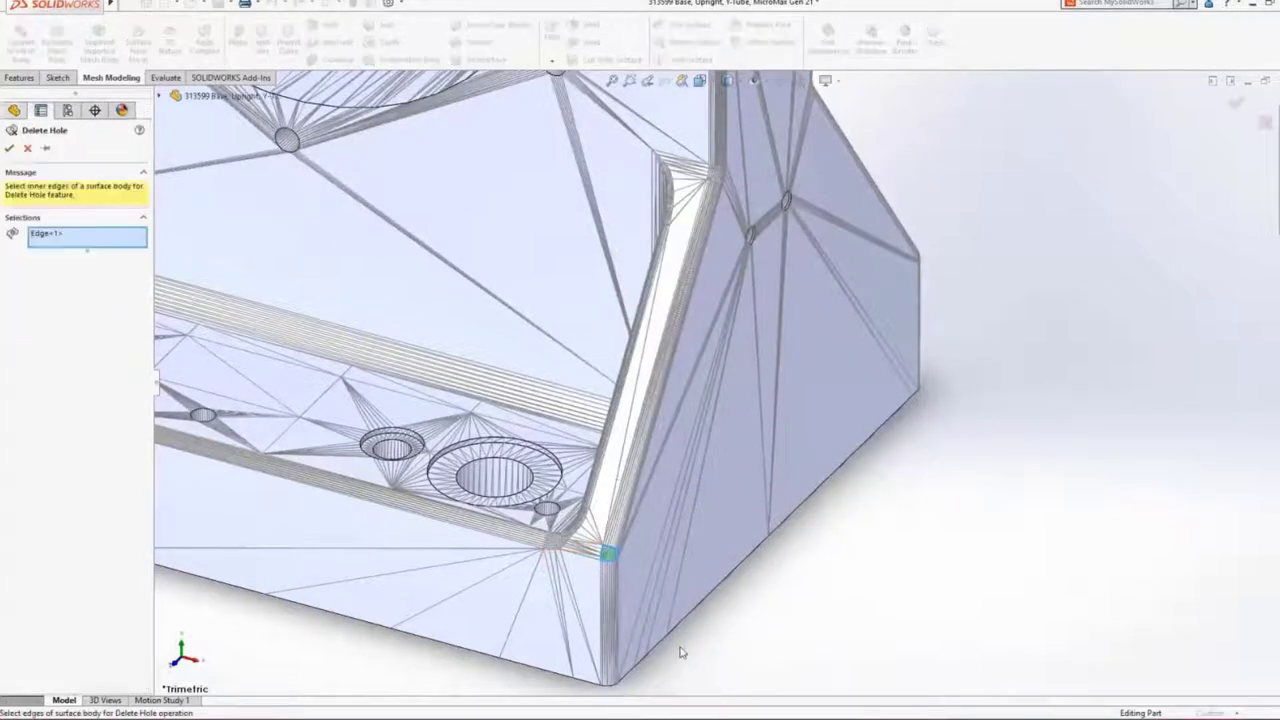
left_click(692, 659)
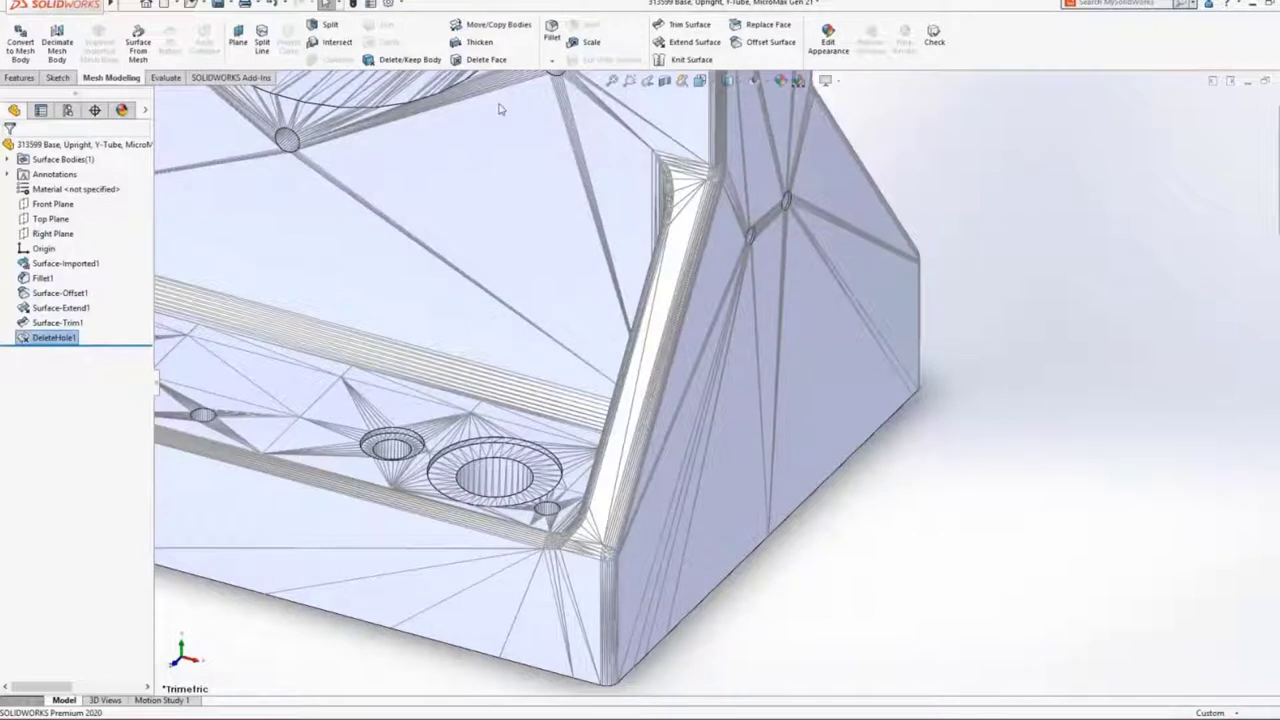
Delete and fill the faces of the two small holes on the base's side wall
left_click(487, 60)
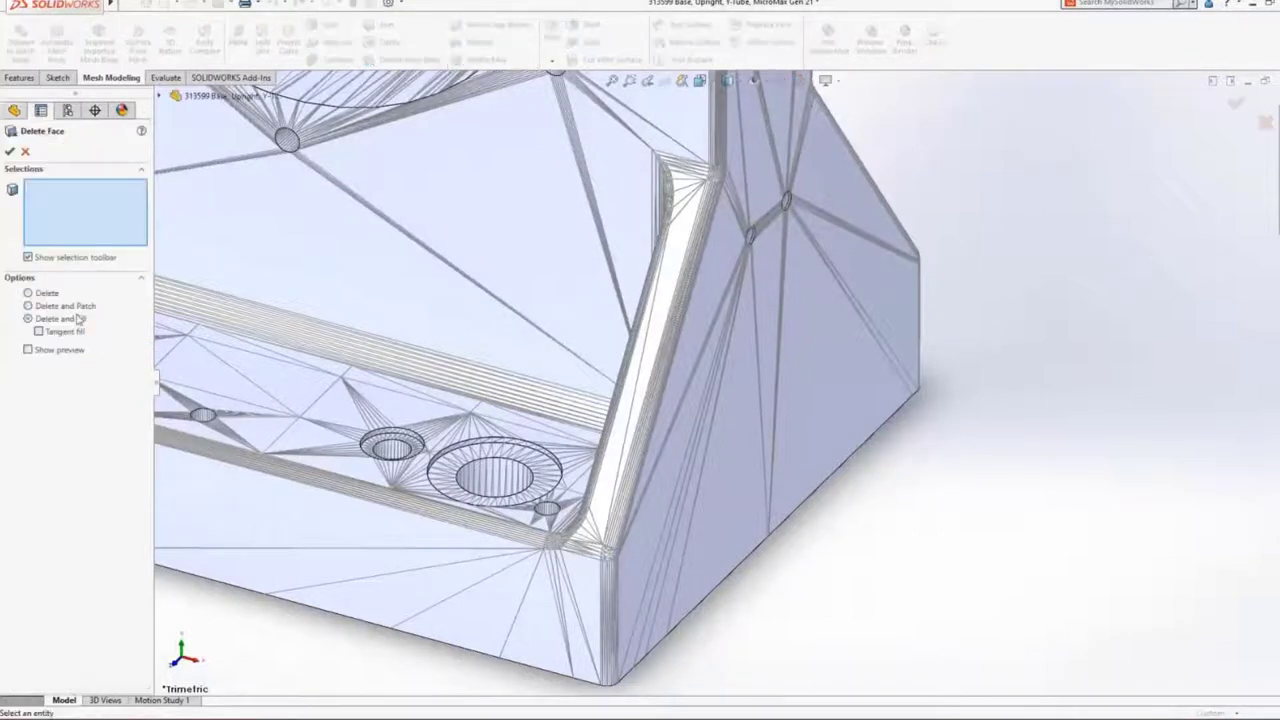
left_click(786, 204)
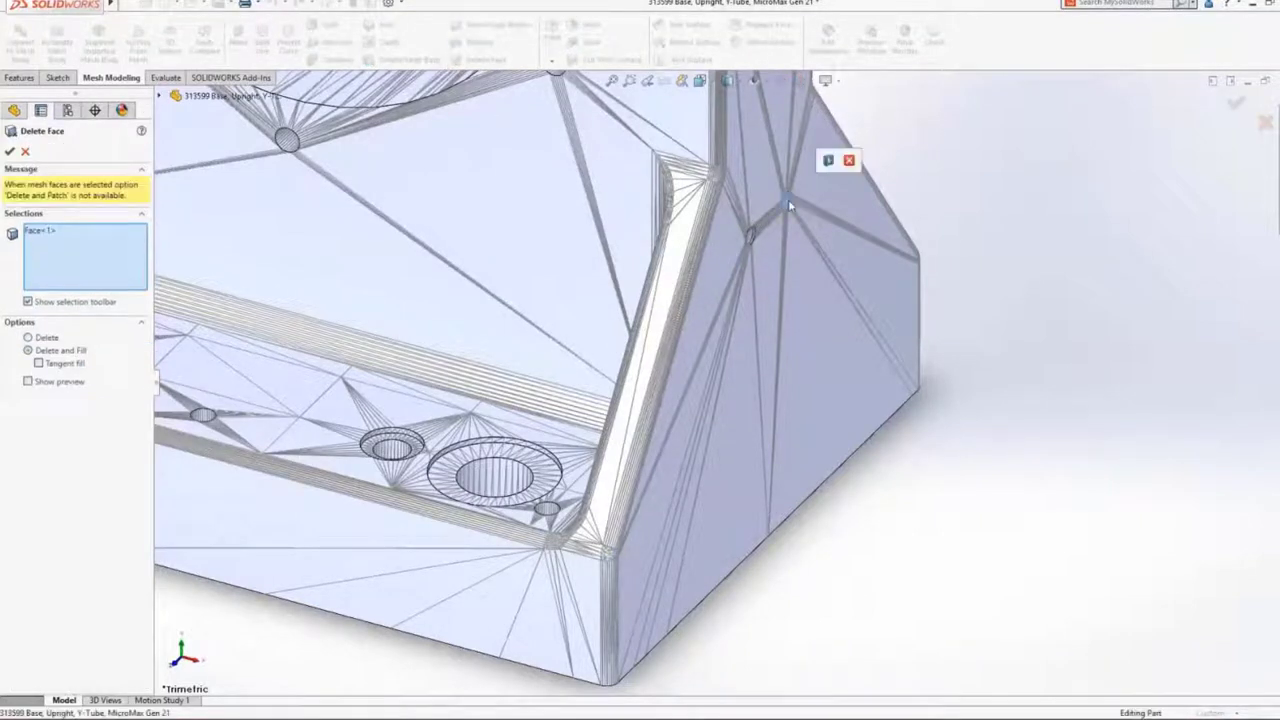
left_click(788, 199)
left_click(751, 235)
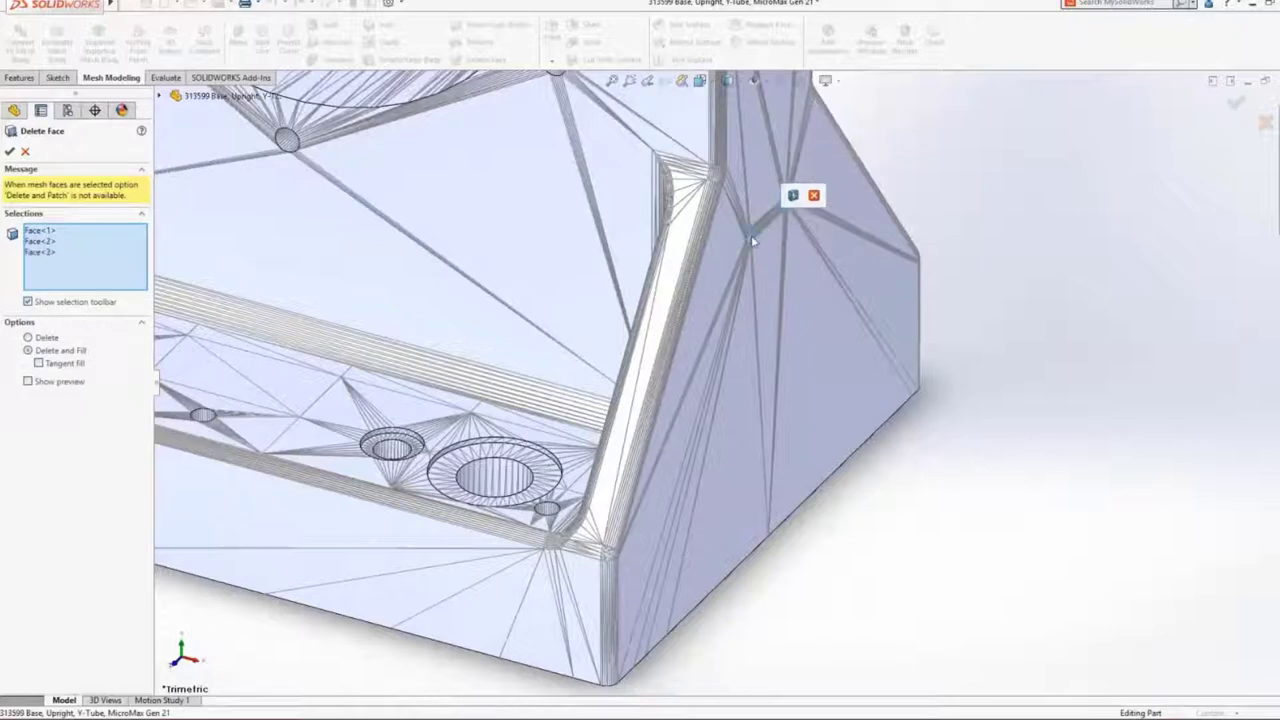
left_click(751, 240)
key("Return")
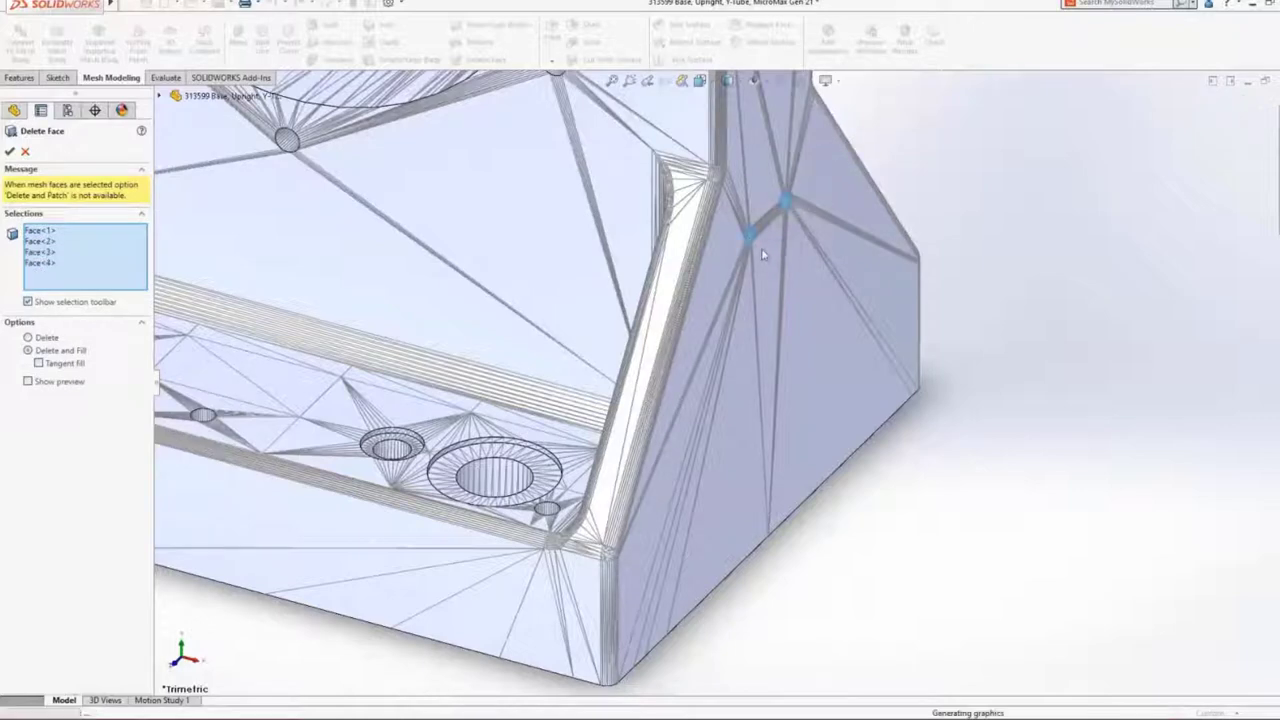
key("f")
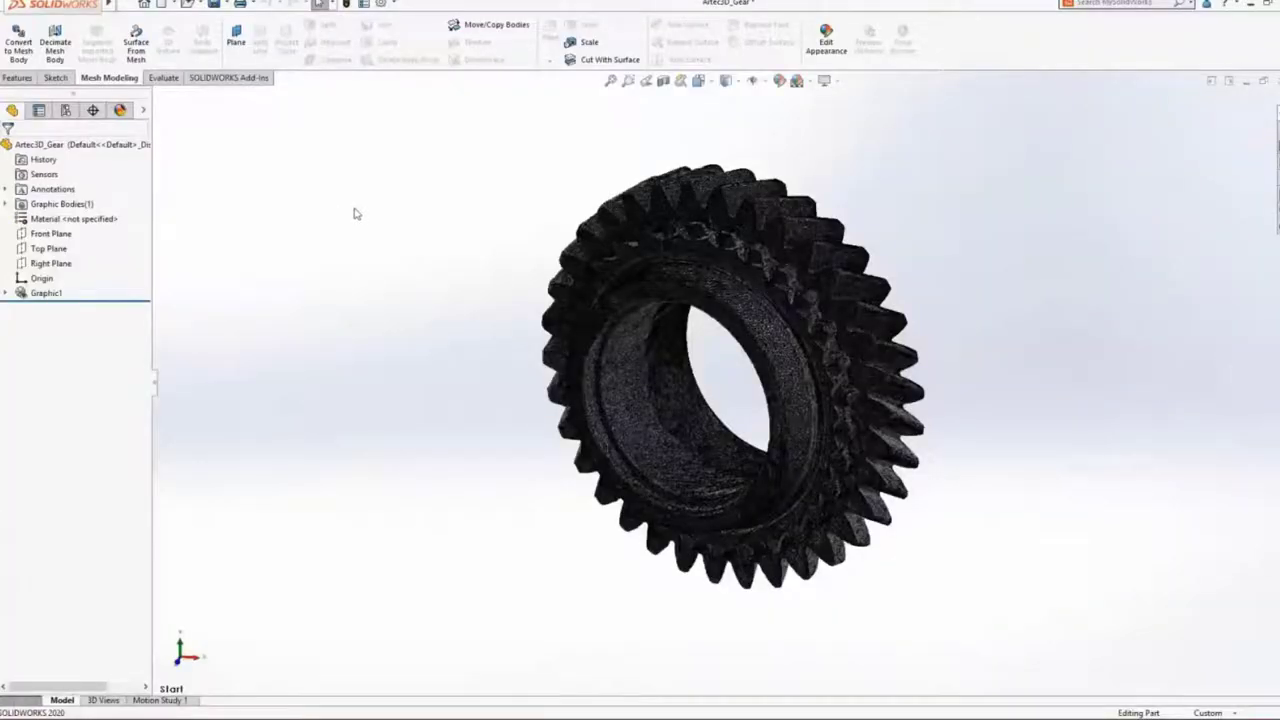
Decimate the Artec3D_Gear graphics body with a 50% facet reduction
left_click(56, 46)
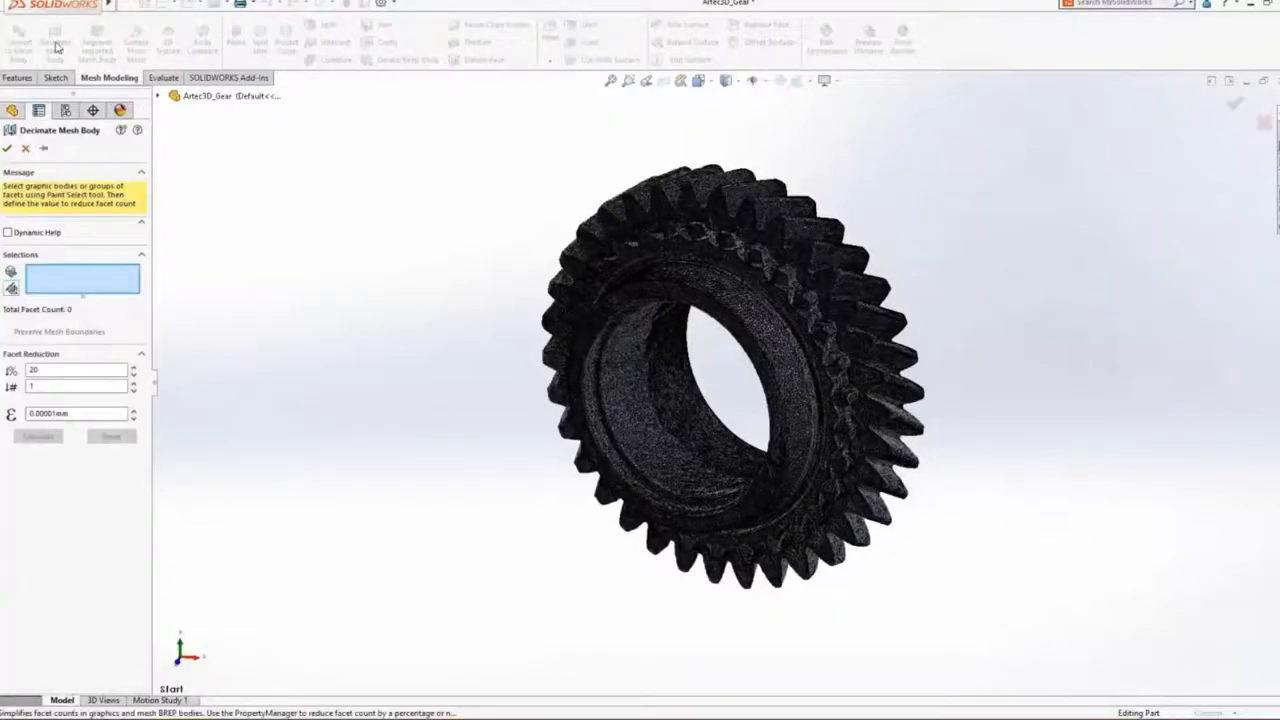
left_click(590, 313)
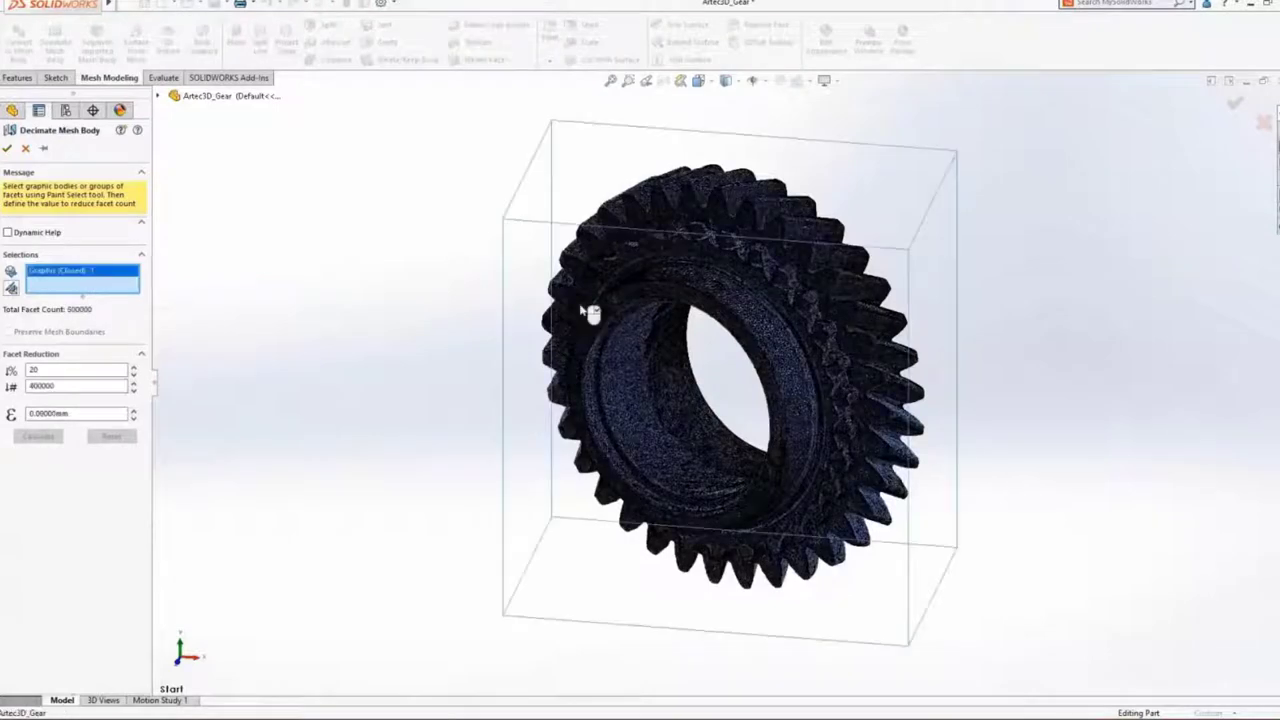
left_click_drag(55, 370, 6, 371)
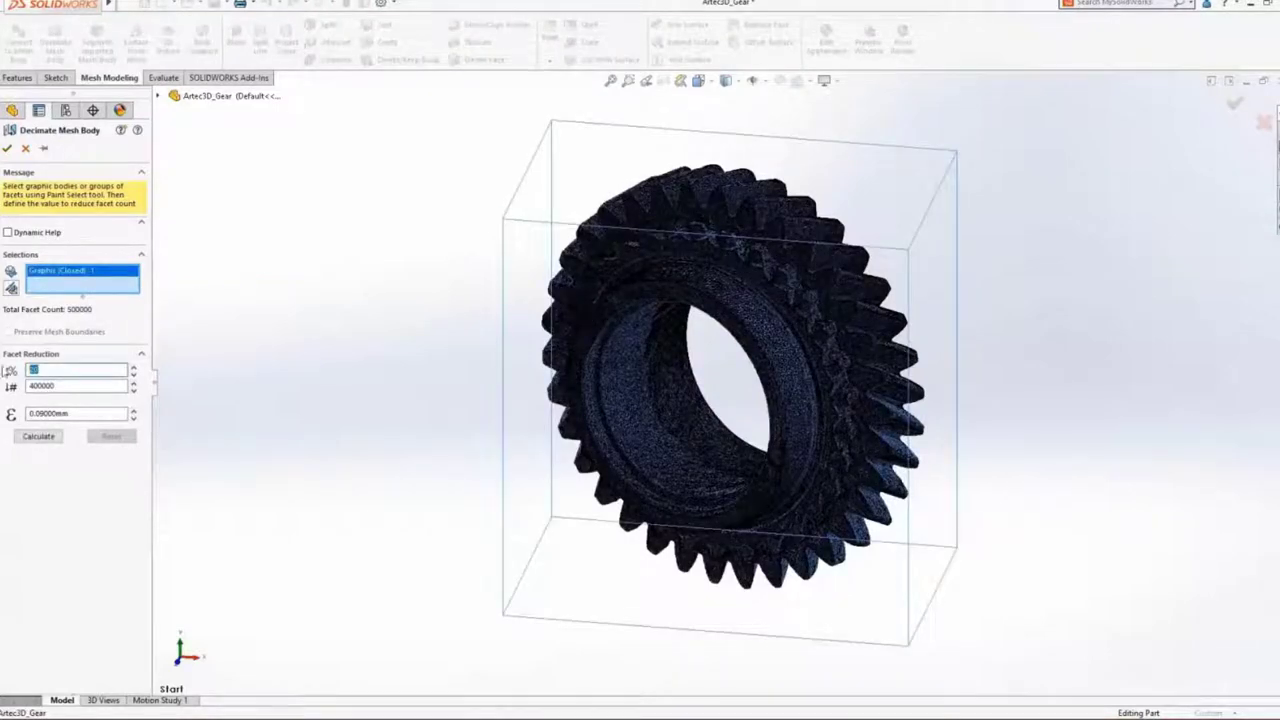
type("50")
key("Tab")
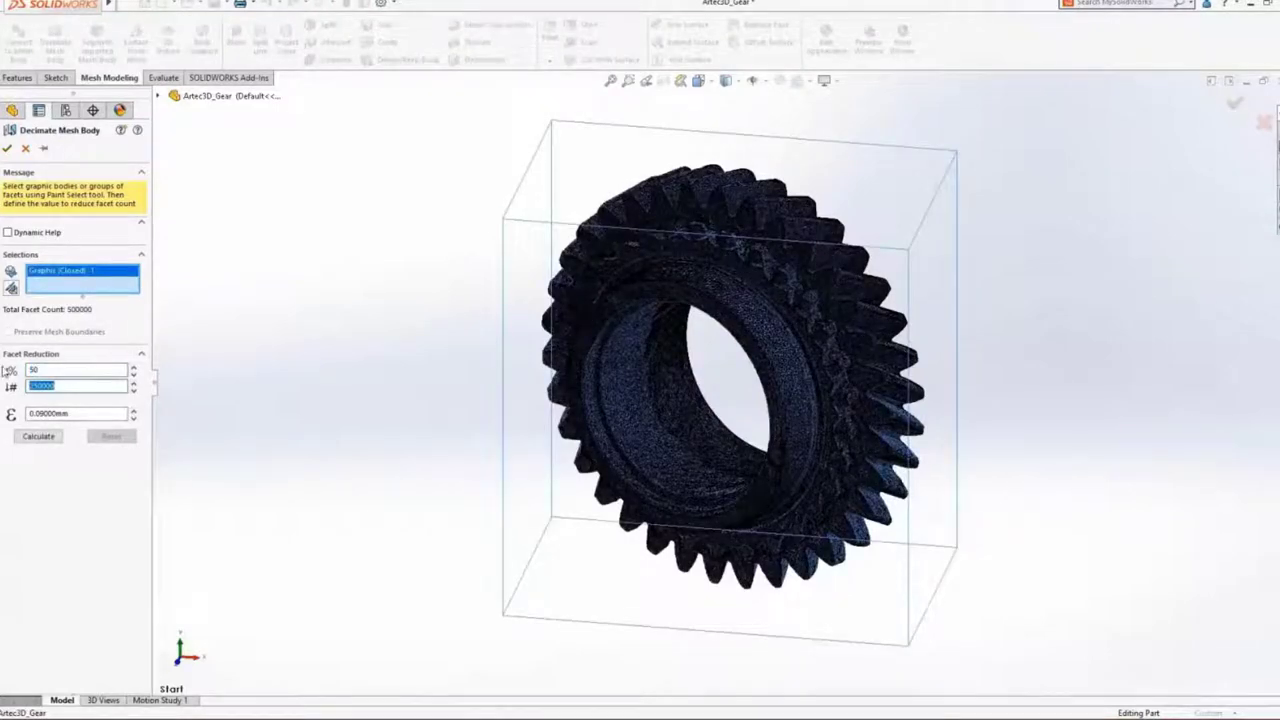
left_click(39, 436)
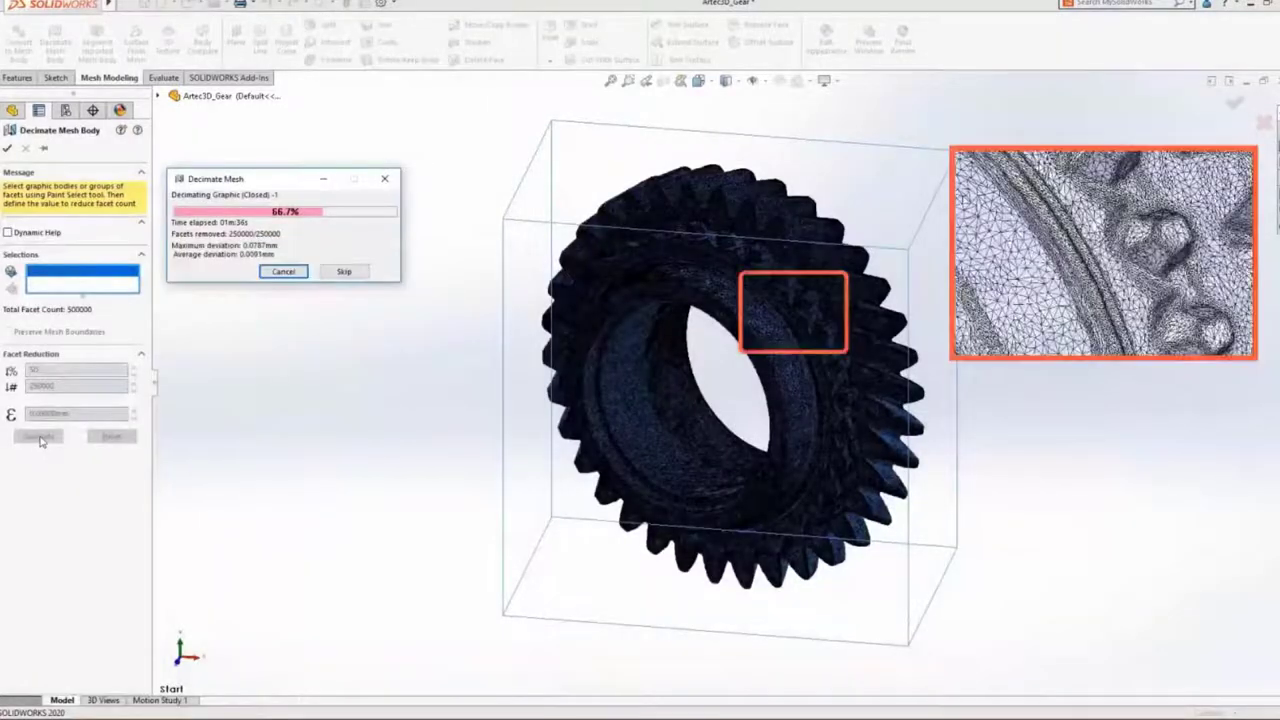
left_click(343, 273)
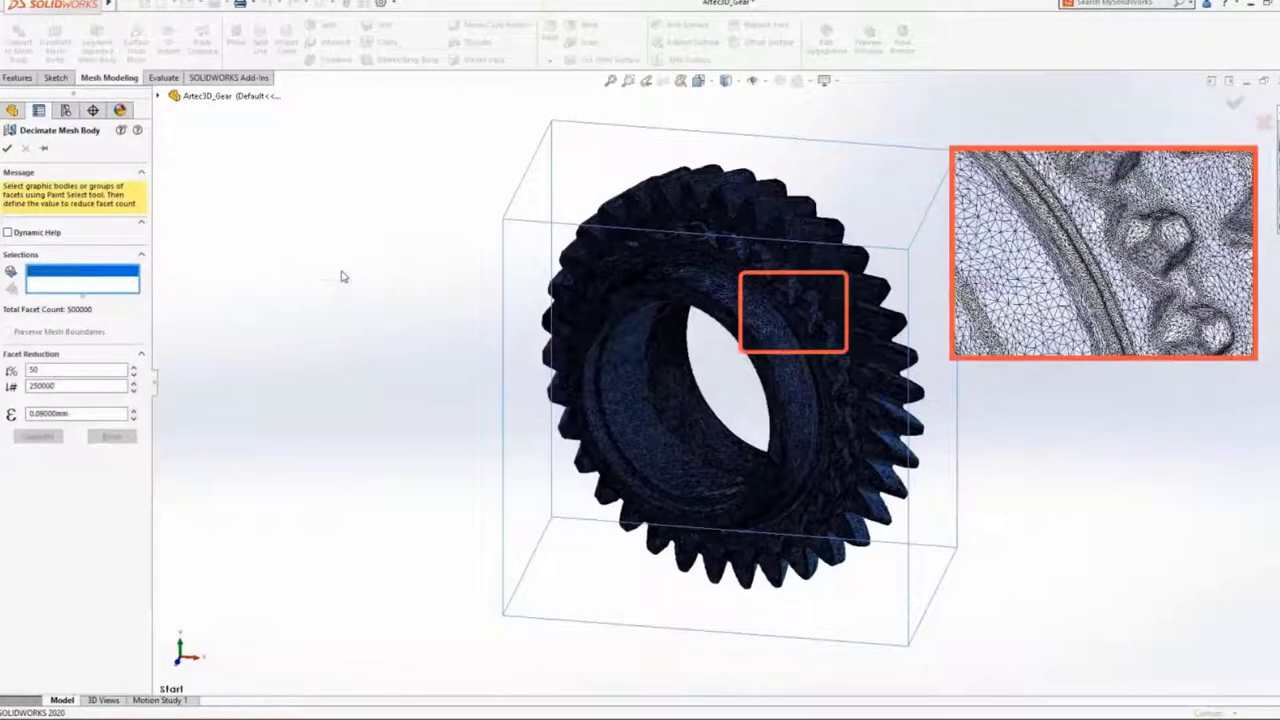
left_click(7, 148)
Create a reference axis through the gear's bore from its cylindrical inner facets, tangent-selected with a 7.20° angle tolerance
left_click(17, 78)
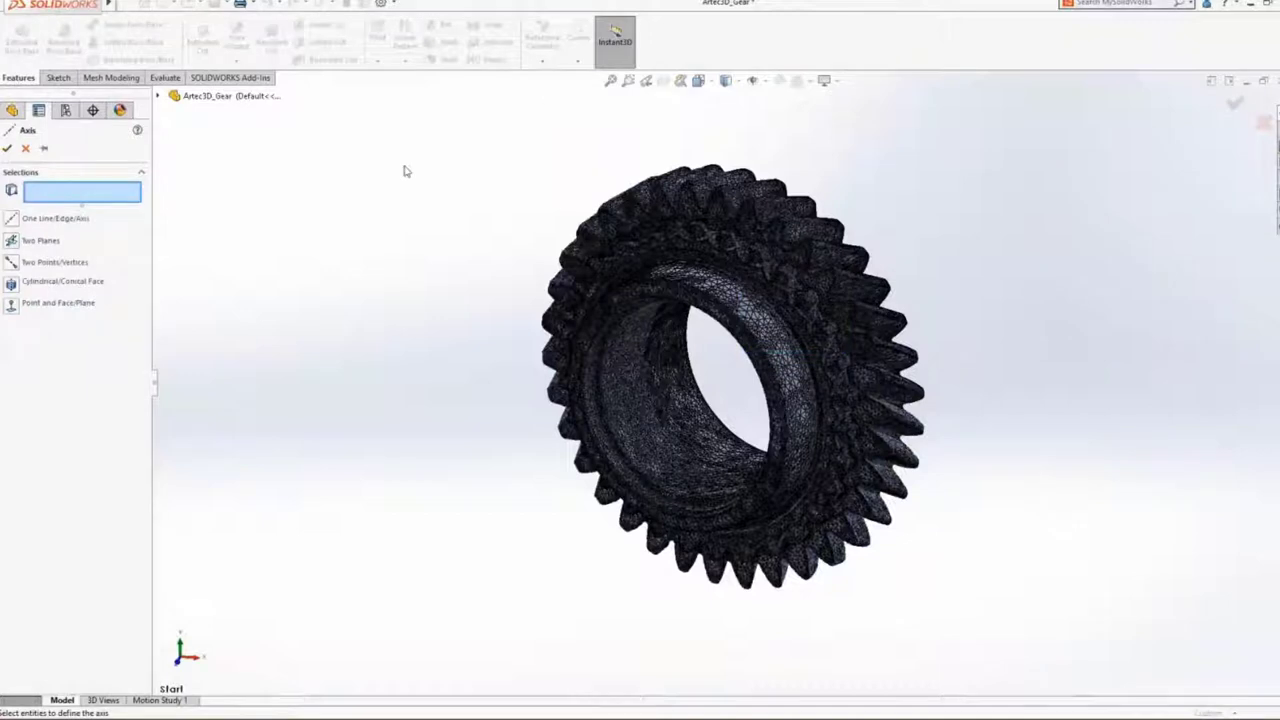
left_click(12, 284)
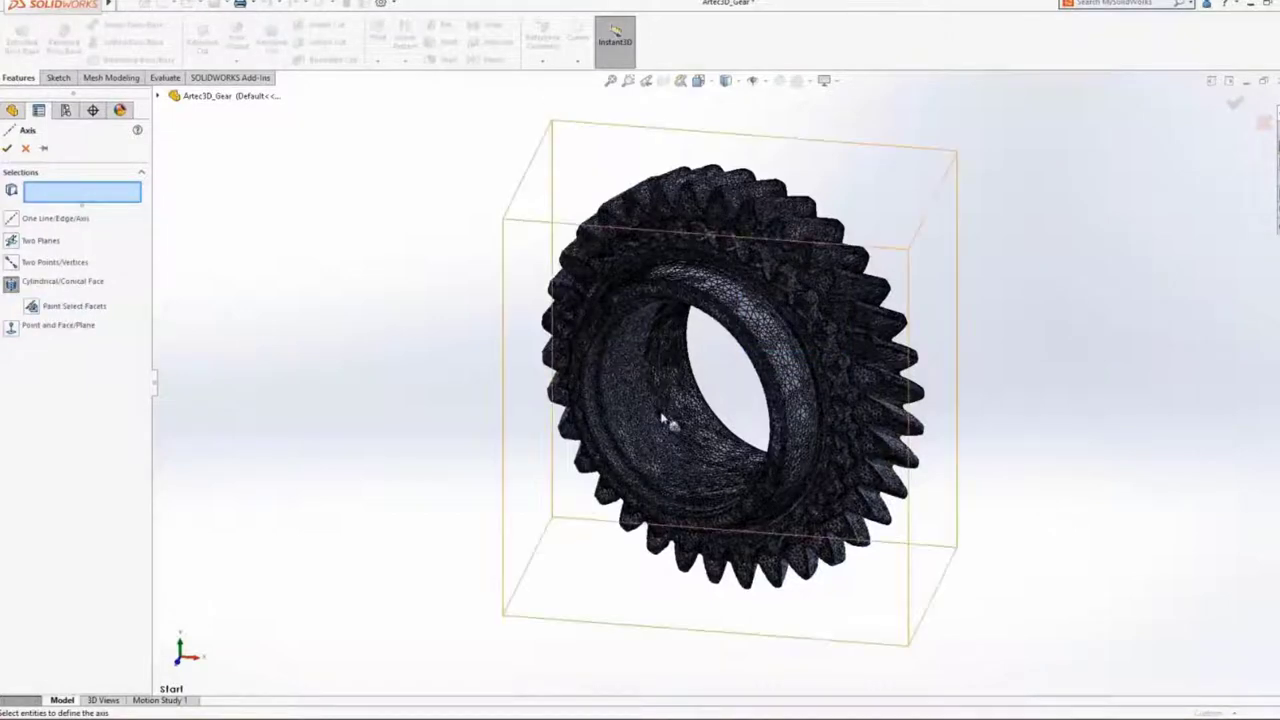
middle_click_drag(724, 464, 718, 442, "shift")
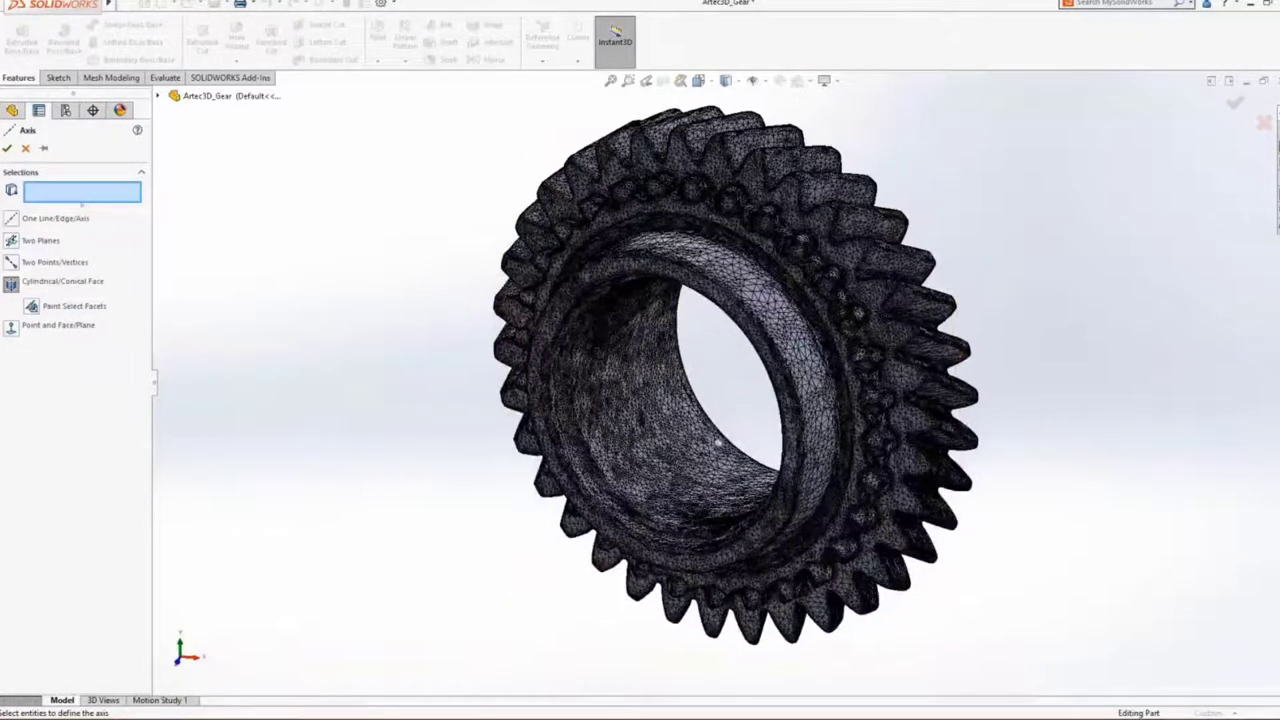
scroll(718, 442, "down", 5)
right_click(620, 502)
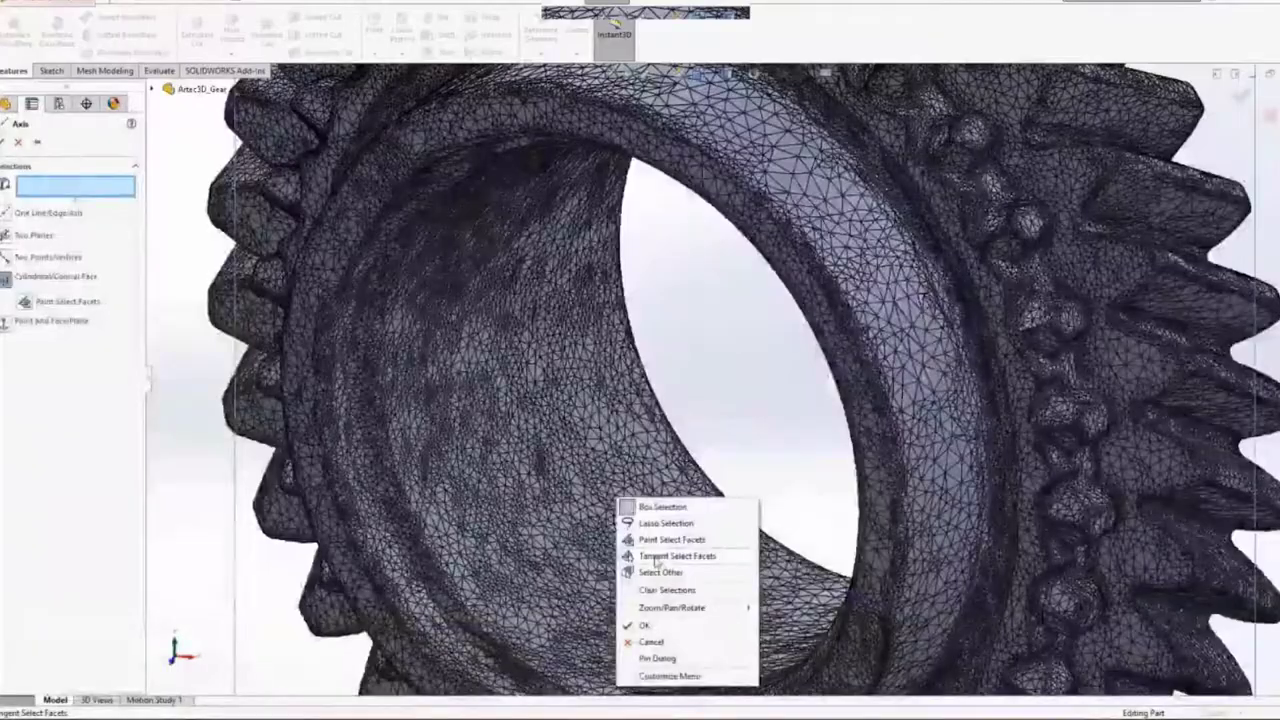
left_click(655, 557)
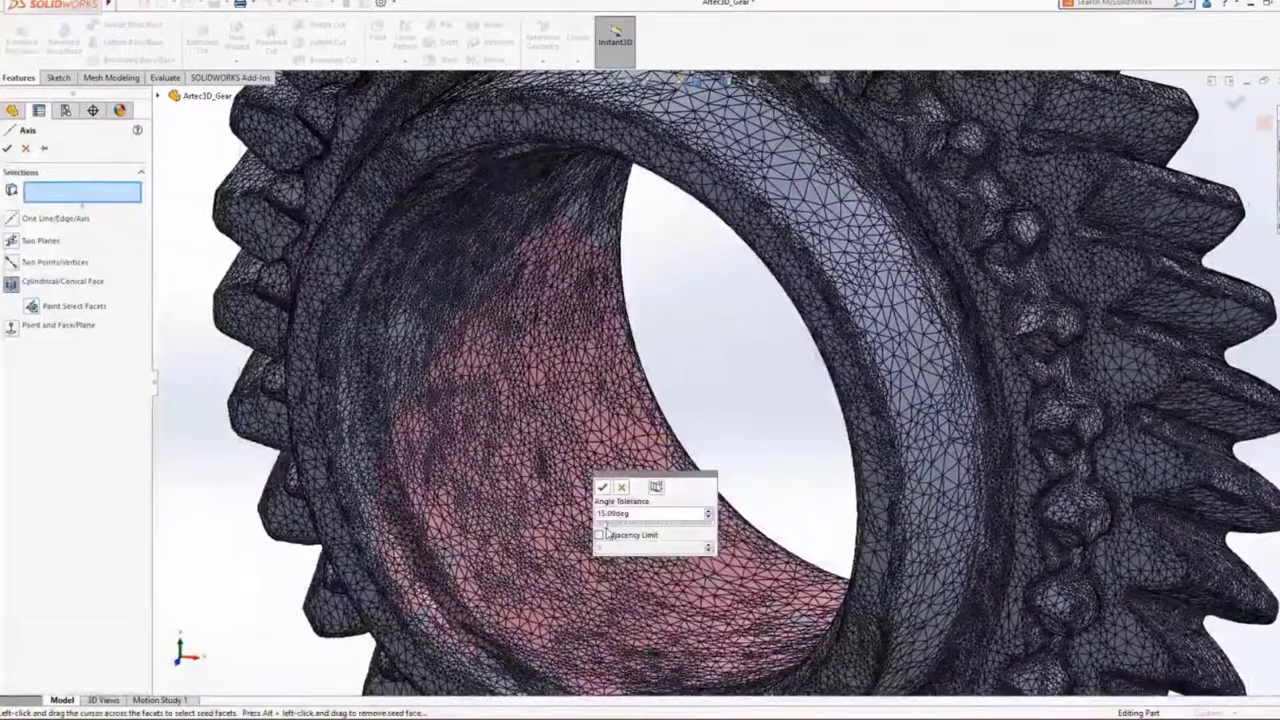
left_click_drag(606, 527, 600, 527)
middle_click_drag(652, 340, 956, 312)
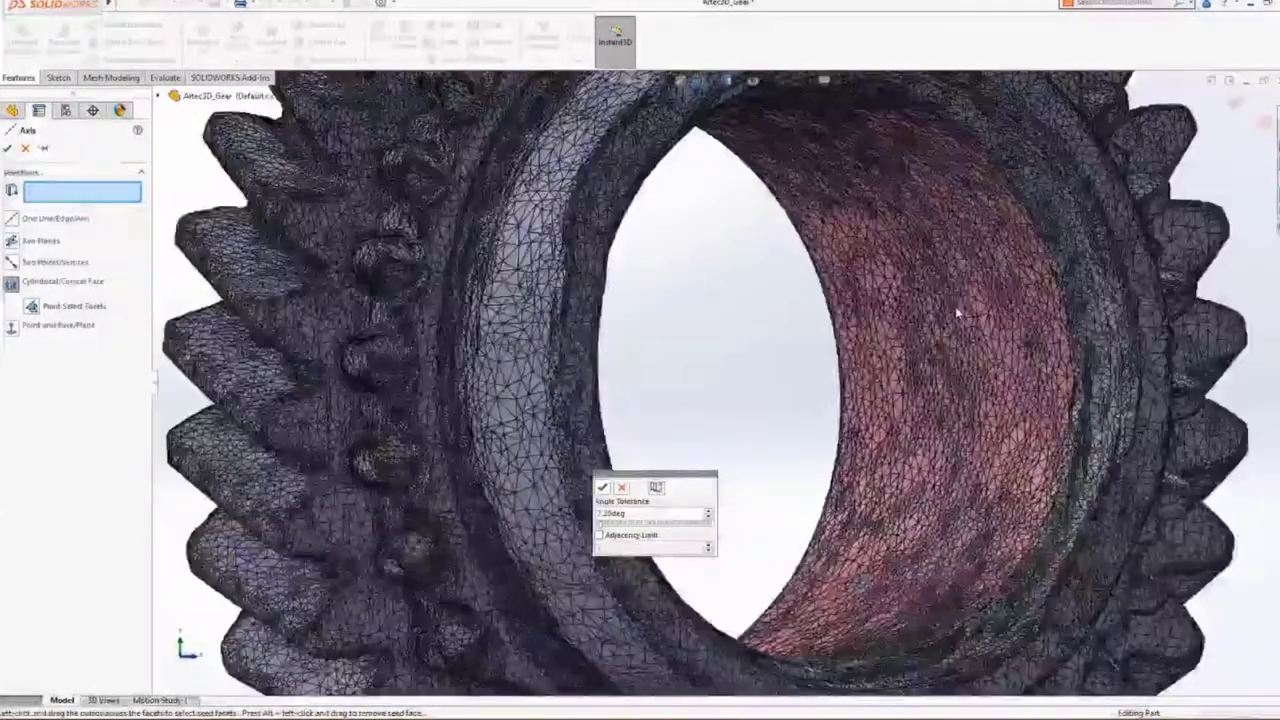
left_click(602, 487)
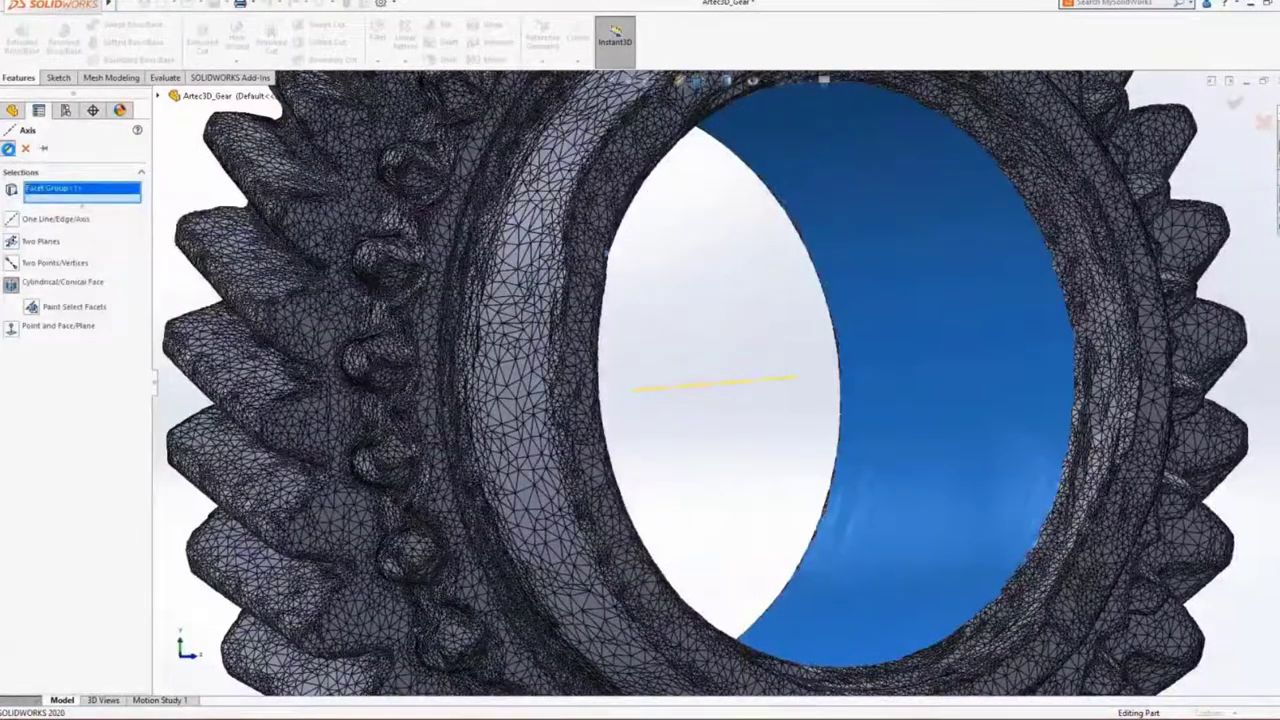
left_click(8, 148)
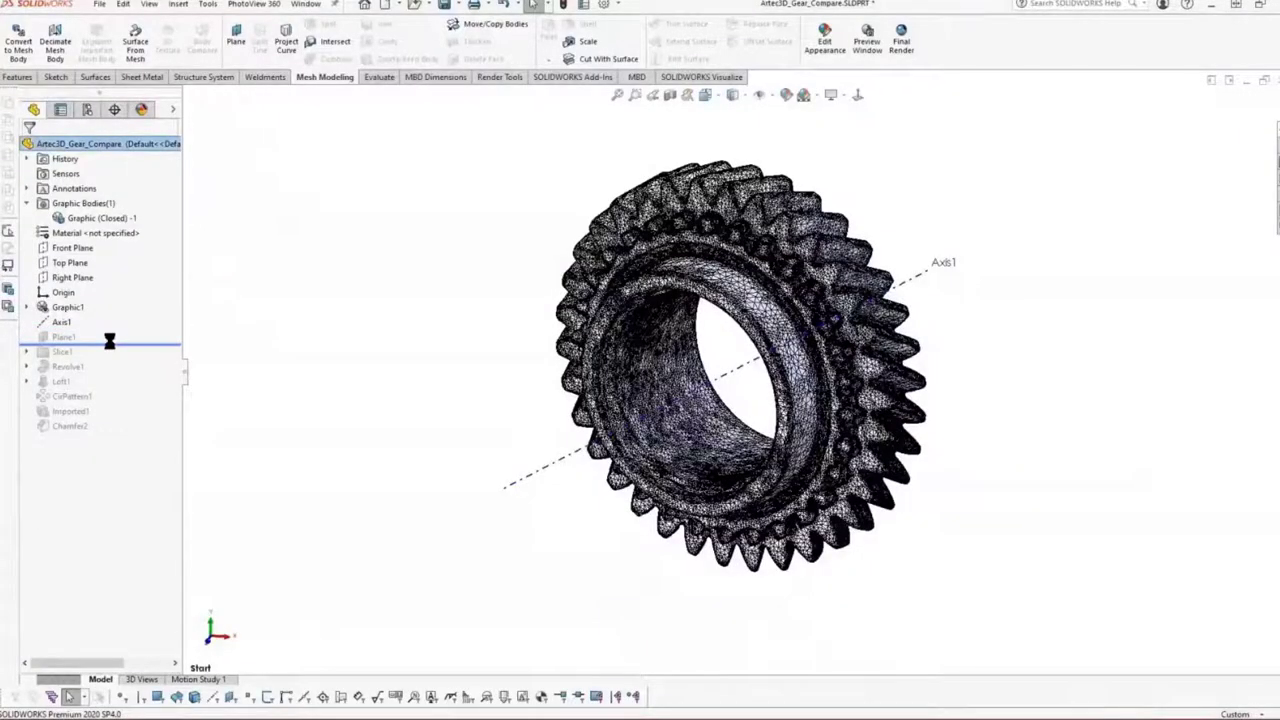
Review the definition of Plane1, coincident with Axis1 and perpendicular to the Front Plane, and restore the saved Start view
left_click(62, 337)
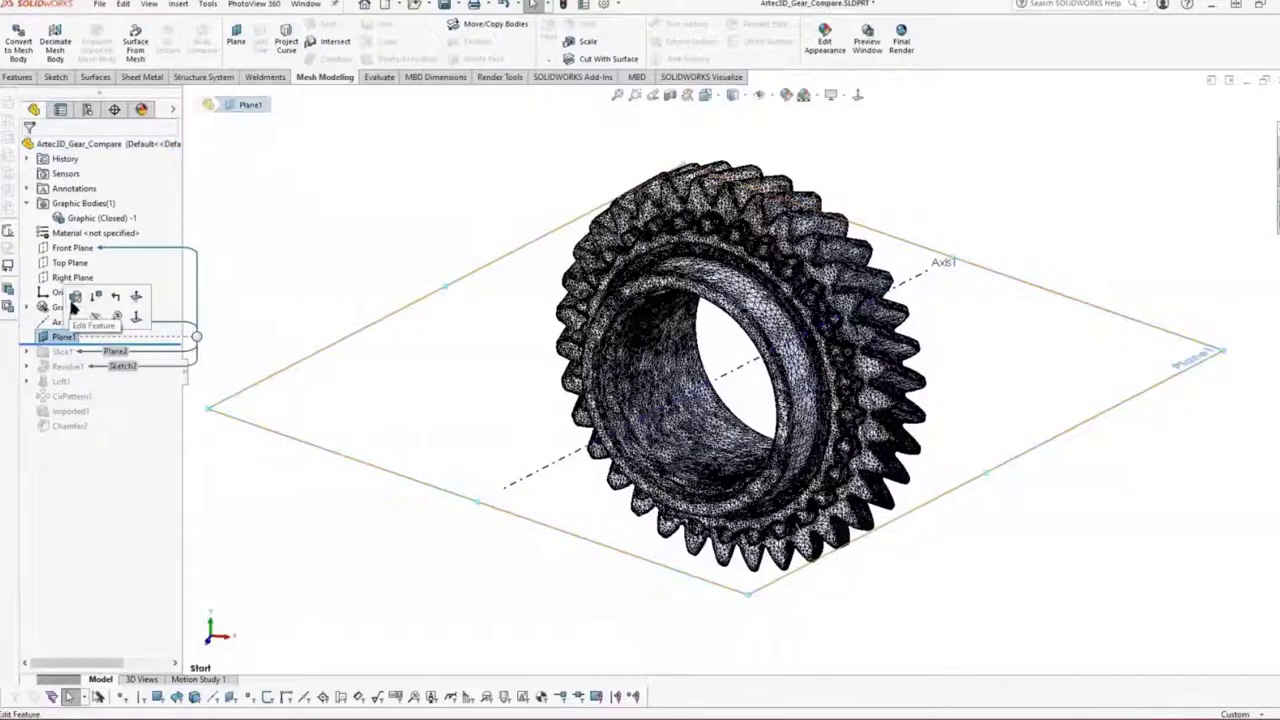
left_click(86, 296)
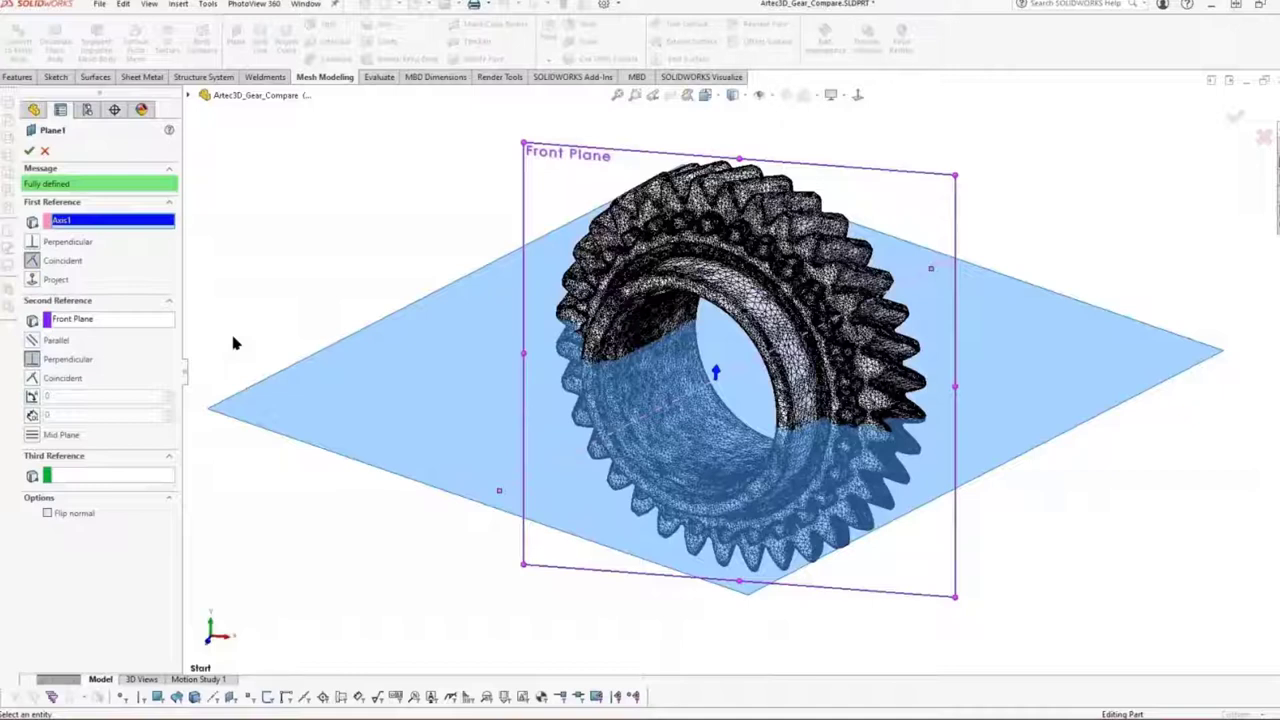
left_click(25, 147)
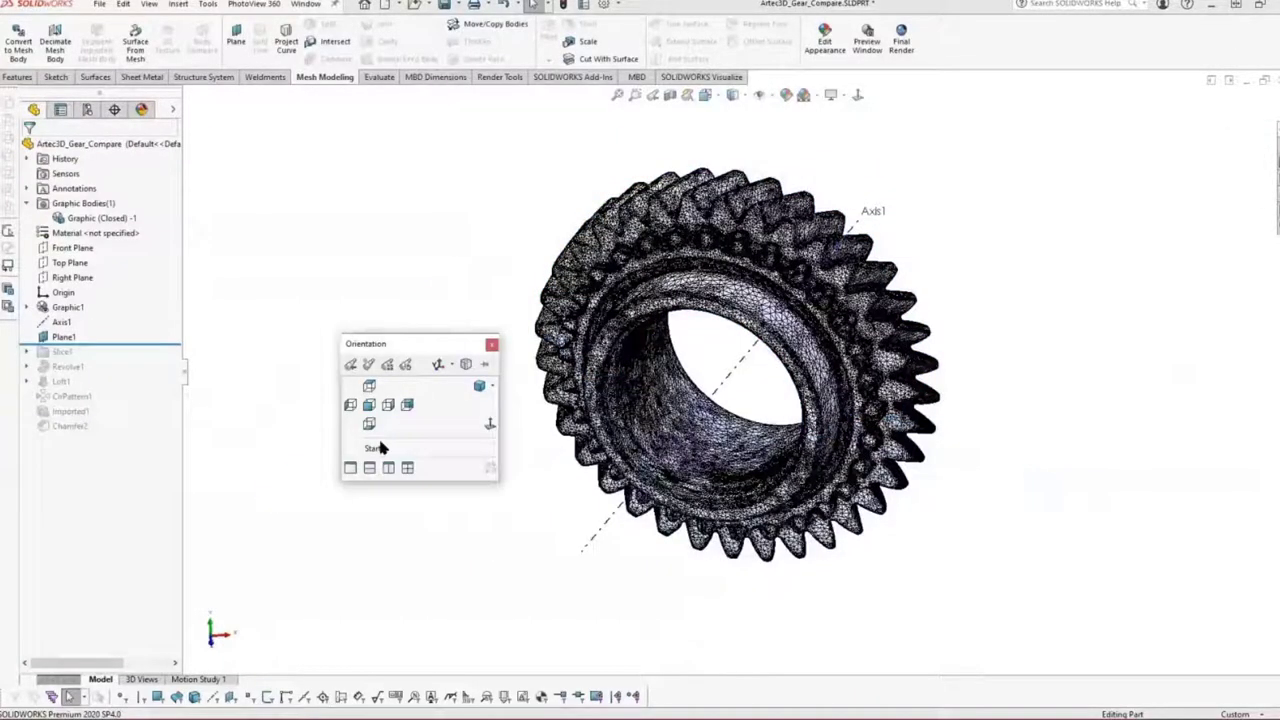
left_click(375, 445)
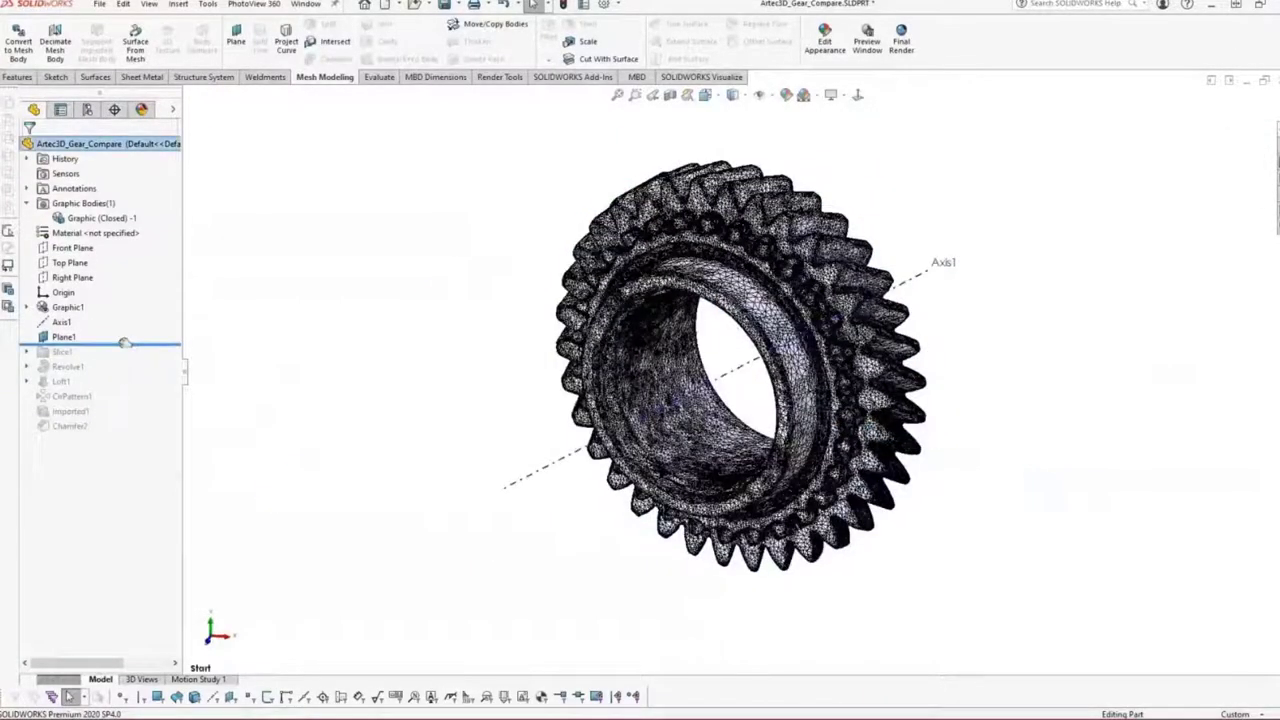
Roll the model history forward past Slice1 and show its section sketch, Sketch1
left_click_drag(123, 341, 123, 358)
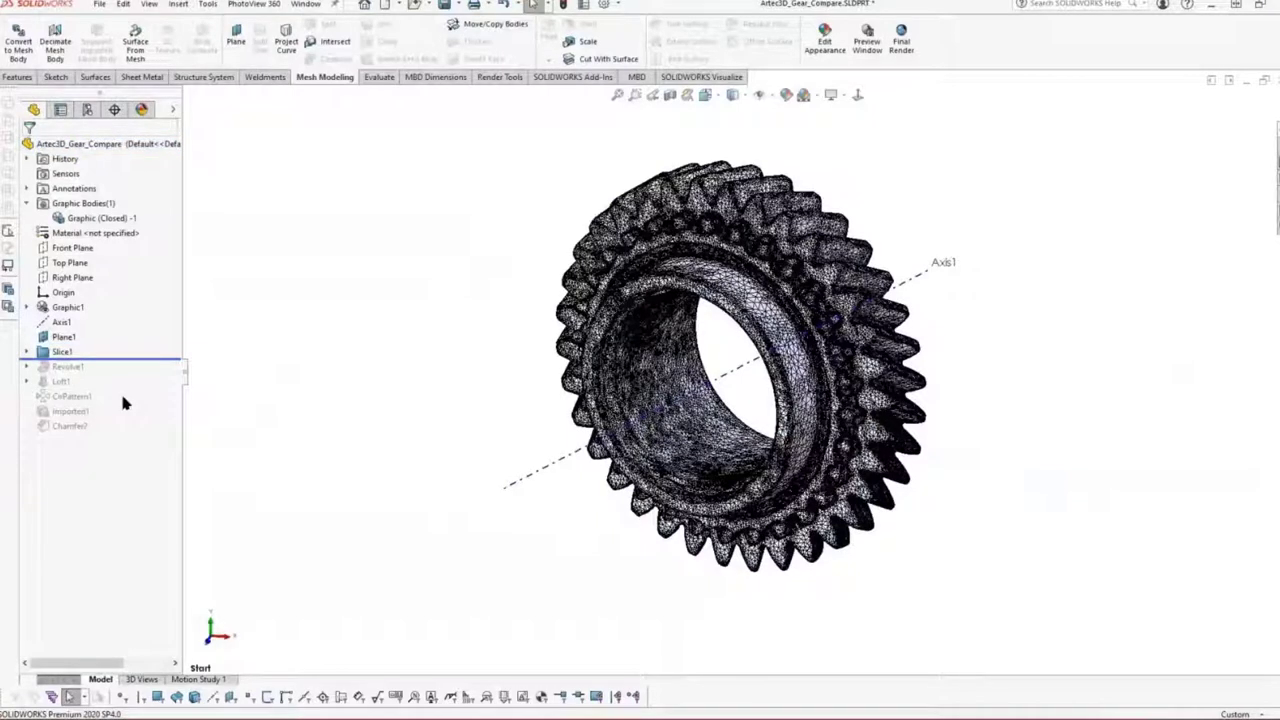
left_click(26, 352)
right_click(83, 381)
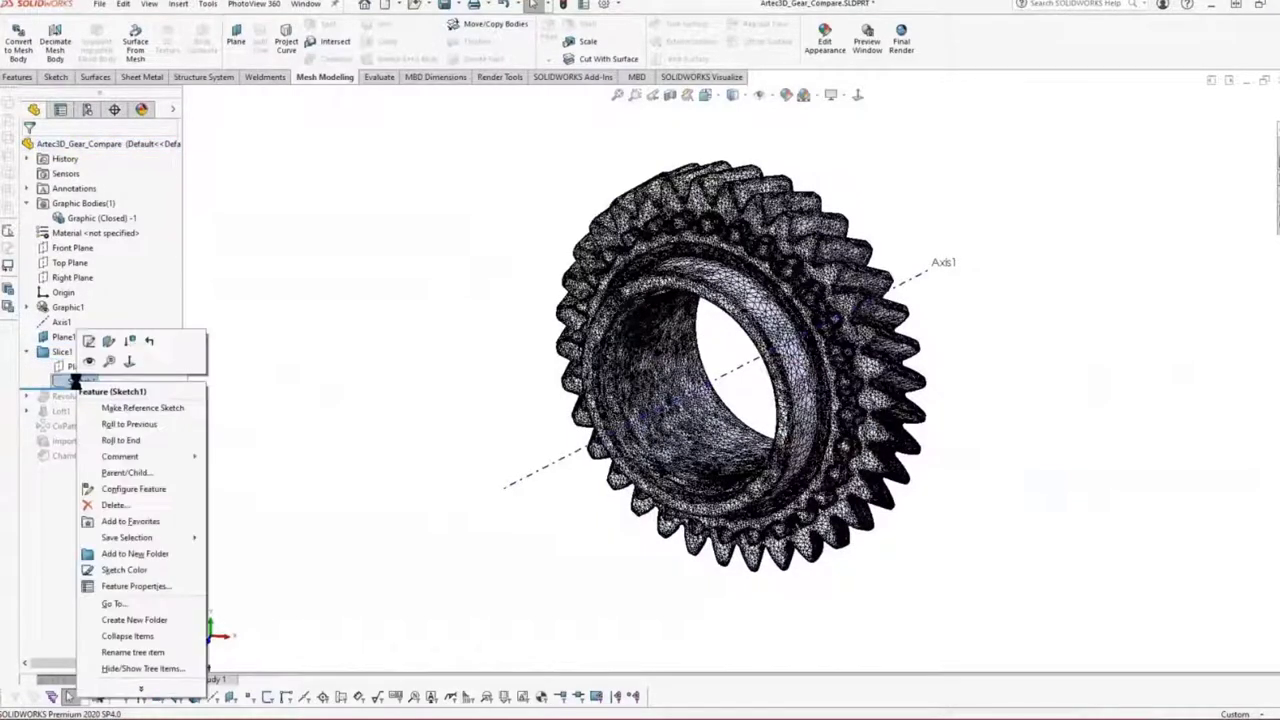
left_click(91, 364)
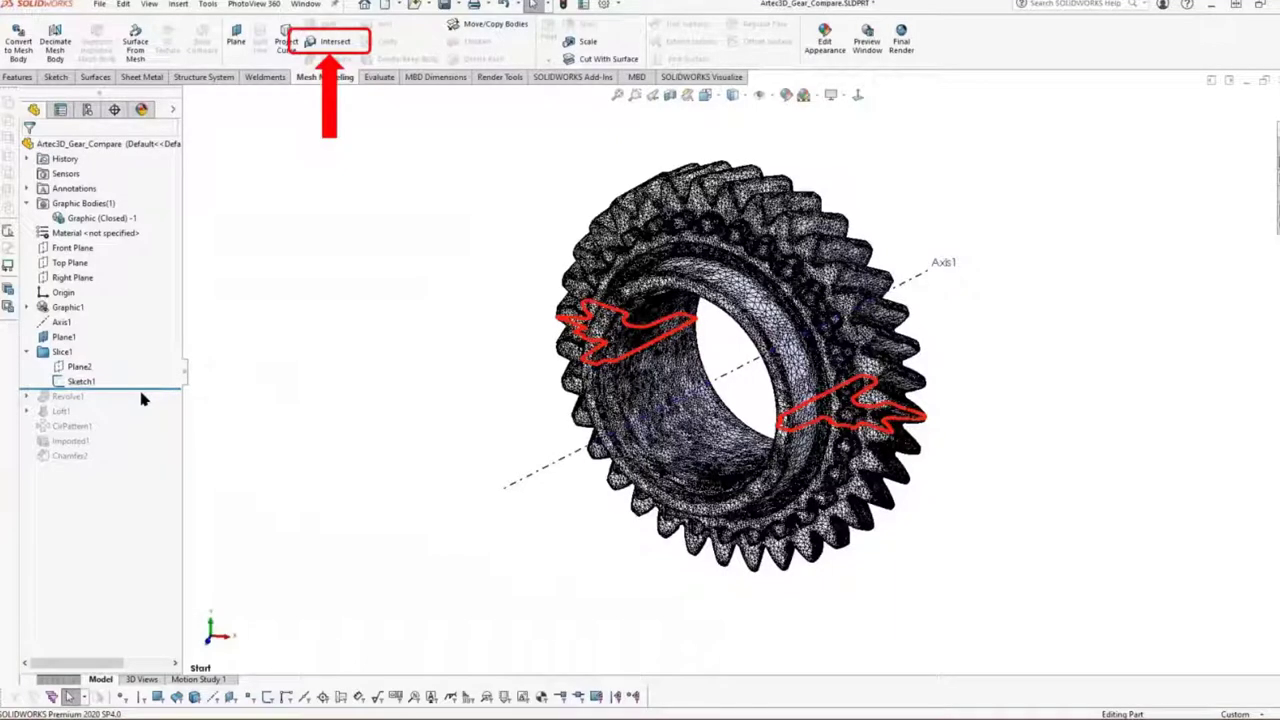
Roll forward past Revolve1, open its profile Sketch2 for editing, hide the Graphic1 mesh and exit the sketch
left_click_drag(141, 389, 144, 398)
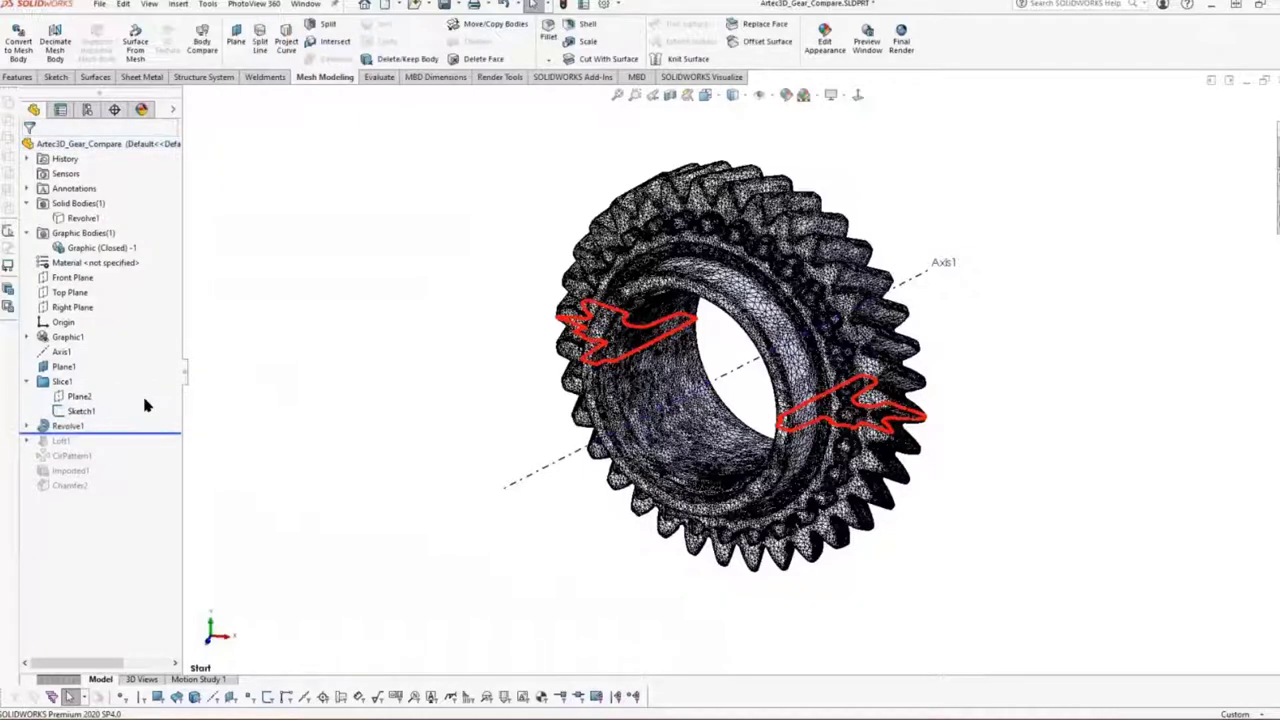
left_click(26, 426)
left_click(84, 441)
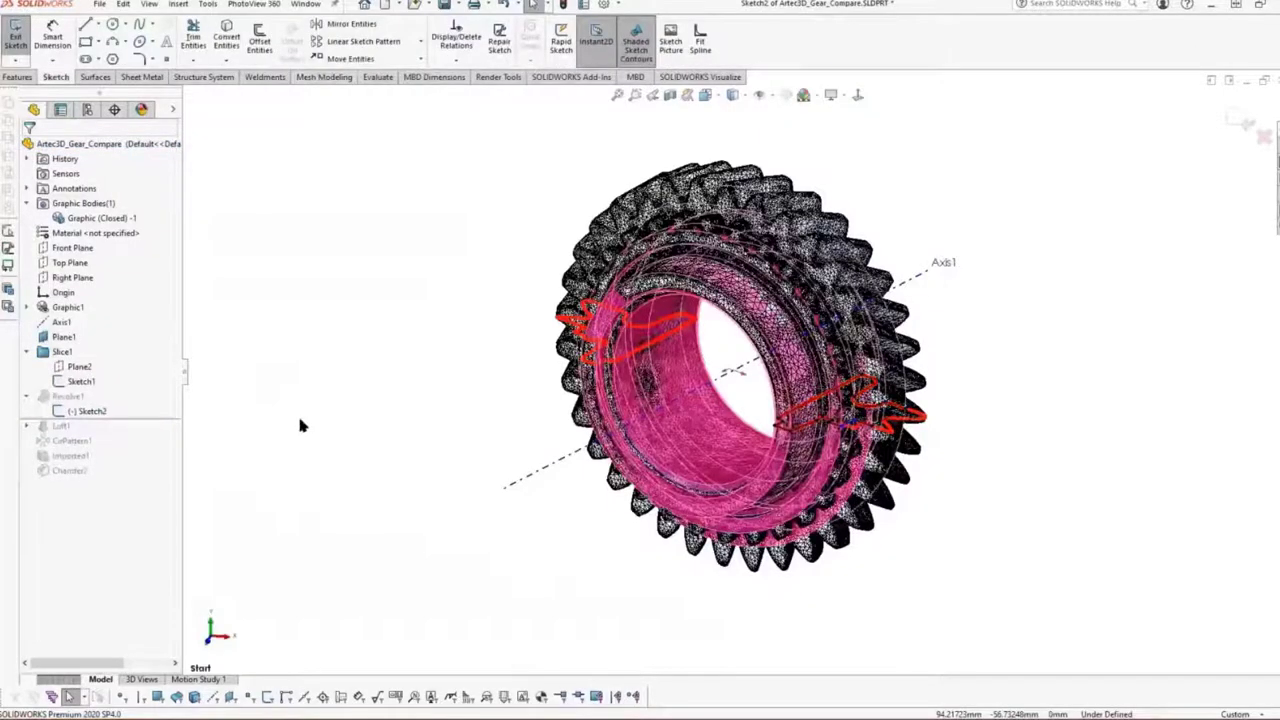
right_click(68, 309)
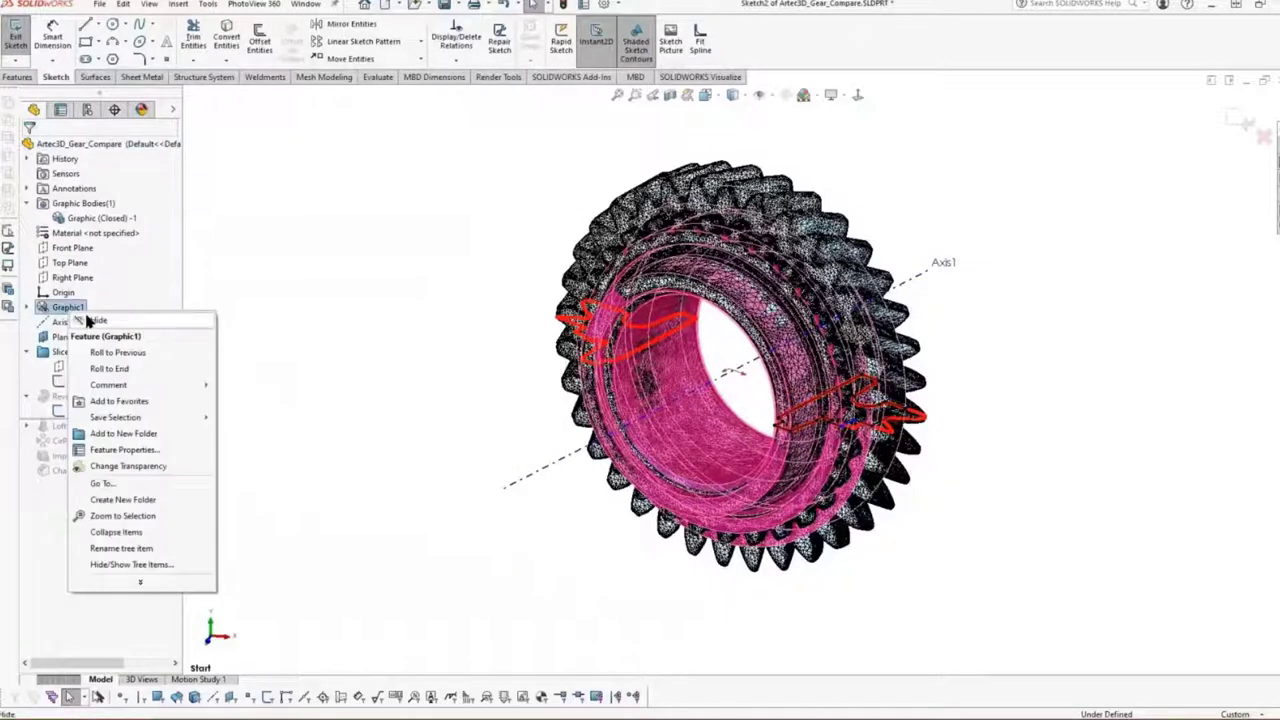
left_click(89, 320)
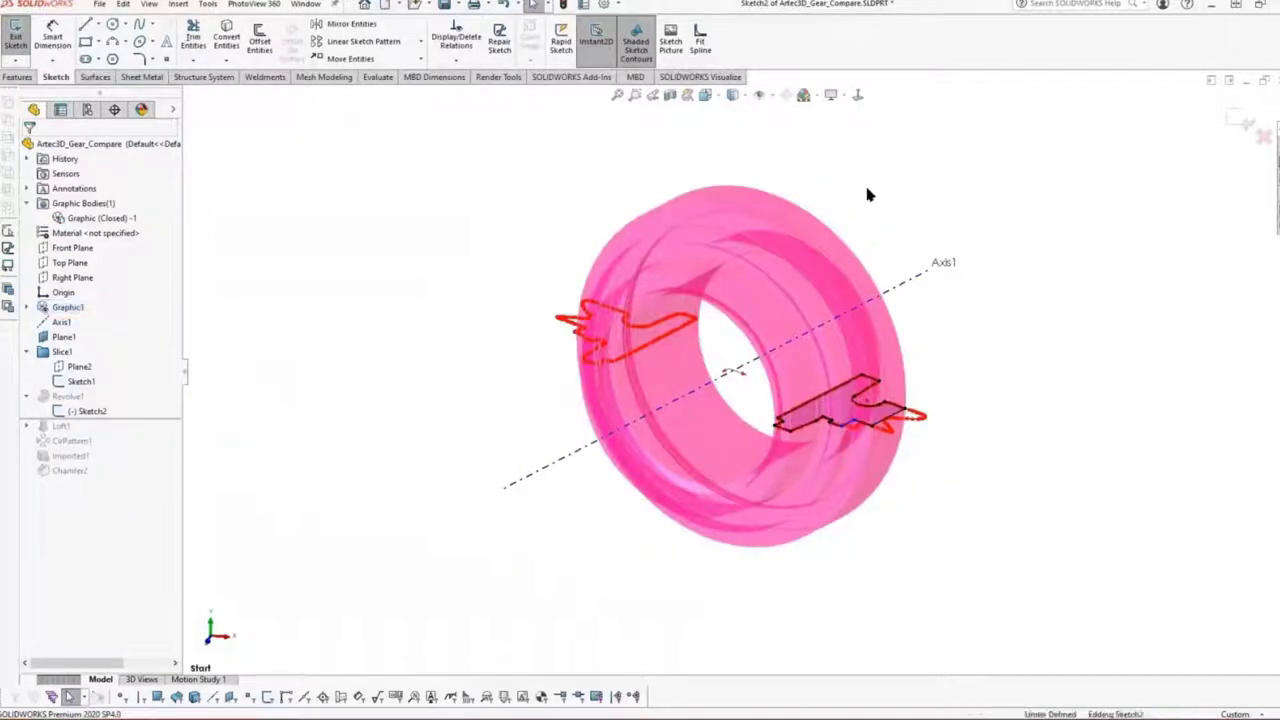
left_click(1248, 122)
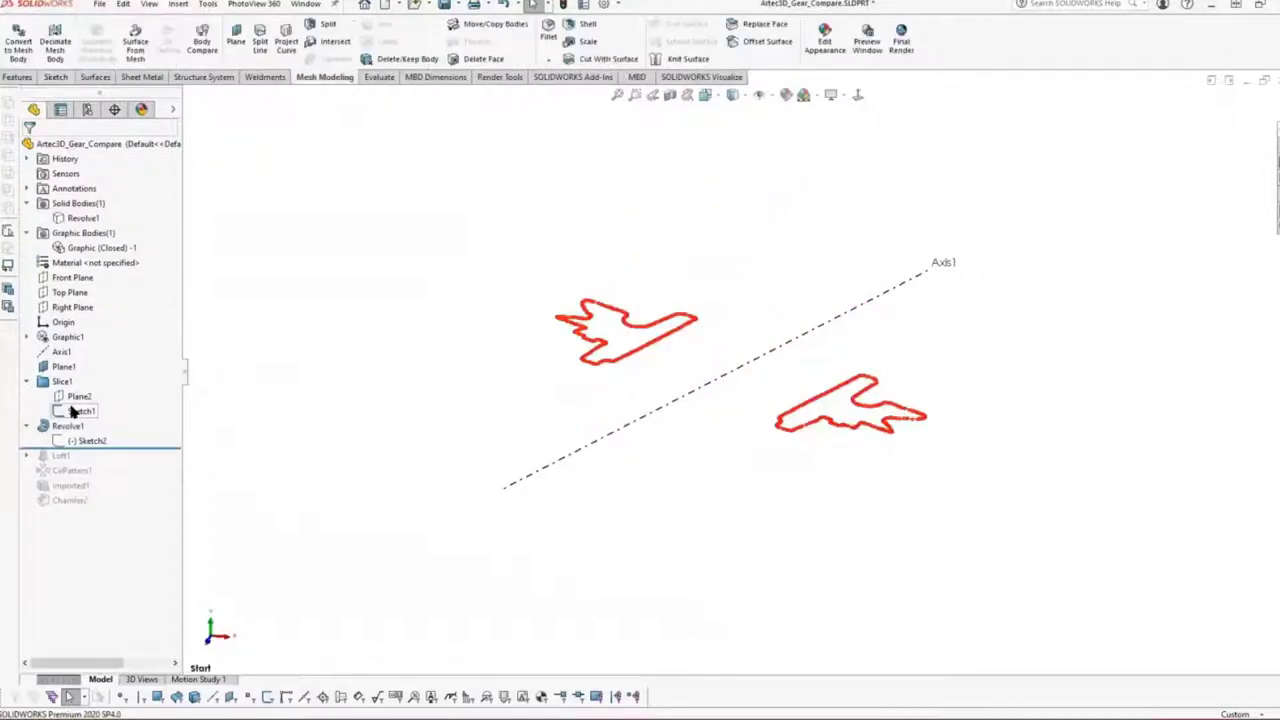
Hide the slice section's Sketch1 and show the Revolve1 solid body
left_click(80, 411)
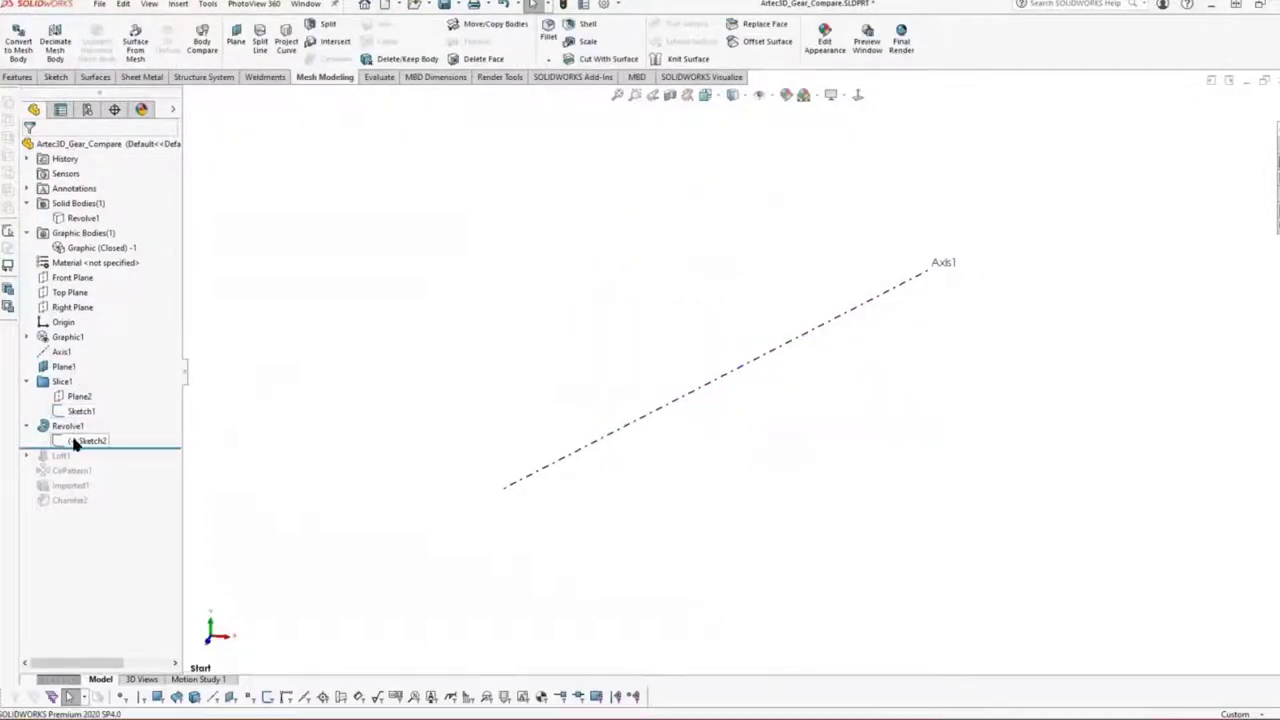
right_click(73, 440)
right_click(63, 426)
left_click(74, 384)
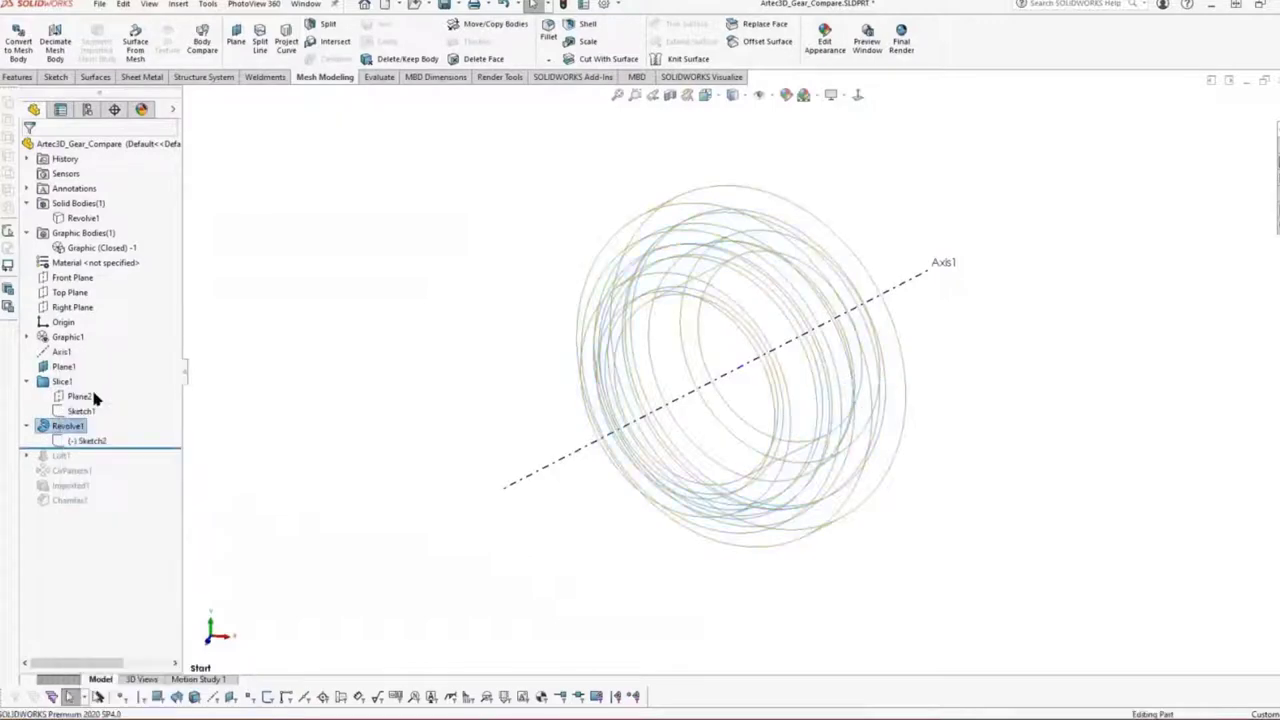
left_click(346, 448)
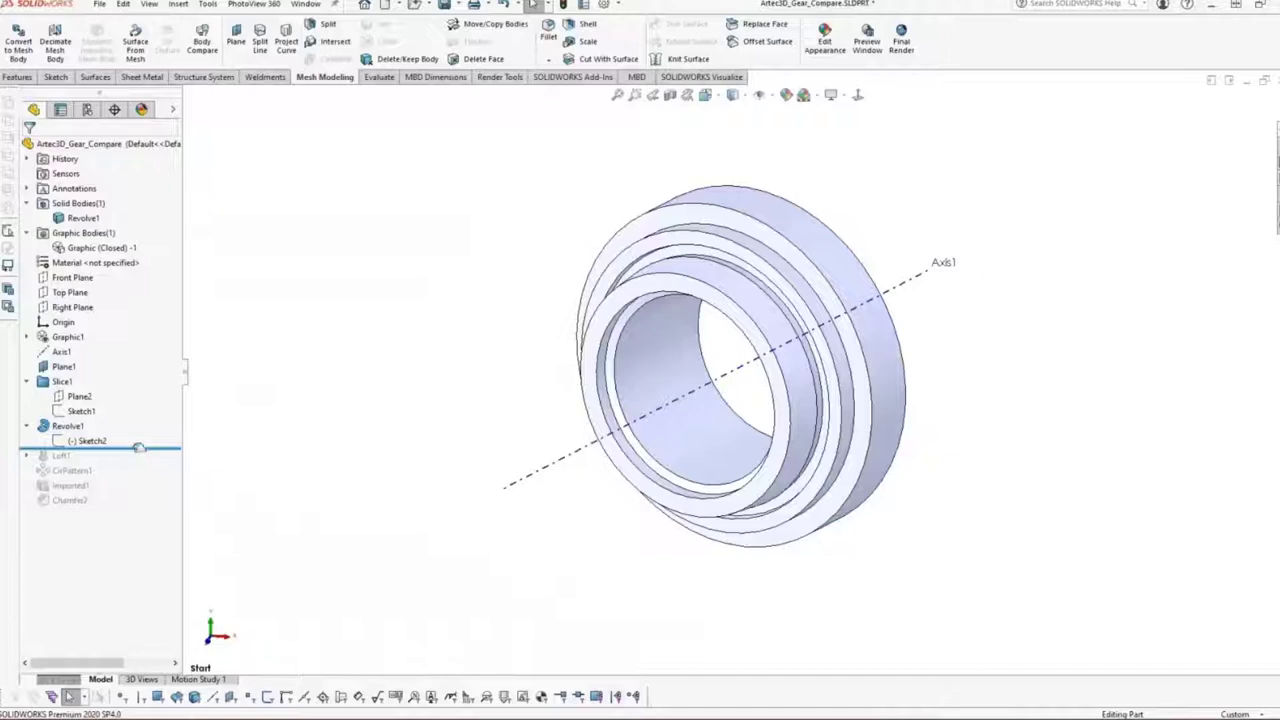
Roll the history forward one feature at a time through Loft1, CirPattern1, Imported1 and Chamfer2
left_click_drag(139, 450, 139, 464)
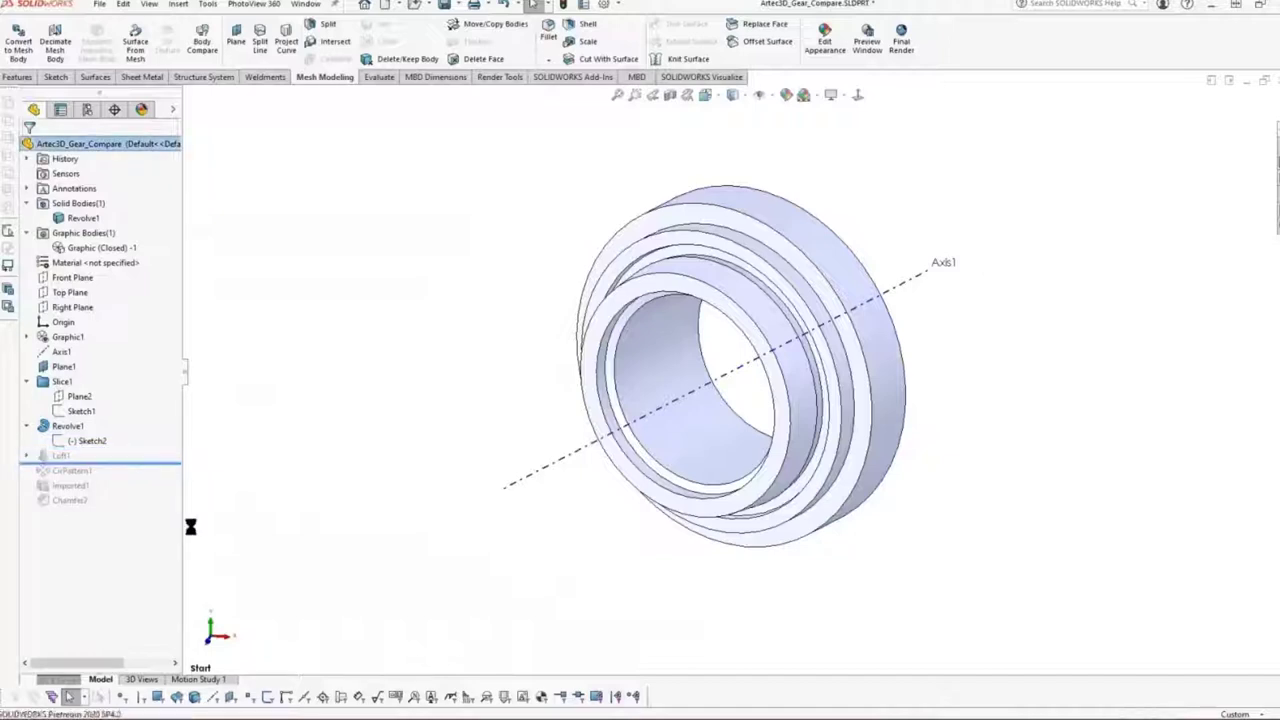
left_click_drag(143, 462, 143, 476)
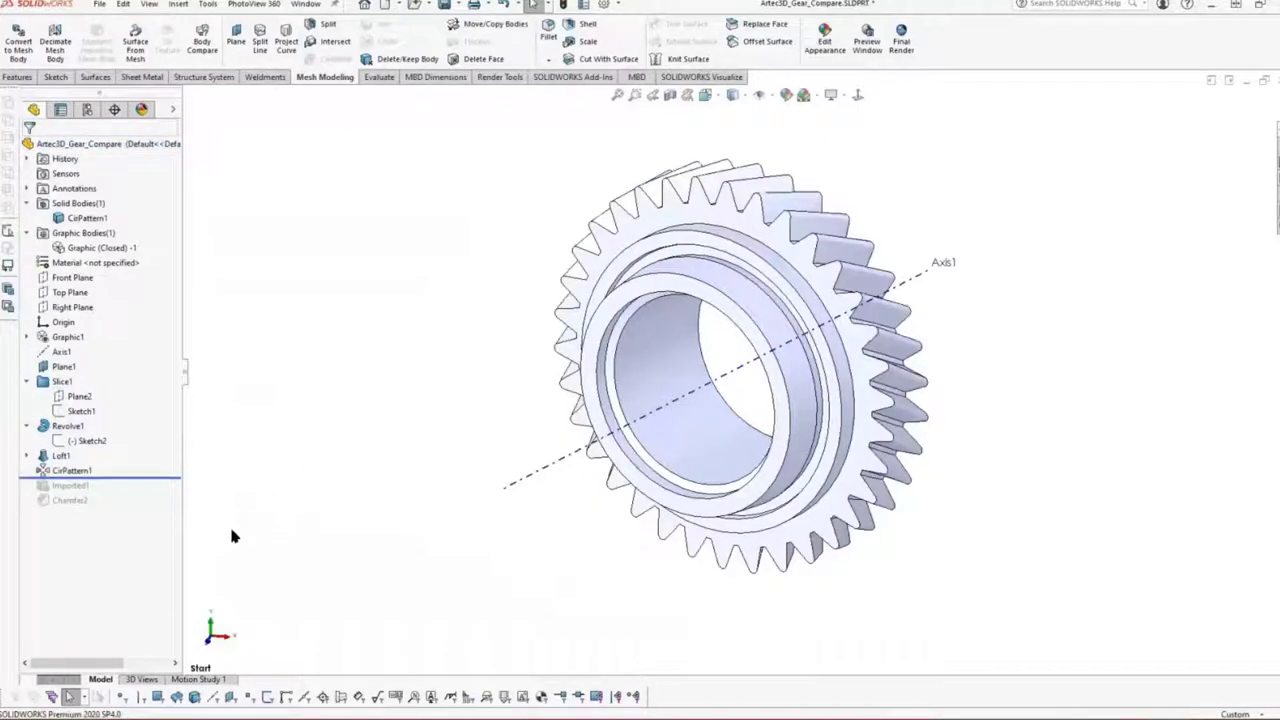
left_click_drag(114, 477, 116, 493)
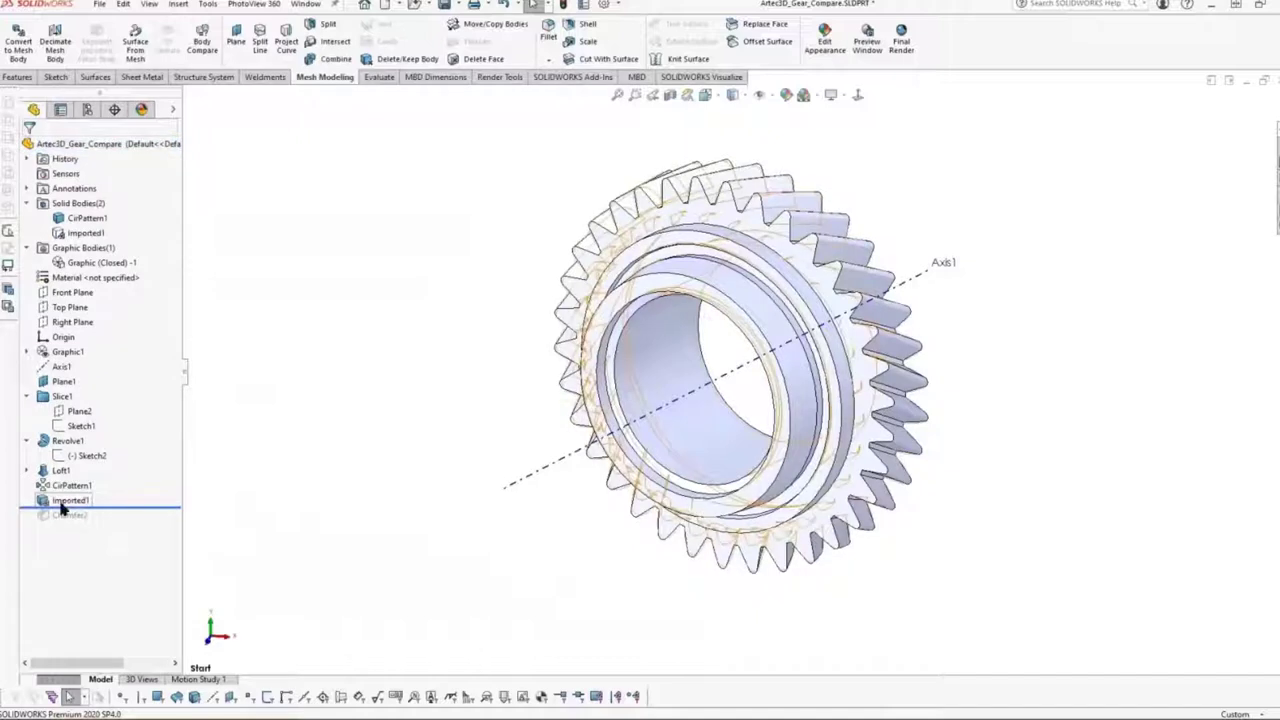
left_click_drag(62, 508, 108, 522)
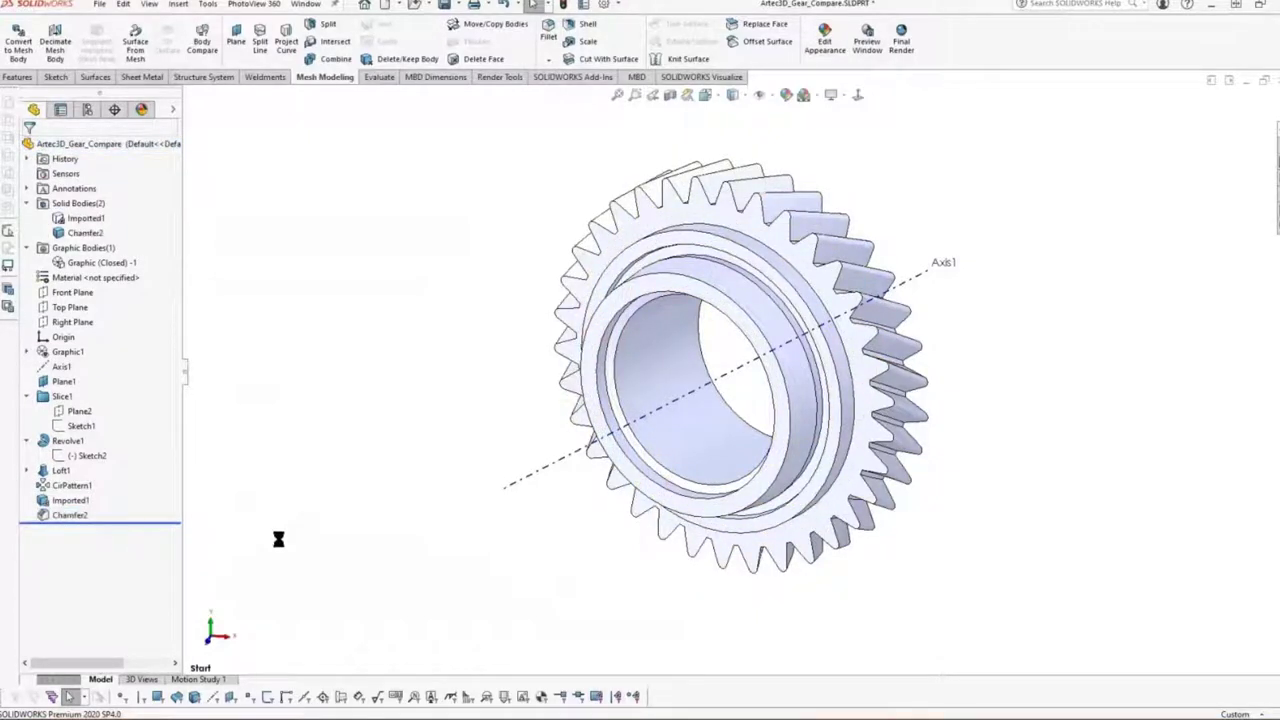
Show the Imported1 mesh body over the modelled gear
left_click(71, 518)
left_click(70, 501)
right_click(70, 503)
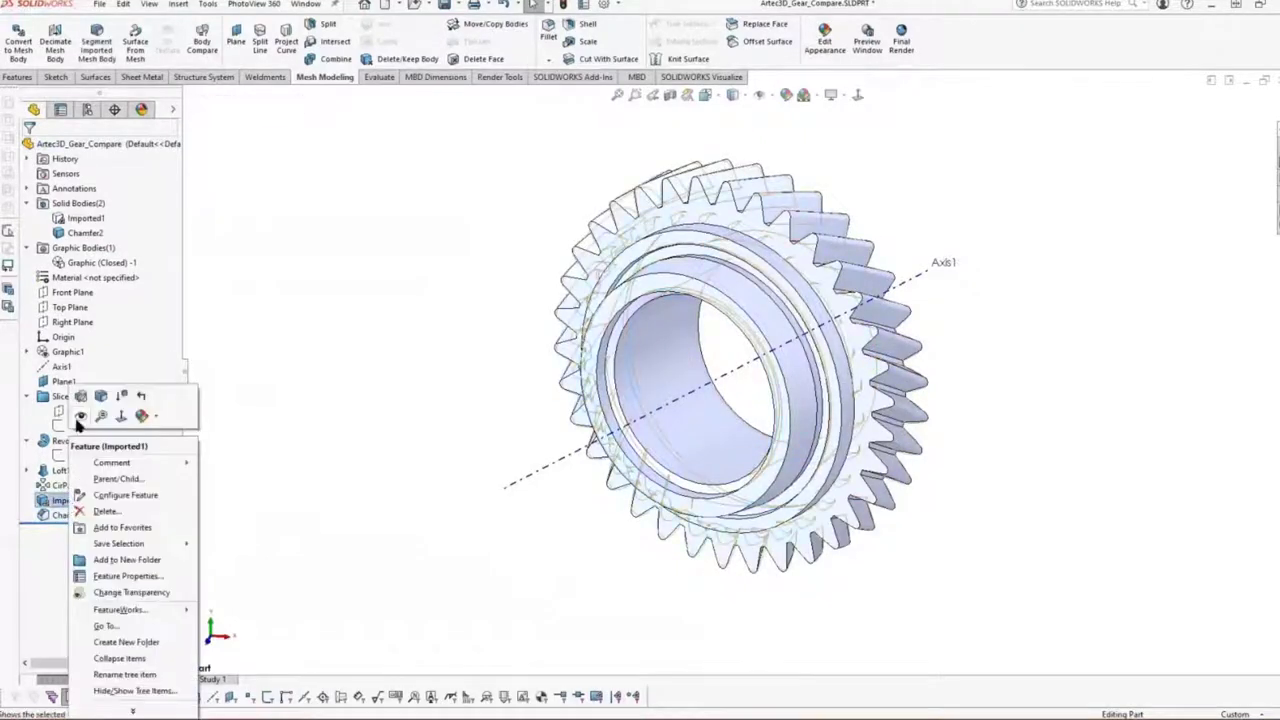
left_click(349, 460)
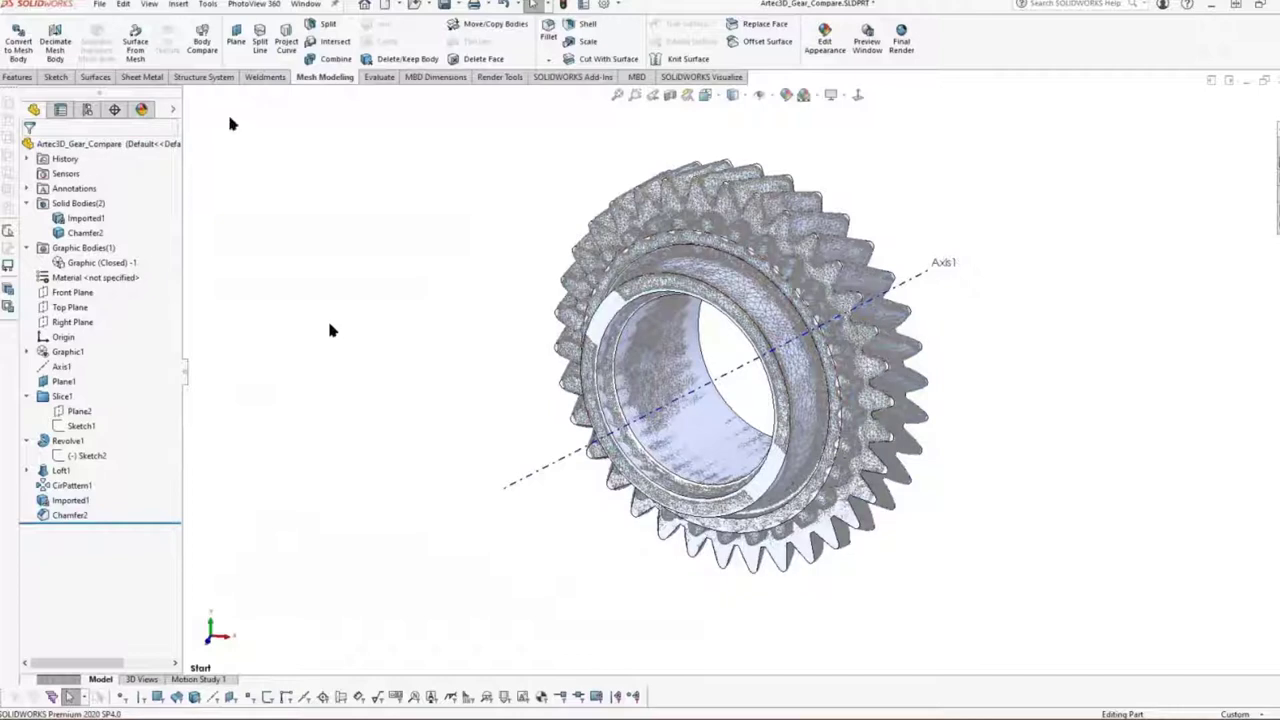
Run Body Compare with Imported1 as the source body and Chamfer2 as the compare body
left_click(202, 40)
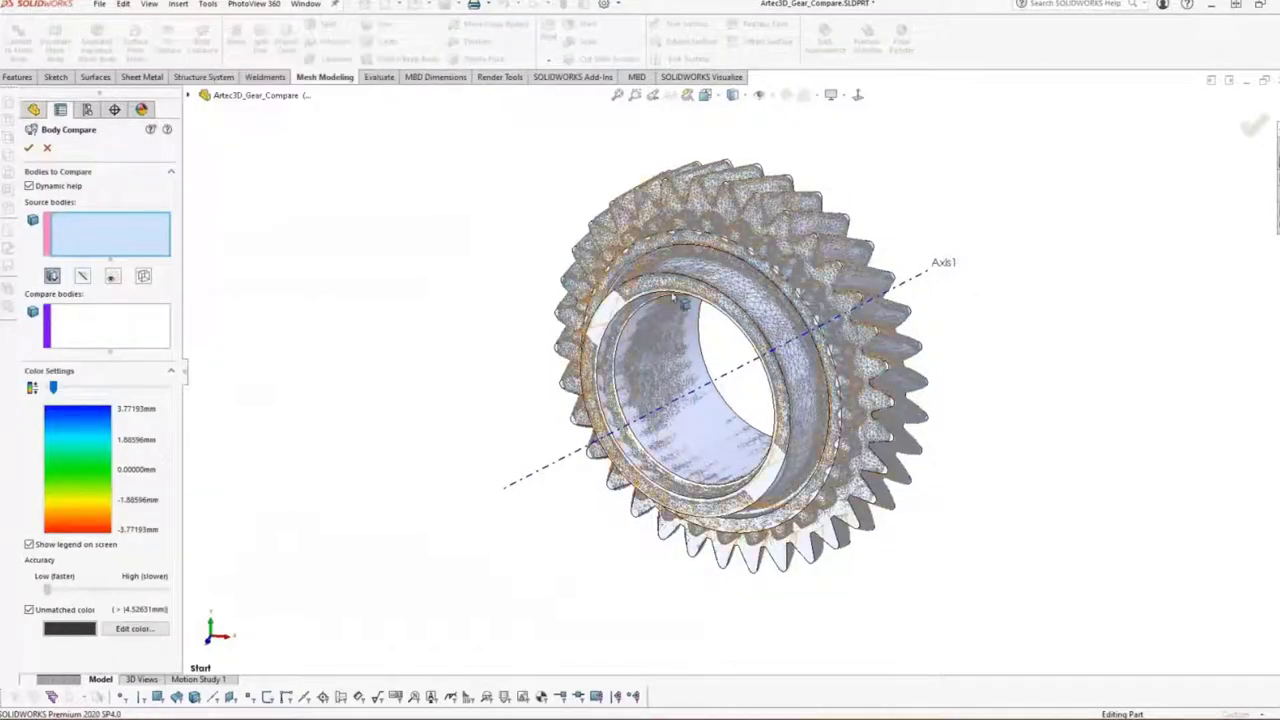
left_click(505, 328)
left_click(105, 323)
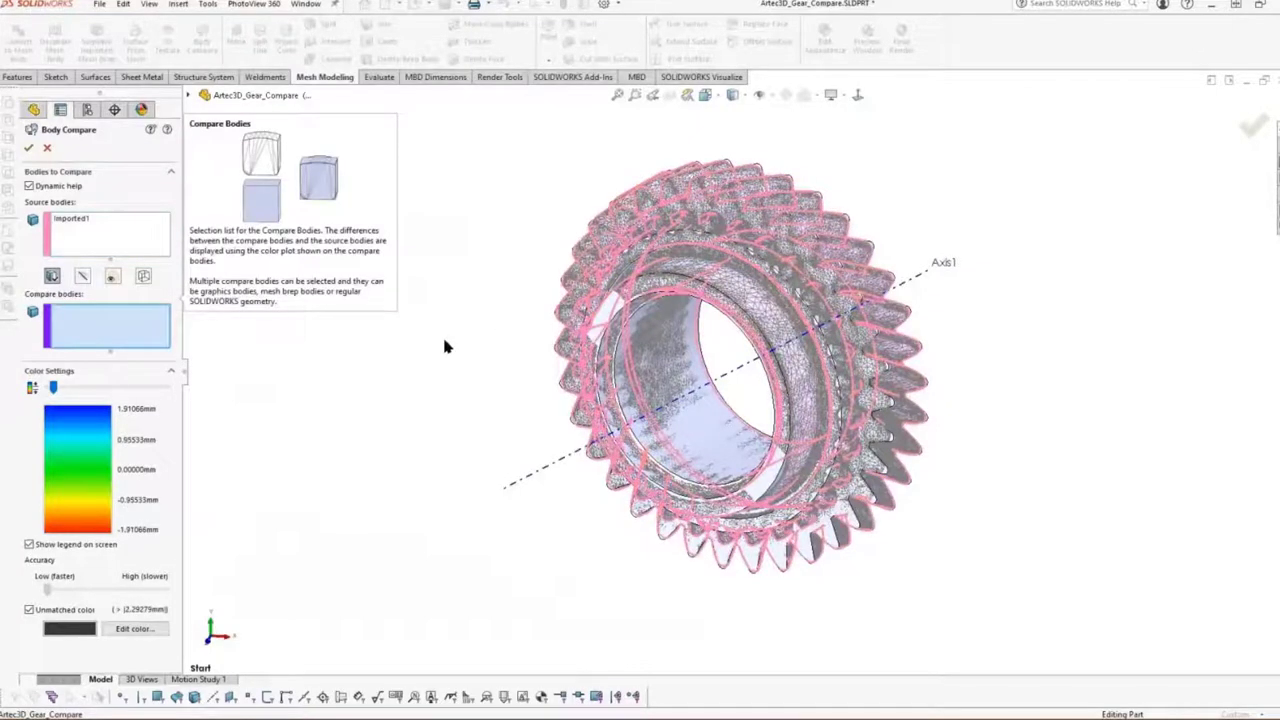
left_click(620, 314)
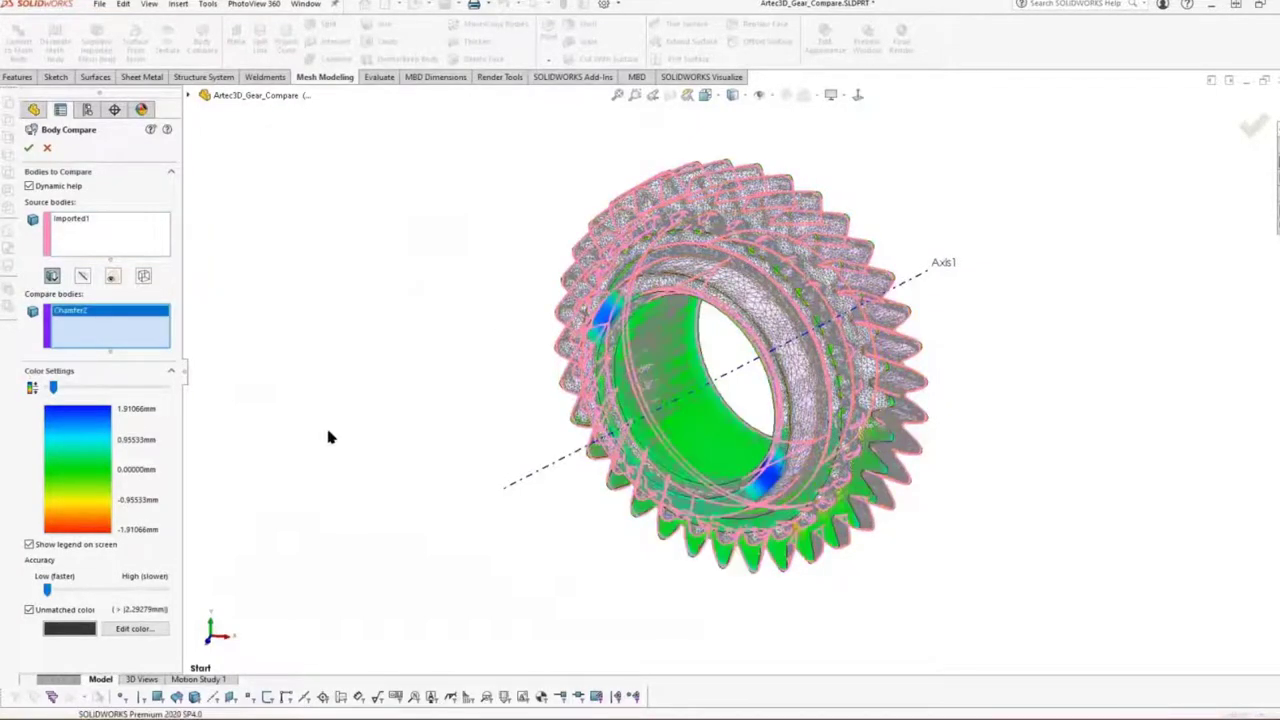
left_click(30, 149)
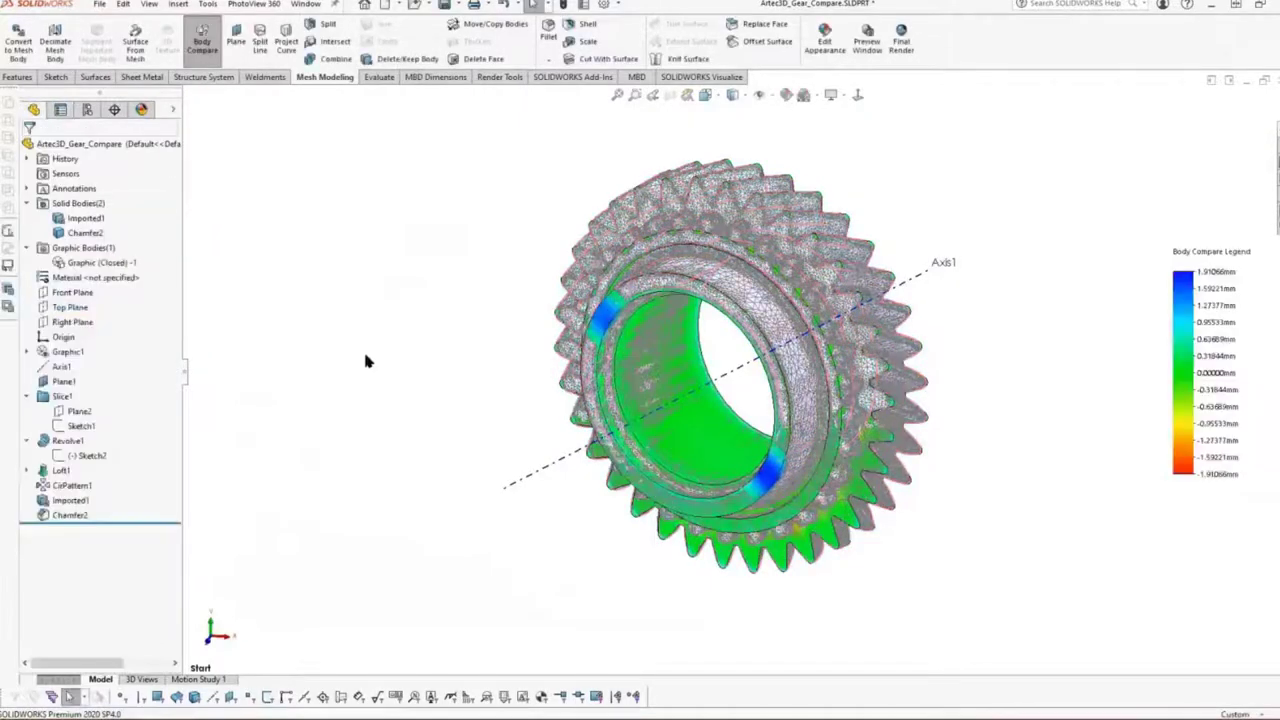
Hide the Imported1 solid body
left_click(88, 219)
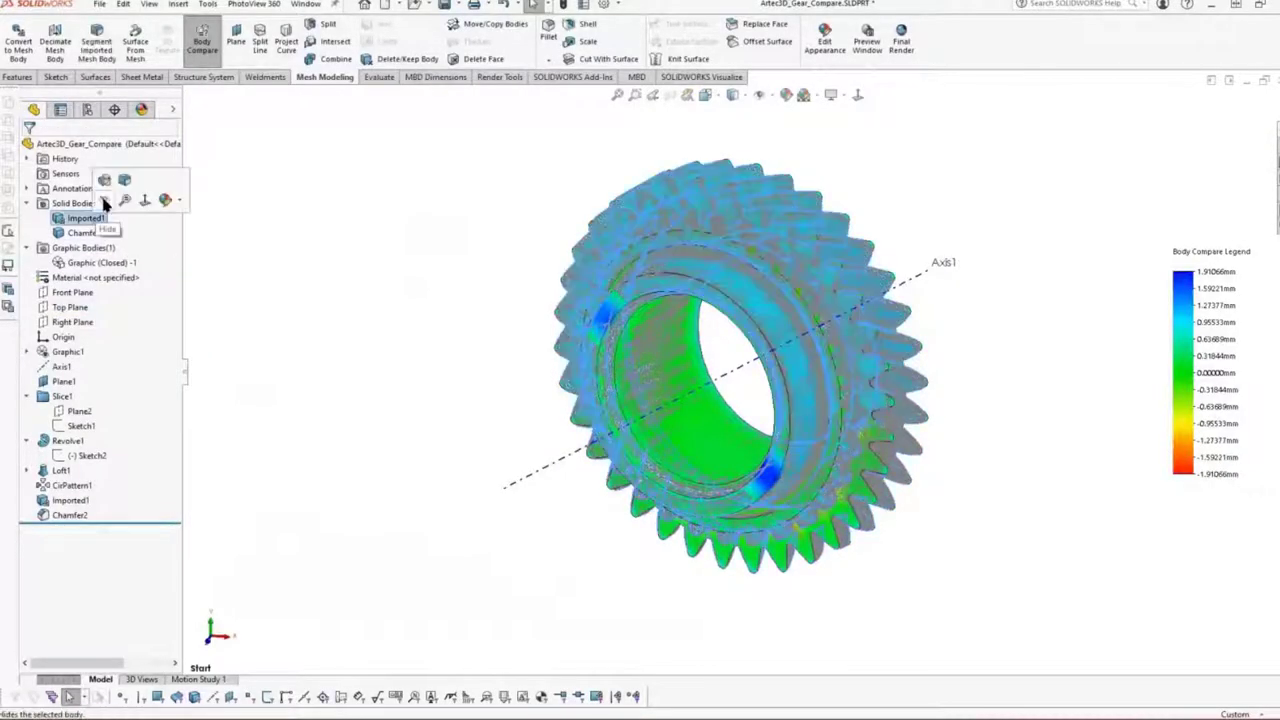
left_click(367, 353)
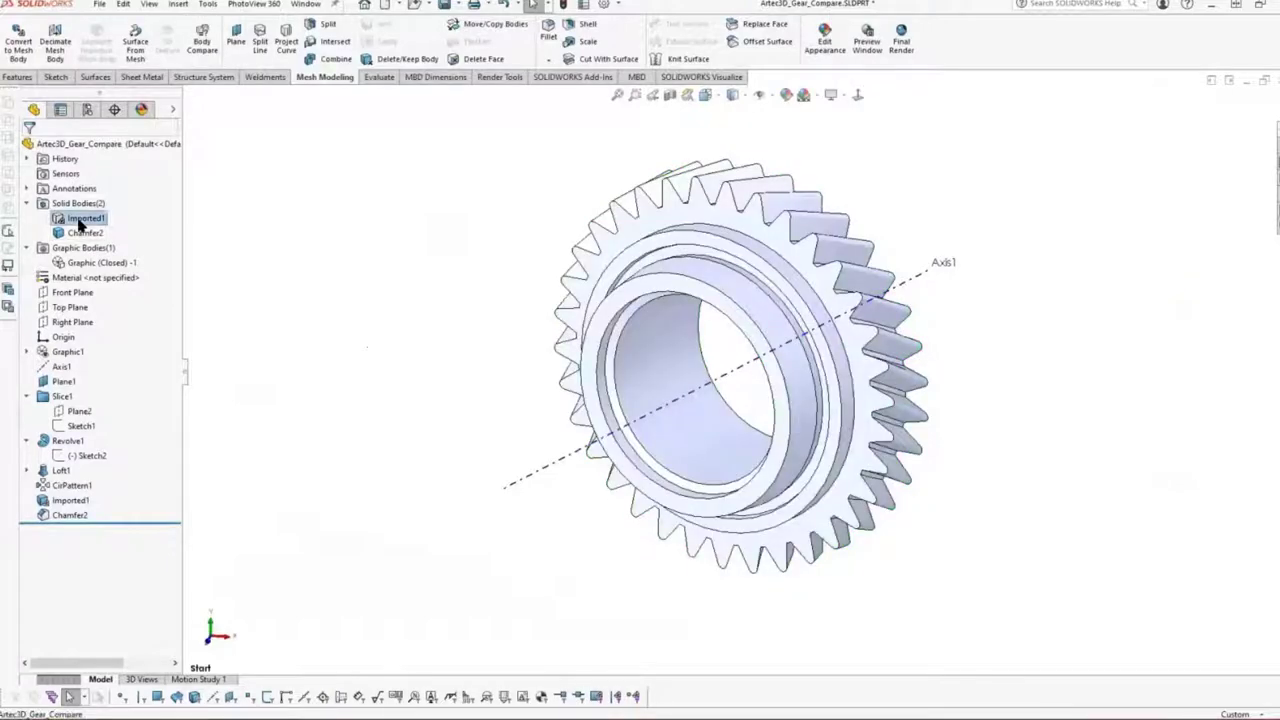
Show the Imported1 body again and run Body Compare with Chamfer2 as the source body and Imported1 as the compare body
left_click(85, 218)
left_click(362, 320)
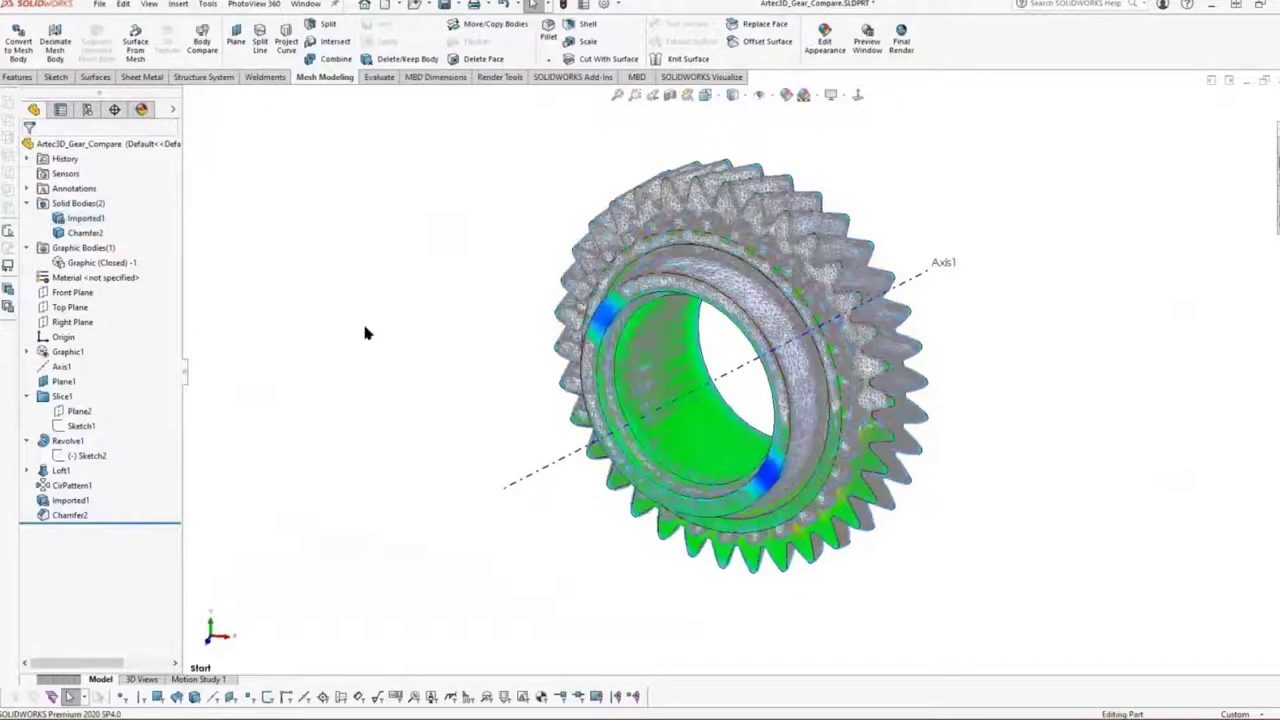
left_click(202, 38)
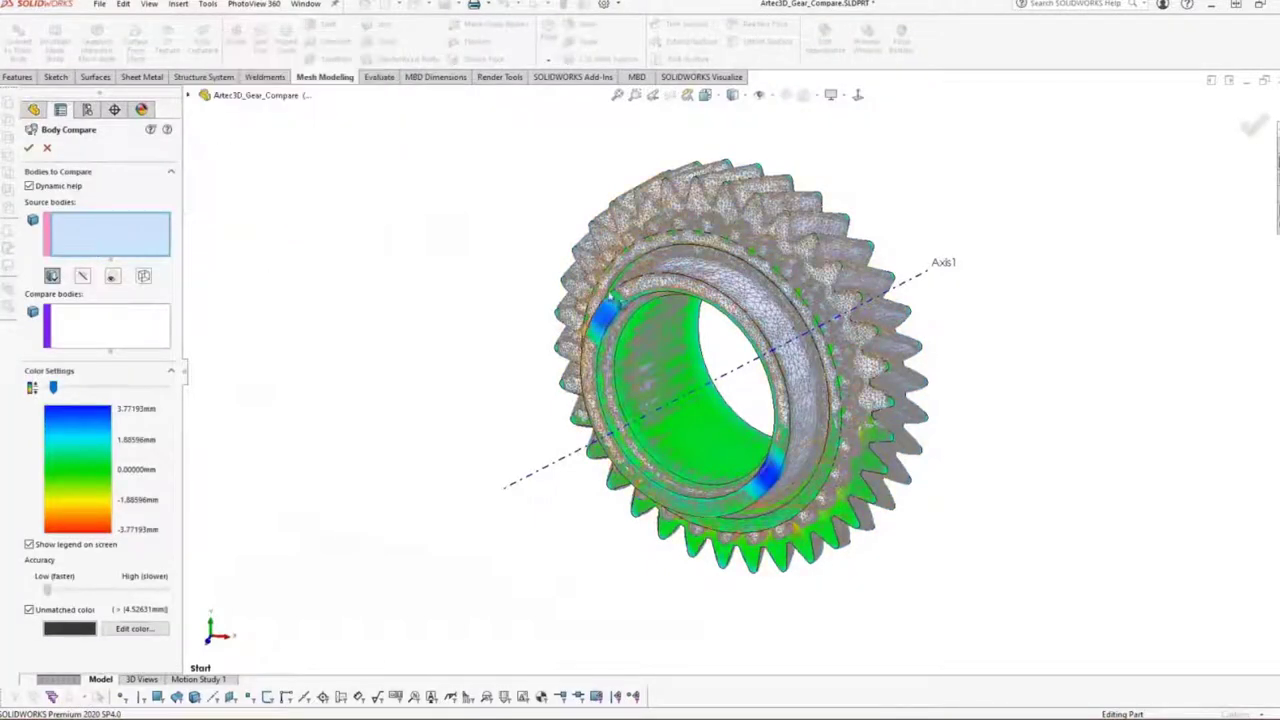
left_click(612, 312)
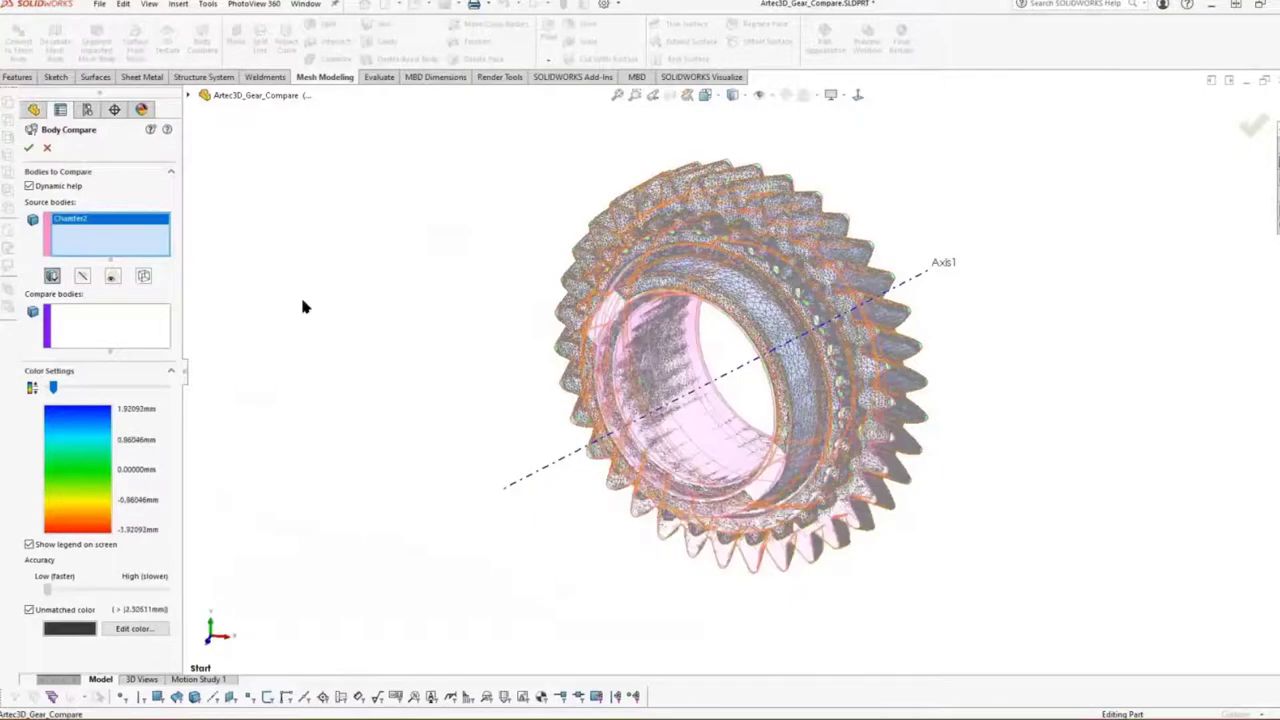
left_click(84, 323)
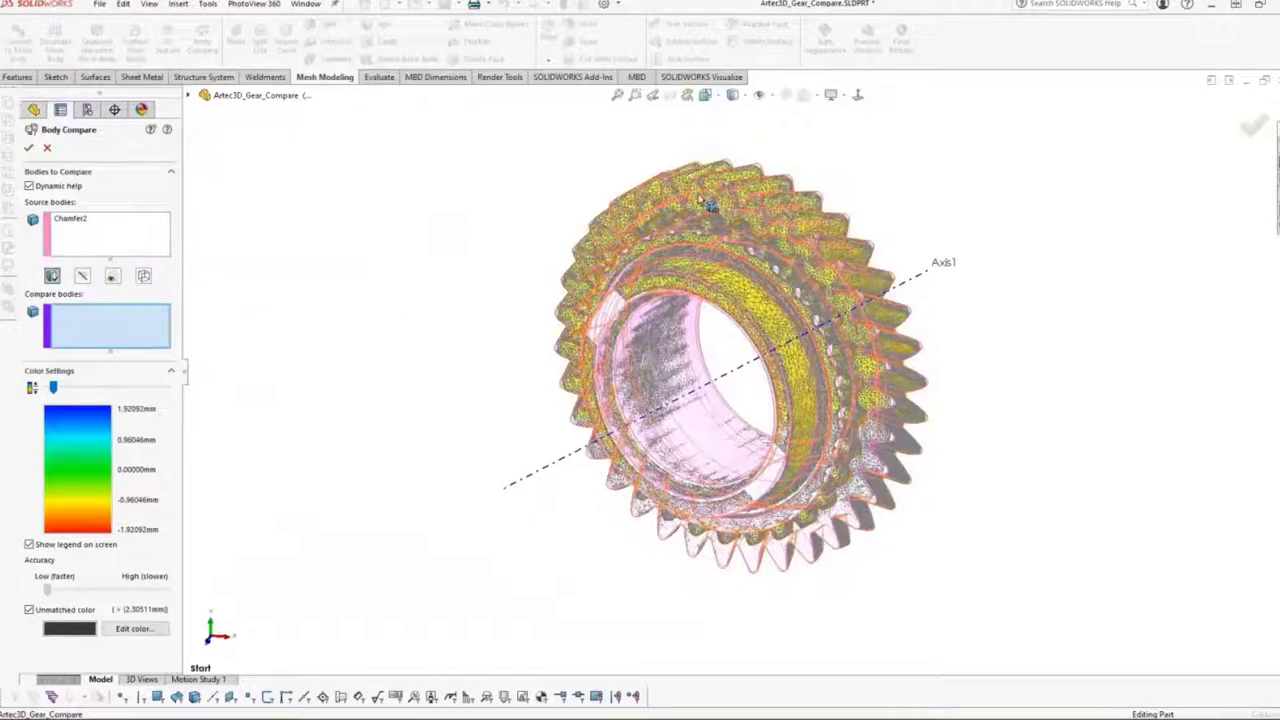
left_click(700, 212)
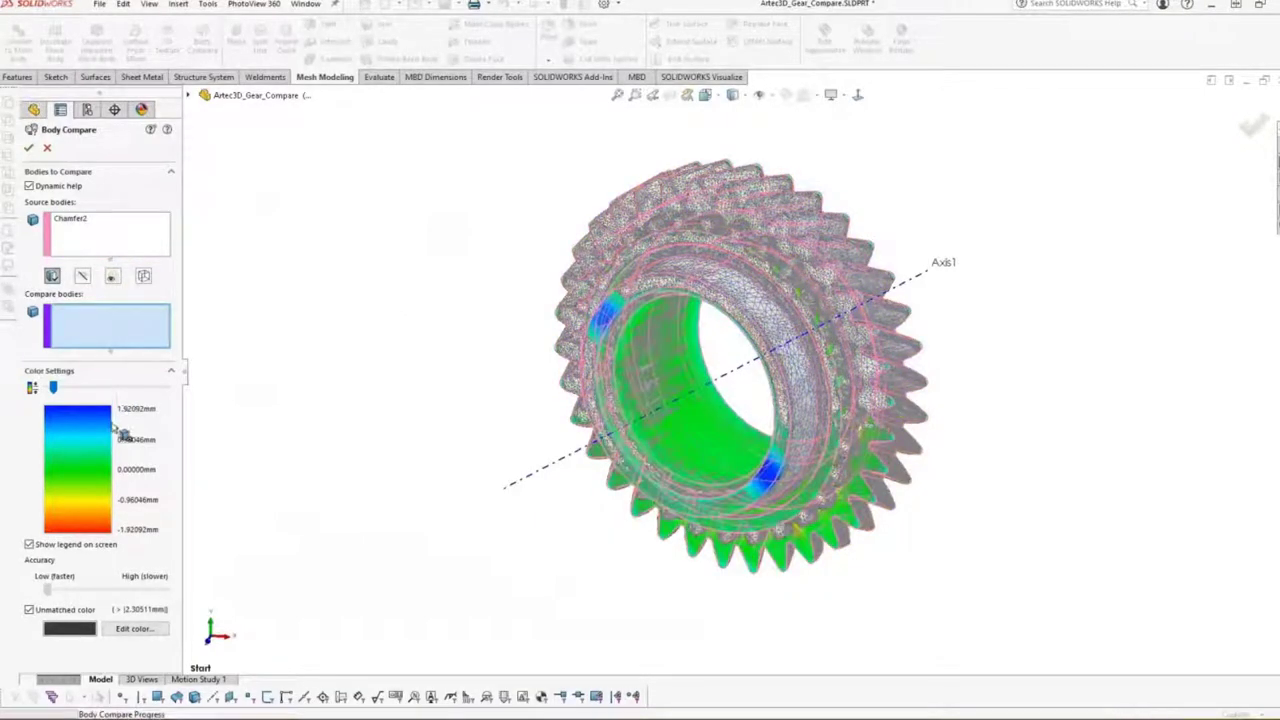
left_click(28, 148)
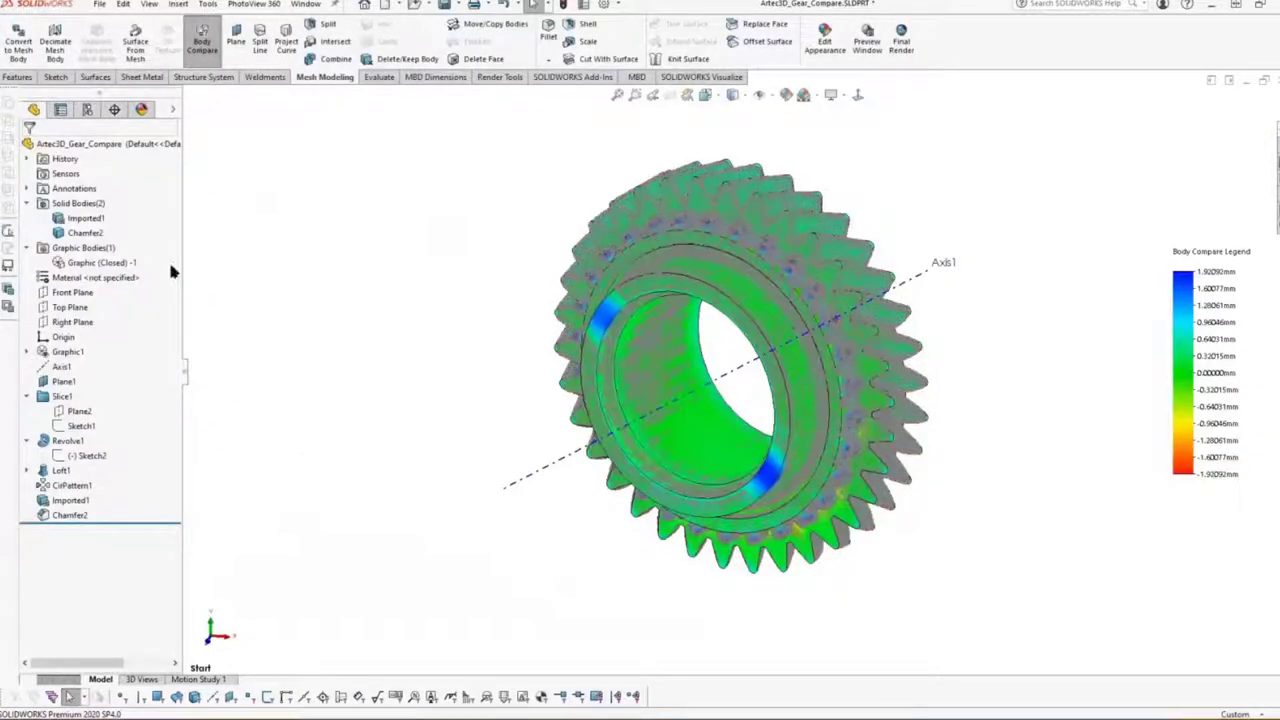
Hide the Chamfer2 body and inspect the deviation colours on the mesh around the gear's tooth roots and bore
left_click(80, 232)
left_click(88, 218)
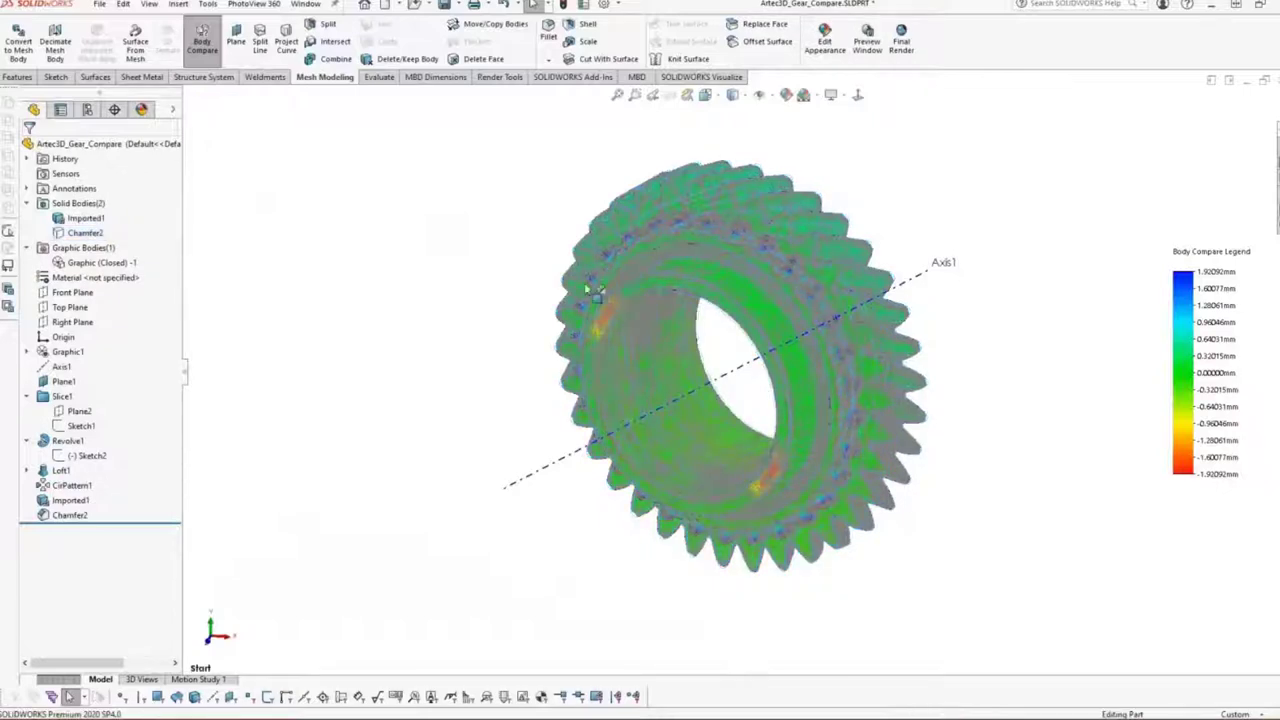
scroll(640, 270, "down", 3)
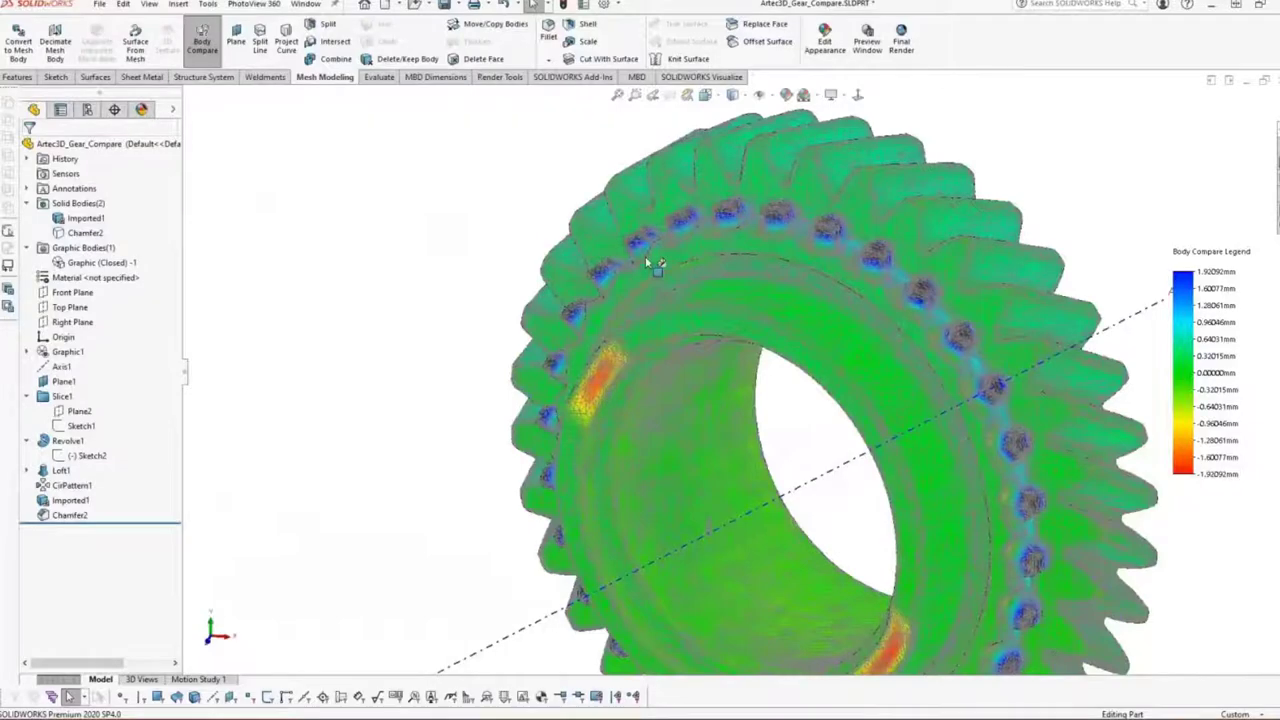
scroll(735, 290, "down", 3)
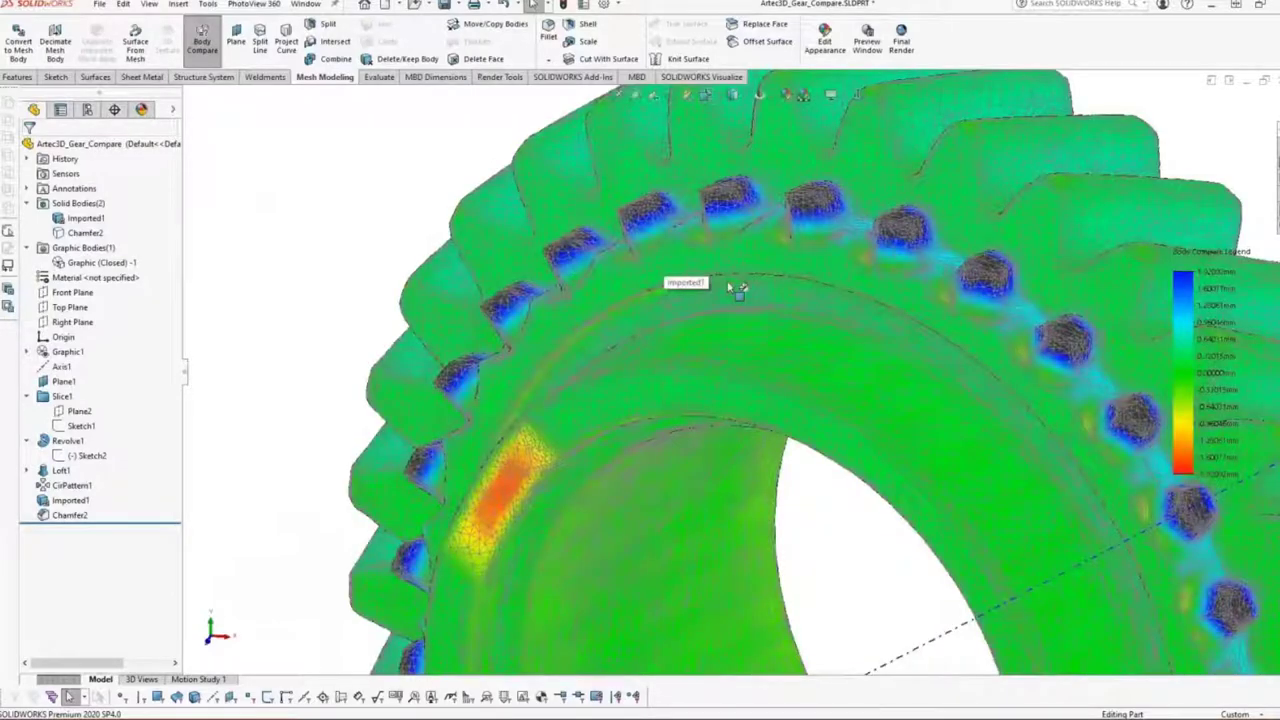
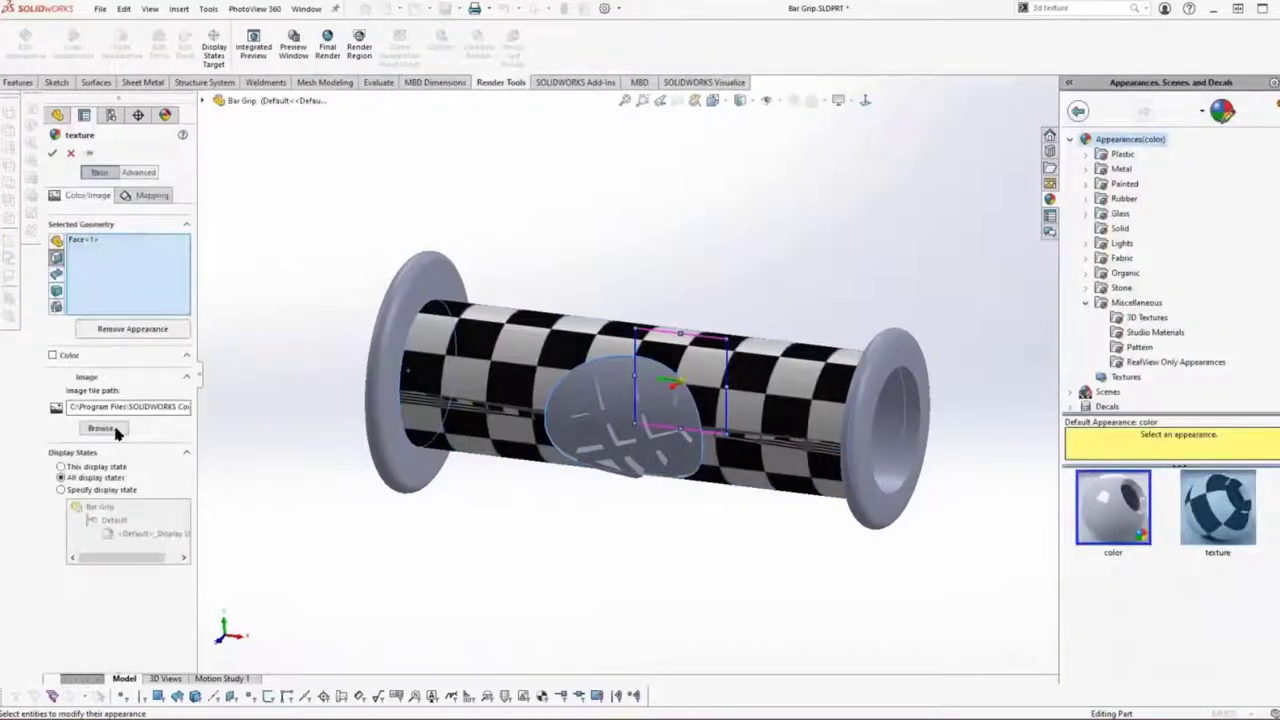
Replace the grip face's checkered texture image with honey comb.png from the 3d textures folder
left_click(112, 429)
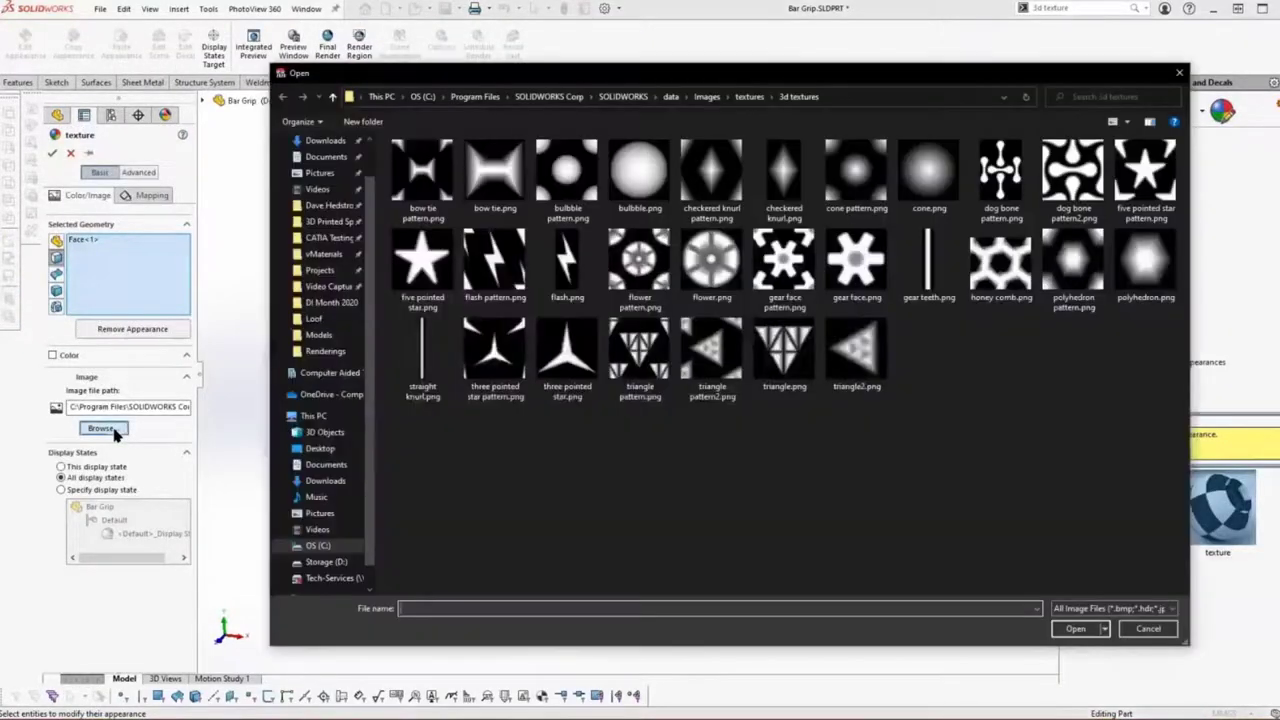
left_click(350, 97)
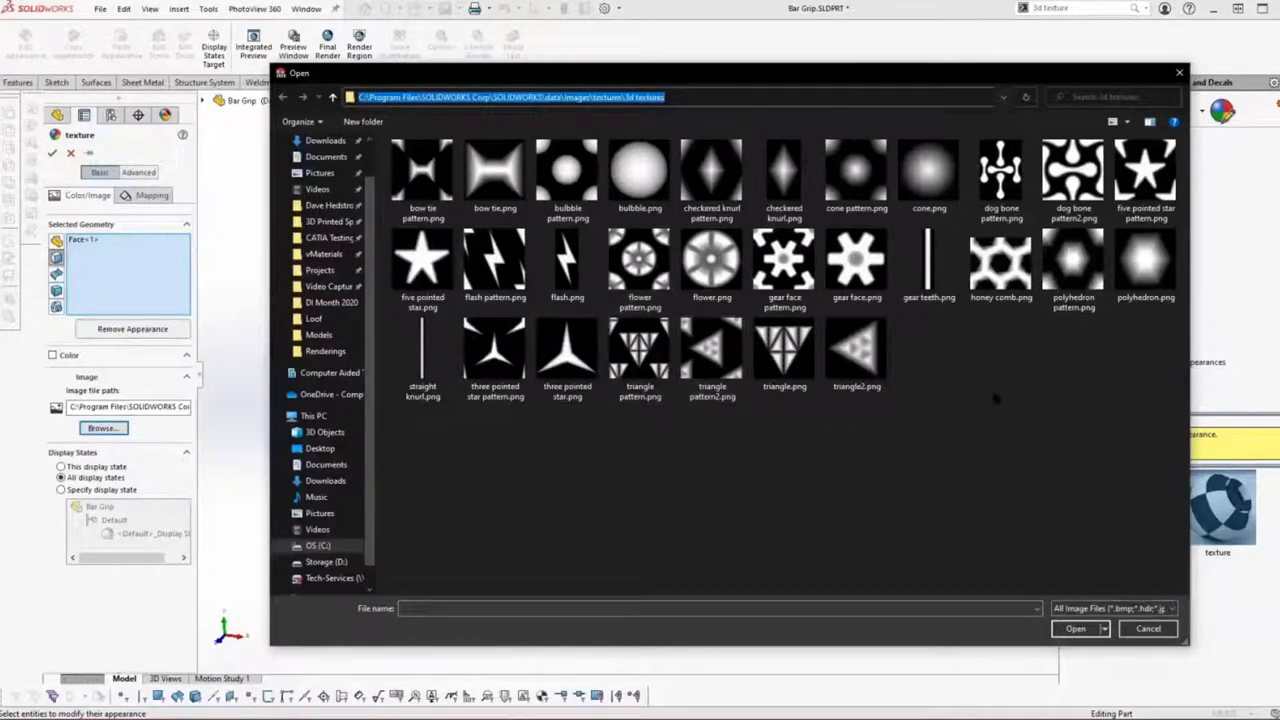
left_click(1000, 262)
left_click(1076, 628)
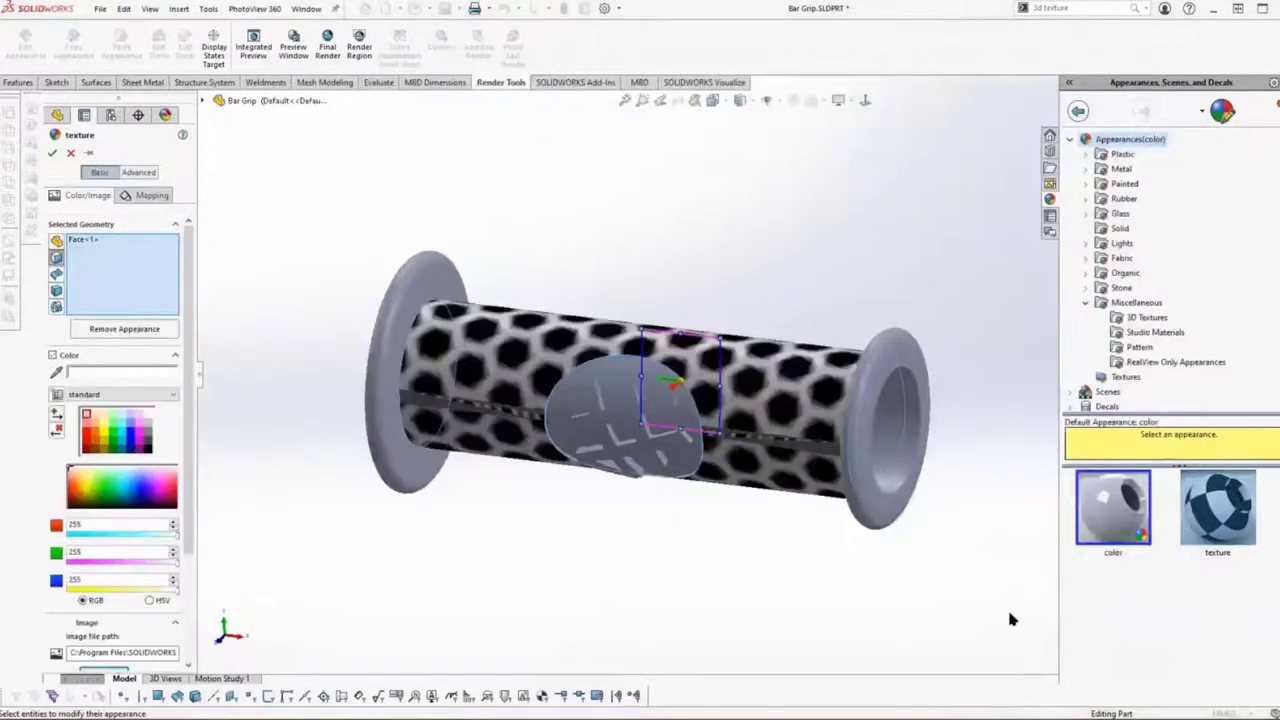
Scale the honeycomb texture mapping down on the grip face, accept the appearance and return to the feature tree
scroll(741, 587, "down", 2)
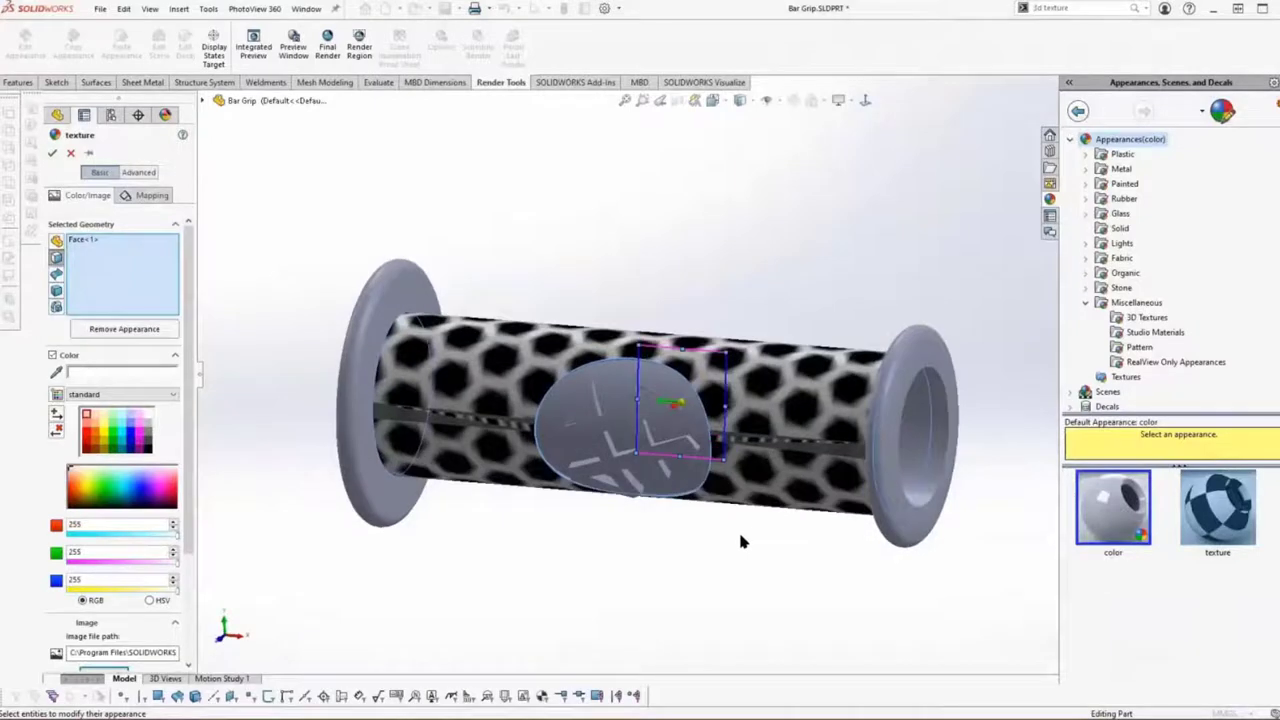
left_click_drag(678, 459, 680, 439)
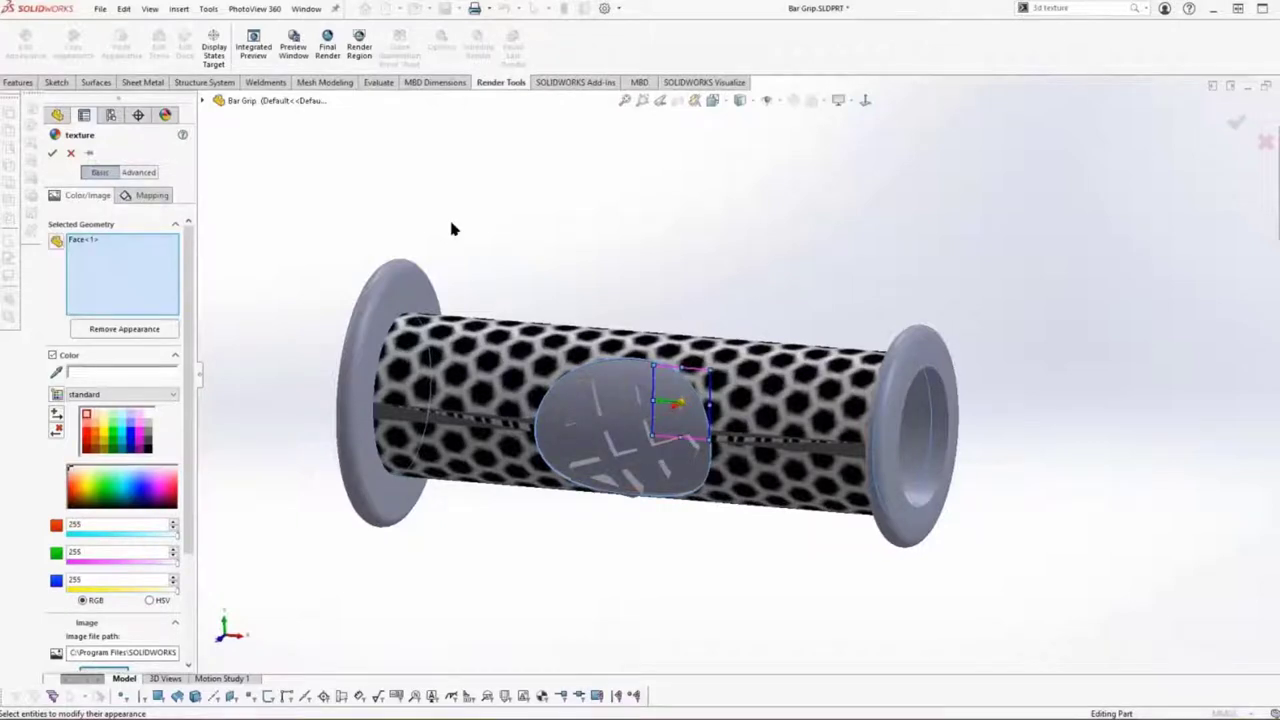
middle_click_drag(414, 202, 410, 199)
left_click(52, 152)
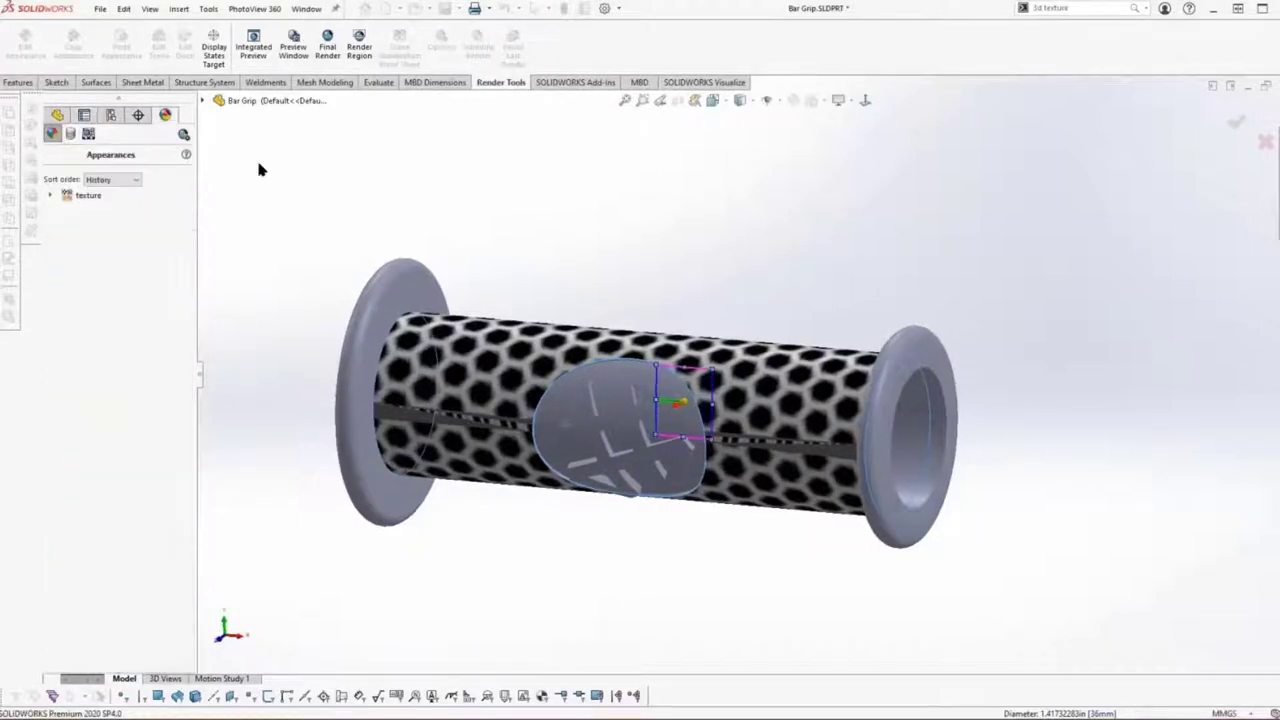
left_click(57, 114)
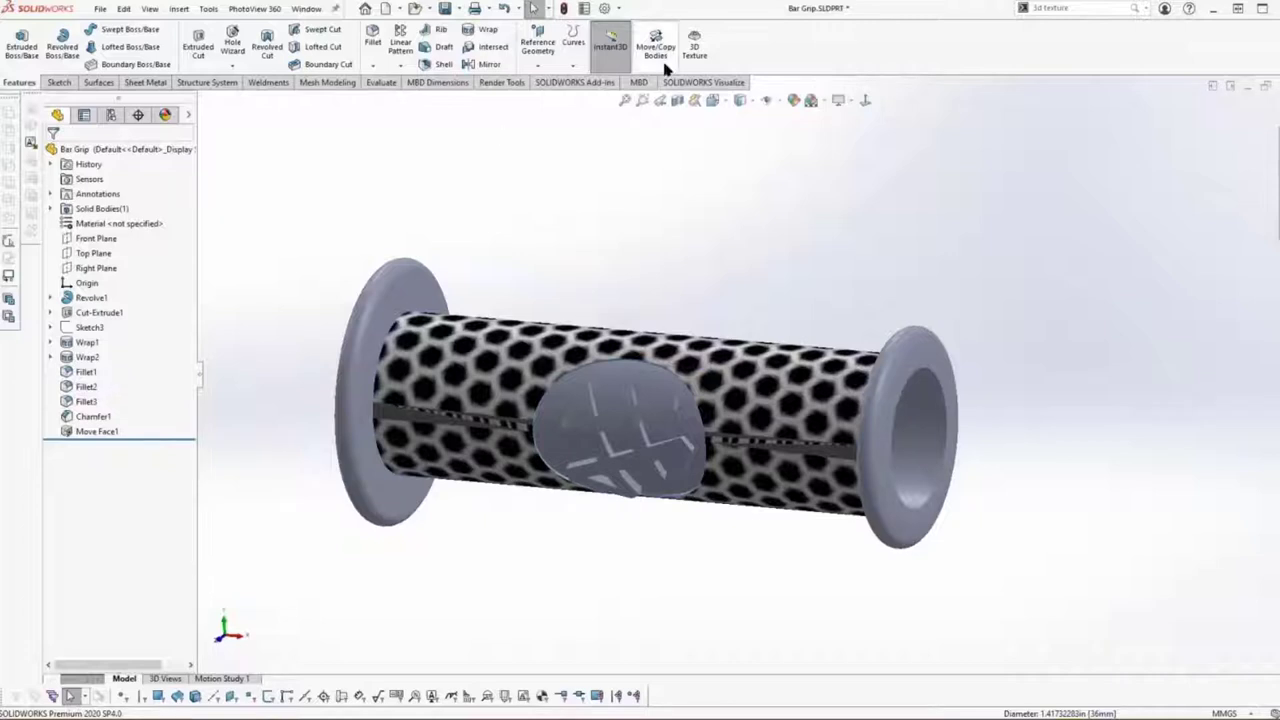
Apply a 3D Texture to the grip body with the honeycomb texture enabled, 2 mm offset distance and about 0.46 mm maximum element size
left_click(691, 58)
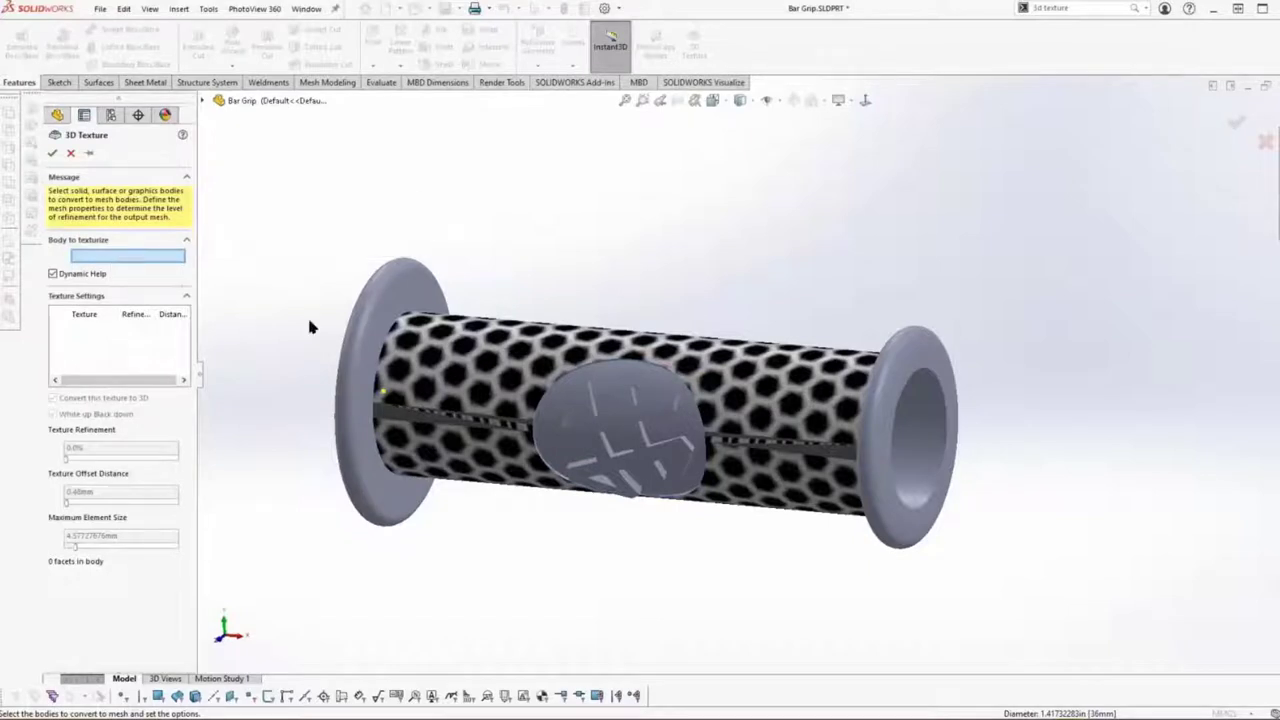
left_click(357, 332)
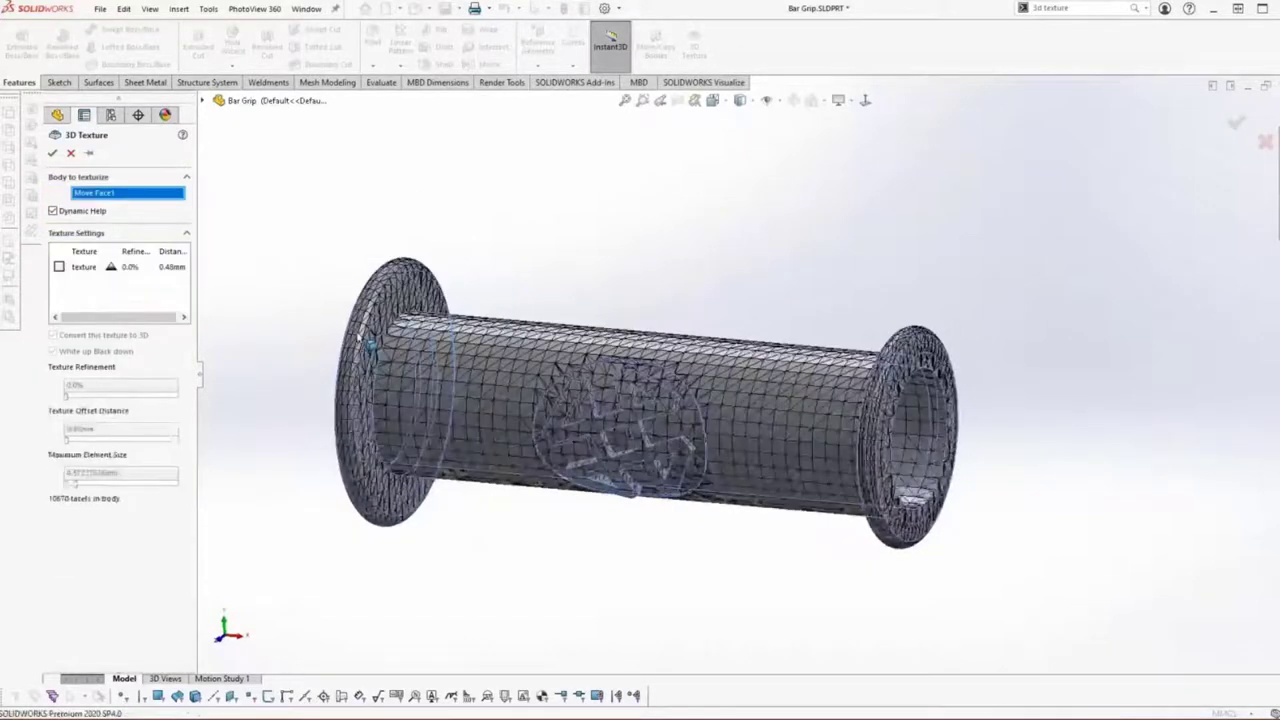
left_click(59, 267)
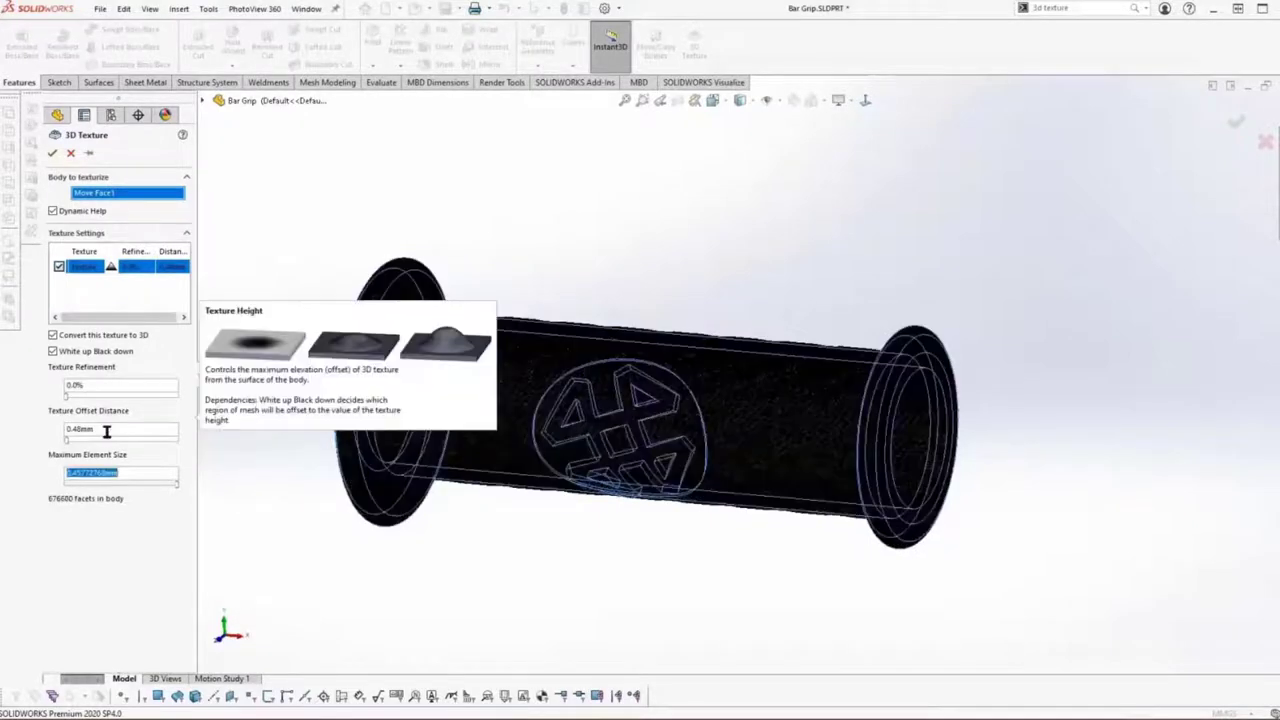
left_click(106, 431)
type("2")
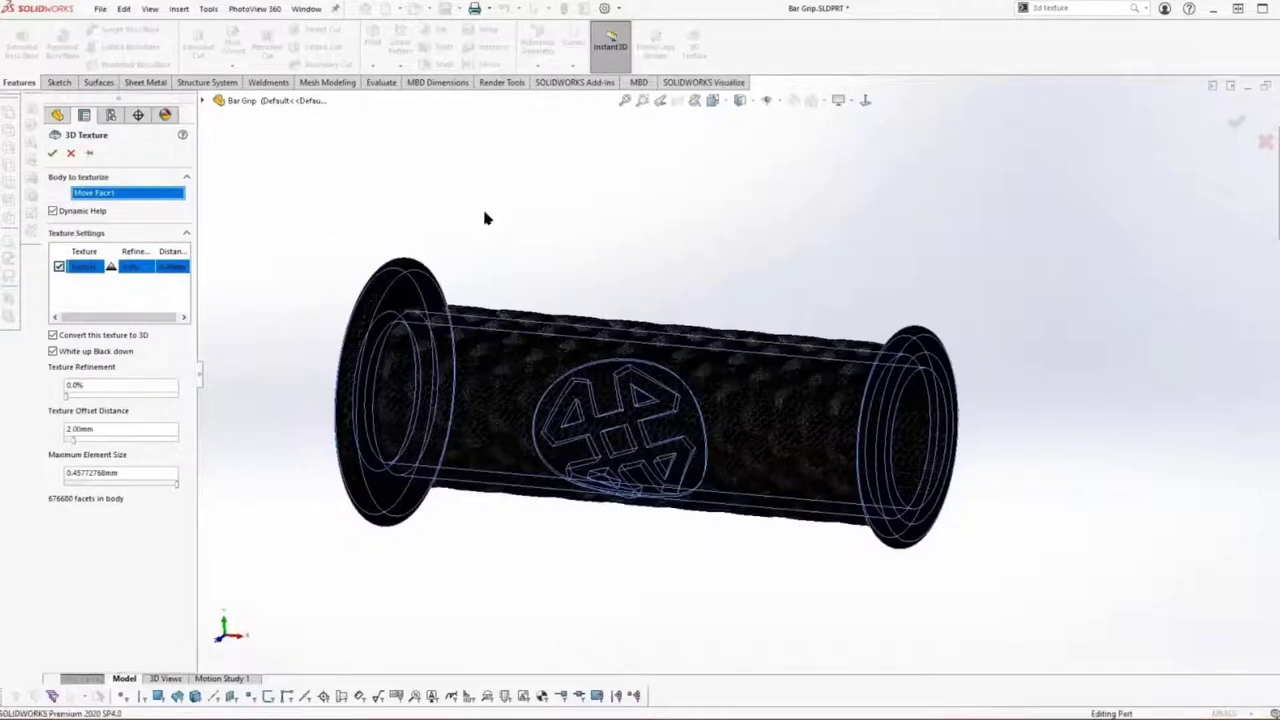
scroll(484, 212, "down", 3)
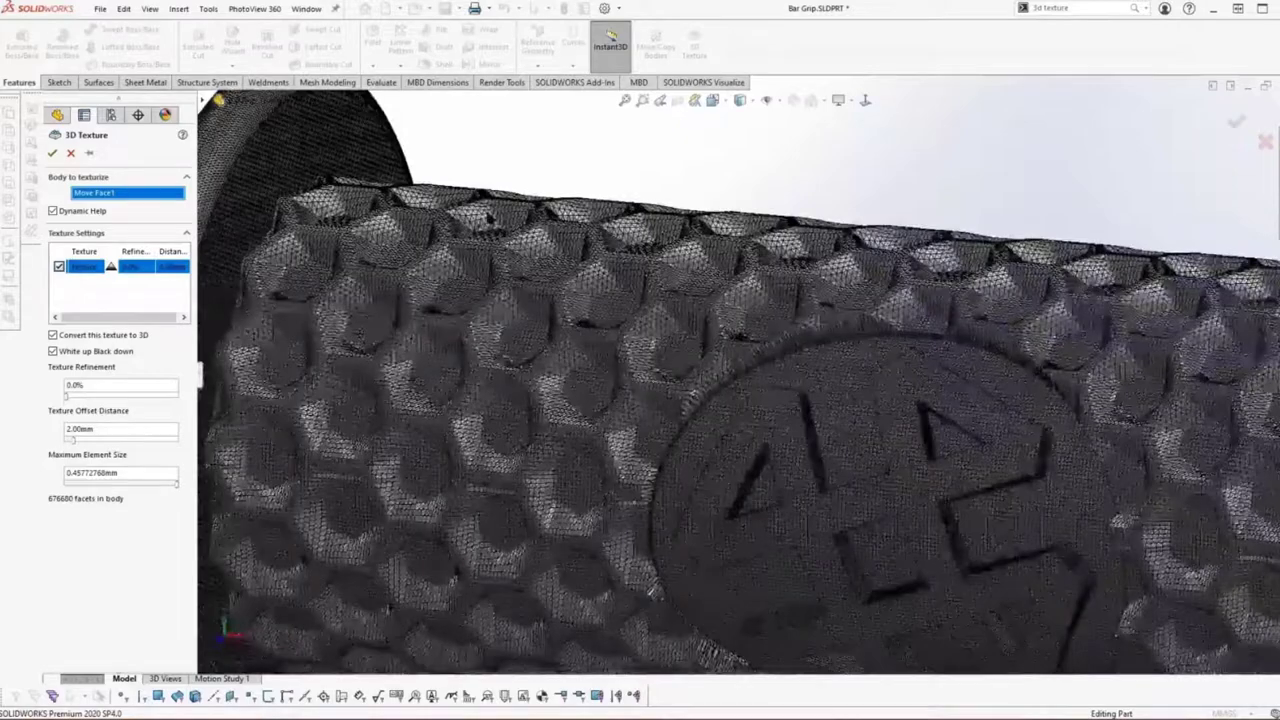
middle_click_drag(490, 219, 540, 260)
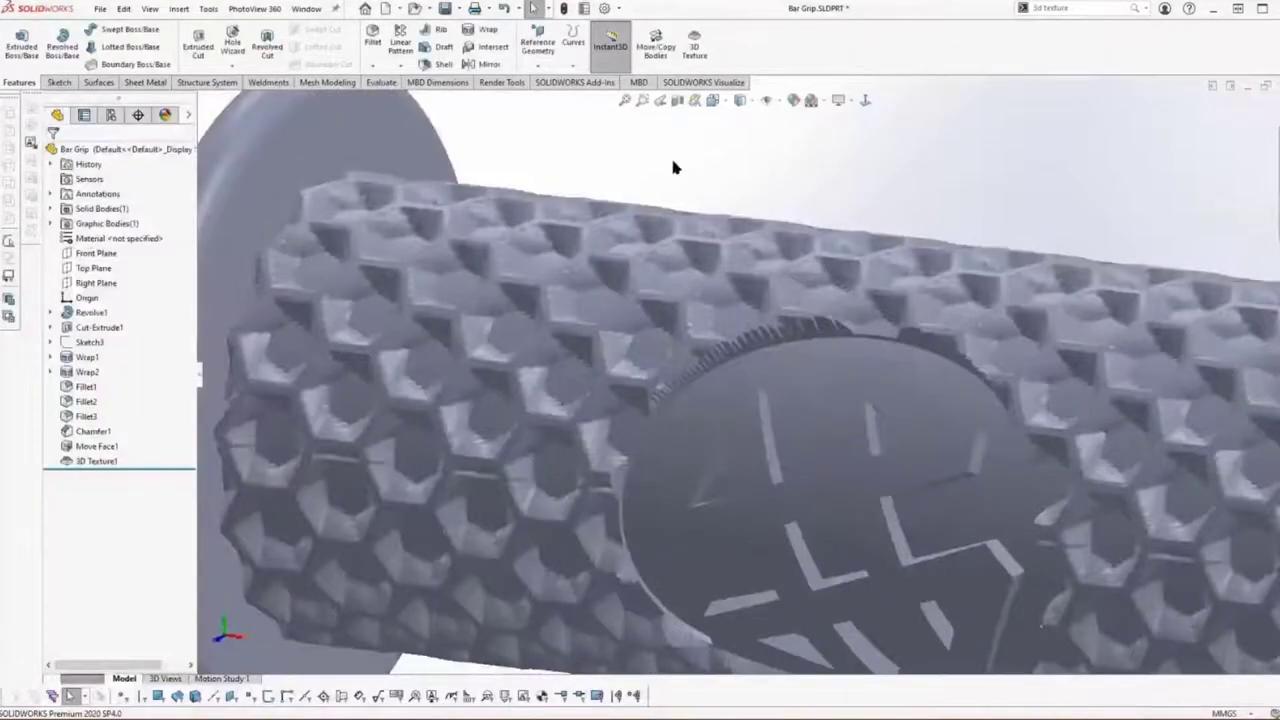
Fit the textured grip in view and examine its honeycomb surface and logo from all sides
key("f")
key("Left")
key("Left")
key("Left")
key("Left")
key("Left")
key("Left")
key("Left")
key("Left")
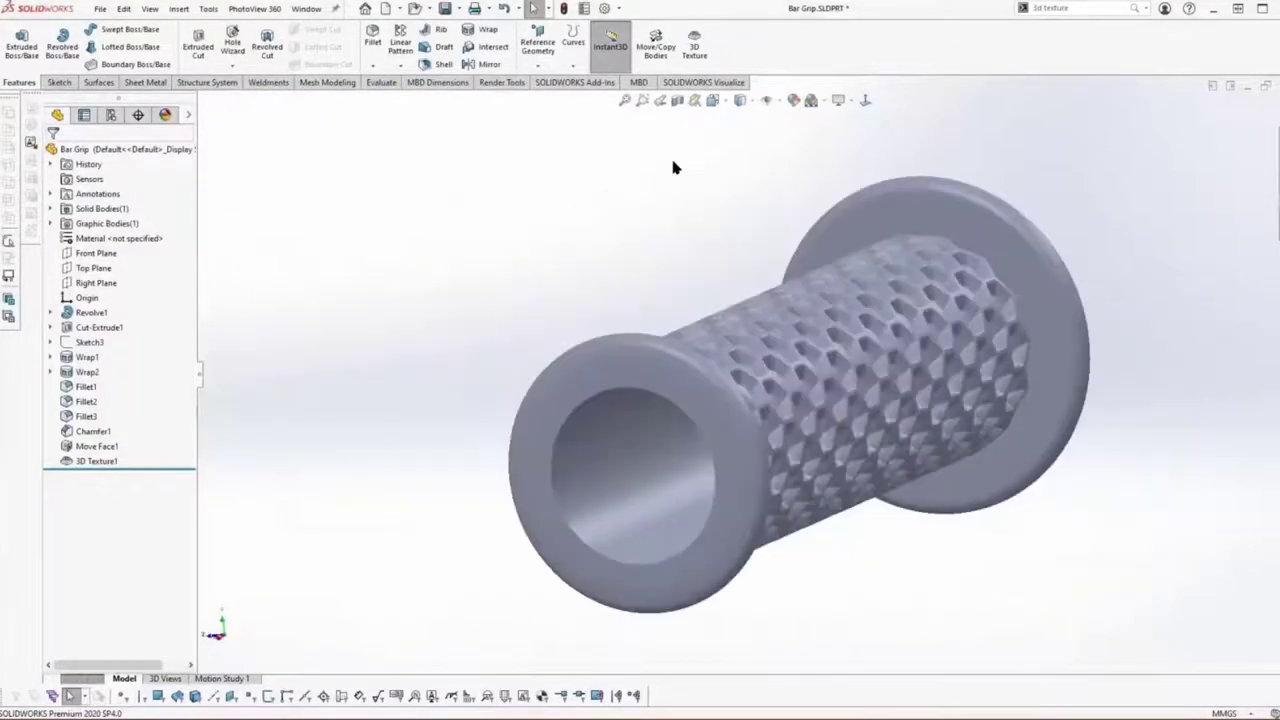
key("Left")
key("Left")
key("Left")
key("Left")
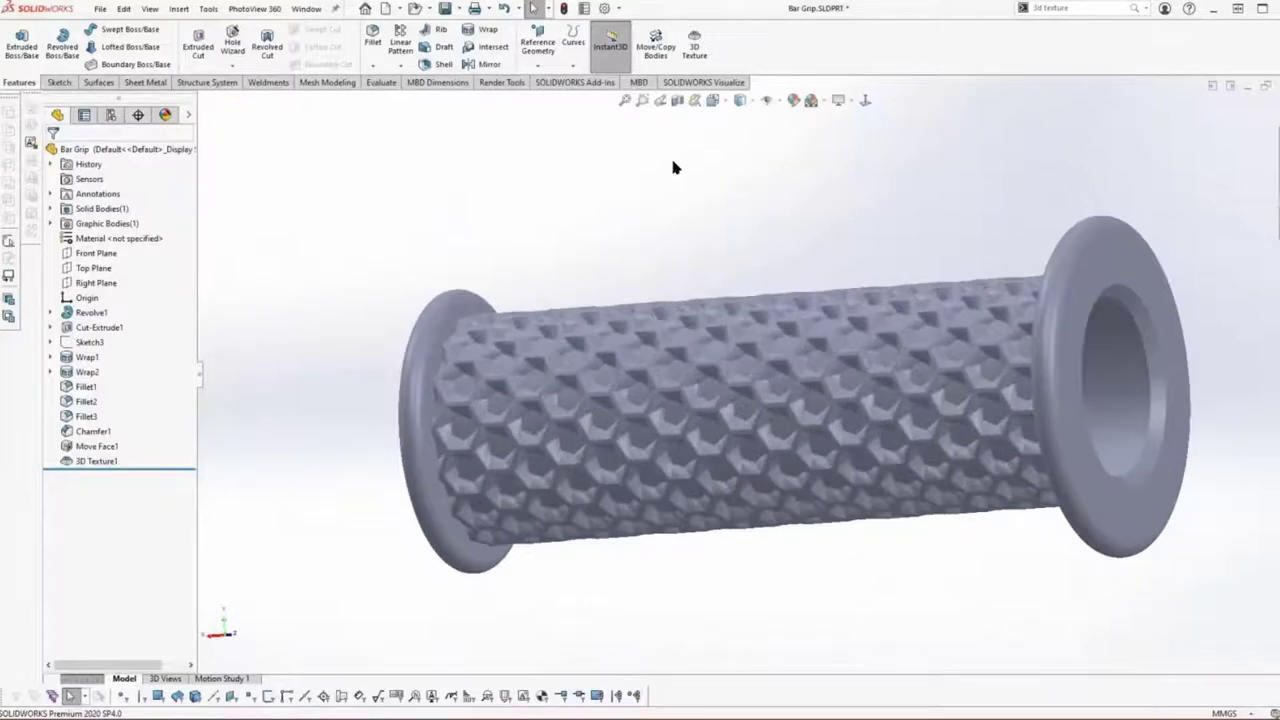
key("Right")
key("Right")
key("Right")
key("Right")
key("Right")
key("Right")
key("Right")
key("Right")
key("Right")
key("Right")
key("Right")
key("Right")
key("Right")
key("Right")
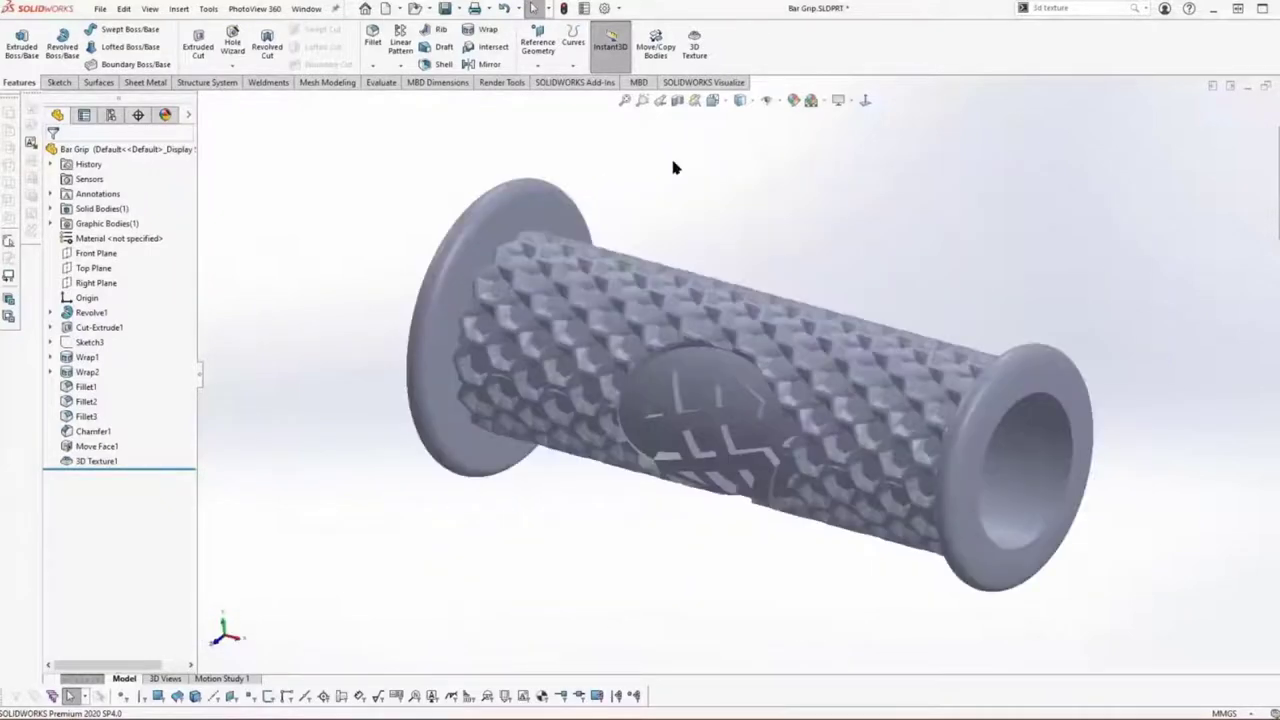
key("Left")
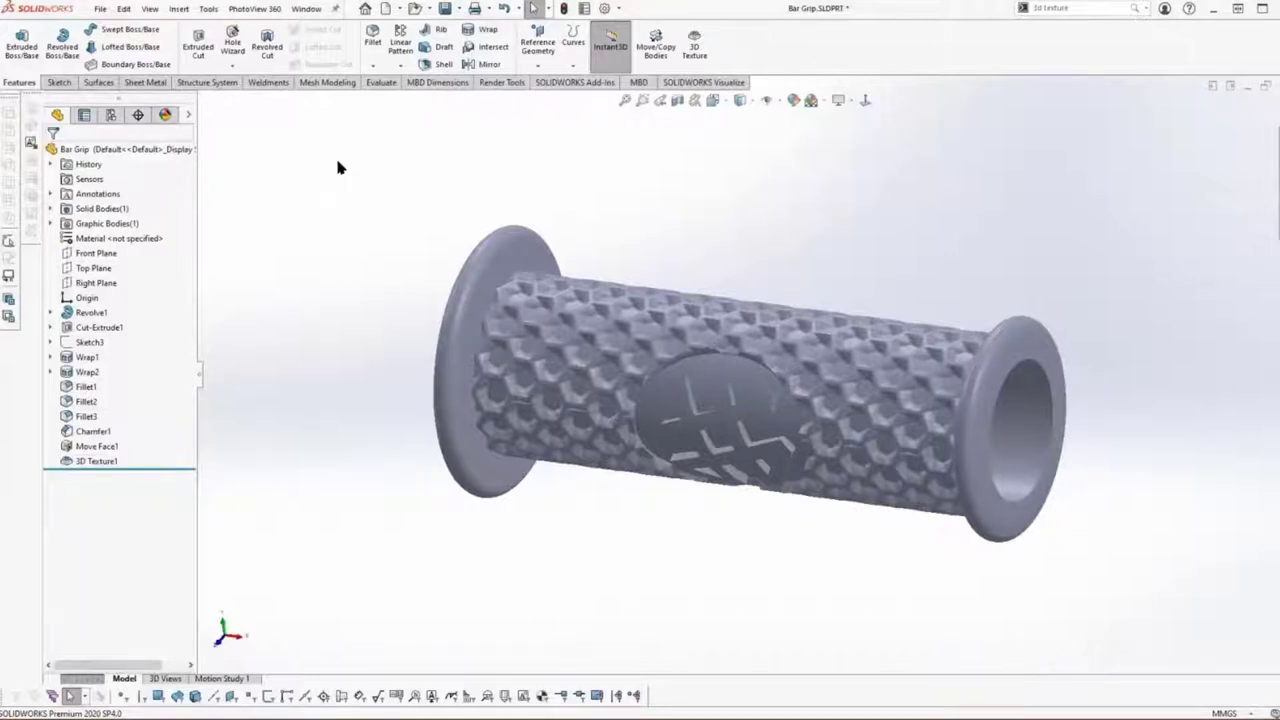
Export the textured grip as Bar Grip.STL in the Models folder, replacing the existing file, and inspect it in Print 3D
left_click(100, 8)
left_click(130, 175)
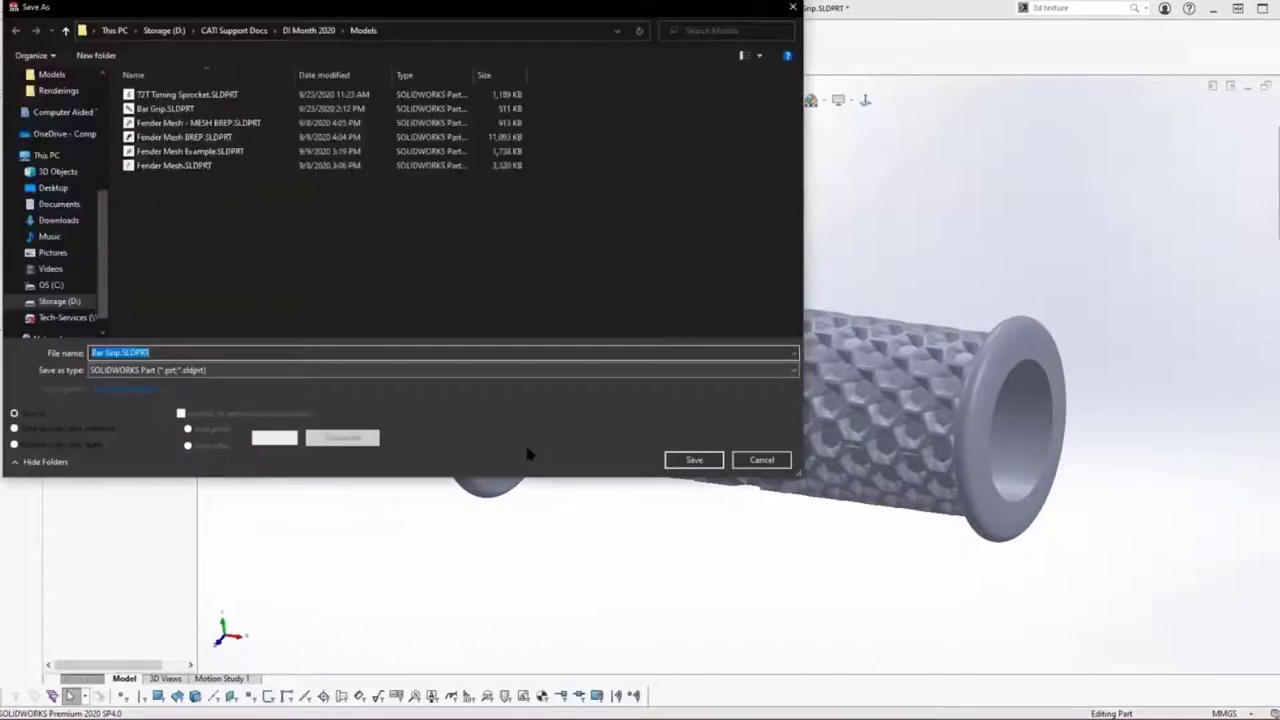
left_click(539, 376)
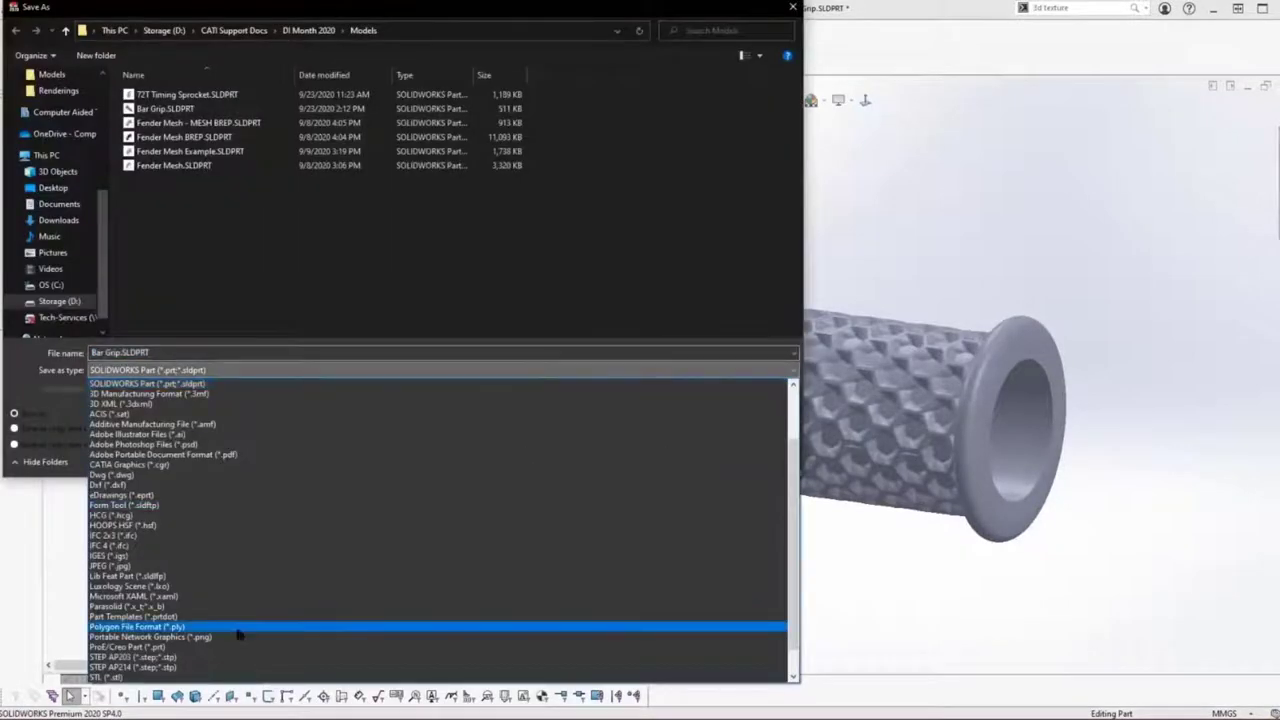
left_click(137, 678)
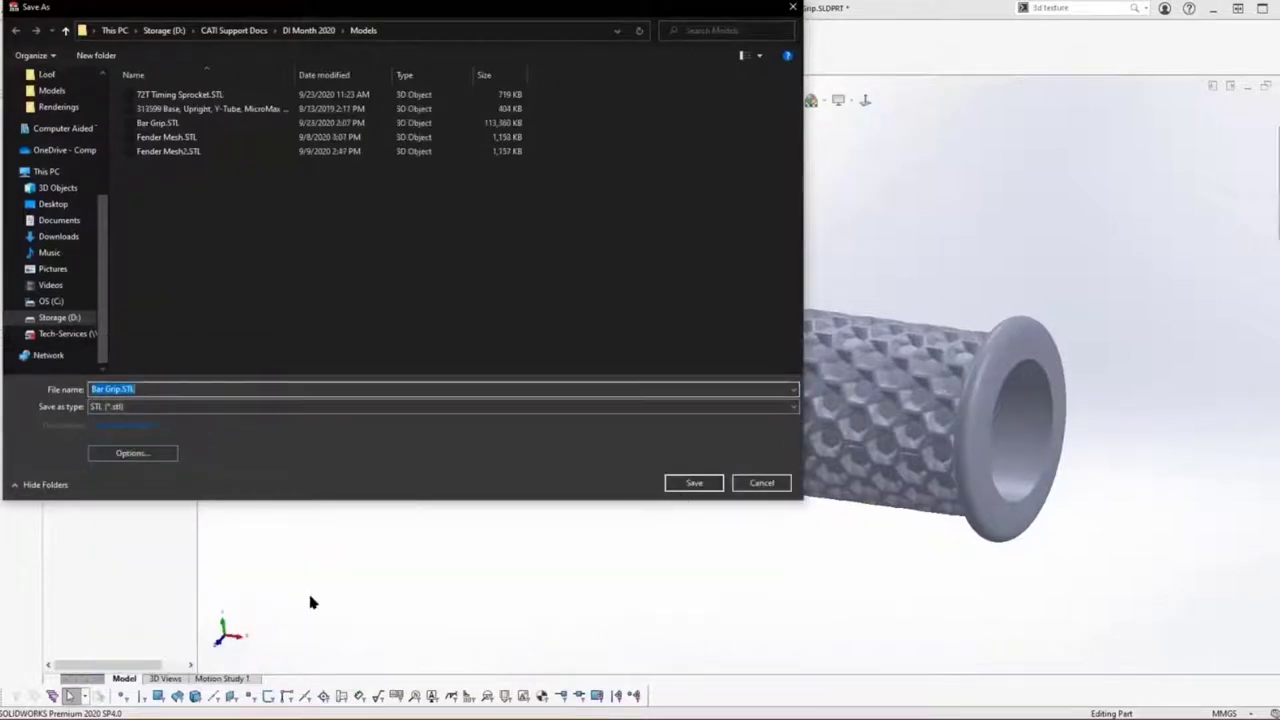
left_click(688, 486)
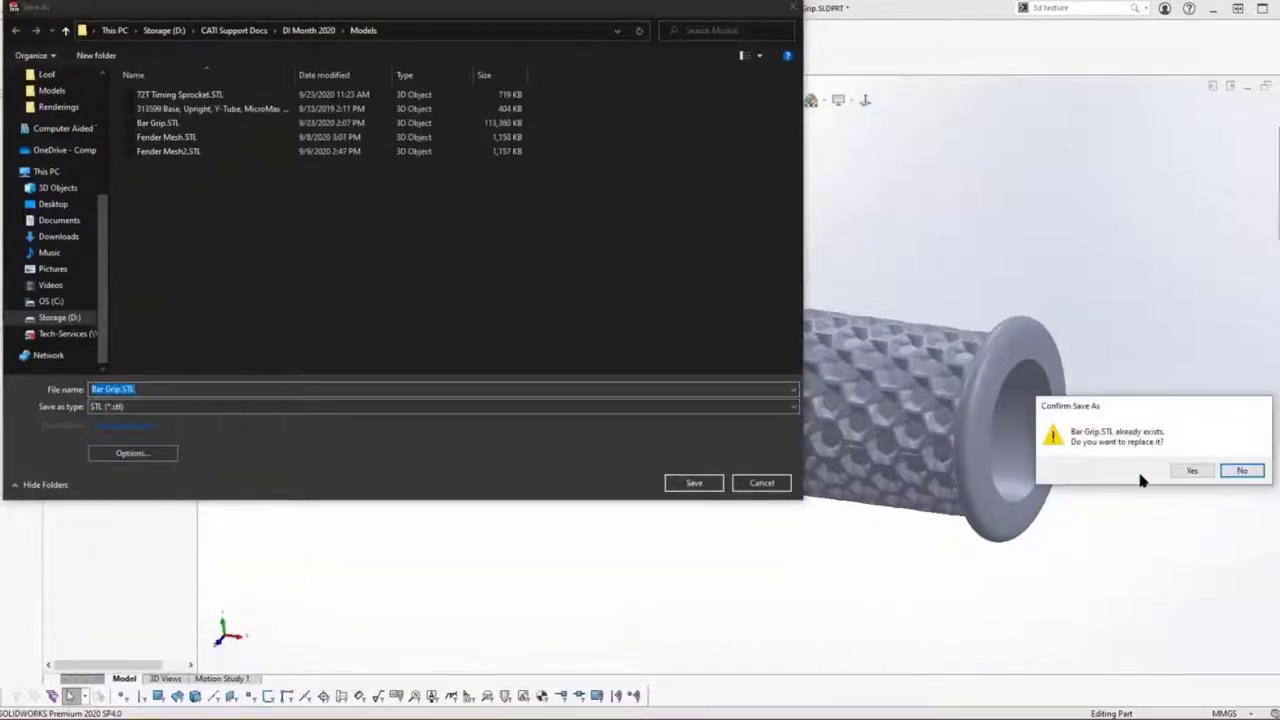
left_click(1192, 472)
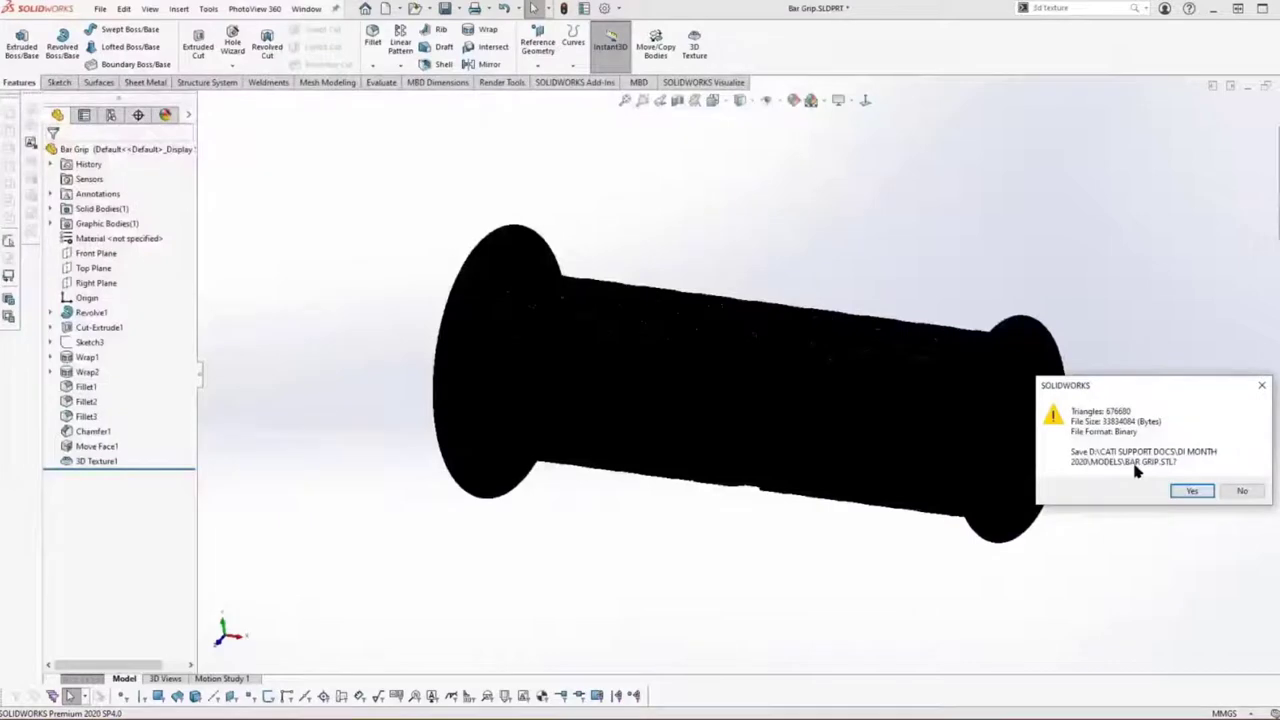
left_click(1192, 491)
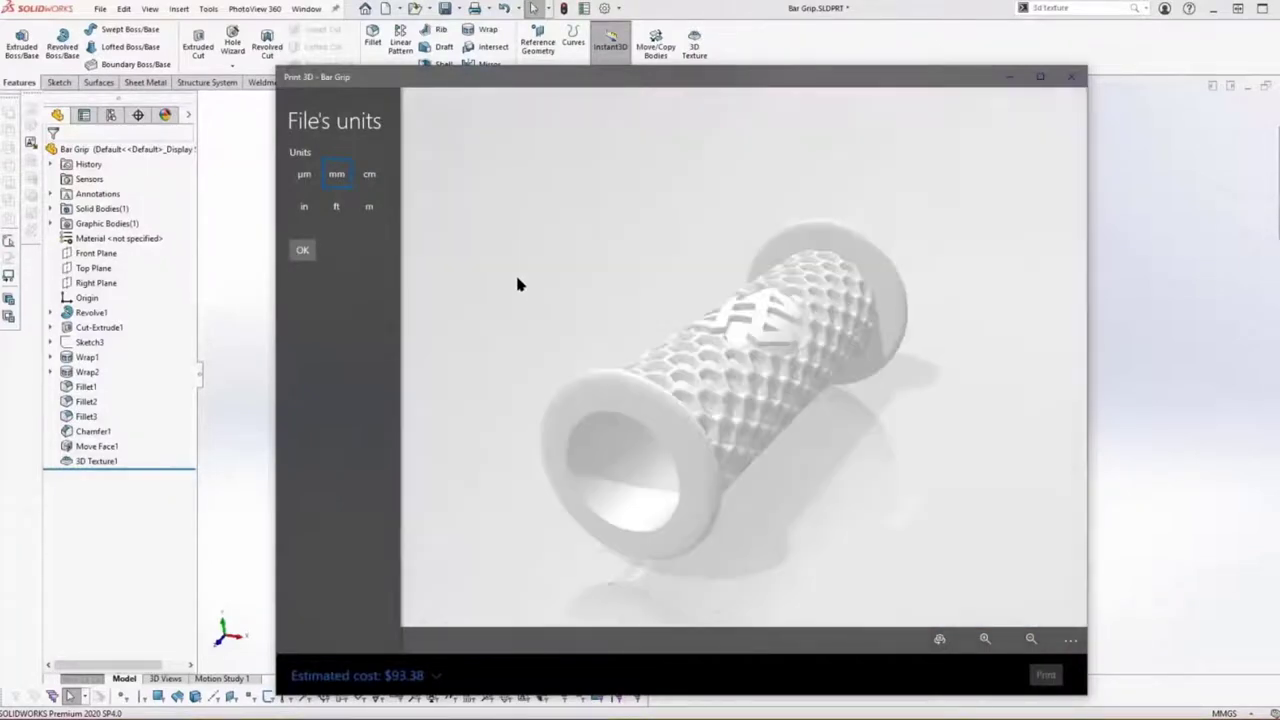
left_click_drag(517, 284, 759, 318)
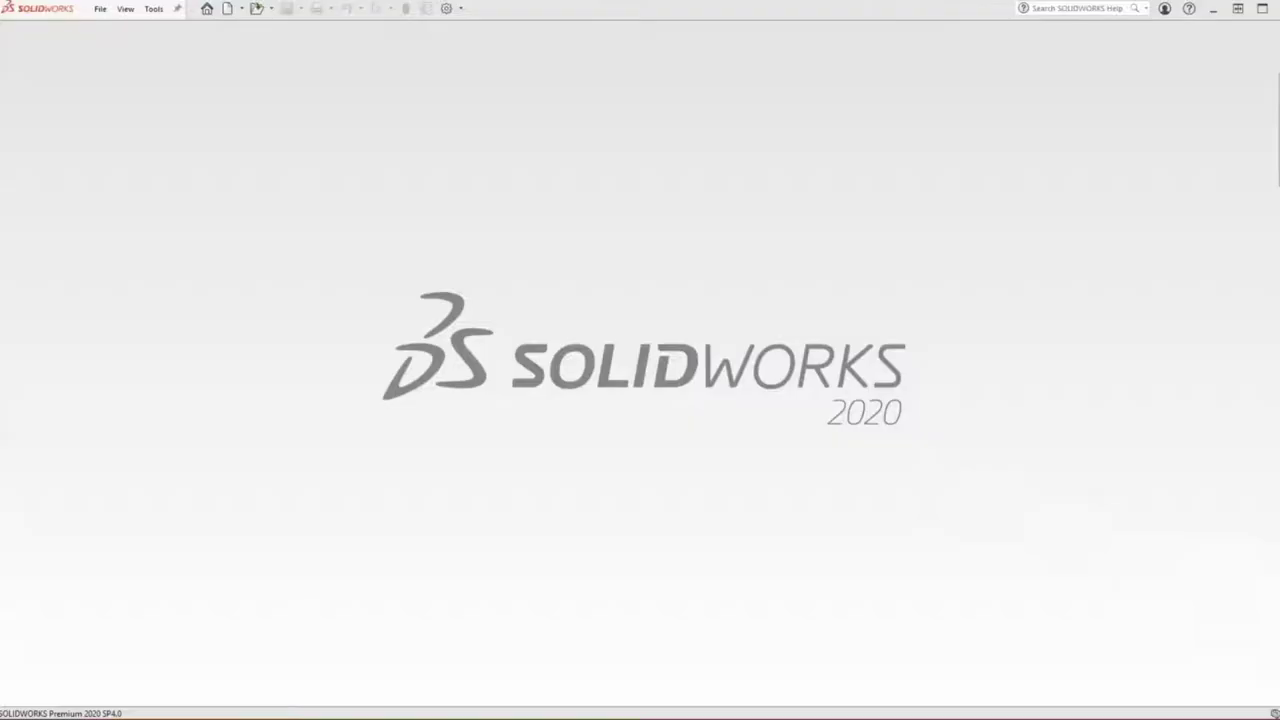
Open ebox.wrl from the Models folder as a ScanTo3D mesh file
left_click(100, 9)
left_click(110, 46)
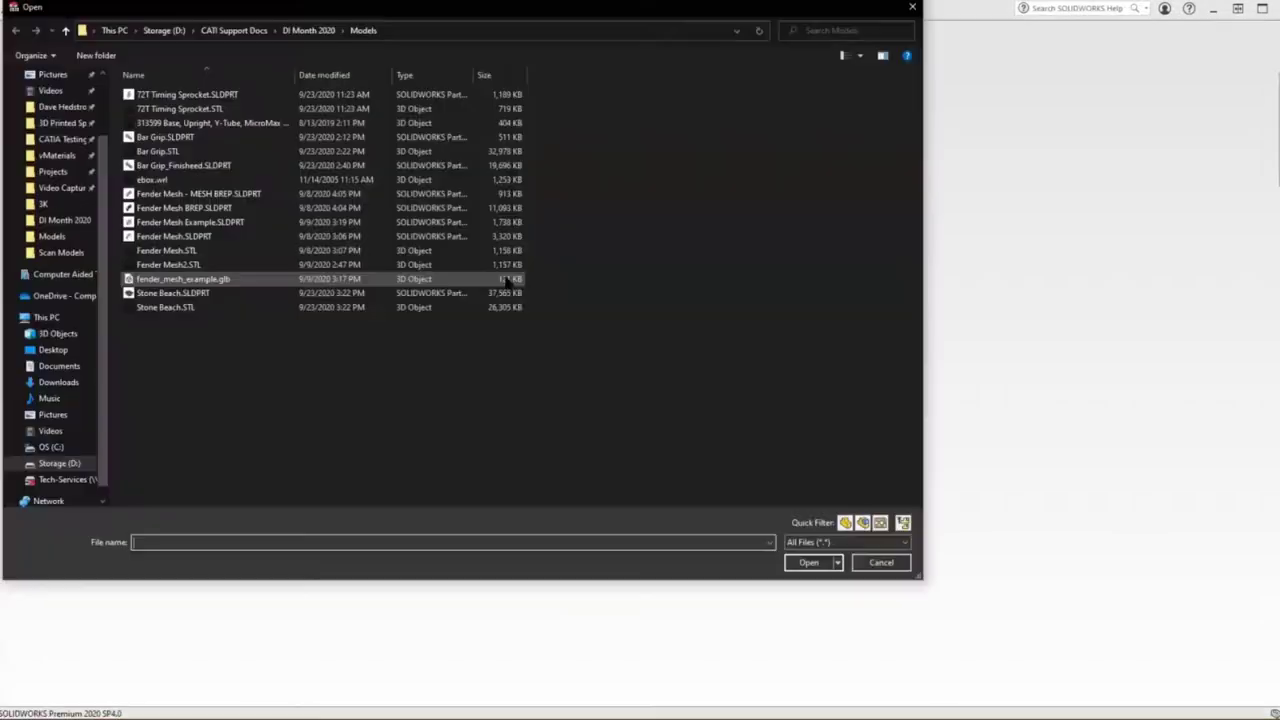
left_click(838, 541)
left_click(840, 620)
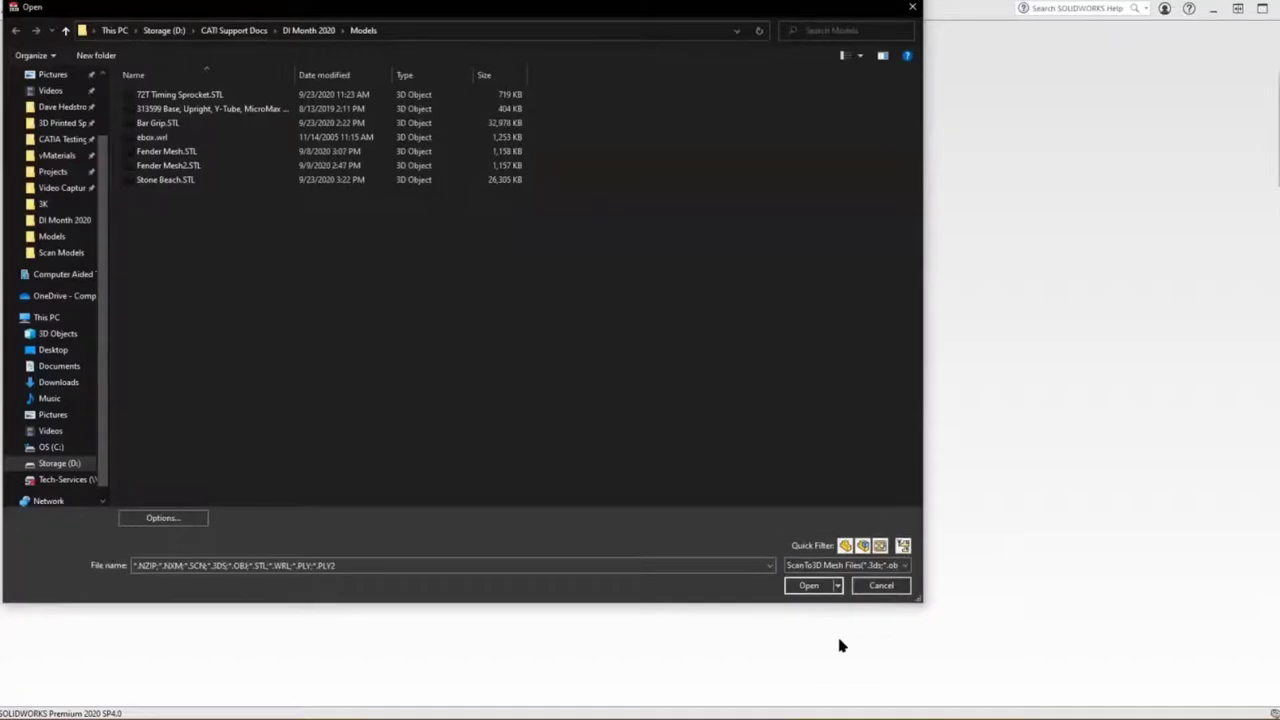
left_click(160, 137)
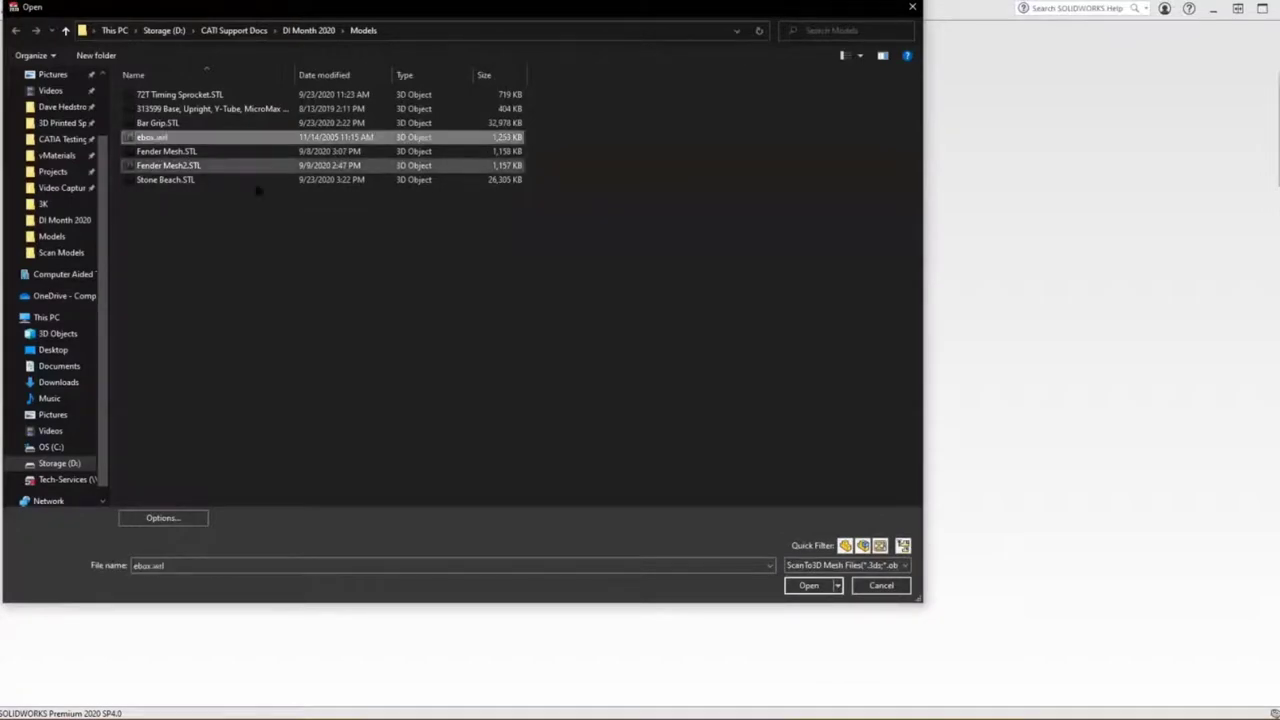
left_click(810, 585)
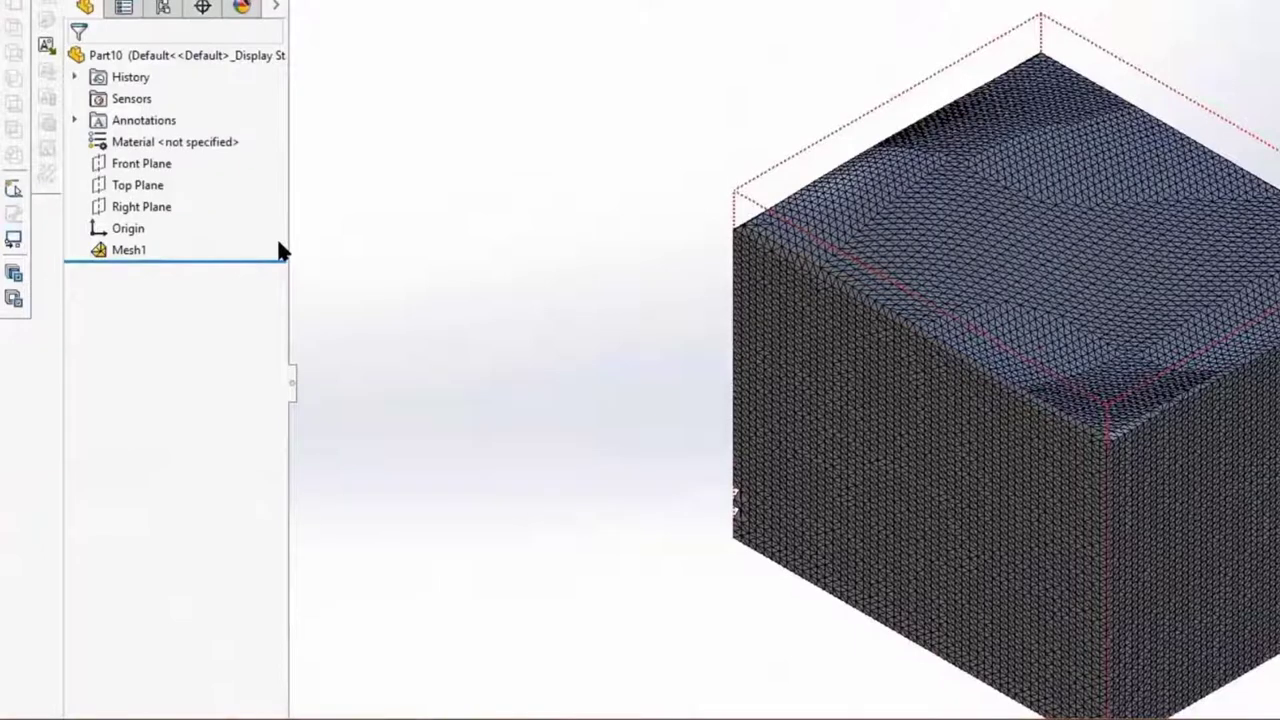
Start the Surface Wizard on the imported box mesh with guided creation and no split plane
right_click(128, 250)
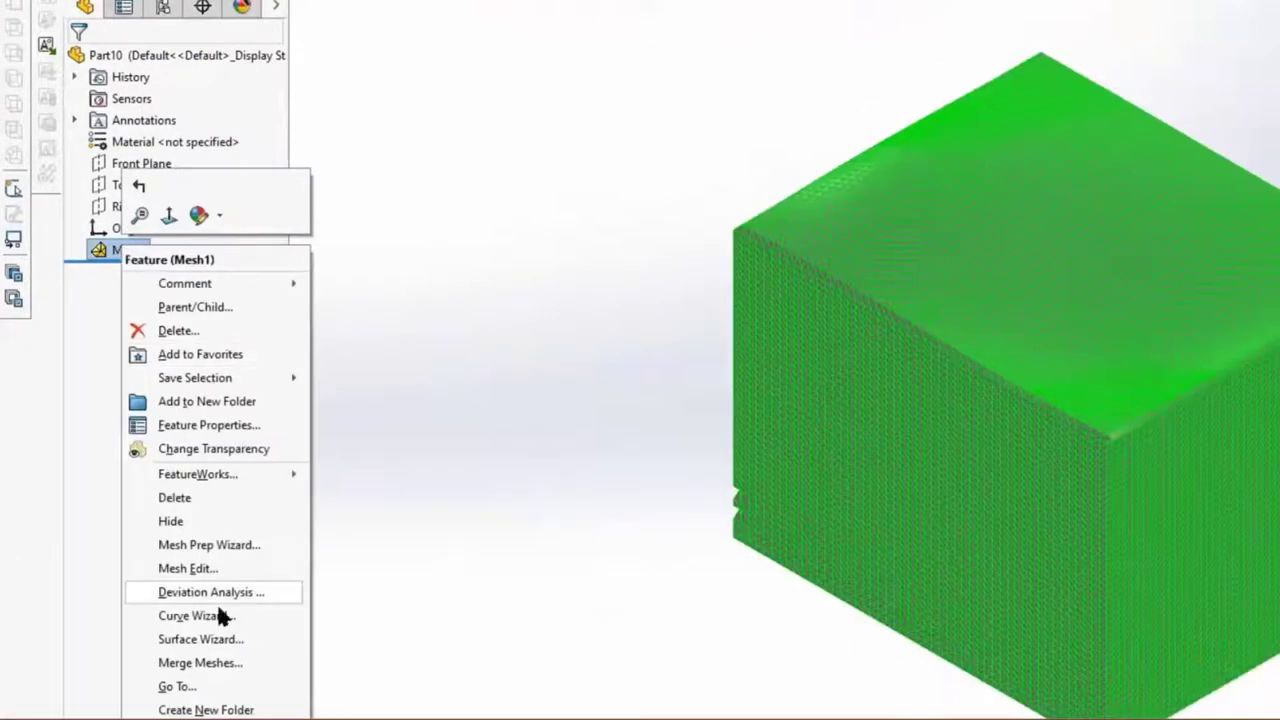
left_click(200, 639)
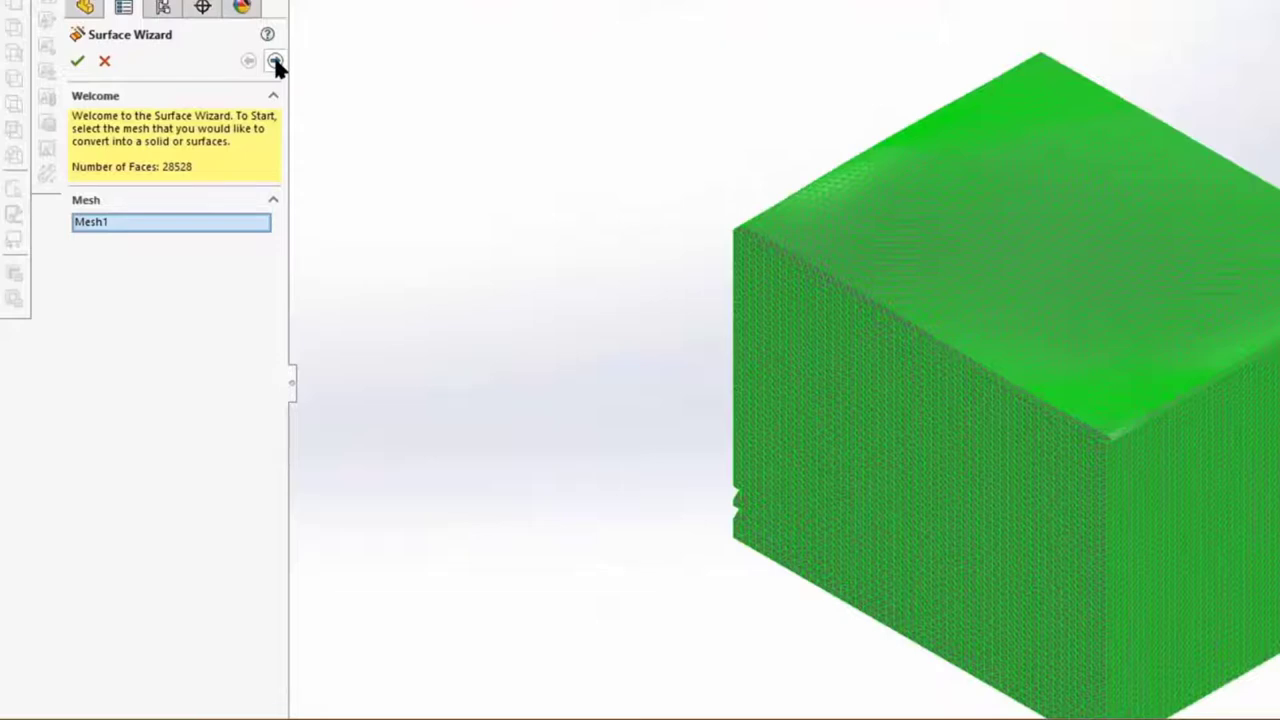
left_click(275, 61)
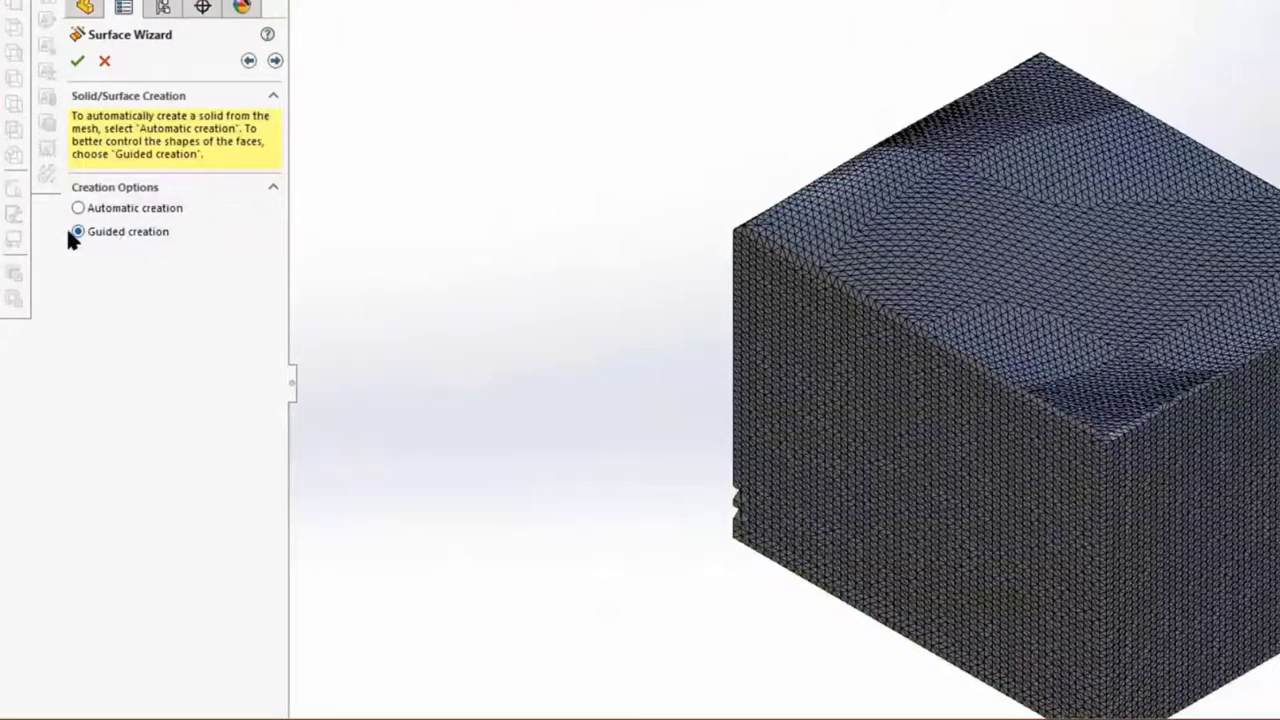
left_click(275, 61)
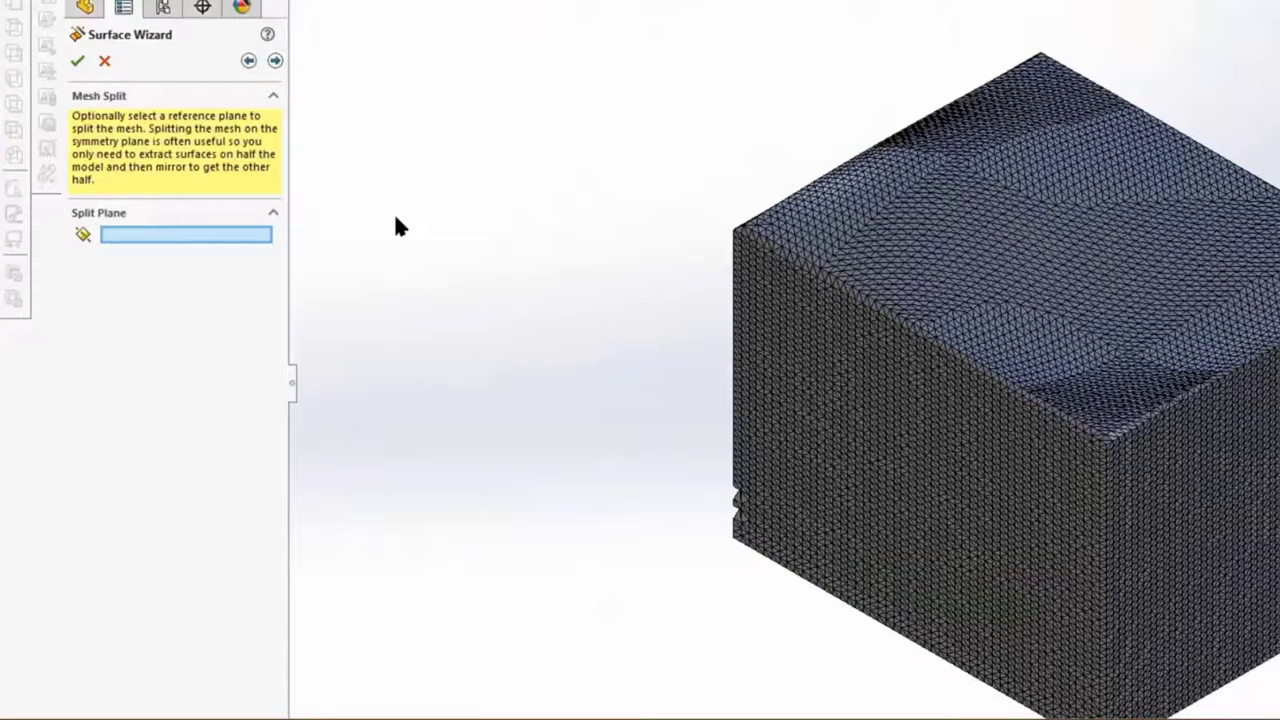
left_click(275, 61)
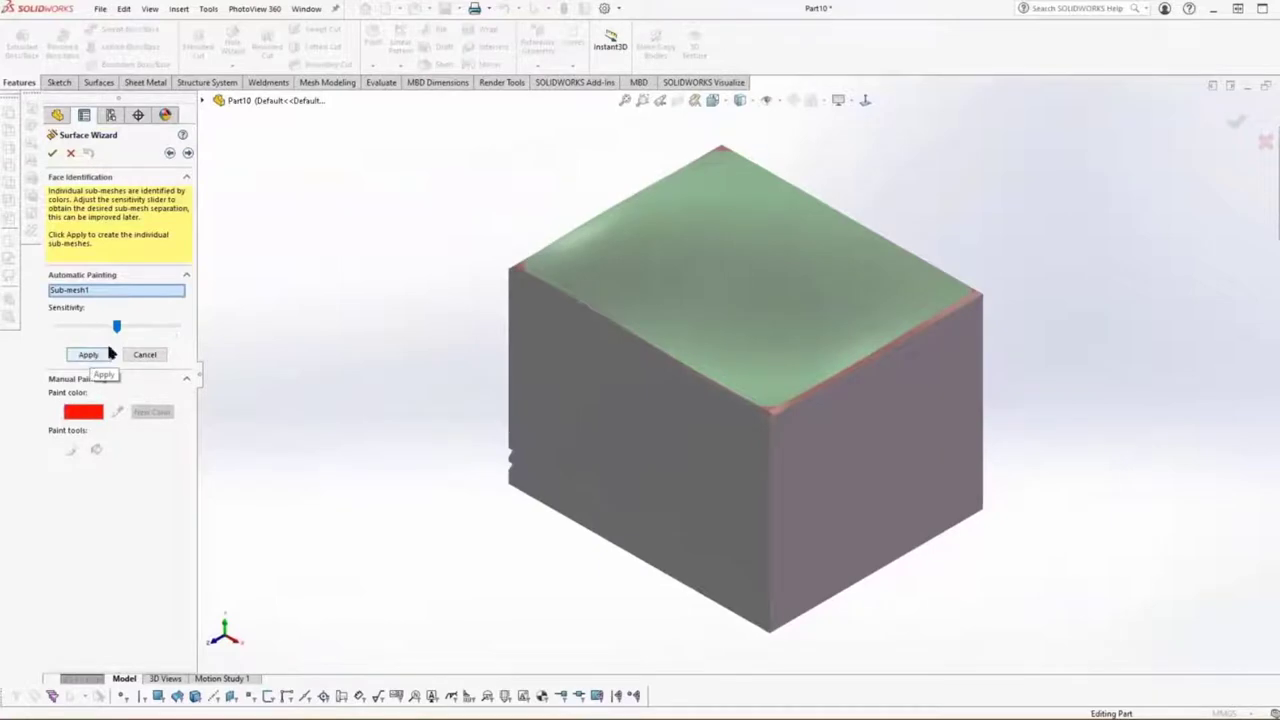
Raise the automatic painting sensitivity slightly, check the coloured regions from all sides and apply the sub-mesh separation
mouse_move(116, 326)
left_mouse_down()
mouse_move(83, 328)
mouse_move(132, 326)
left_mouse_up()
key("Down")
key("Down")
key("Down")
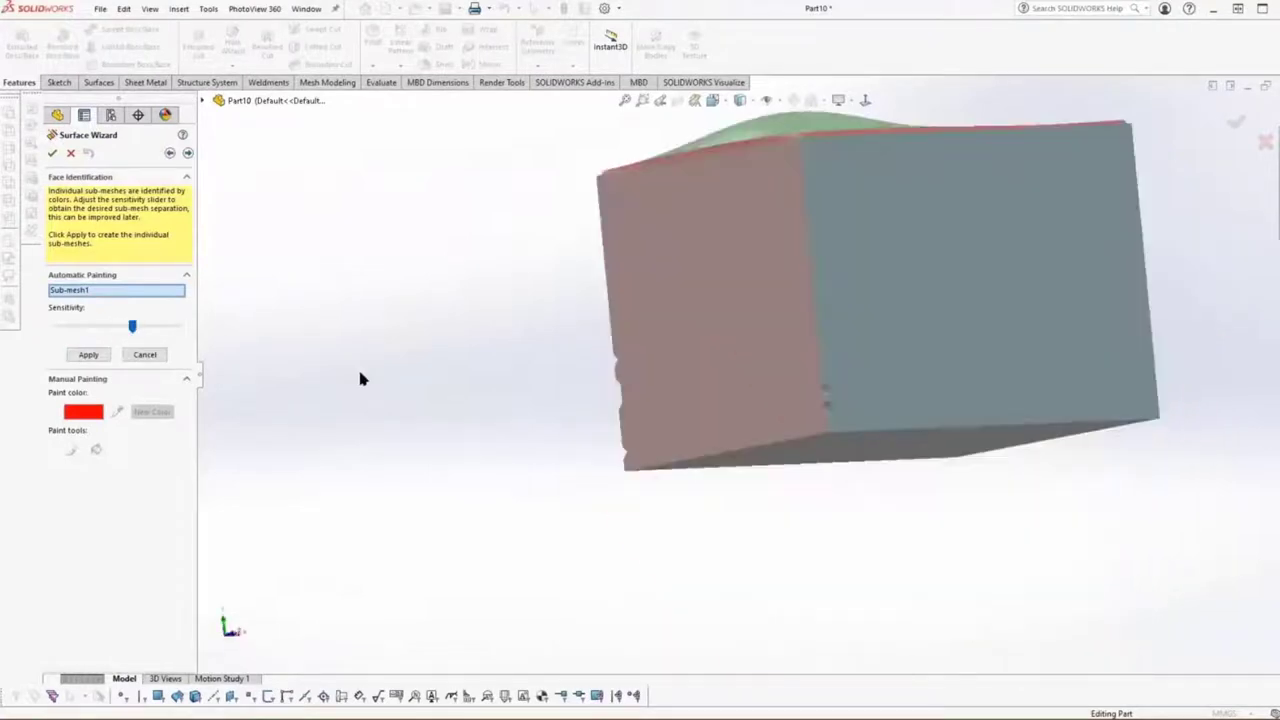
key("Up")
key("Up")
key("Up")
key("Up")
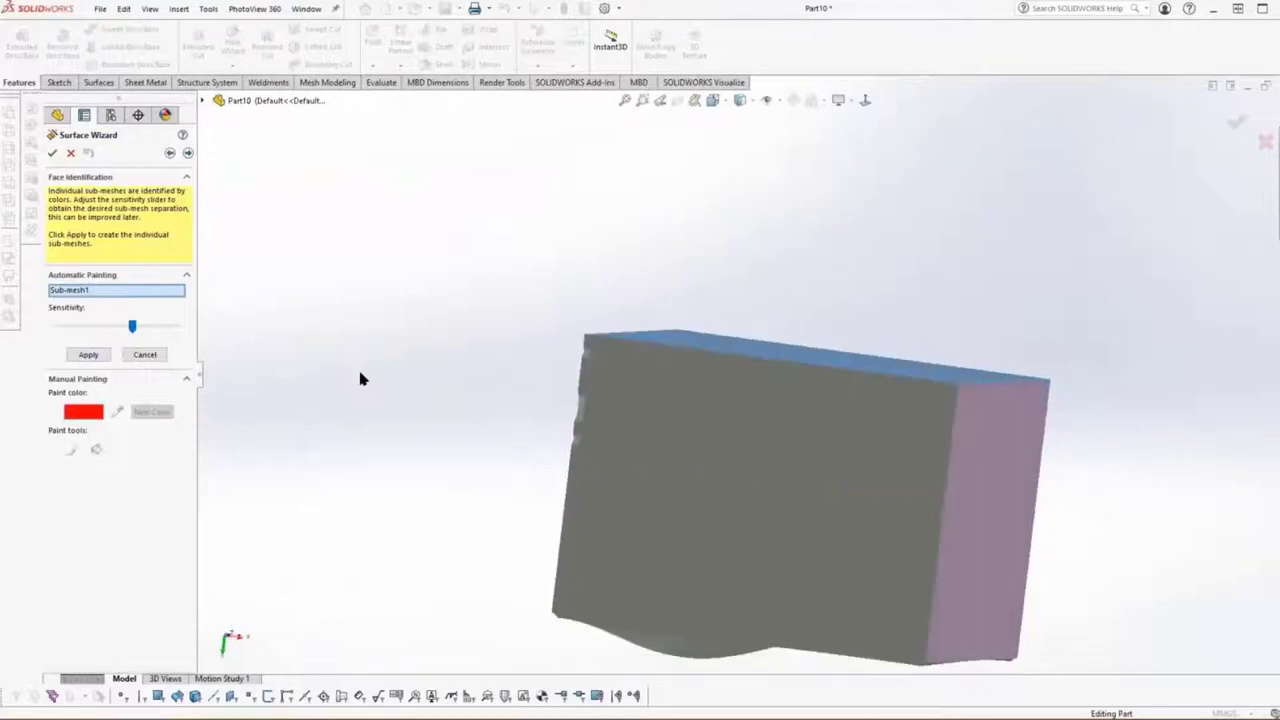
key("Up")
key("Up")
key("Up")
key("Up")
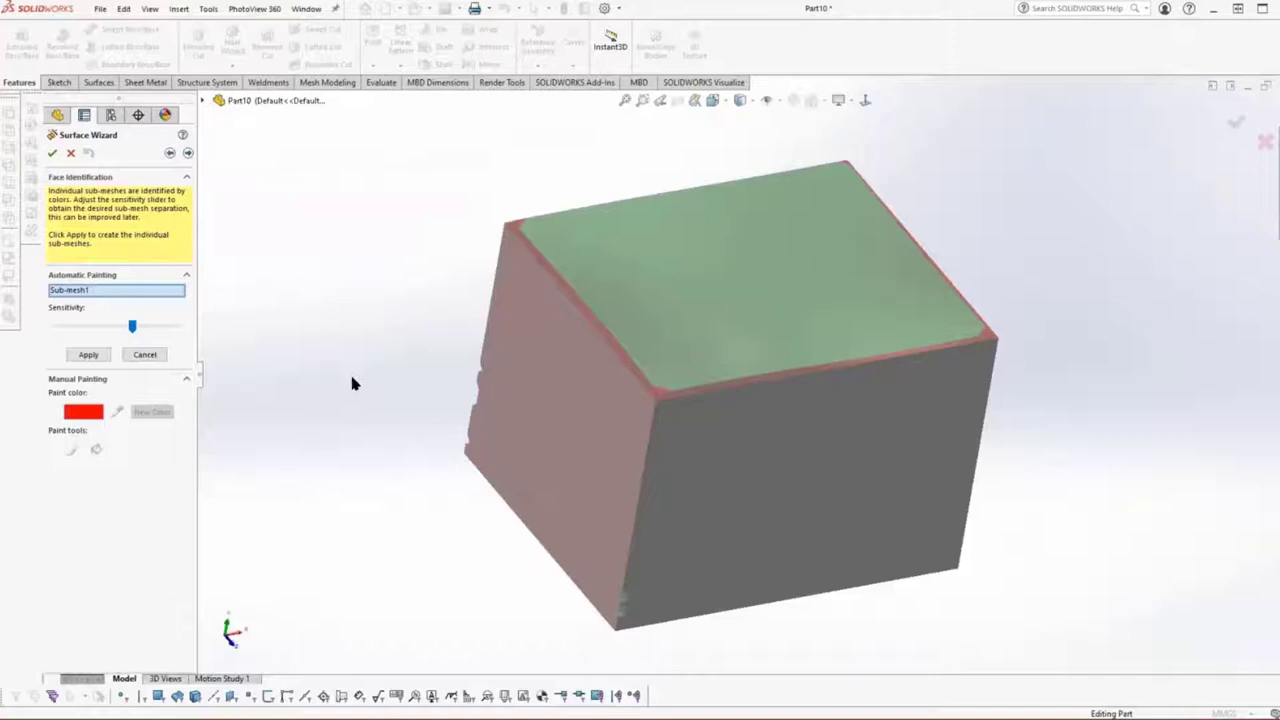
left_click(87, 356)
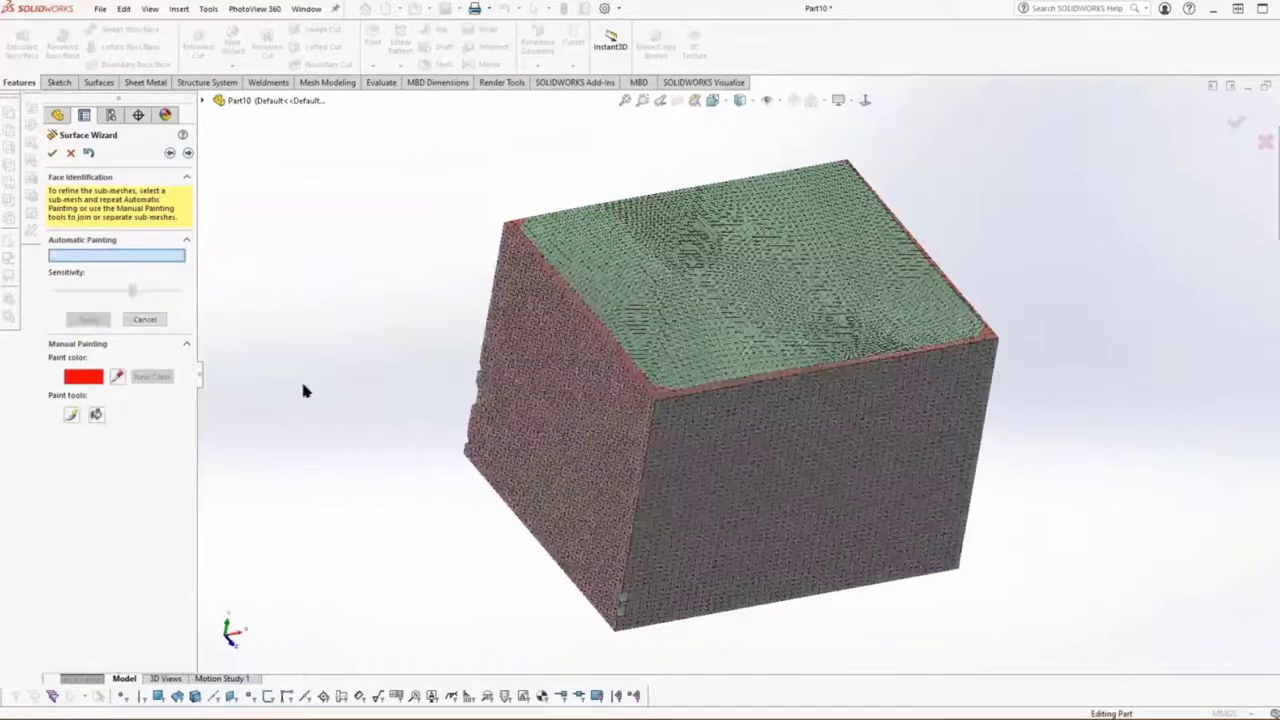
Pick up the top face's green as paint colour and paint over the stray red facets at its corner
scroll(263, 391, "down", 3)
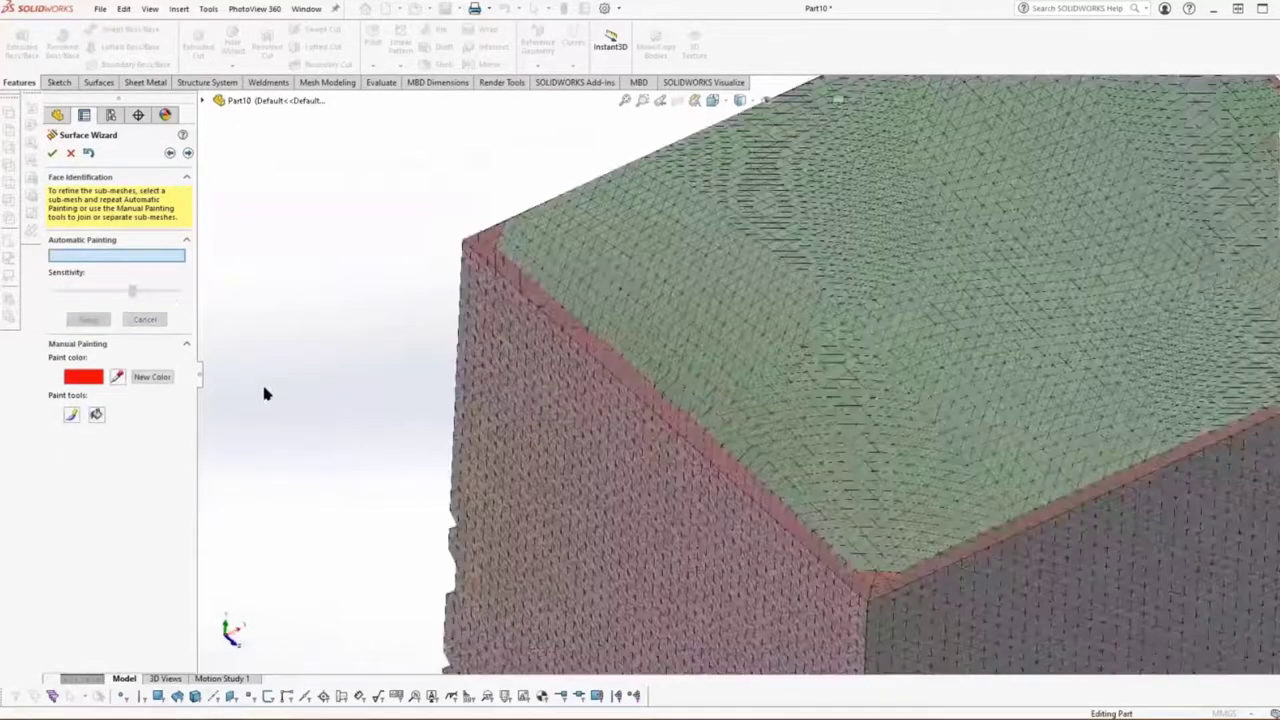
scroll(530, 275, "down", 2)
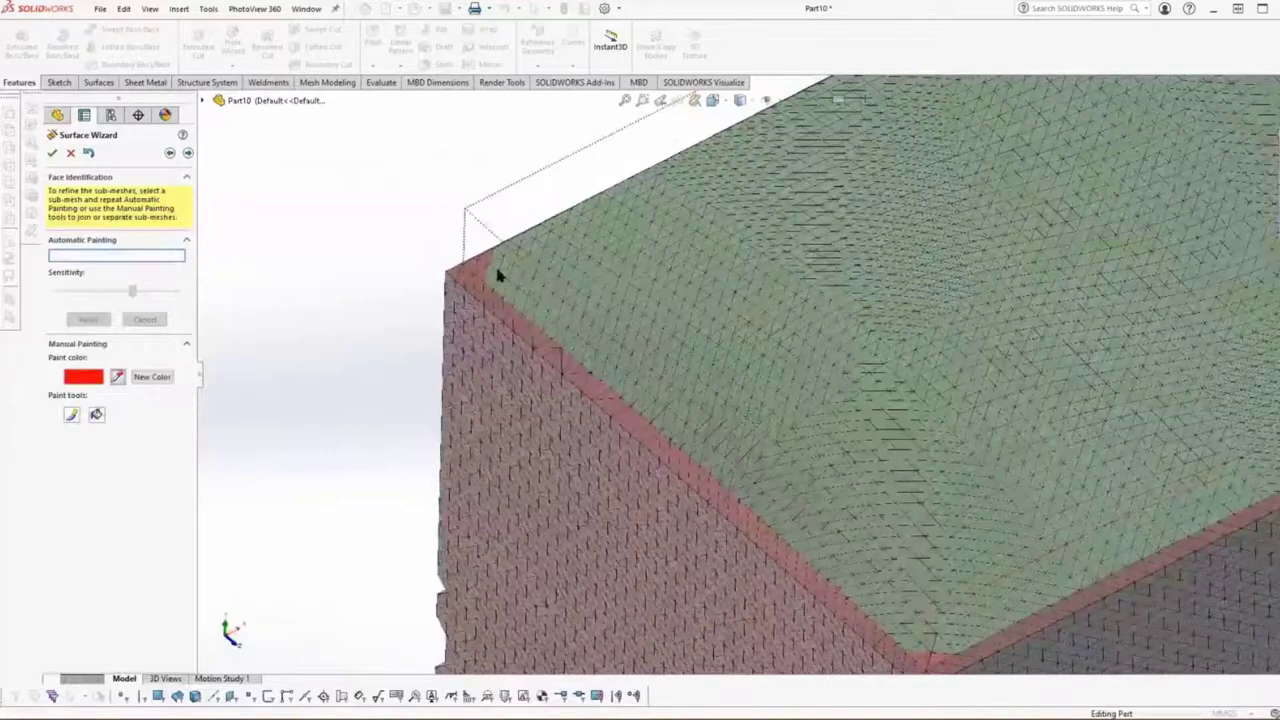
left_click(497, 272)
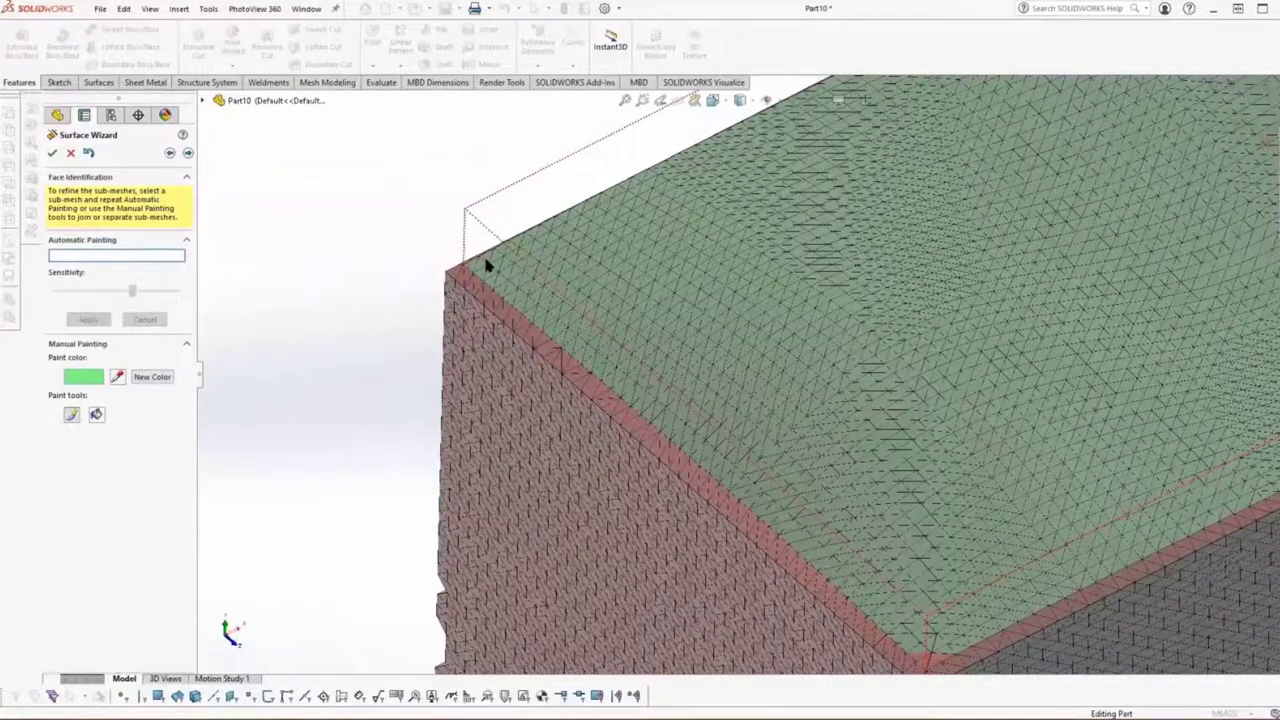
Choose yellow as a new paint colour and brush the narrow rim strip between the green top and the purple side face
middle_click_drag(657, 308, 645, 303)
scroll(654, 377, "down", 3)
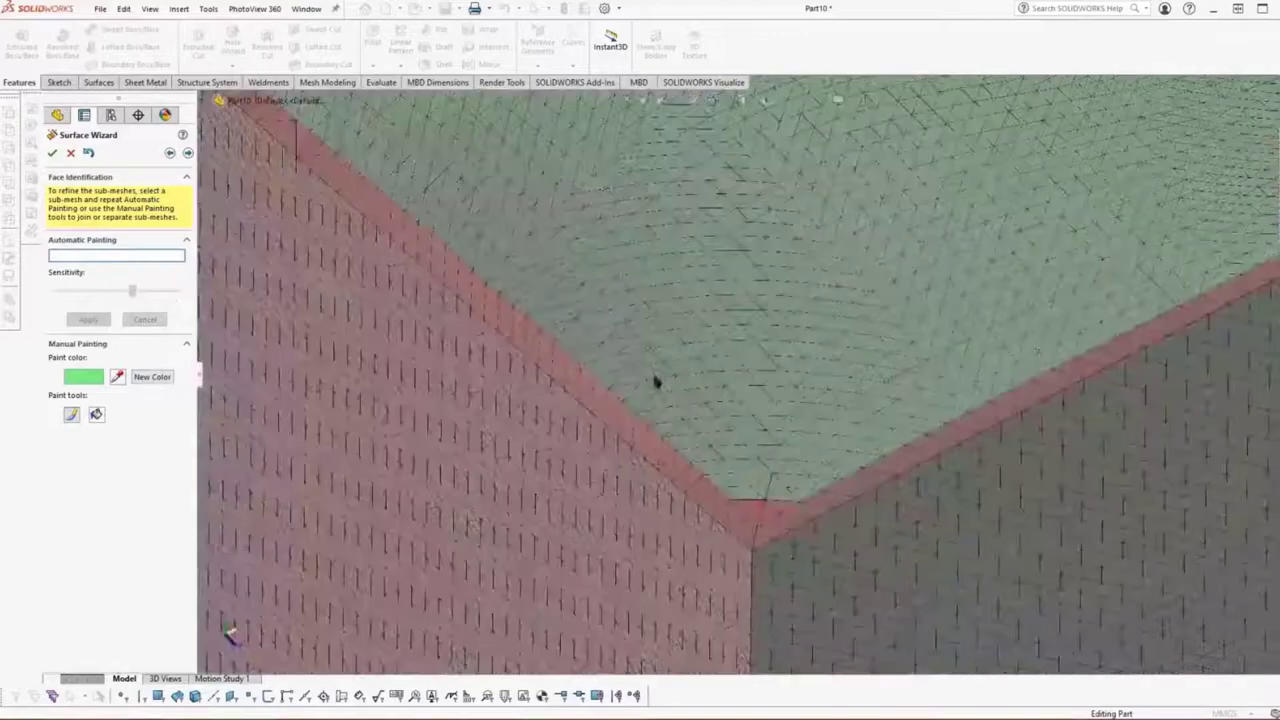
scroll(788, 486, "up", 4)
middle_click_drag(656, 381, 800, 412)
scroll(801, 412, "down", 3)
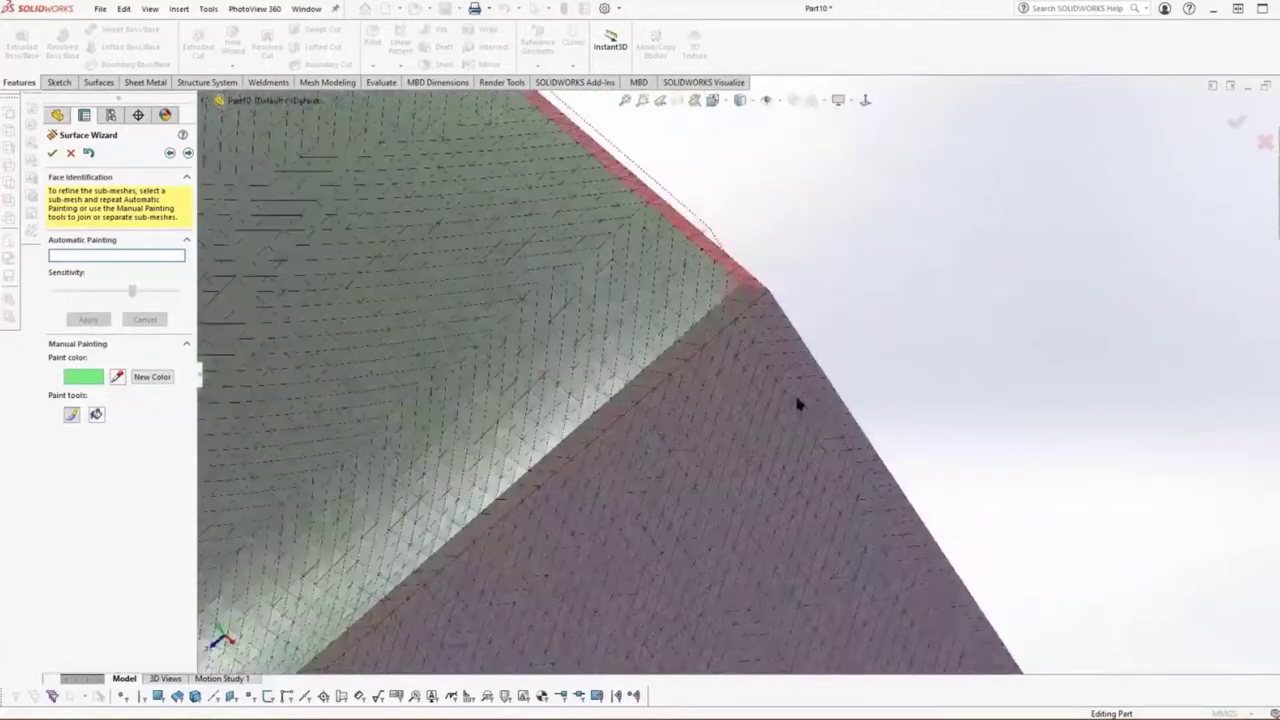
left_click(158, 376)
left_click(602, 302)
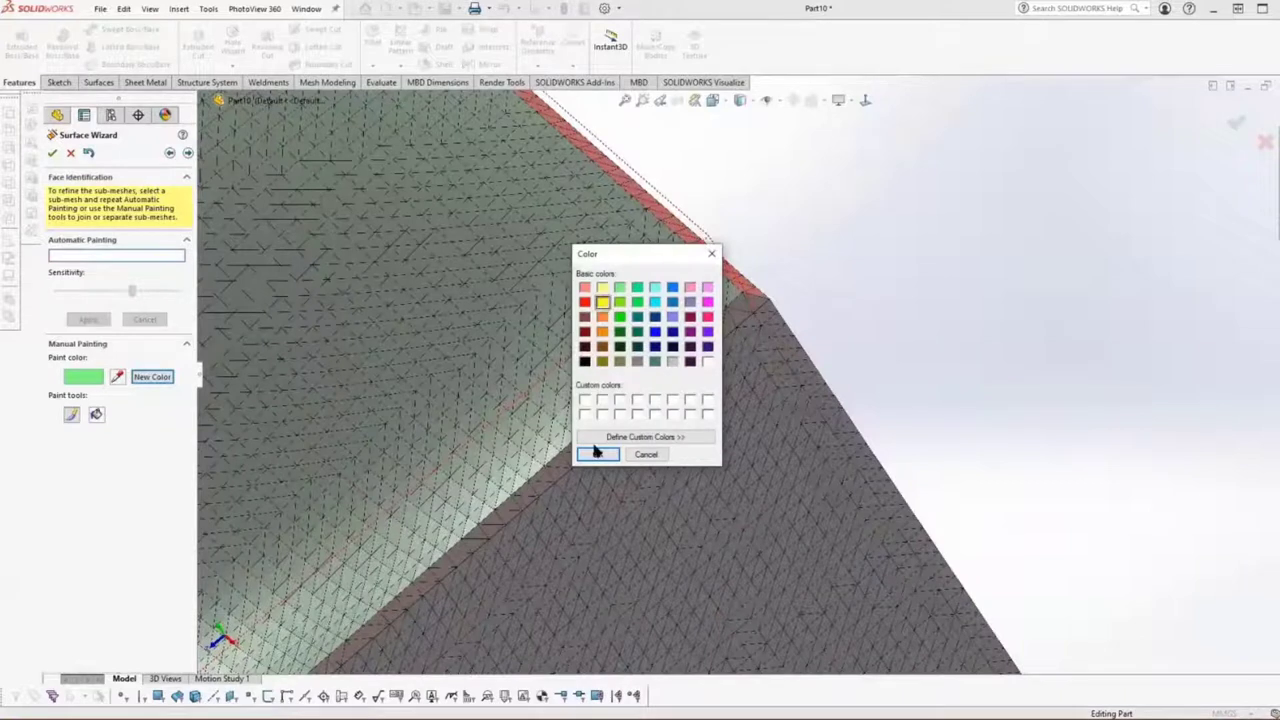
left_click(597, 453)
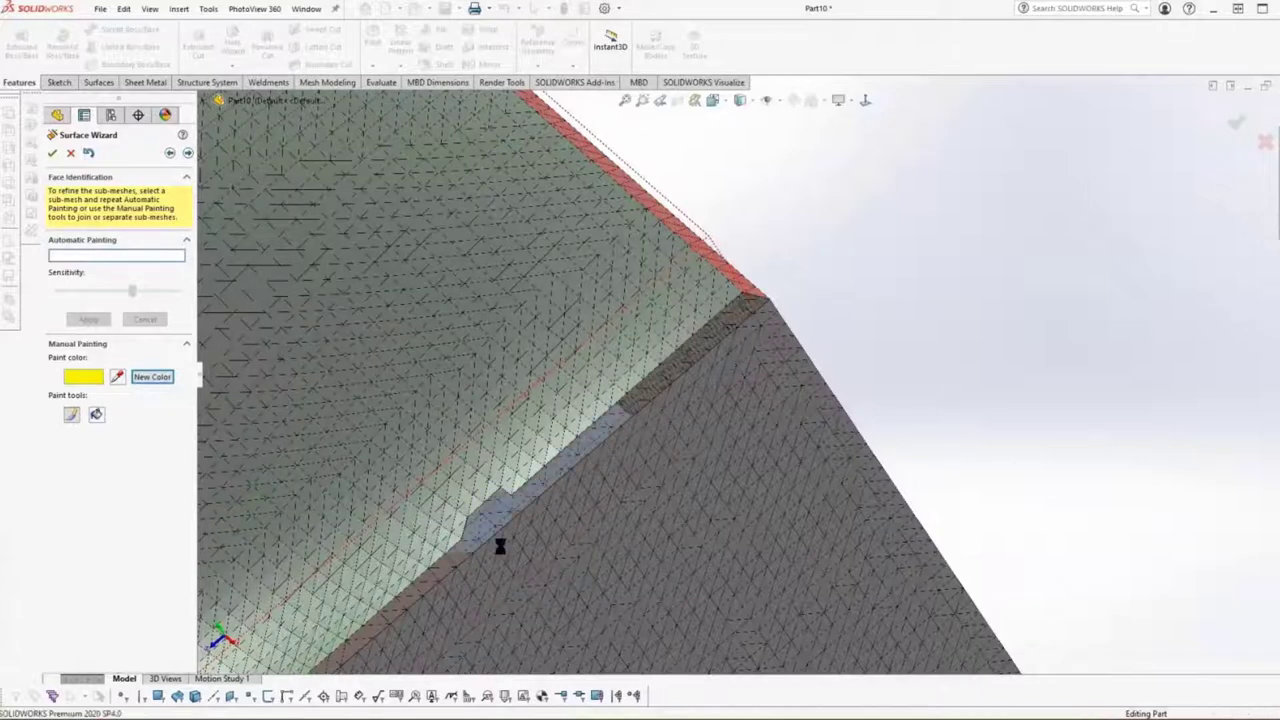
scroll(543, 543, "up", 2)
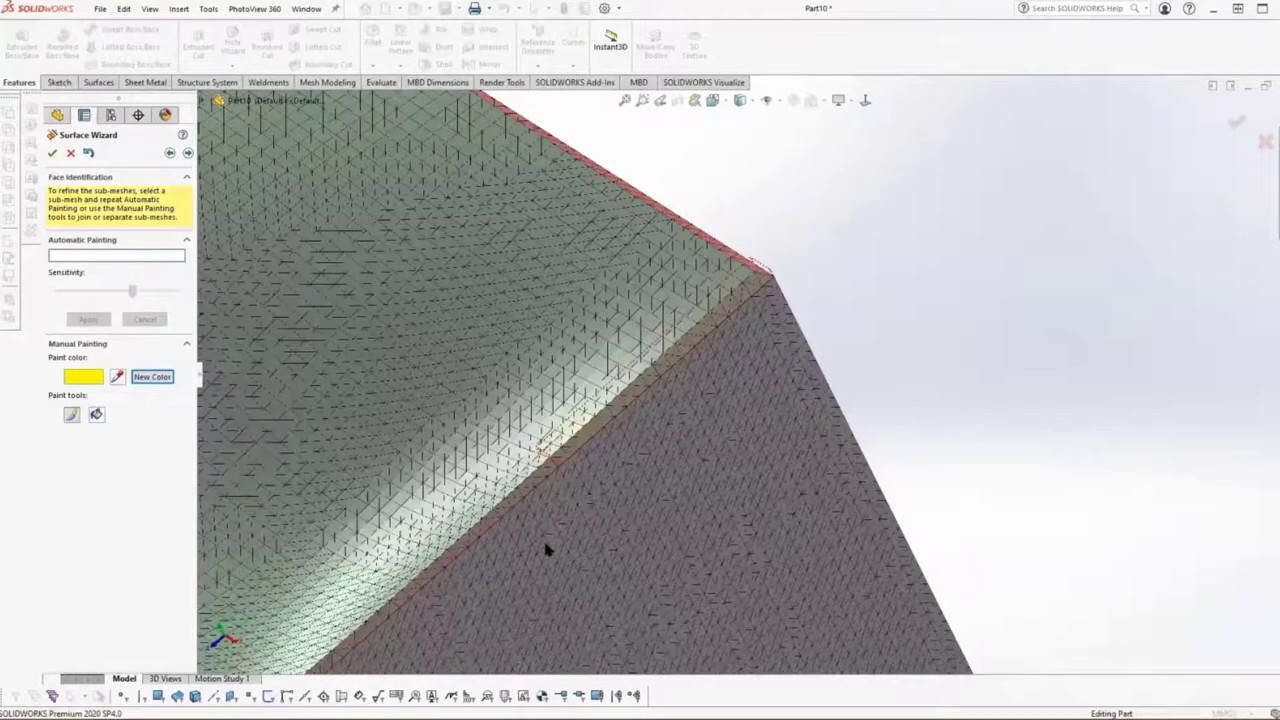
middle_click_drag(545, 544, 576, 532)
scroll(480, 491, "down", 2)
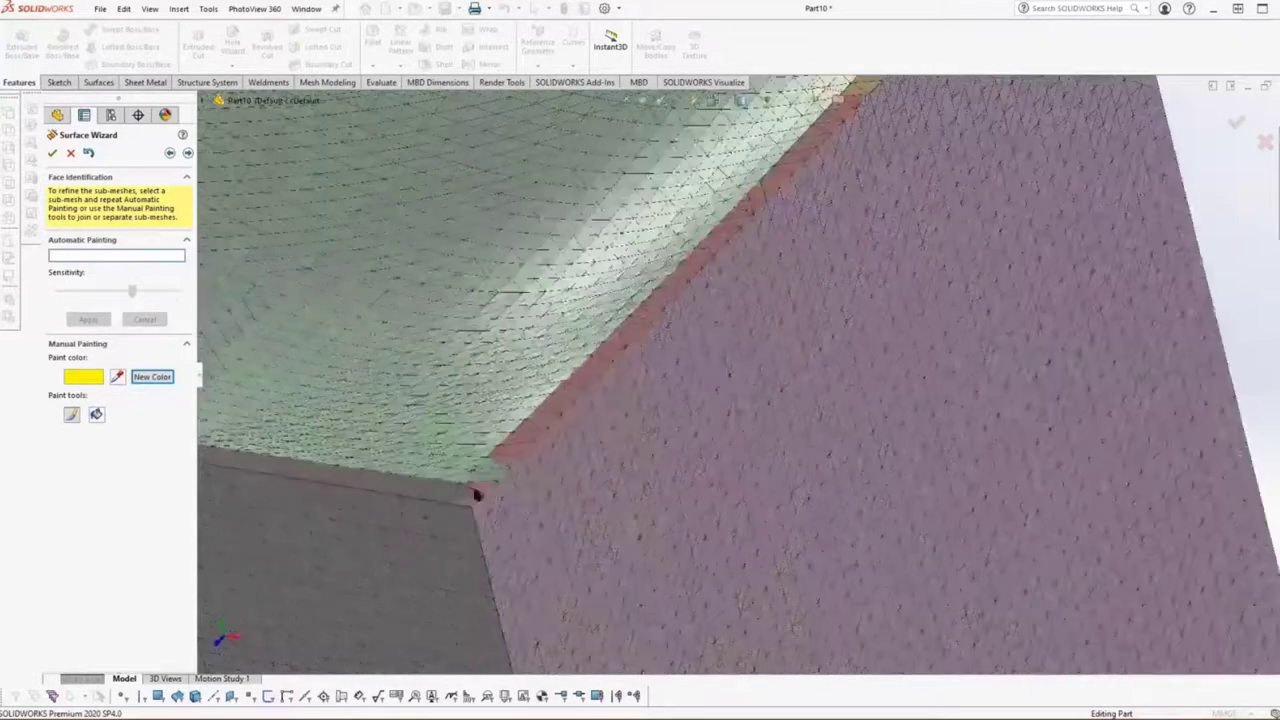
left_click_drag(667, 306, 840, 122)
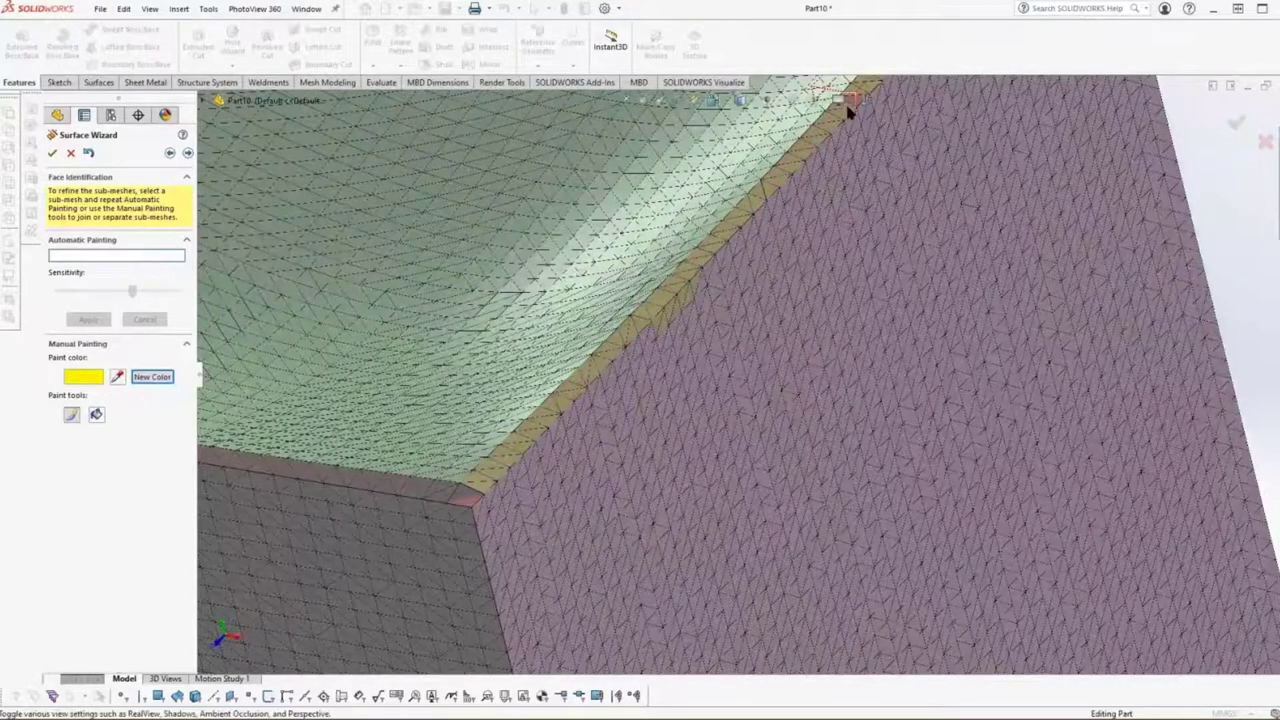
Pick up the top face's green again and repaint the stray yellow facets beside the rim strip
middle_click_drag(820, 258, 814, 287)
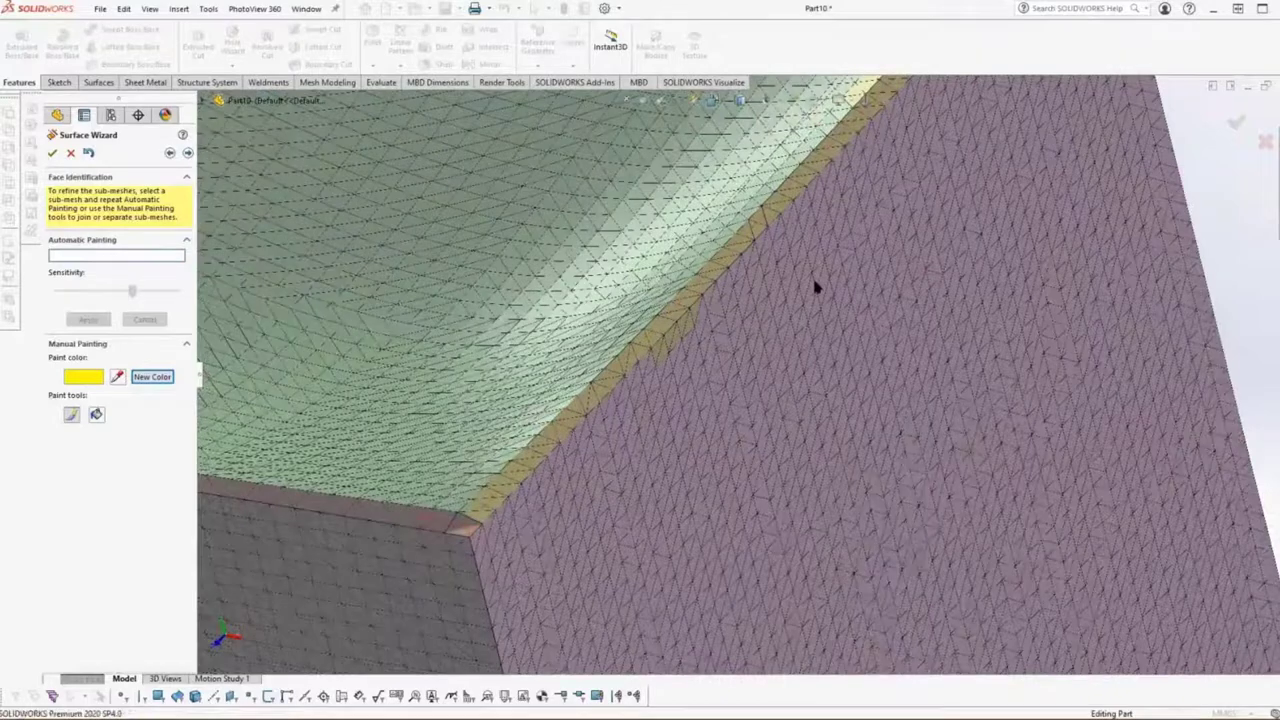
scroll(808, 300, "down", 2)
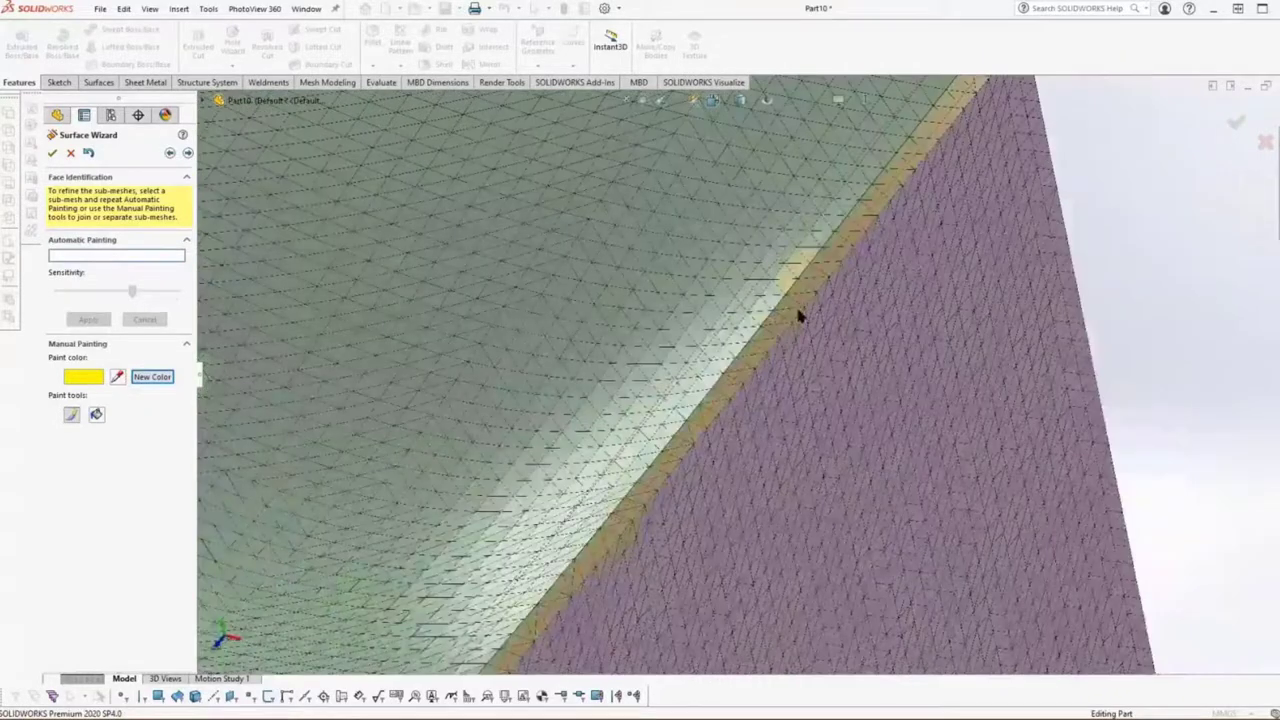
scroll(798, 311, "down", 1)
left_click(746, 304)
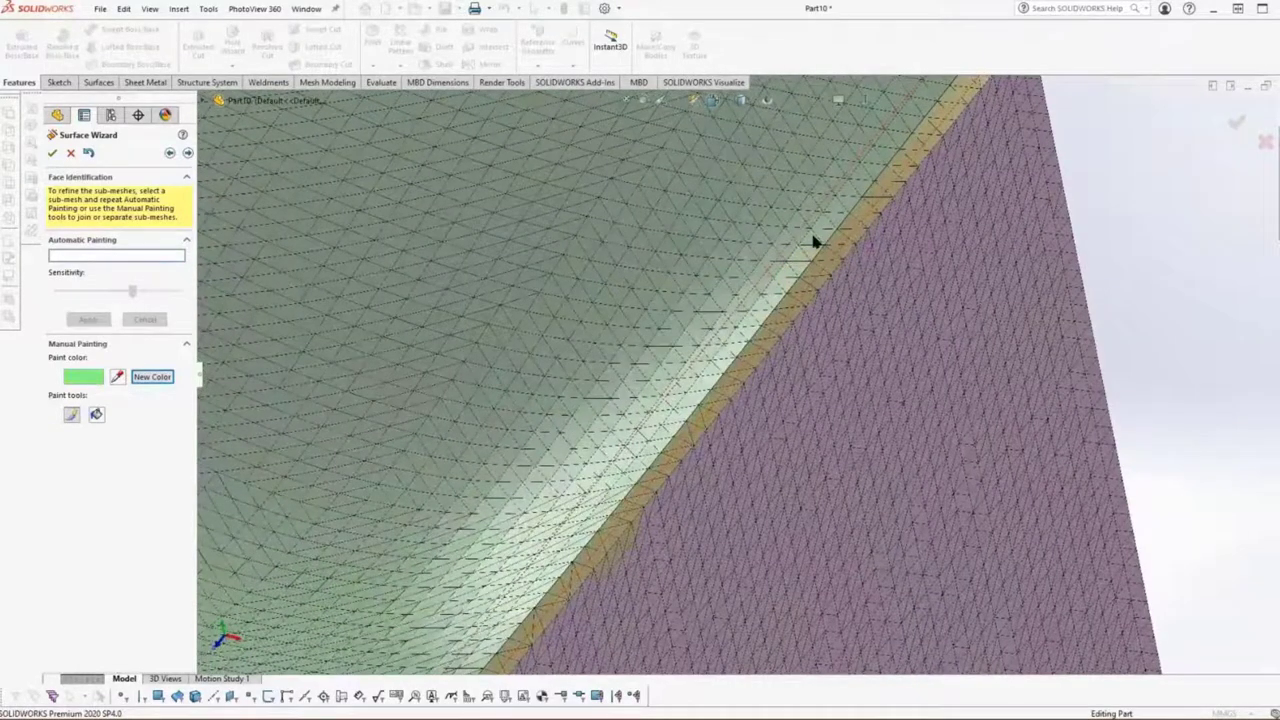
scroll(730, 322, "up", 3)
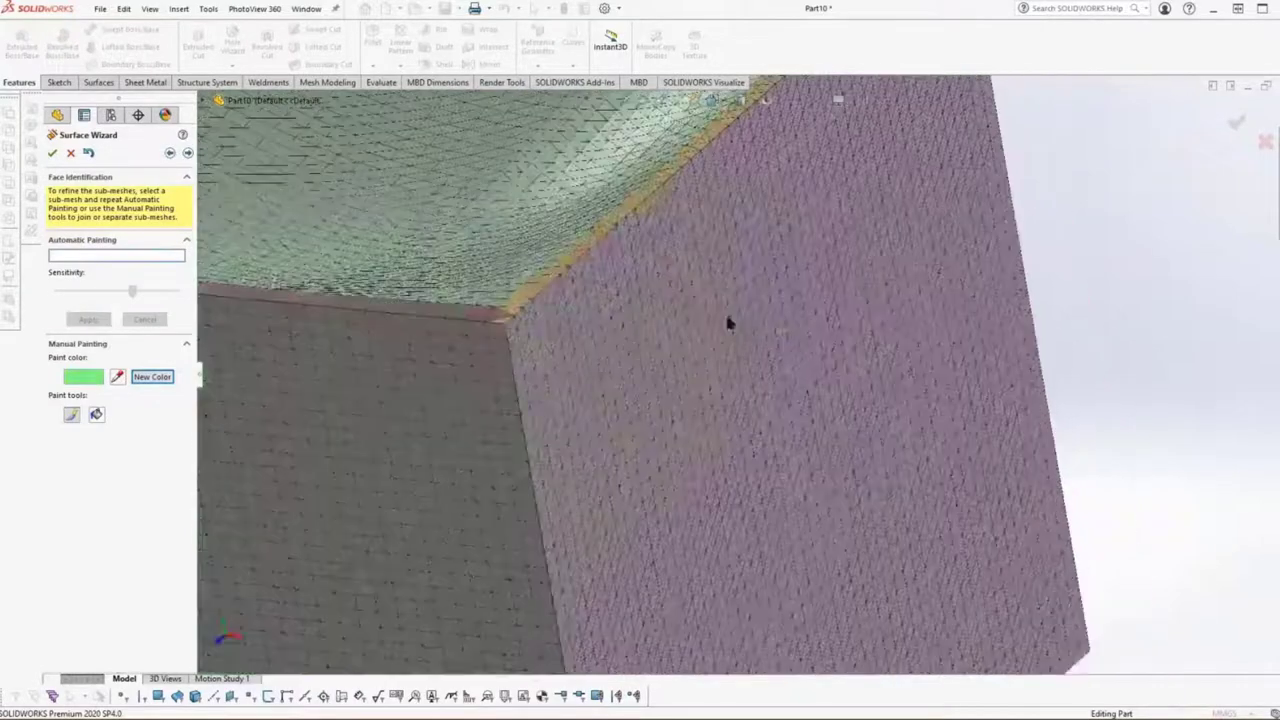
scroll(728, 322, "down", 2)
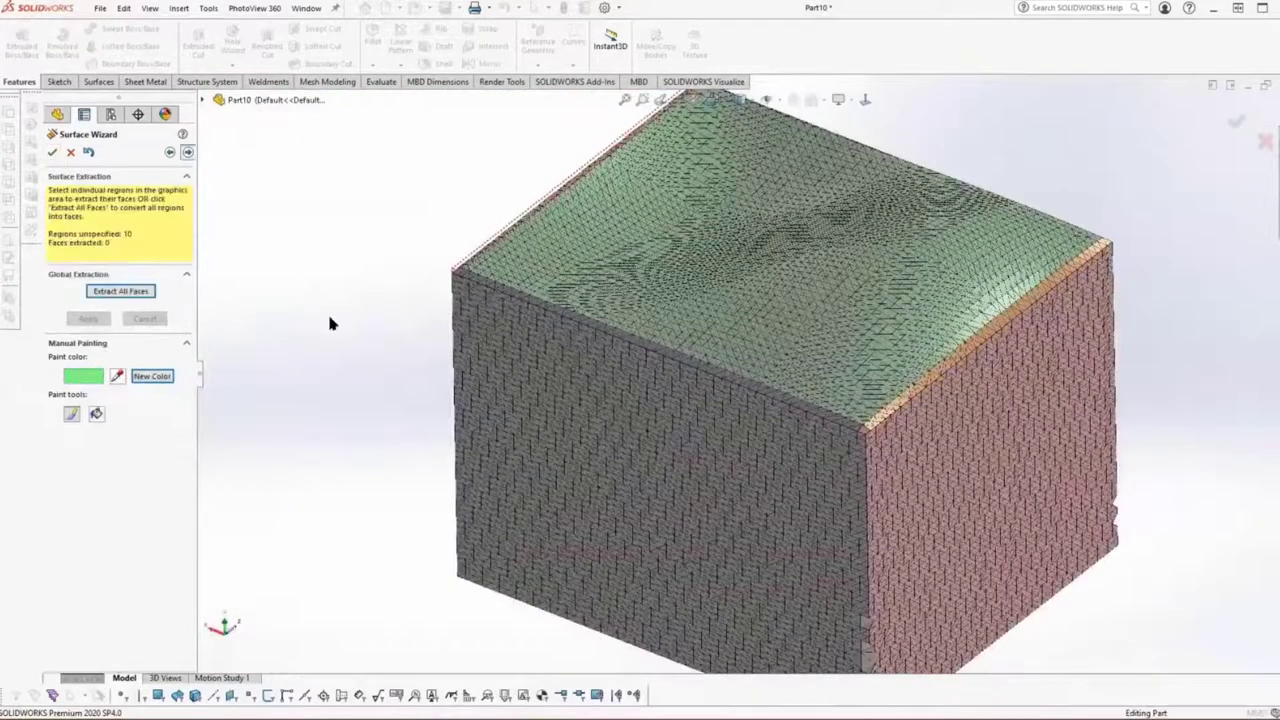
Extract all painted regions as faces and accept the Surface Wizard result
left_click(121, 291)
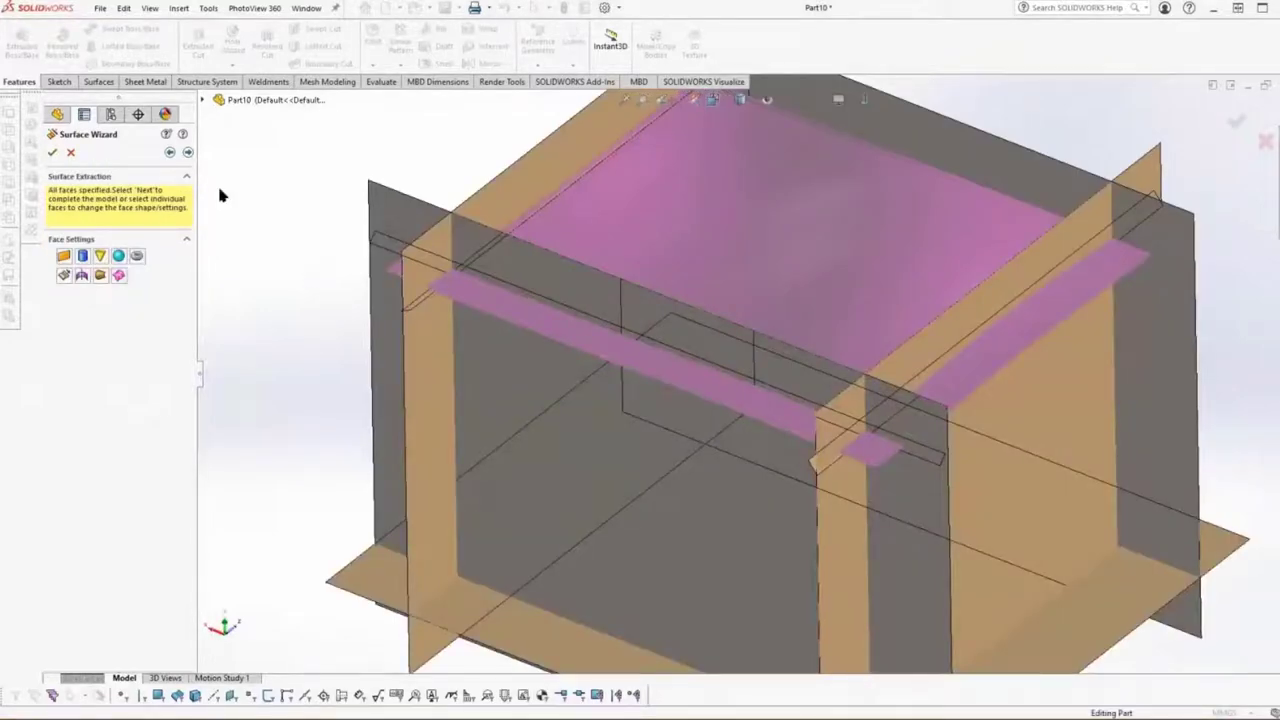
key("f")
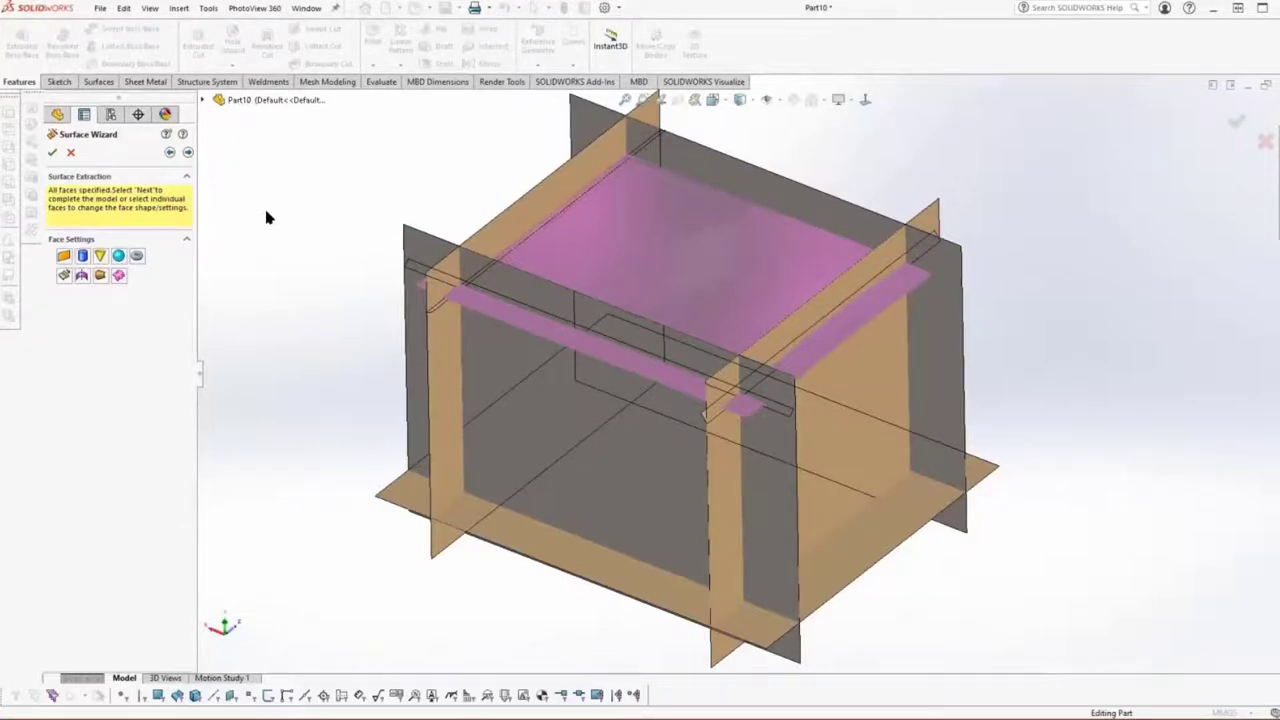
left_click(52, 152)
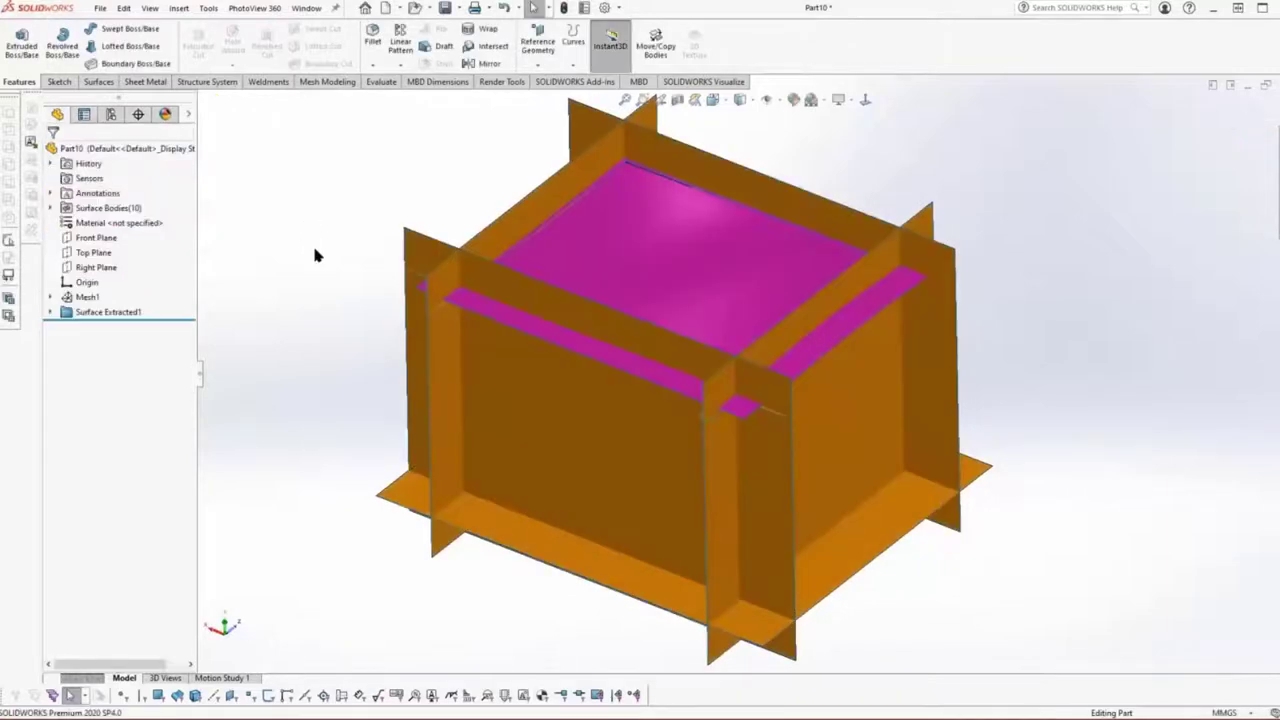
Examine the extracted surfaces from several sides, starting from the isometric view
key("ctrl+7")
key("Down")
key("Down")
key("Down")
key("Down")
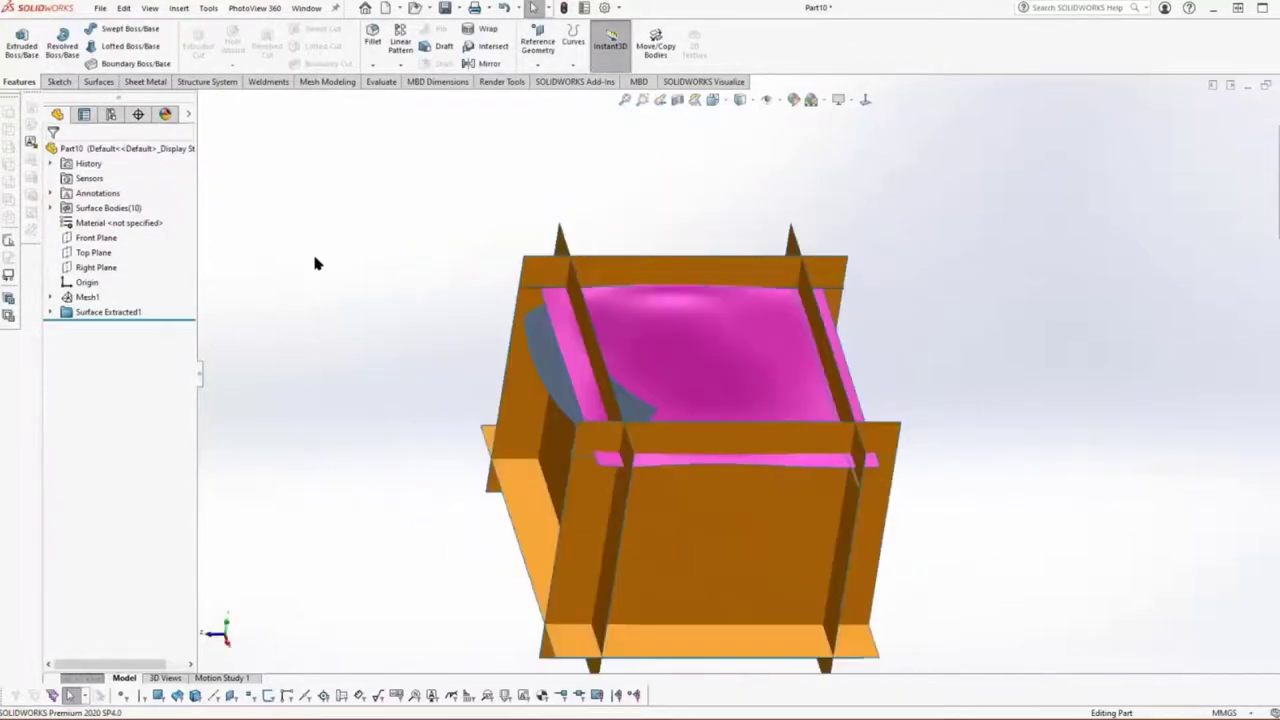
key("Left")
key("Left")
key("Left")
key("Left")
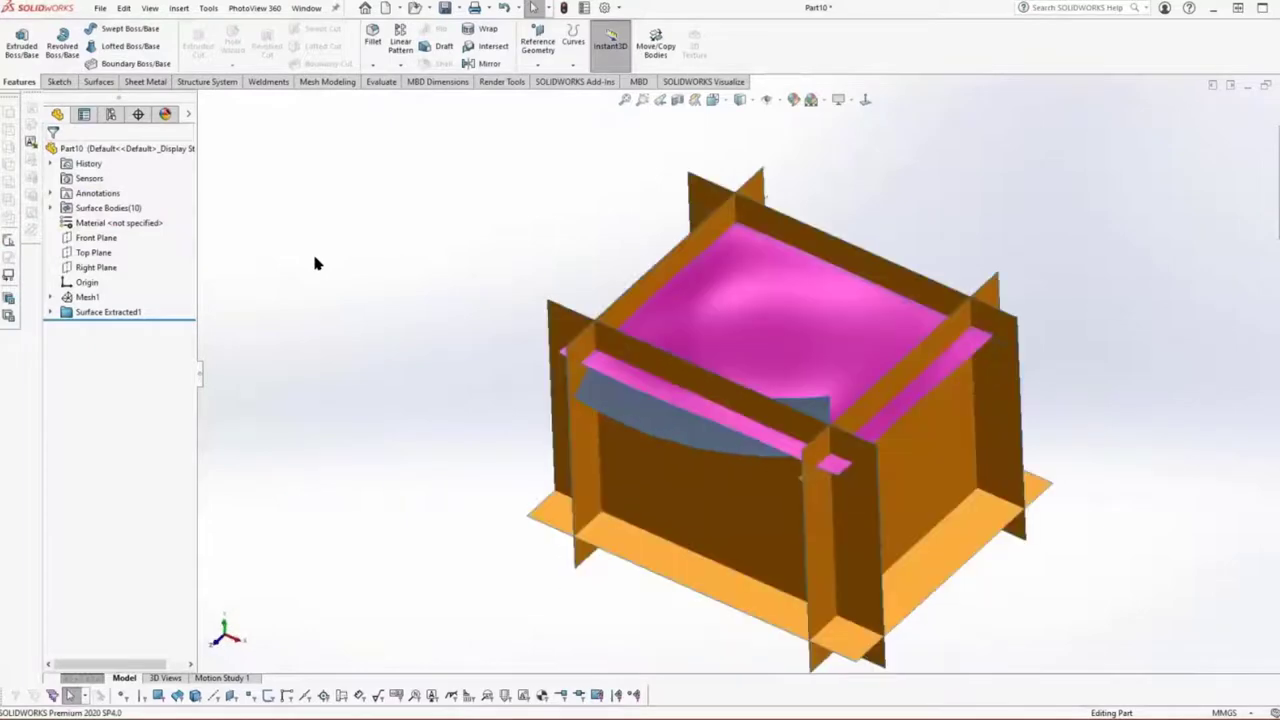
key("Right")
key("Right")
key("Right")
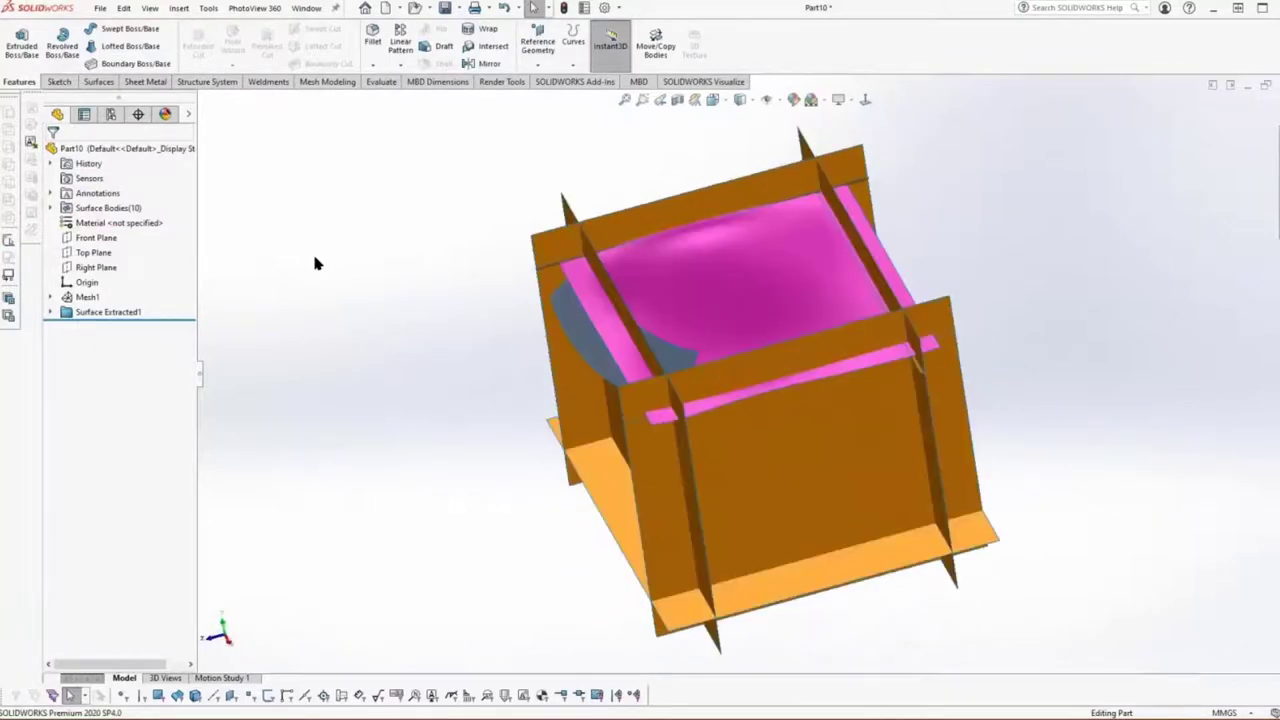
key("z")
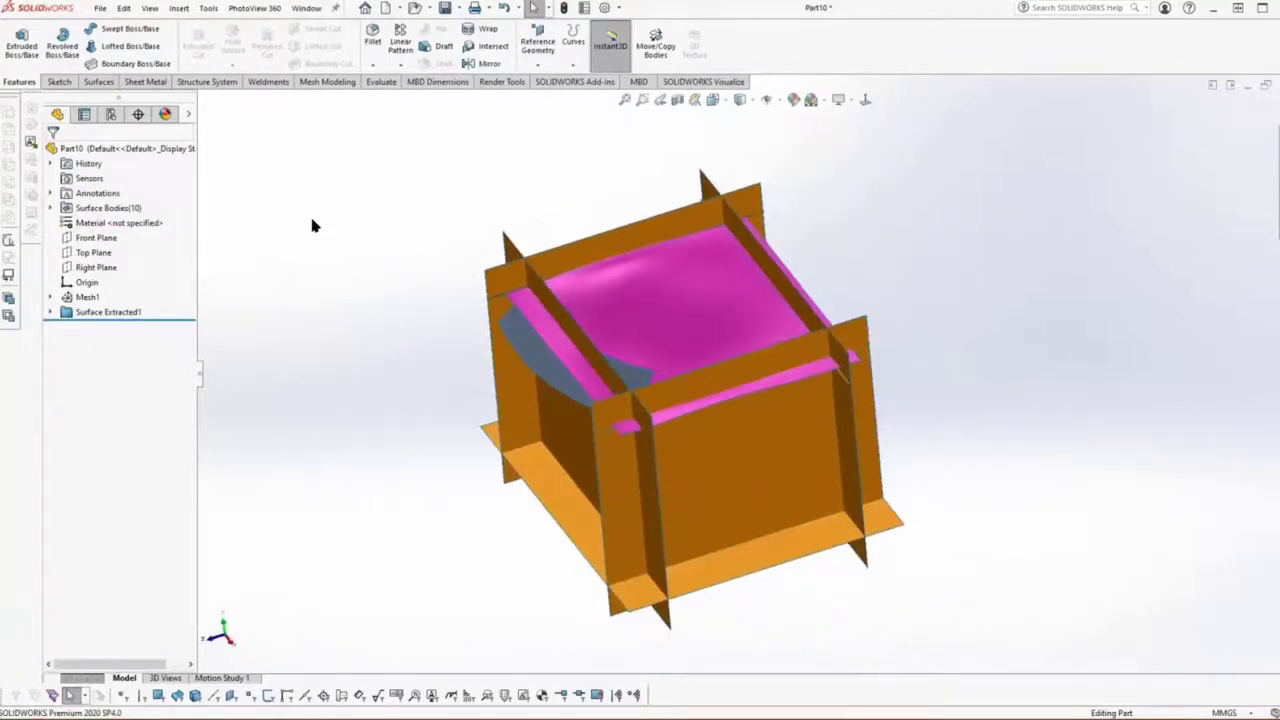
Start a mutual surface trim and select the five planar box surfaces together with the curved pink top surface as trimming surfaces
left_click(98, 81)
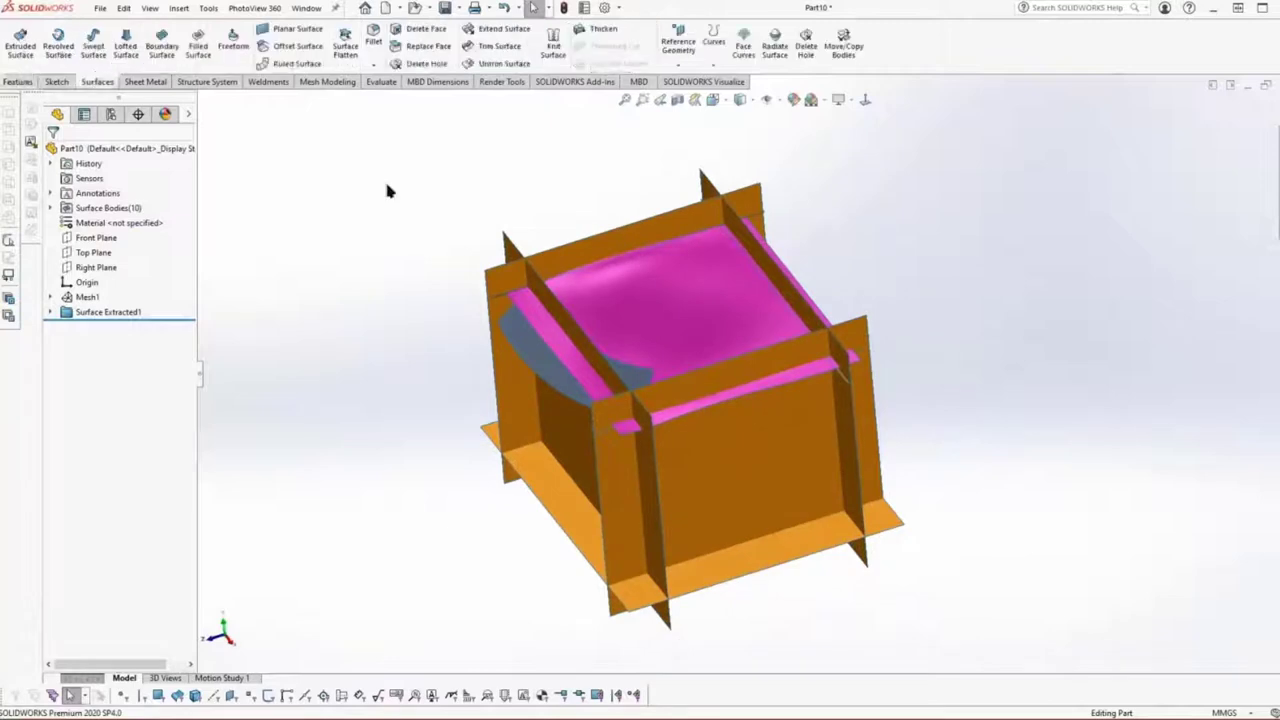
left_click(500, 47)
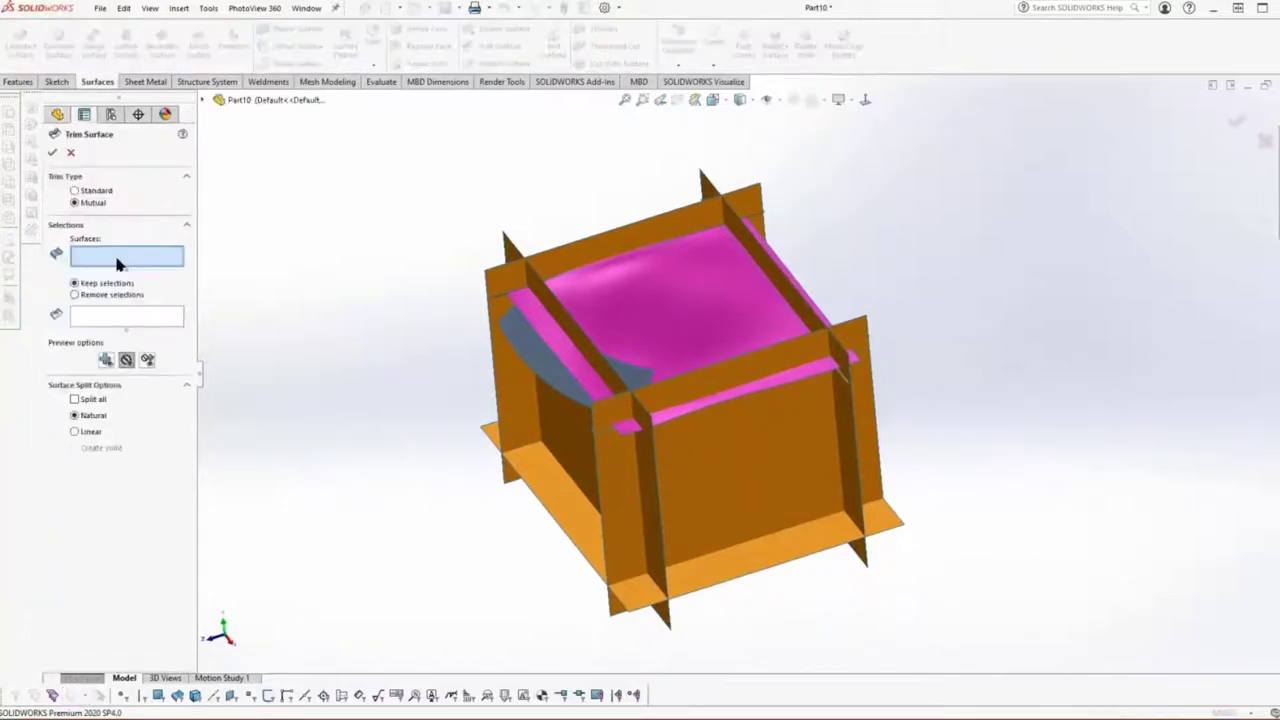
left_click(530, 446)
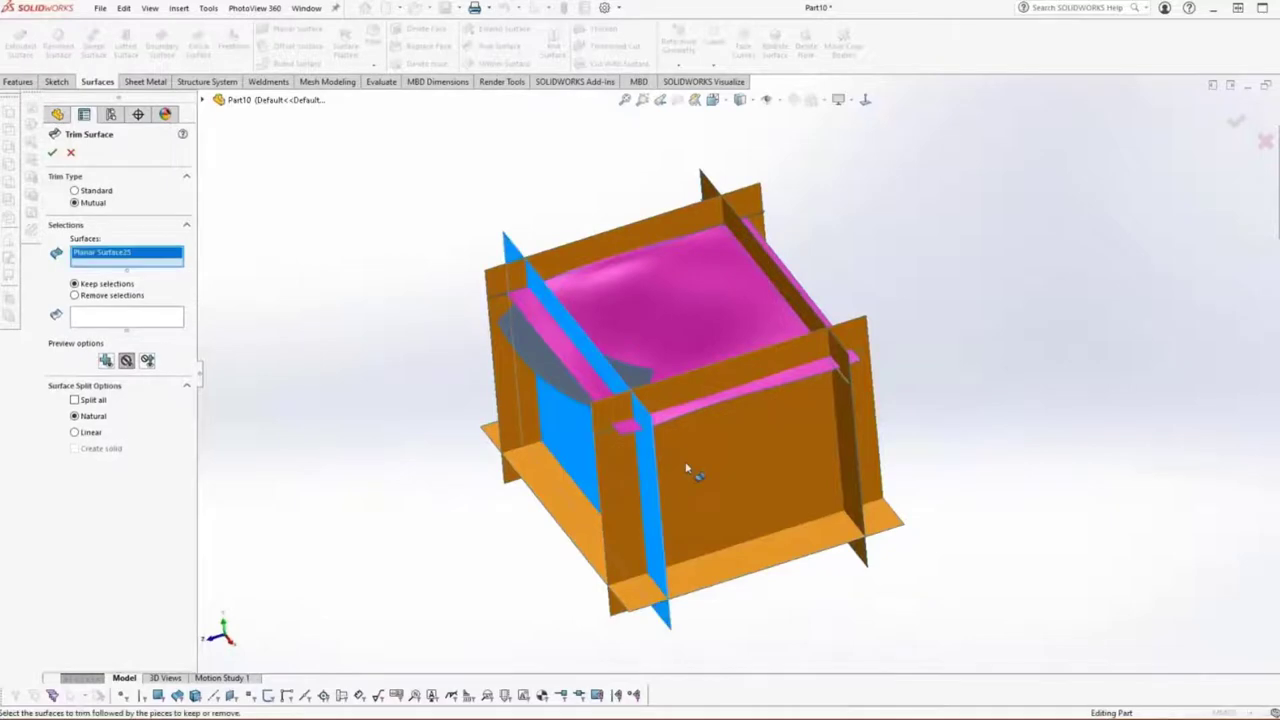
left_click(705, 430)
left_click(734, 334)
left_click(849, 412)
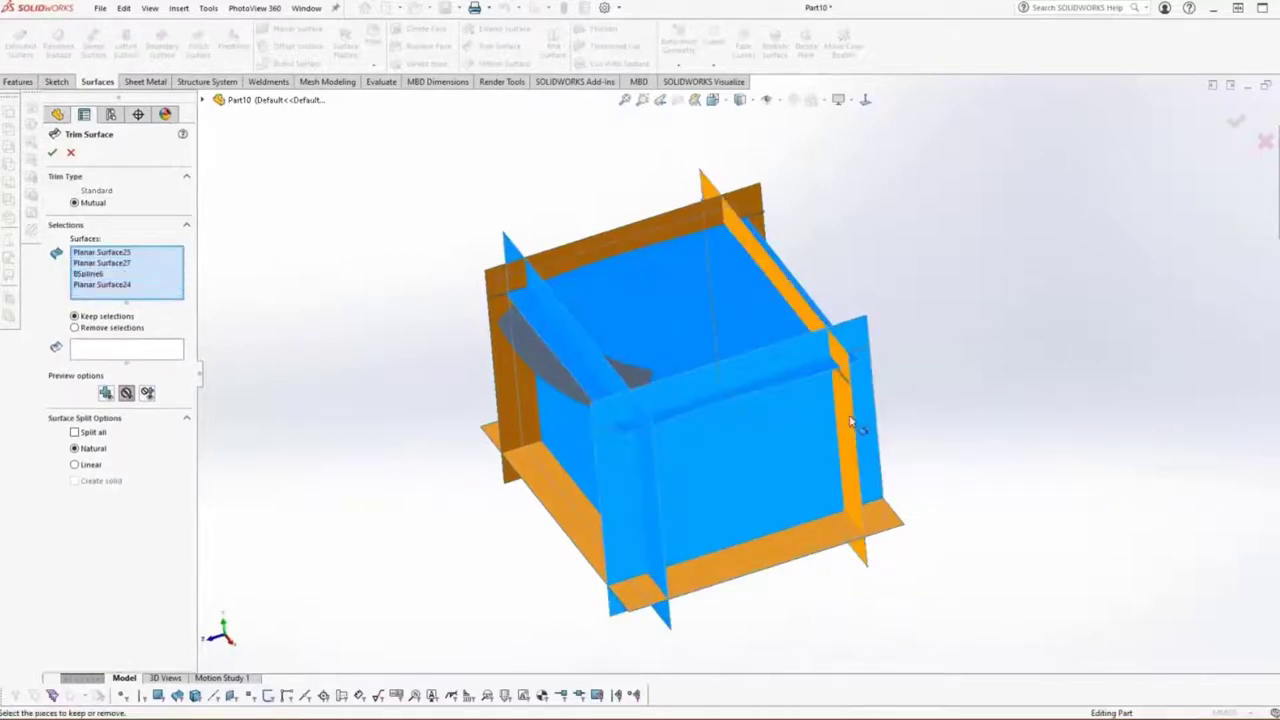
left_click(820, 540)
left_click(502, 394)
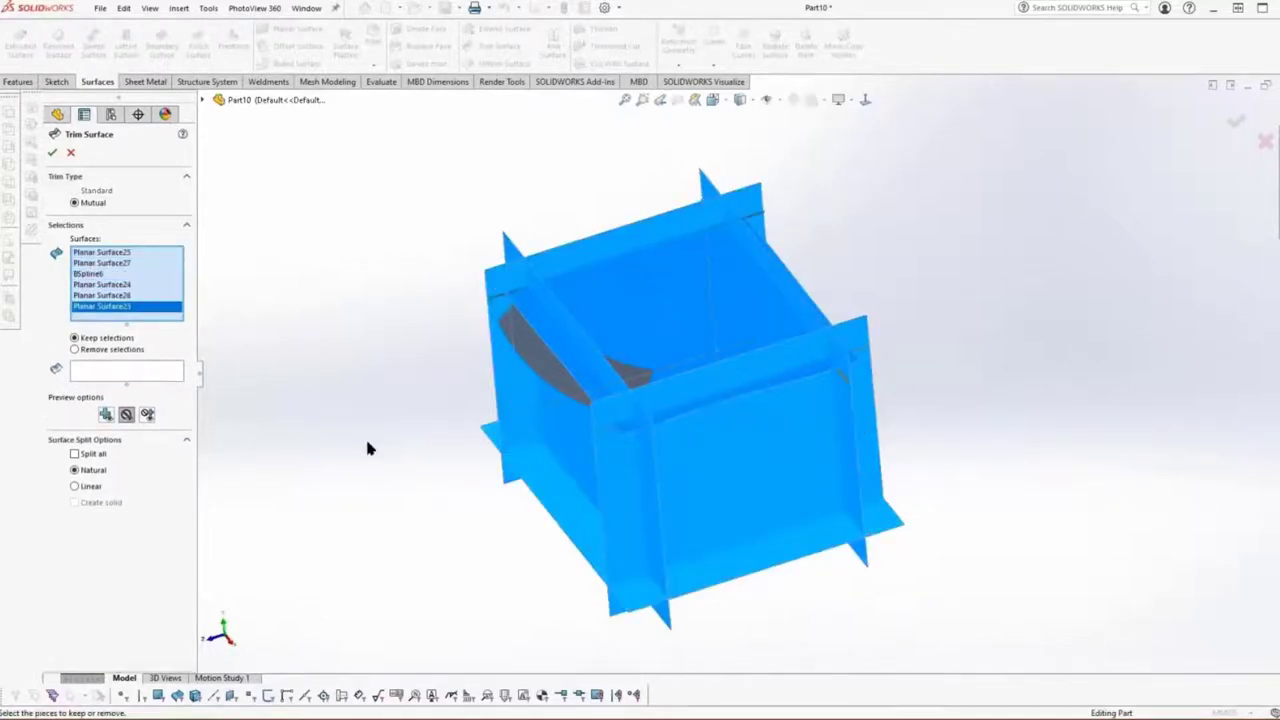
Keep only the curved top piece and the inner box wall and bottom pieces, and accept the mutual trim
left_click(127, 372)
left_click(700, 323)
left_click(586, 423)
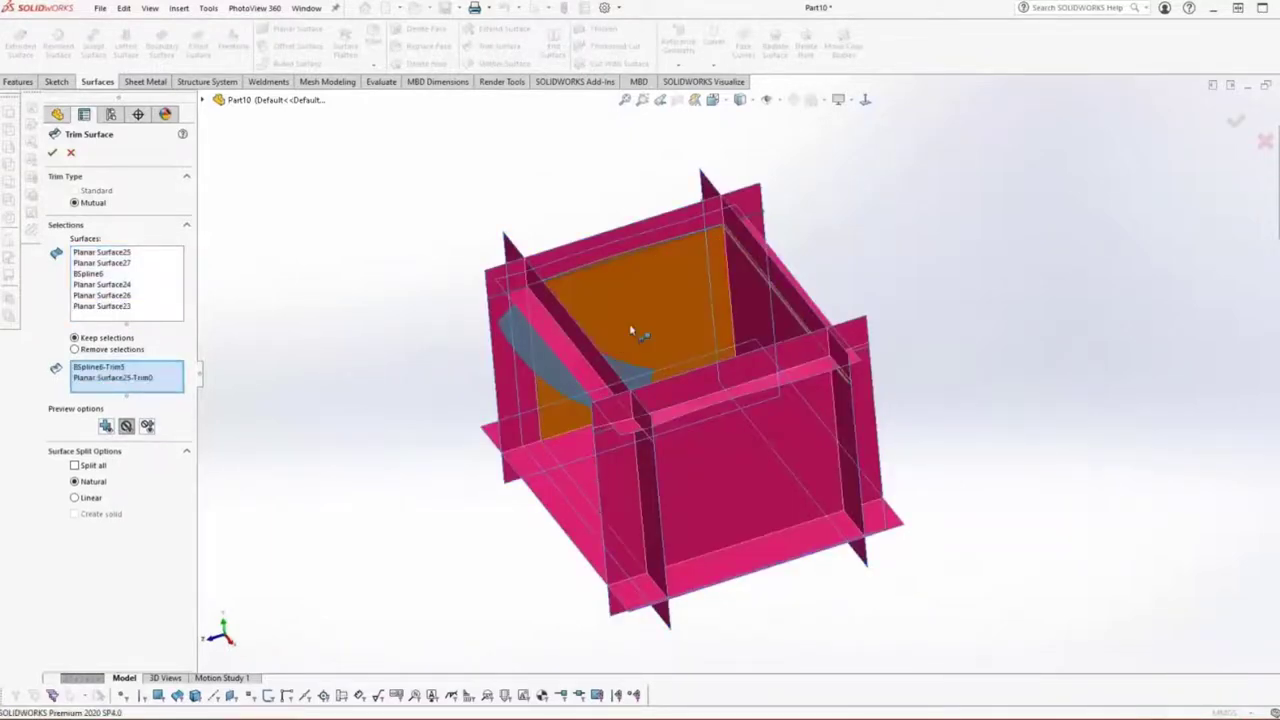
left_click(634, 331)
left_click(757, 329)
left_click(749, 471)
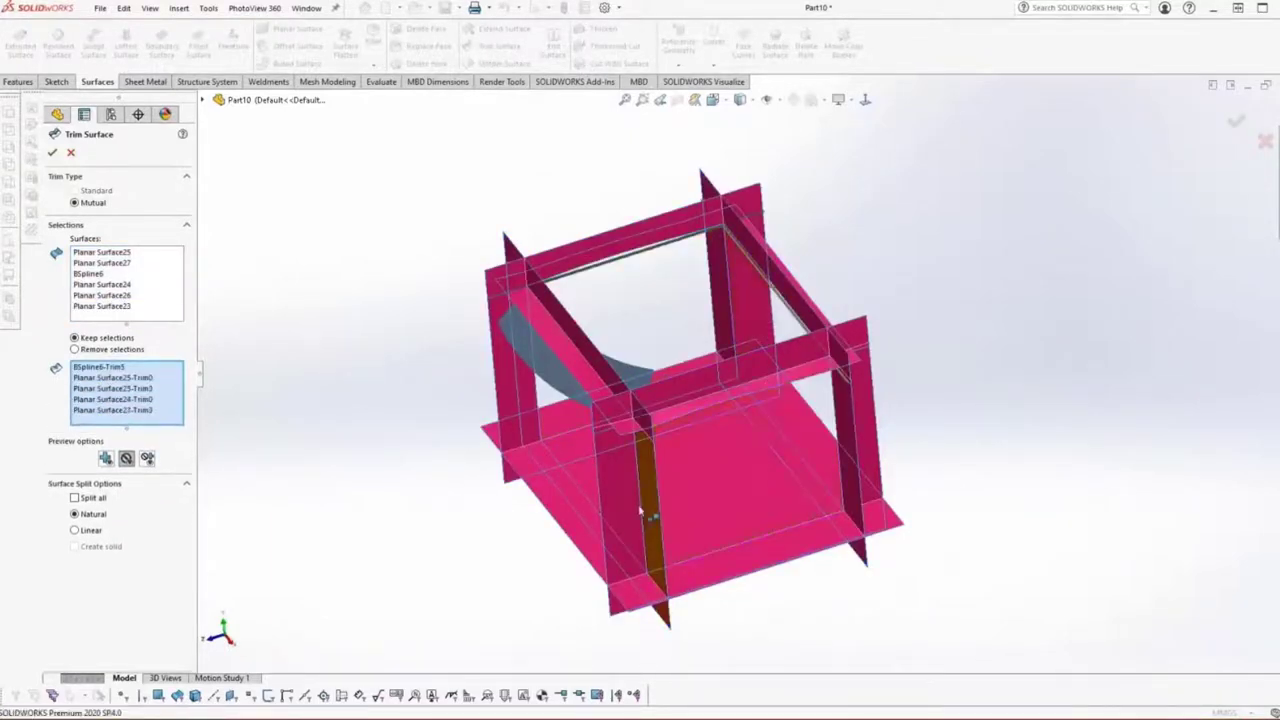
left_click(729, 503)
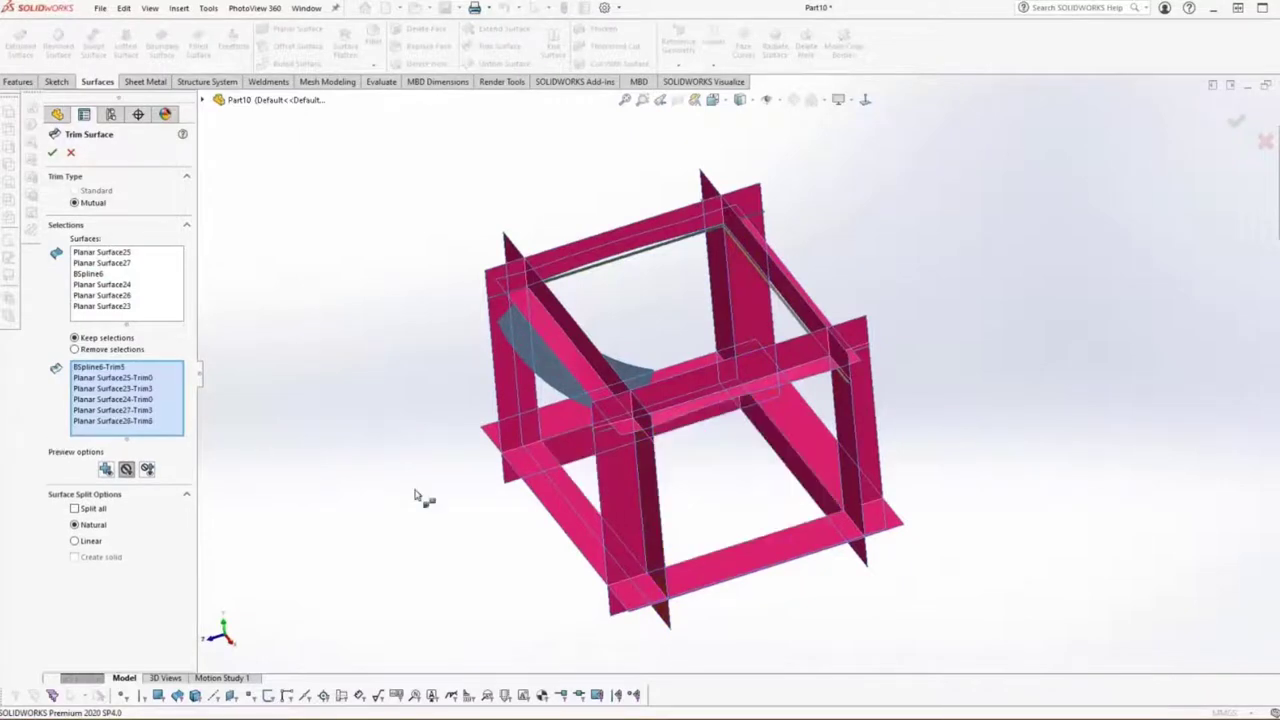
left_click(54, 153)
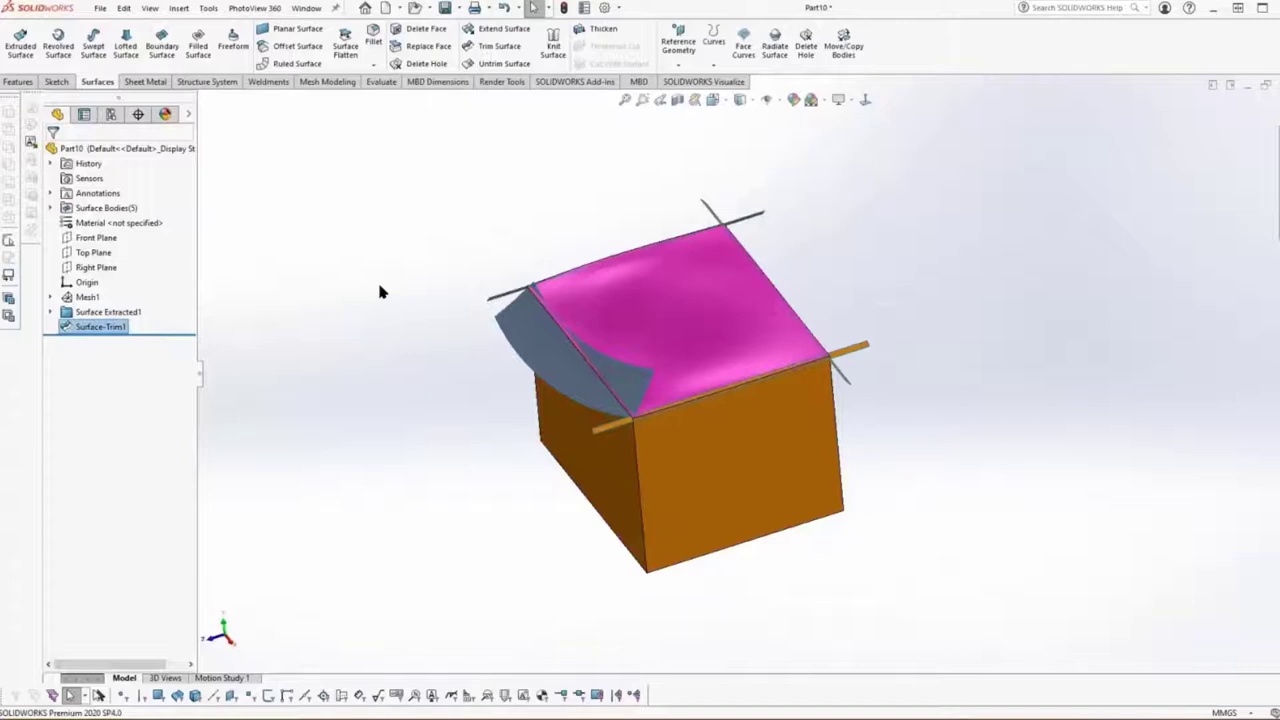
Extend the narrow orange rim strip along one side of the pink top by 22.54 mm with a linear extension
key("Escape")
key("Left")
key("Left")
key("Left")
key("Left")
key("Left")
key("Left")
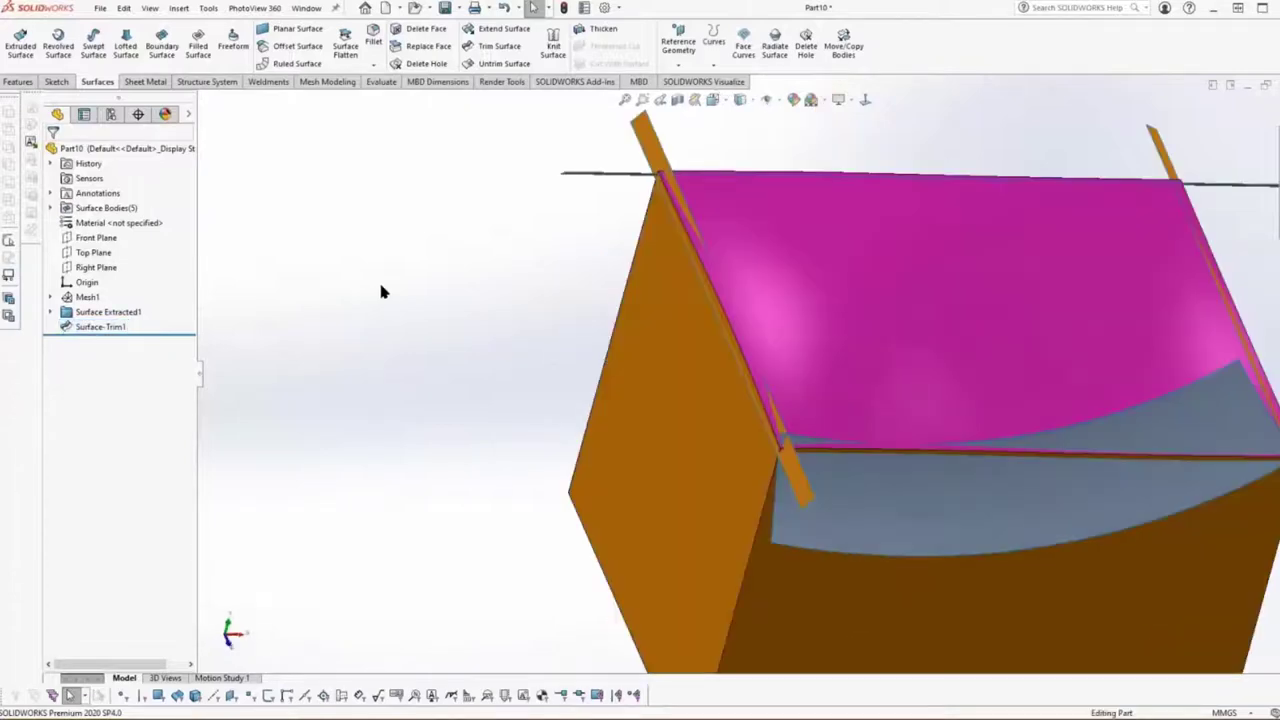
key("Left")
key("Left")
key("Left")
key("Left")
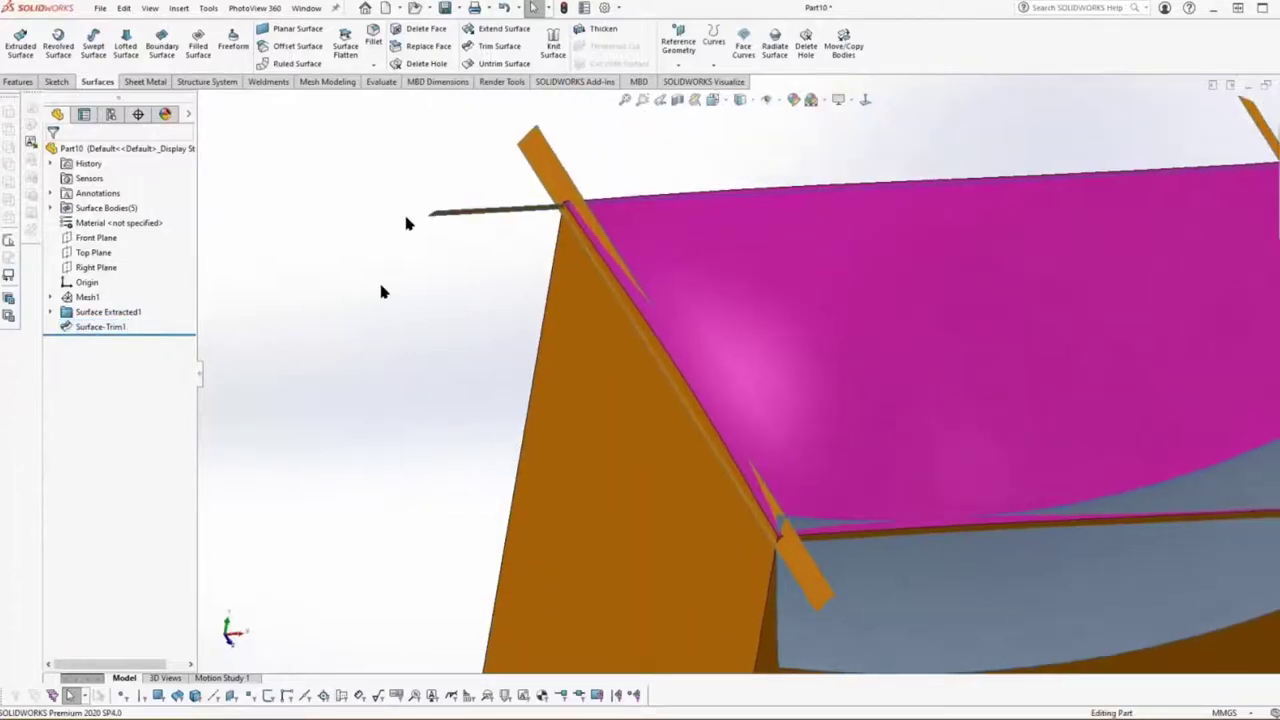
left_click(497, 28)
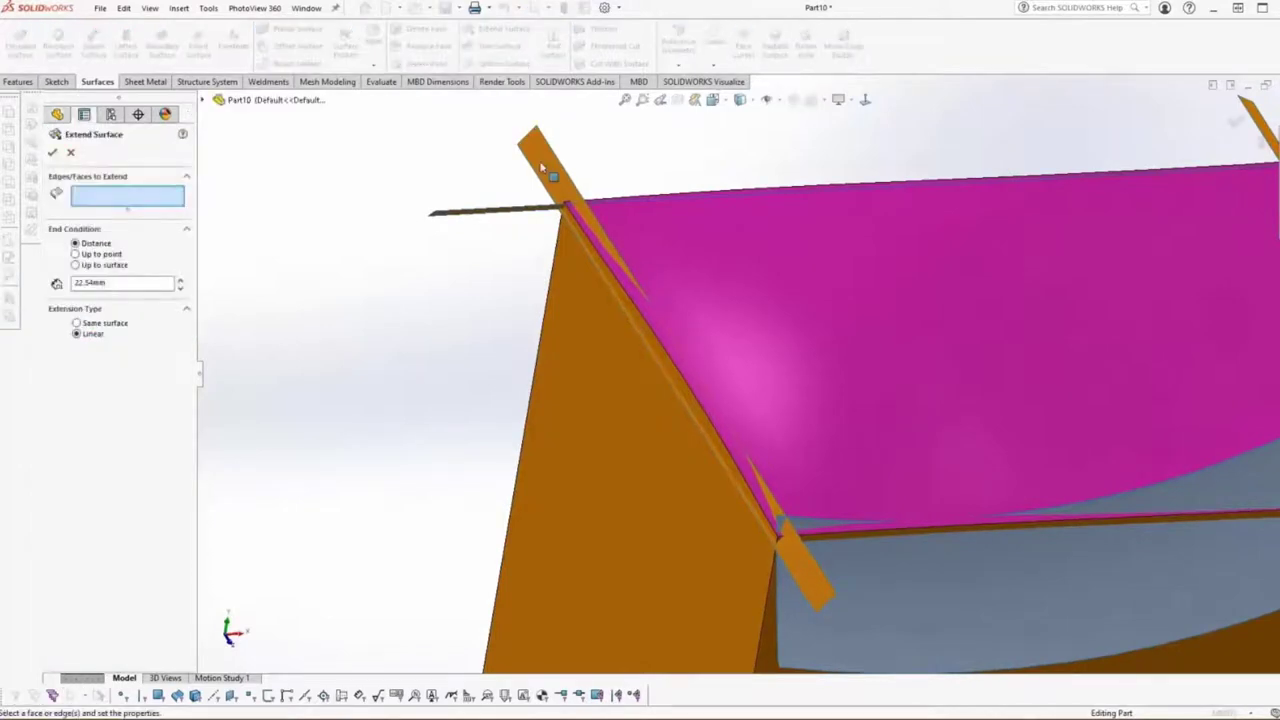
left_click(543, 168)
right_click(542, 168)
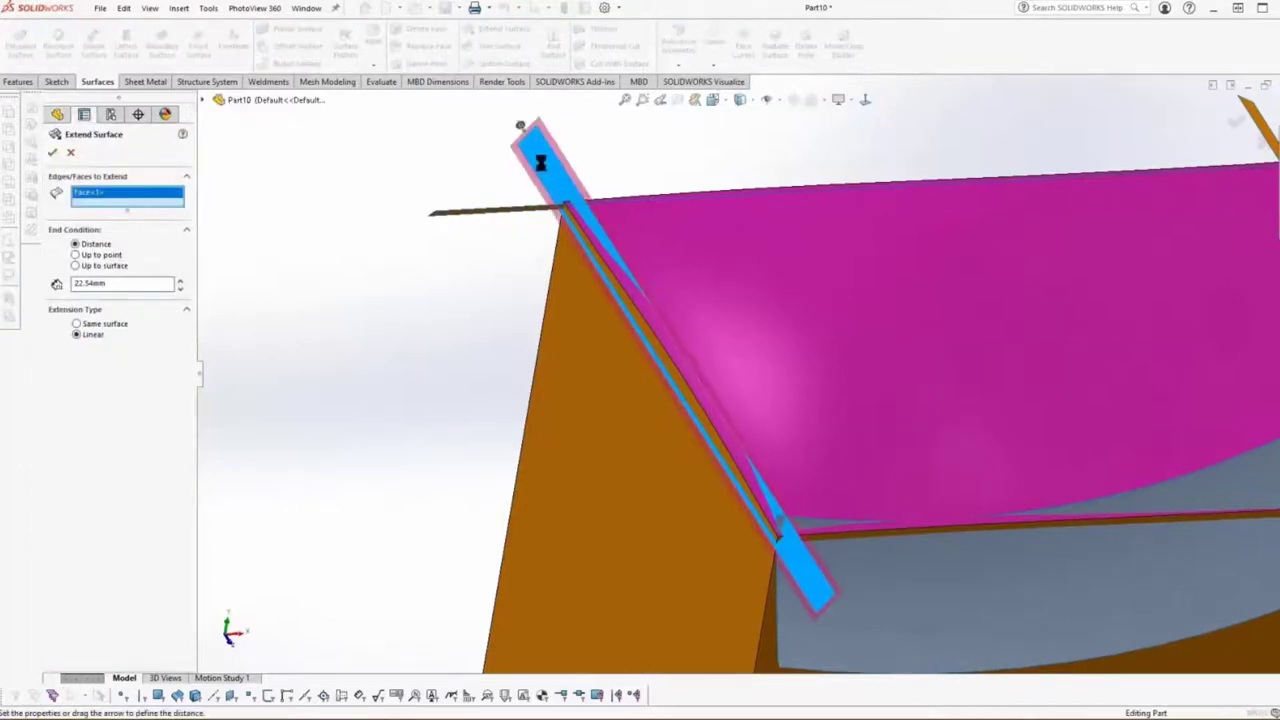
Edit that rim strip's surface extension and set its distance to 86.54 mm
key("Up")
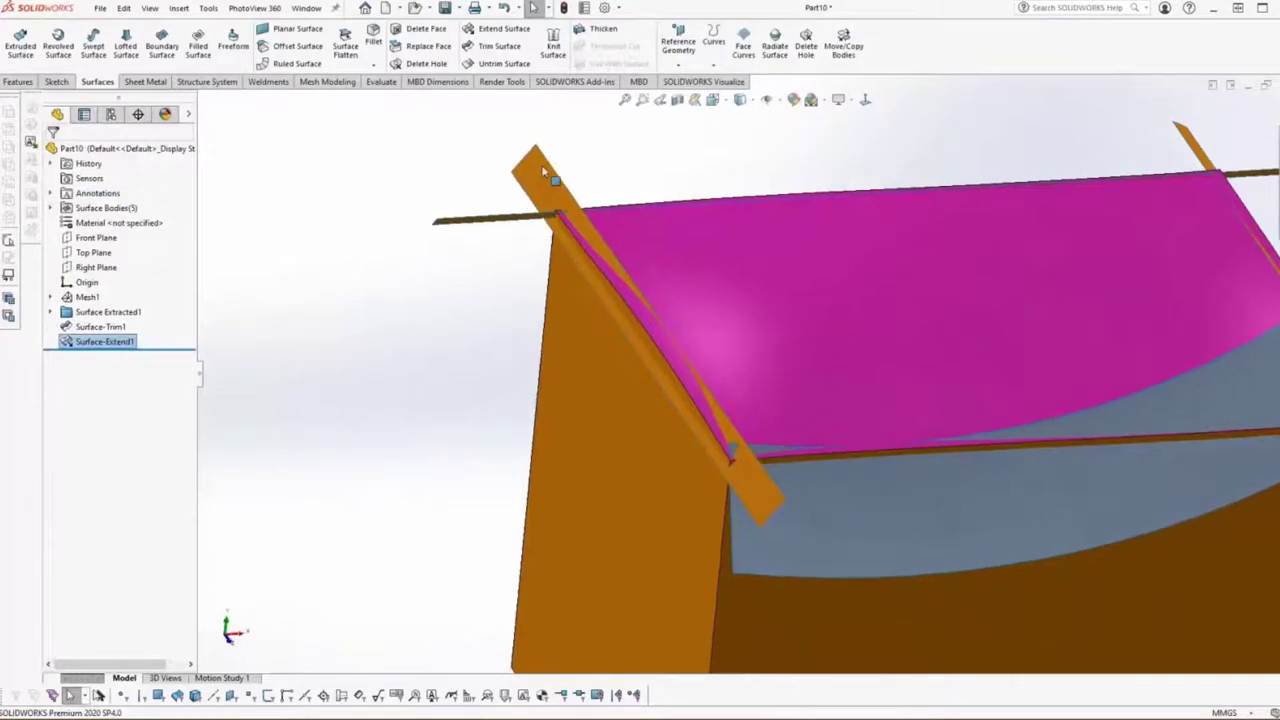
left_click(98, 342)
left_click(106, 306)
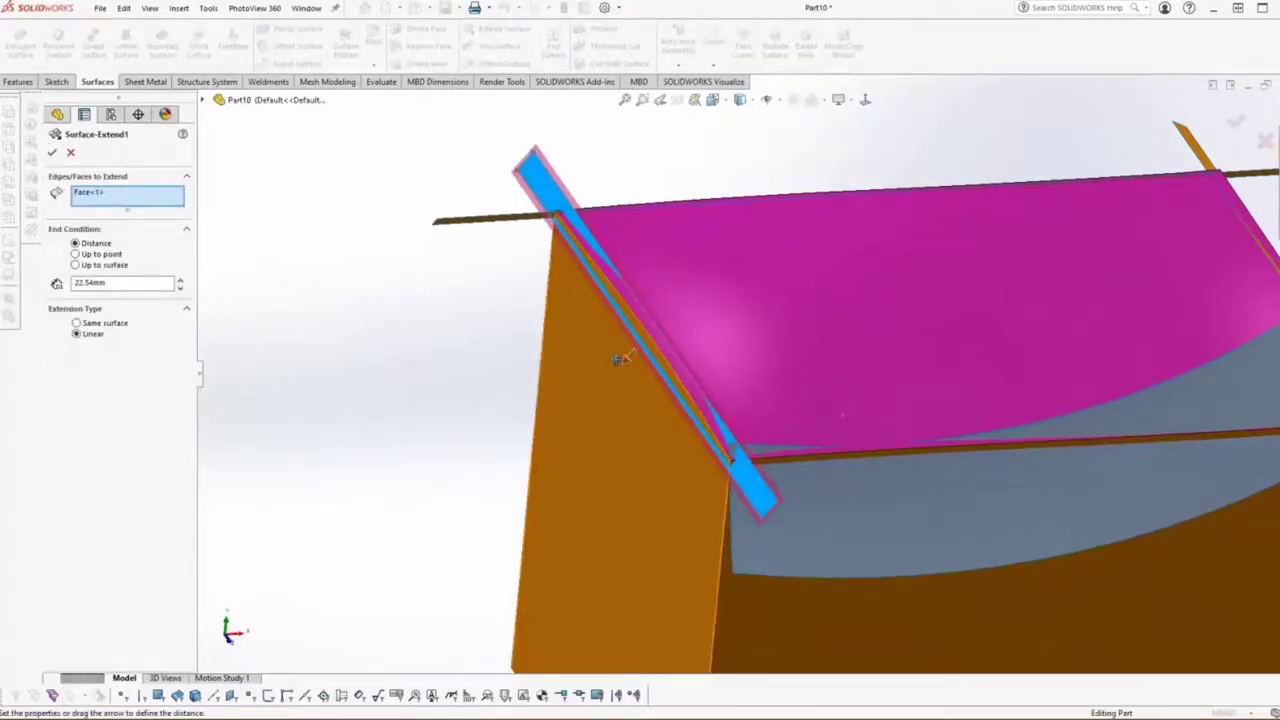
left_click_drag(627, 357, 618, 369)
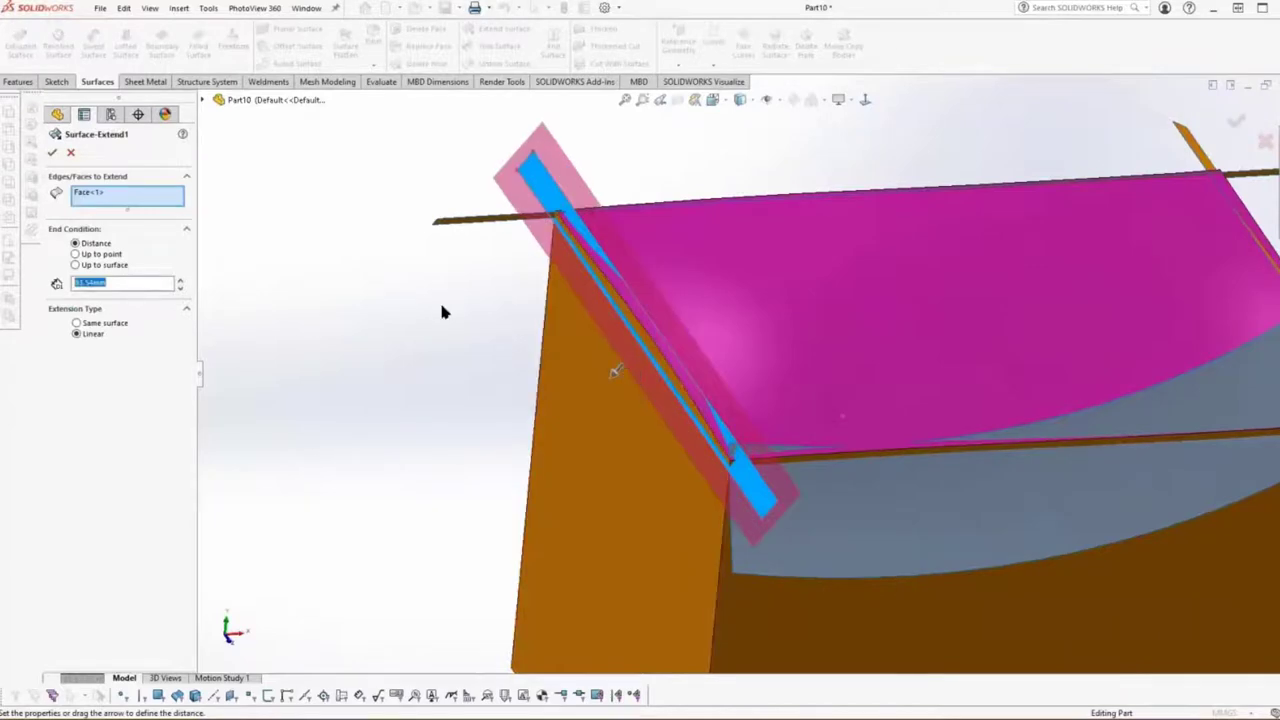
left_click(53, 152)
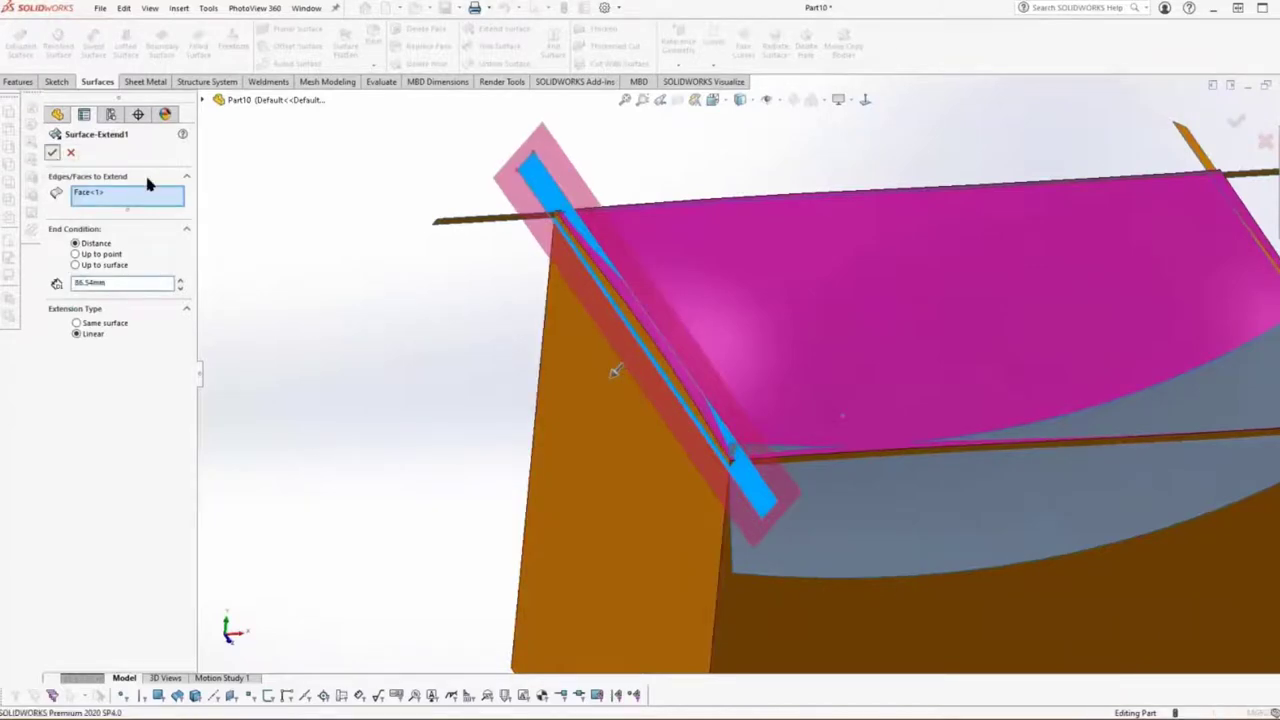
left_click(488, 328)
Extend the remaining three rim strip surfaces, including the grey curved one, past the box corners
key("ctrl+7")
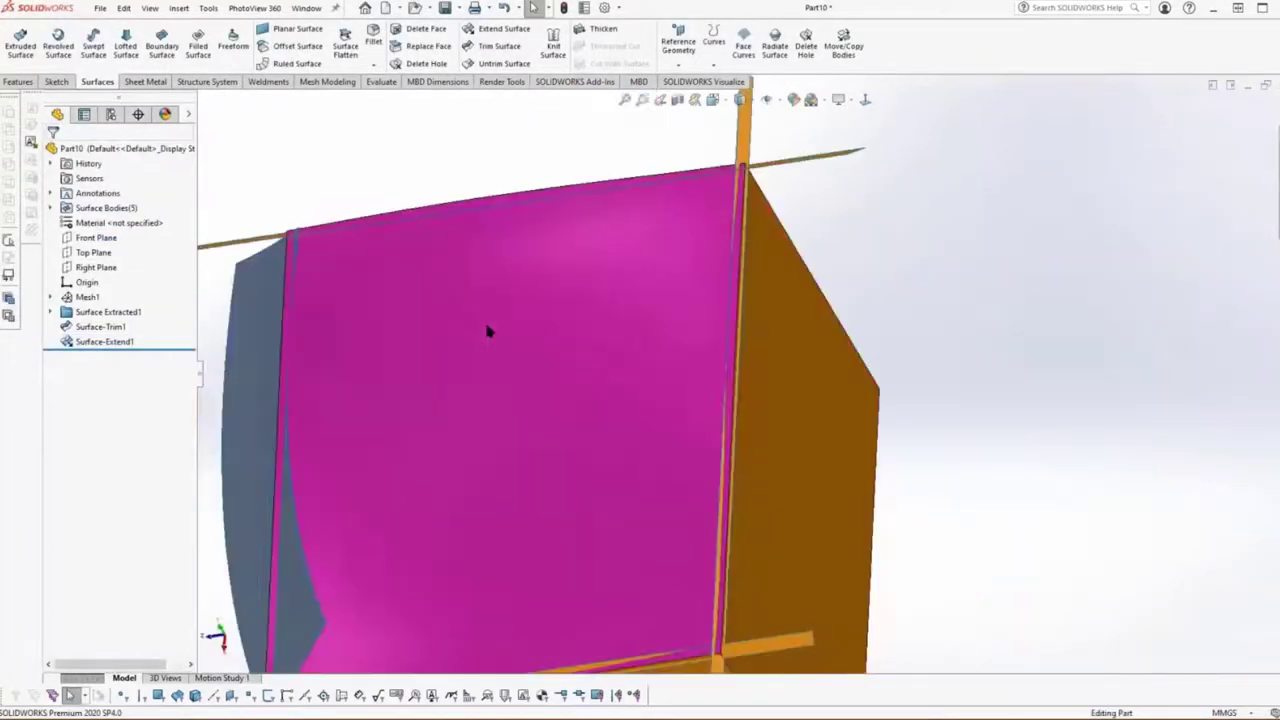
left_click(495, 28)
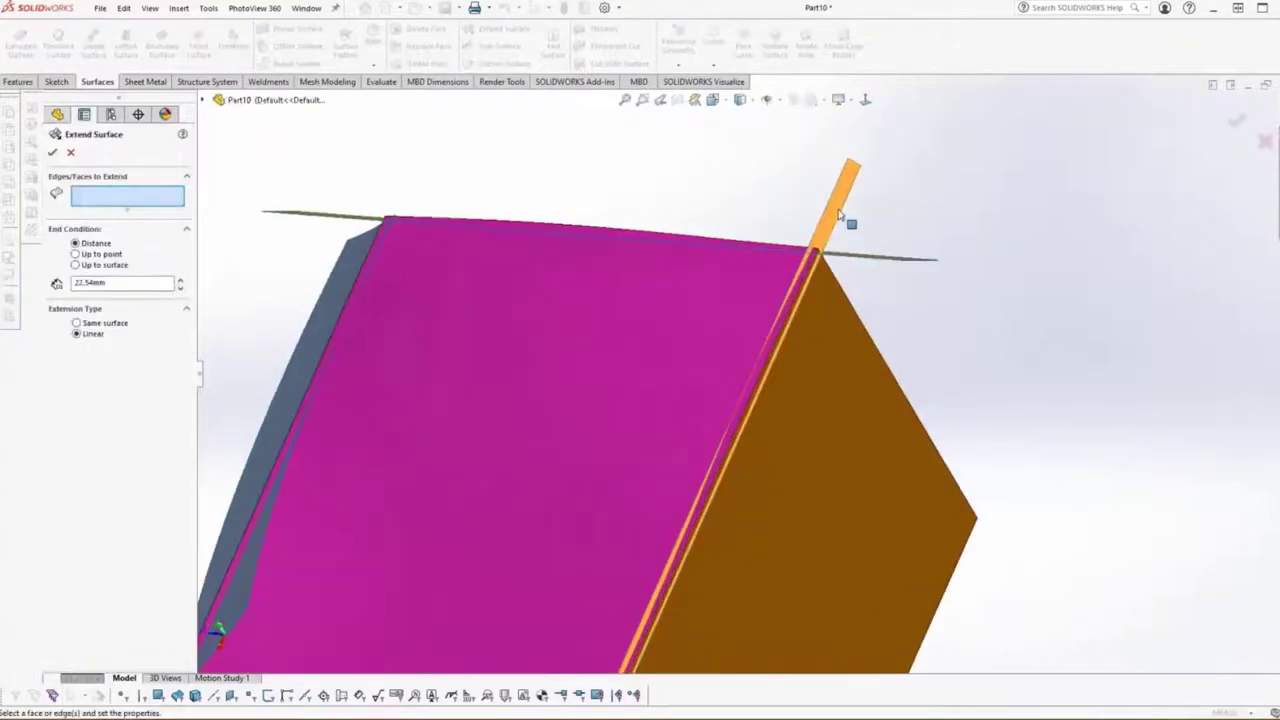
left_click(822, 222)
key("Up")
key("Up")
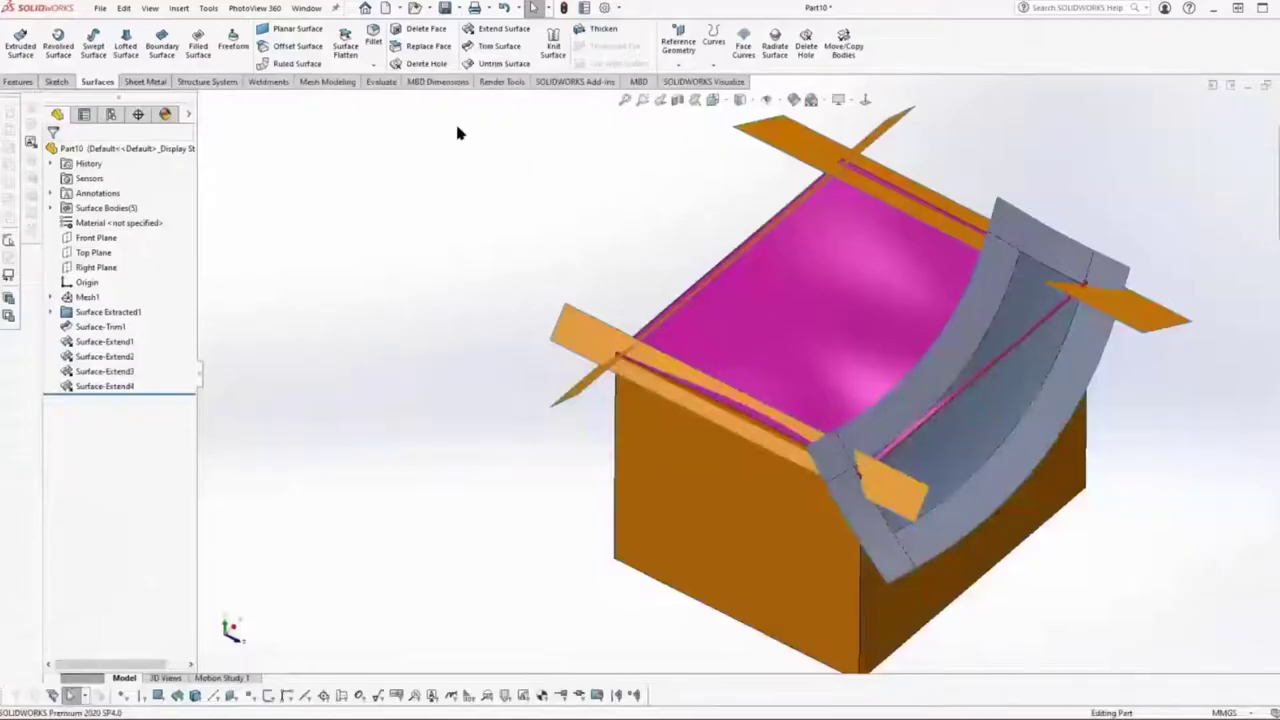
Start another mutual surface trim between the trimmed box body and the four extended rim strips
left_click(487, 50)
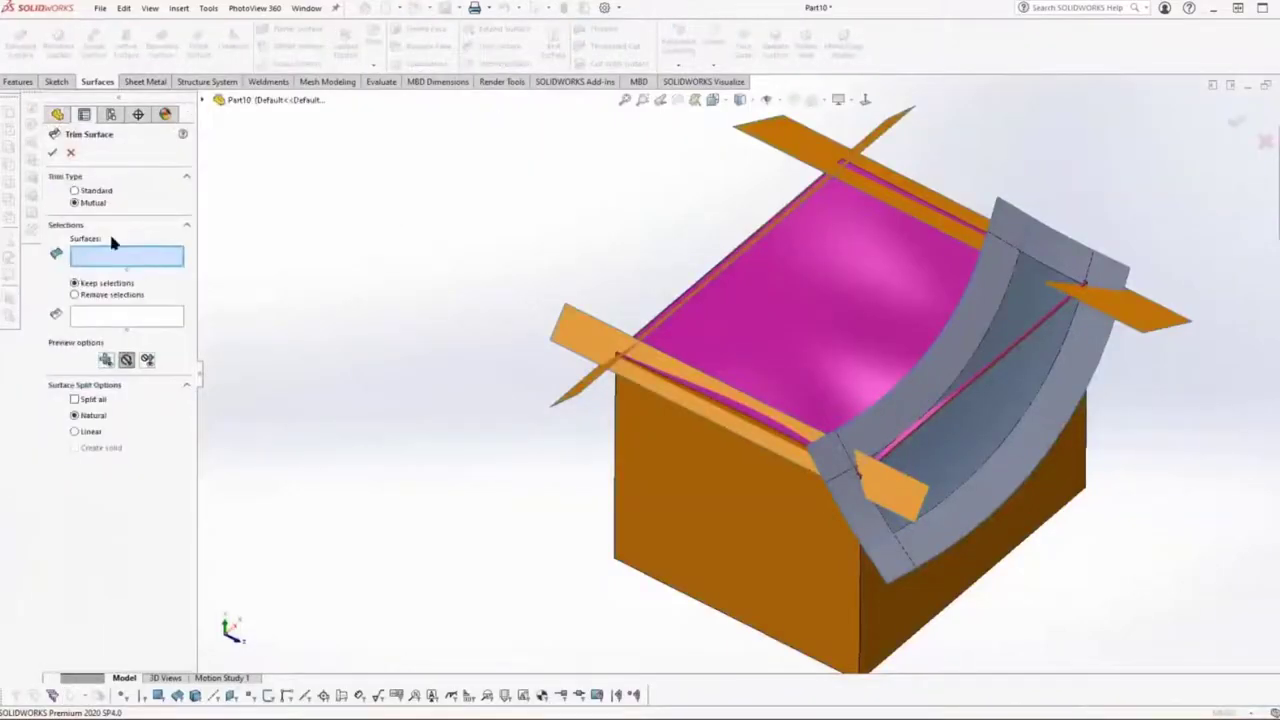
left_click(714, 486)
left_click(604, 372)
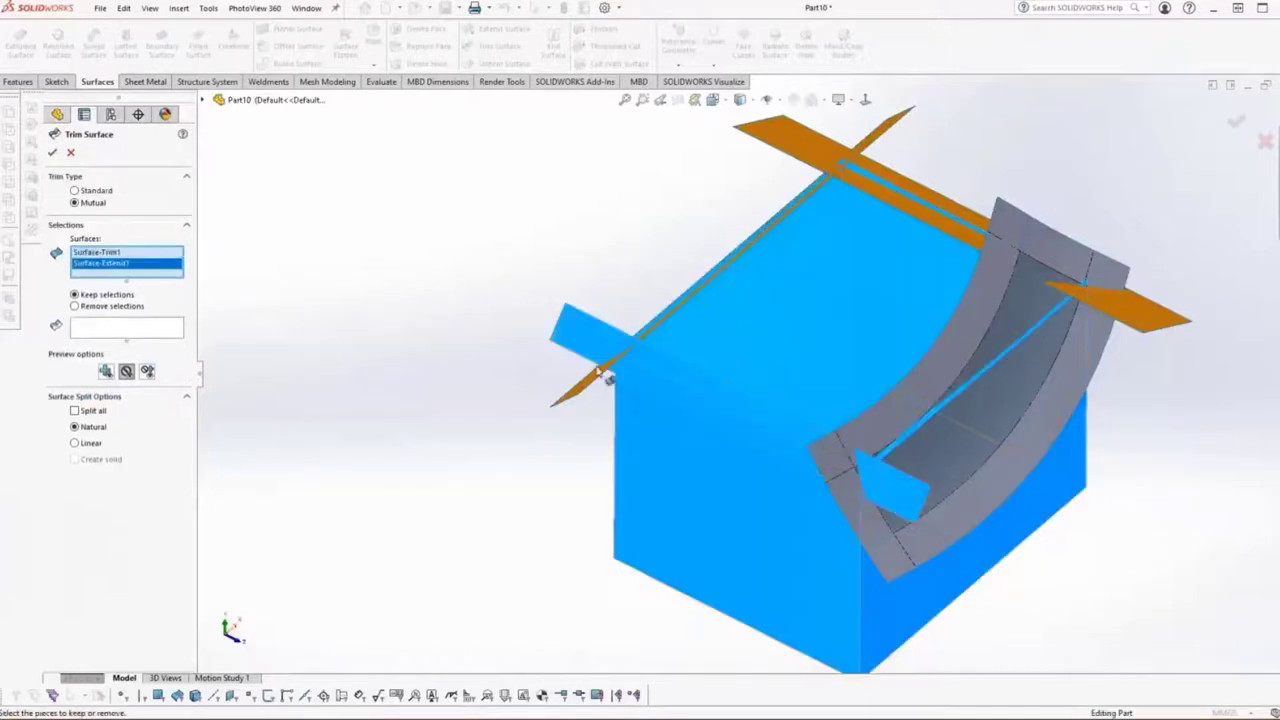
left_click(606, 383)
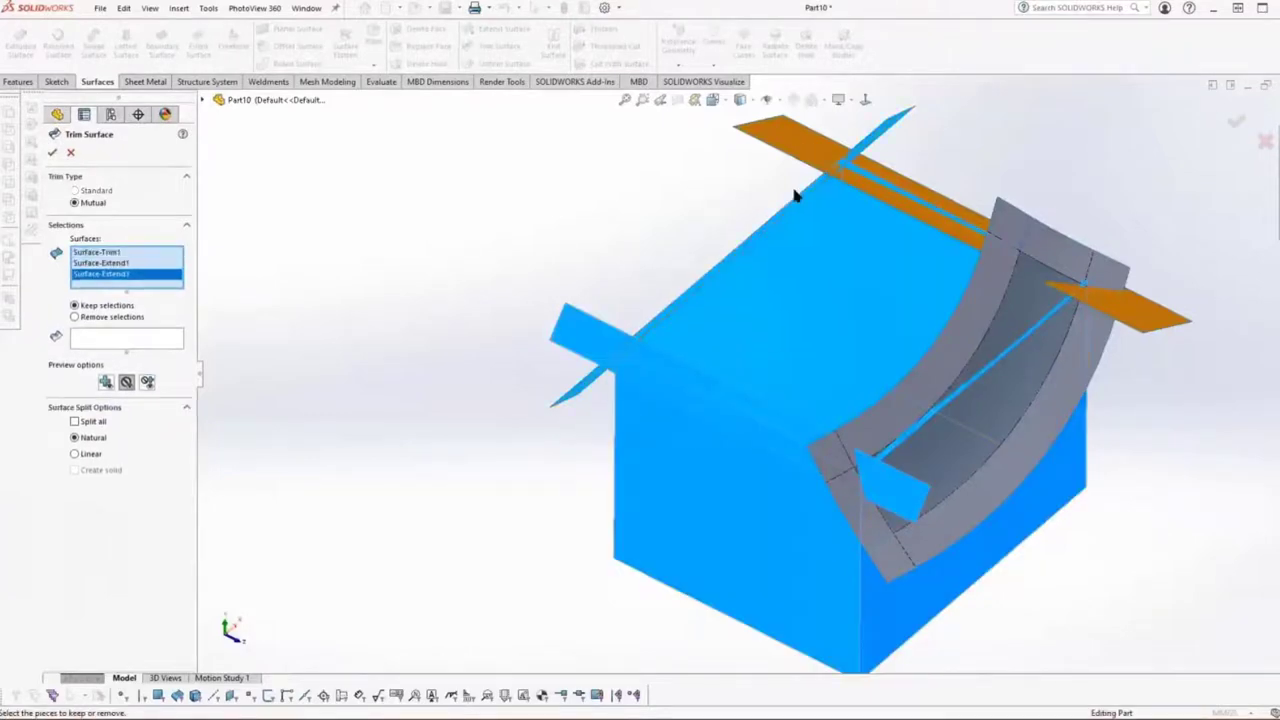
left_click(936, 226)
left_click(1037, 243)
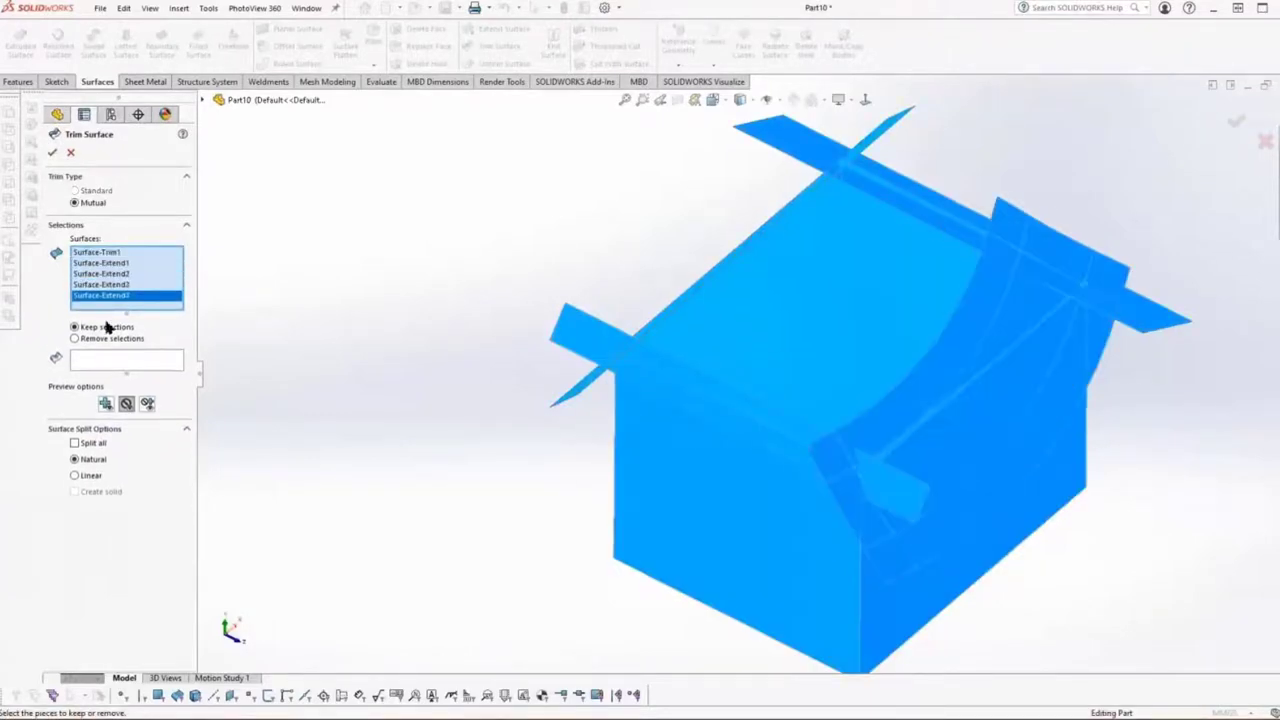
Choose the box's lower body and the curved top face as the first pieces to keep in the trim
left_click(108, 366)
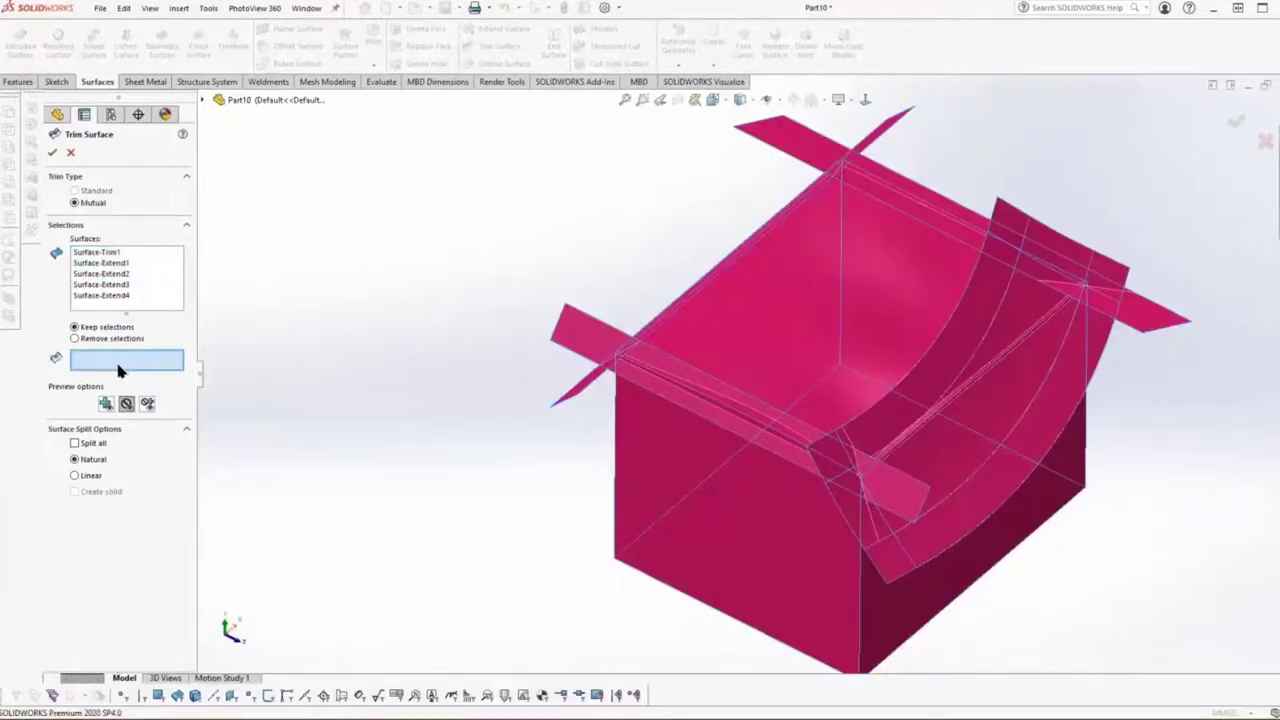
key("ctrl+1")
left_click(815, 515)
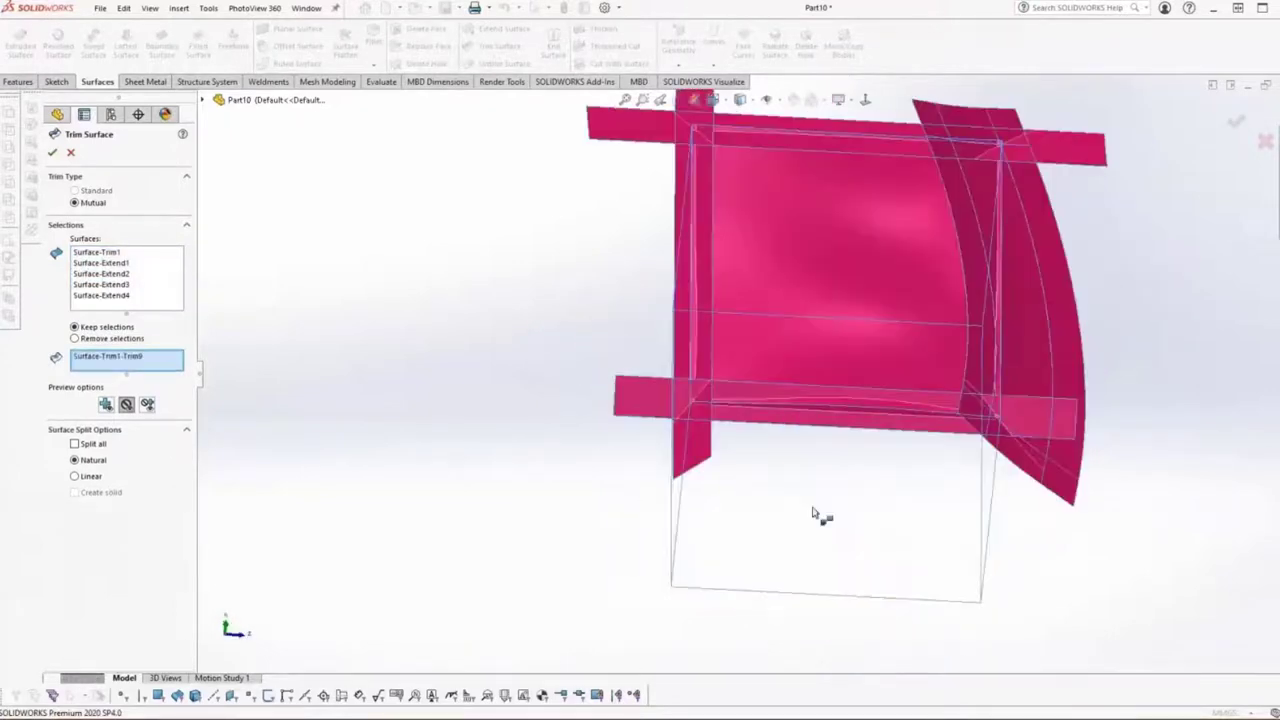
middle_click_drag(813, 512, 834, 443)
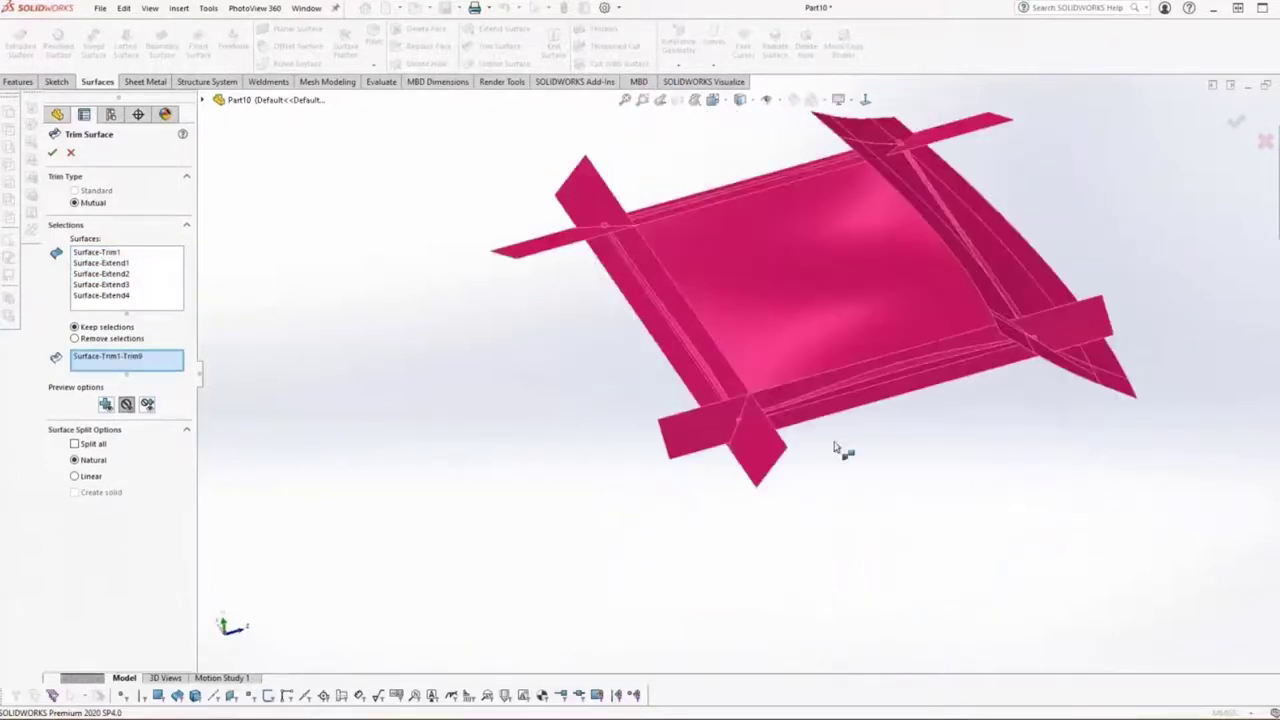
left_click(816, 296)
Add the four narrow rim slivers between the box walls and the curved top to the kept pieces, and accept the trim
middle_click_drag(897, 537, 692, 258)
scroll(888, 540, "down", 4)
left_click(817, 351)
left_click(766, 434)
left_click(735, 420)
left_click(695, 252)
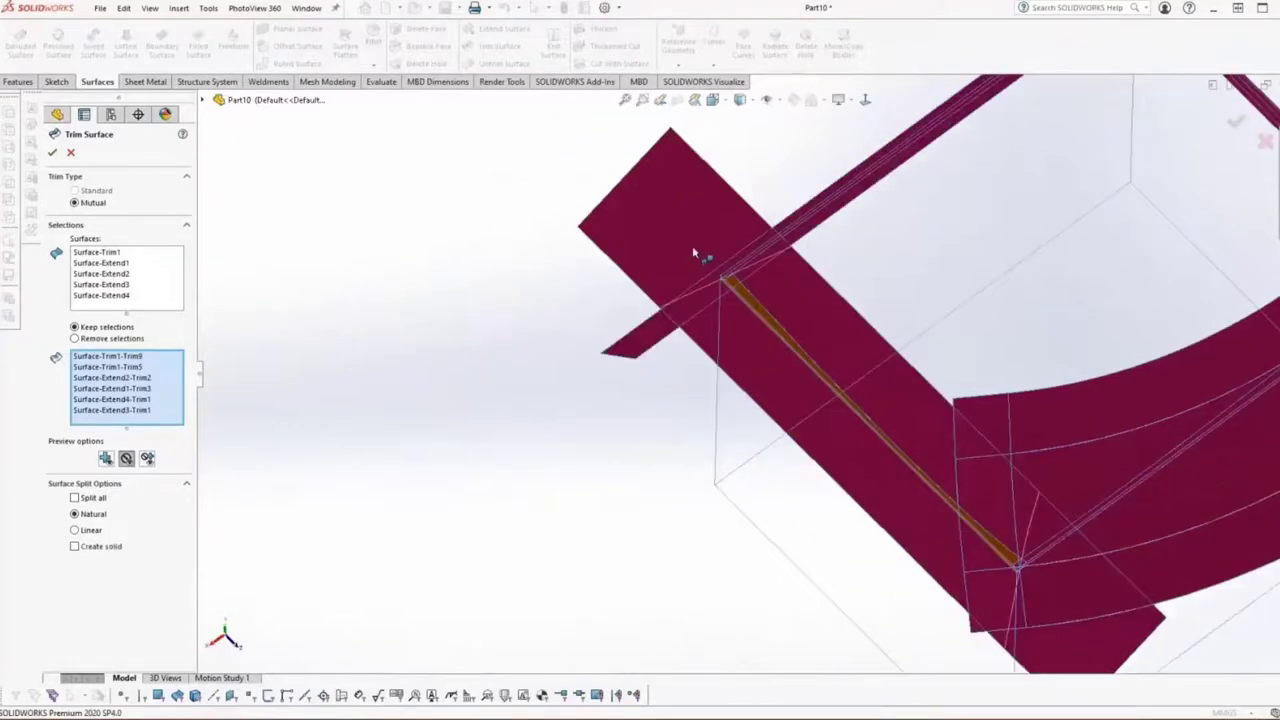
left_click(51, 153)
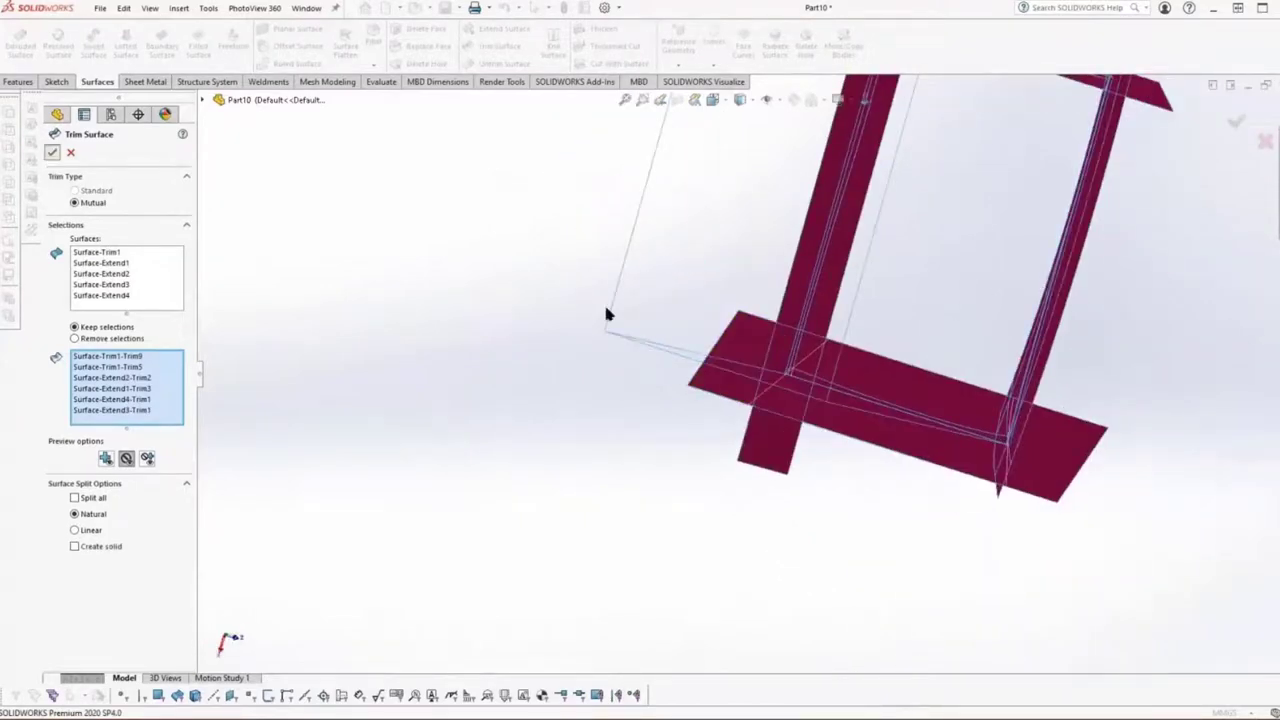
Examine the trimmed box from several sides, checking the rim strips between the walls and the curved top
key("Up")
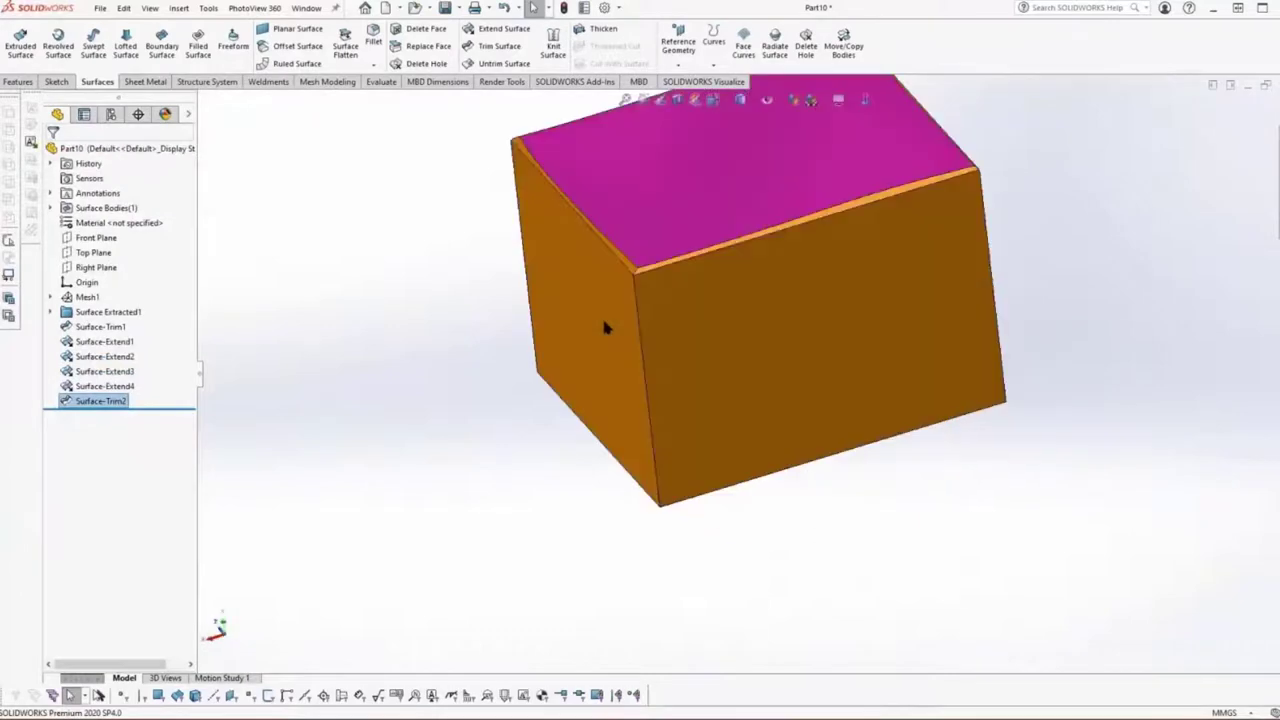
key("Up")
key("Up")
key("Right")
key("Right")
key("Right")
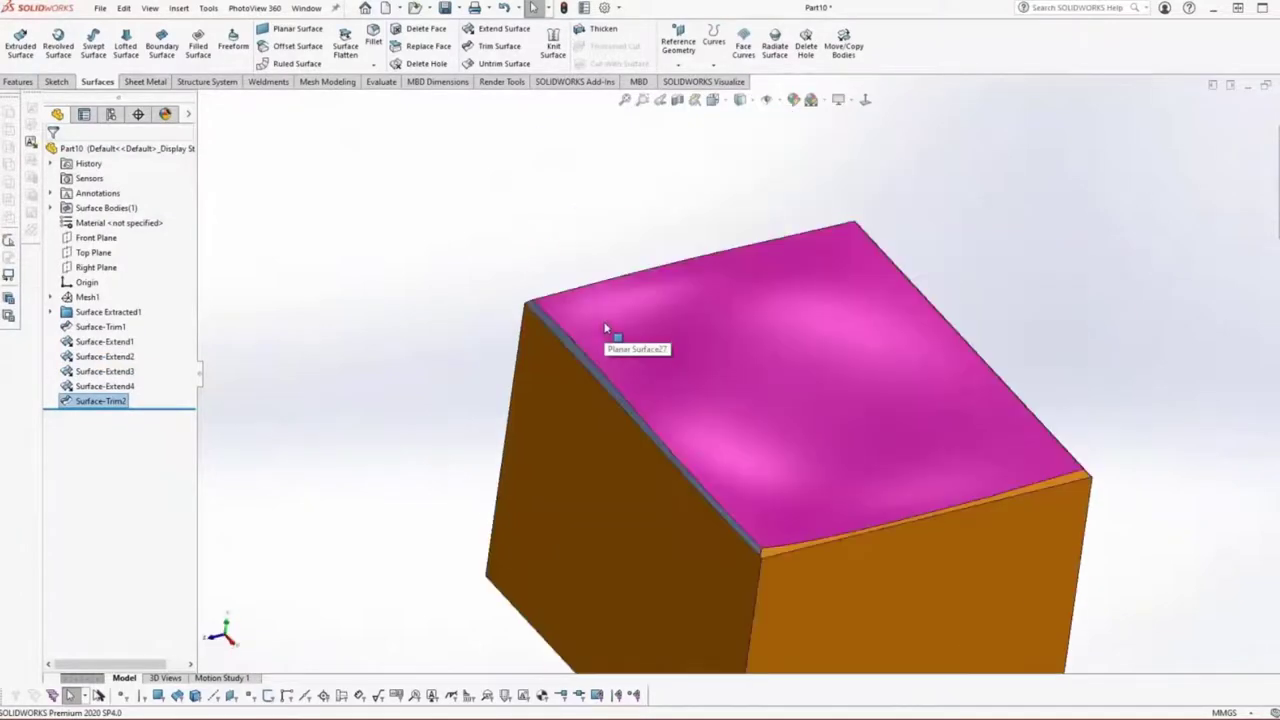
key("Up")
key("Up")
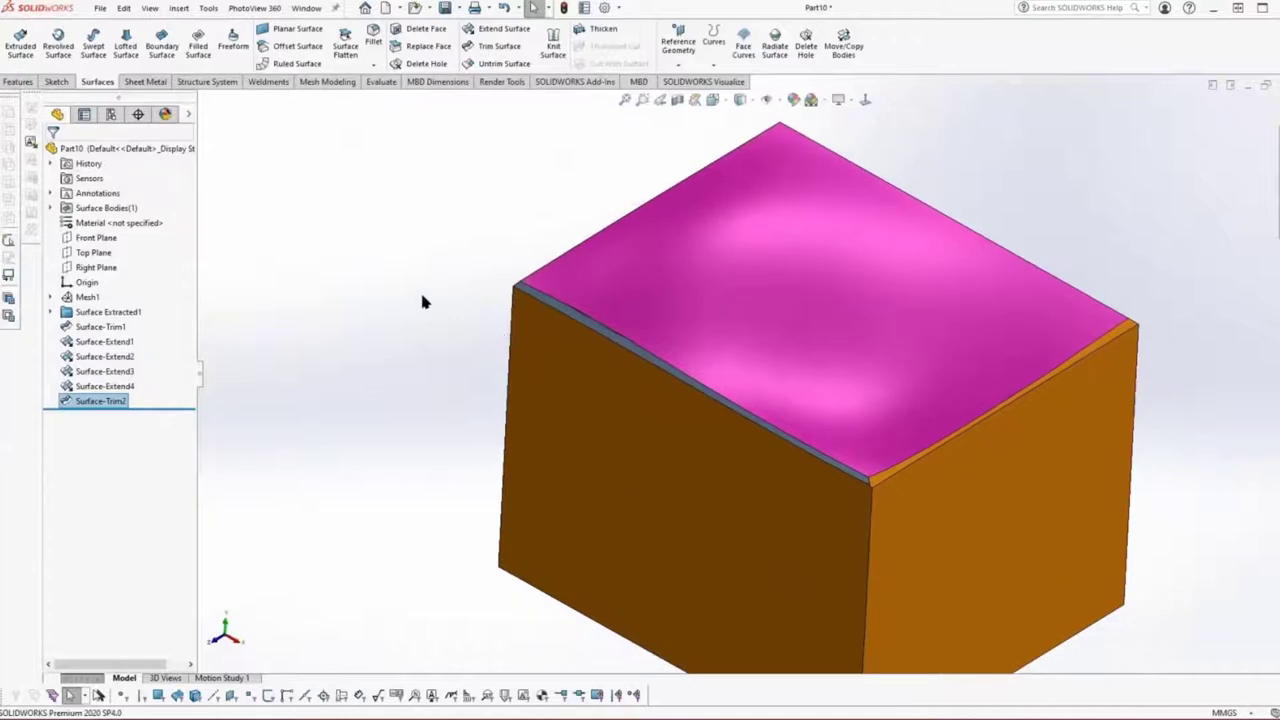
left_click(370, 284)
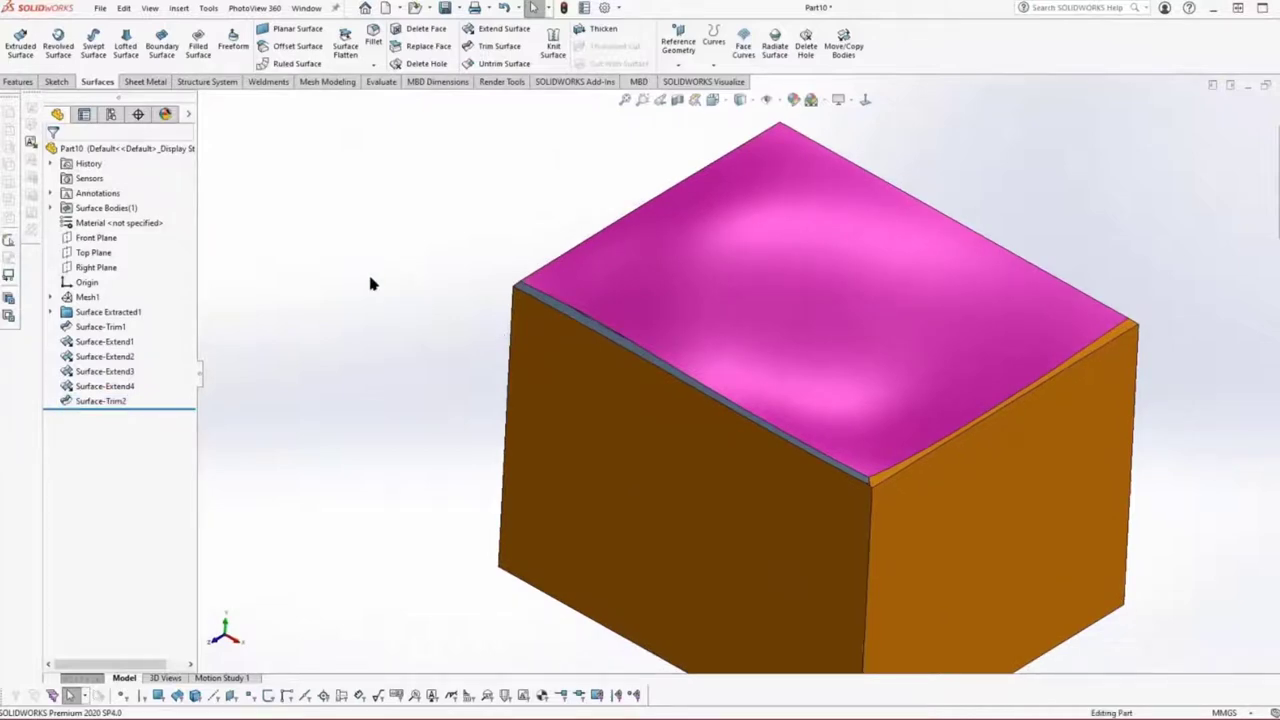
Thicken the trimmed box surface body with the option to create a solid from the enclosed volume
left_click(184, 9)
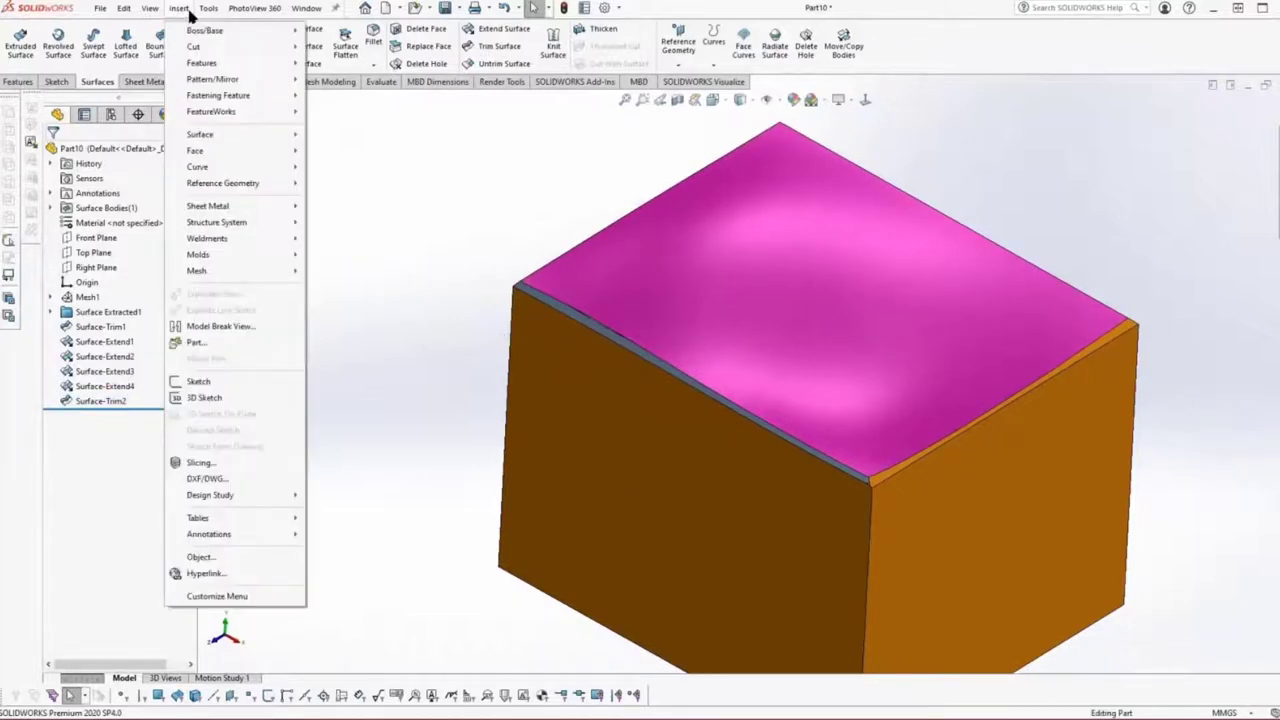
mouse_move(215, 30)
left_click(328, 122)
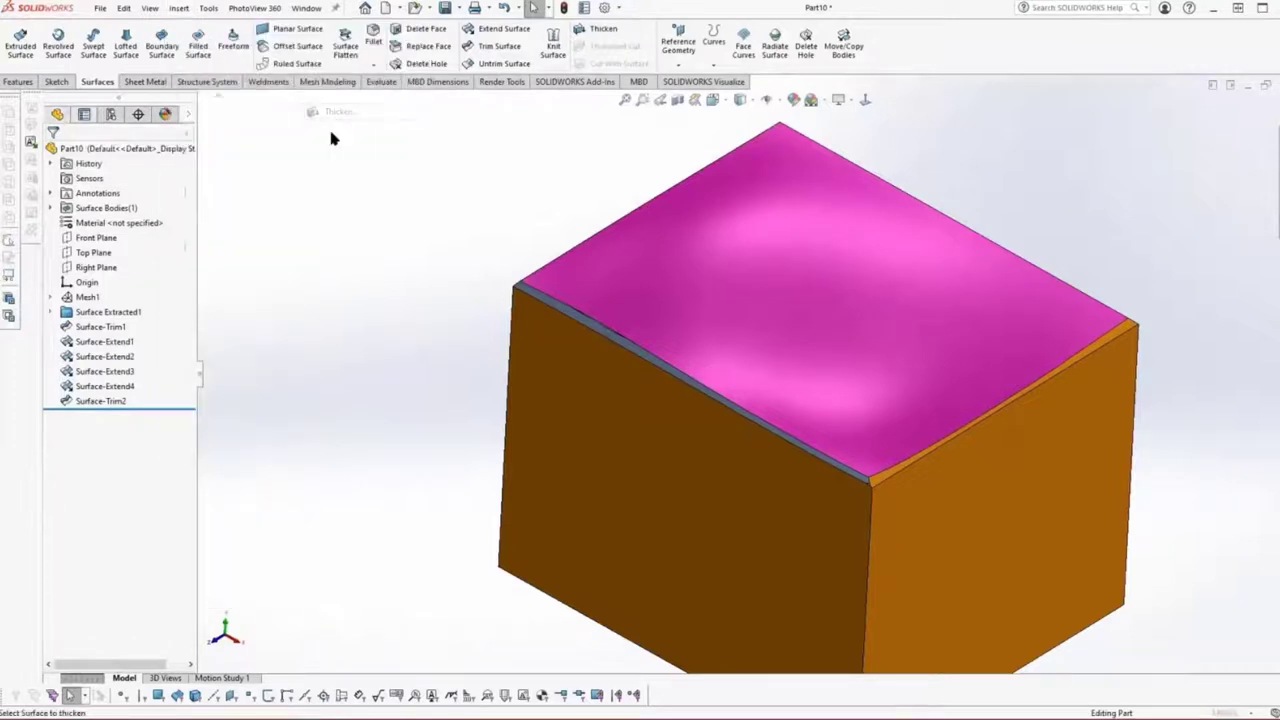
left_click(609, 400)
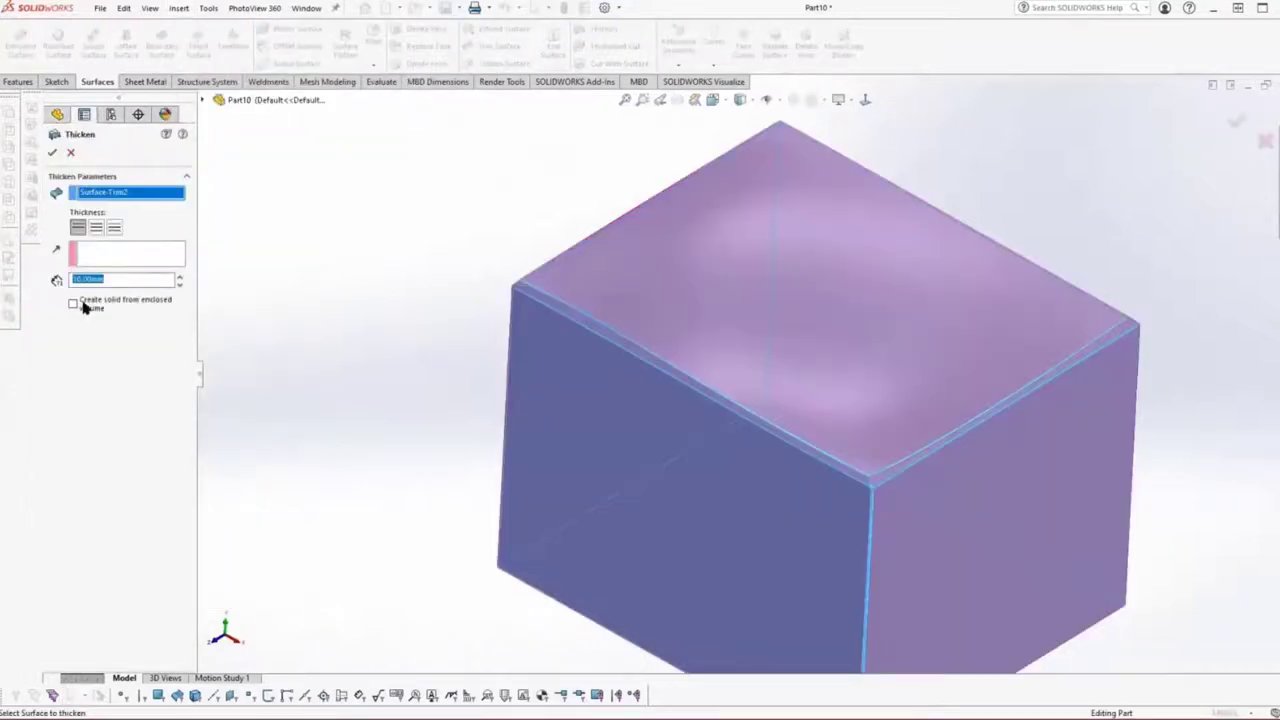
left_click(84, 306)
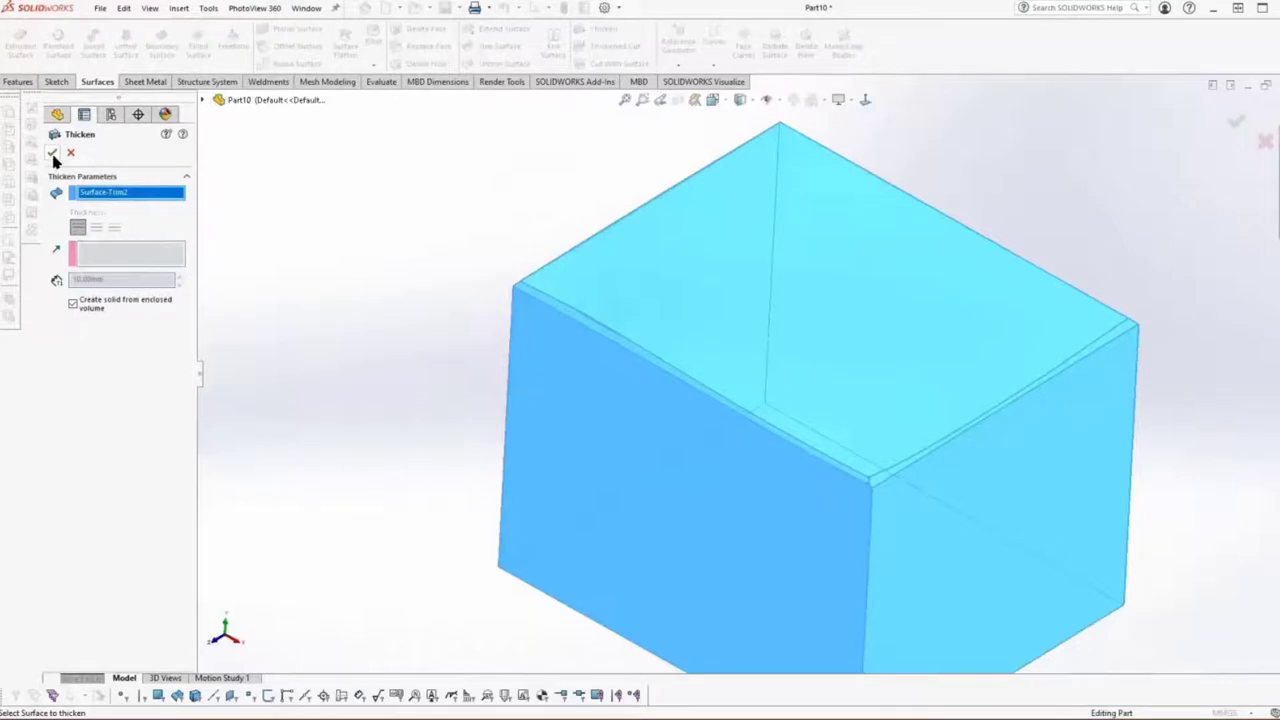
left_click(53, 153)
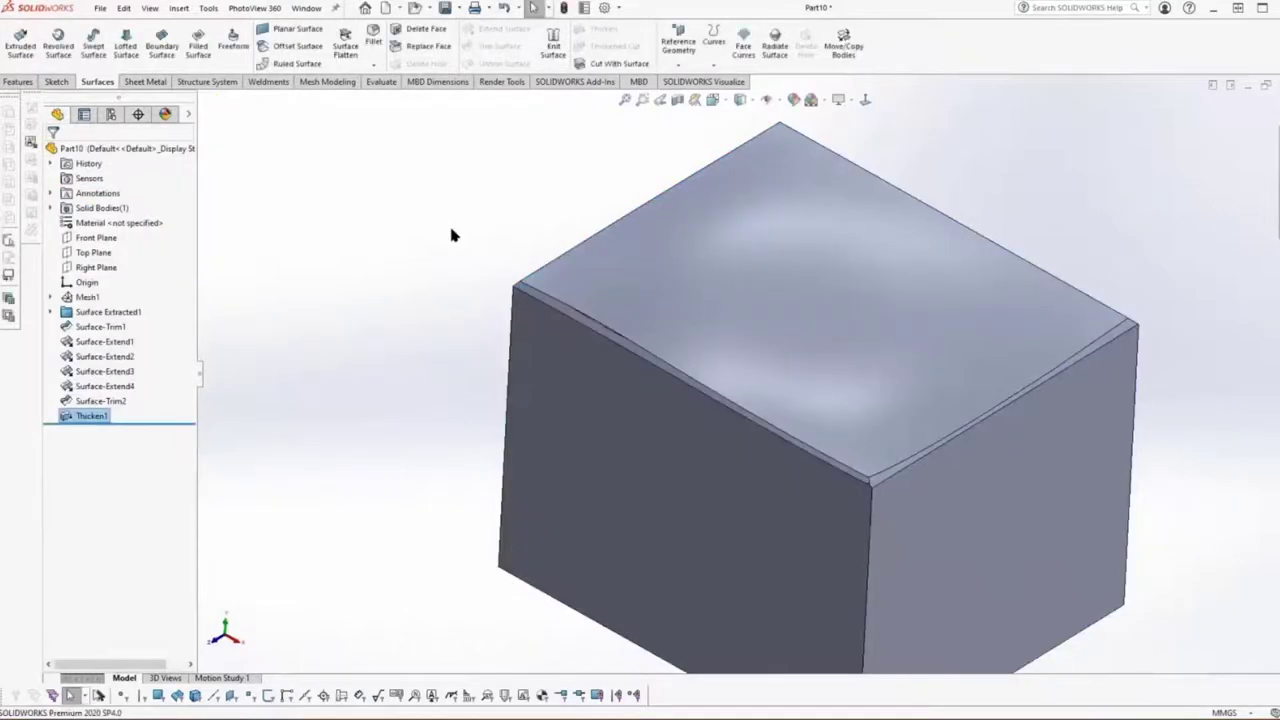
Display the box shaded without edges and examine the solid from several sides
left_click(741, 99)
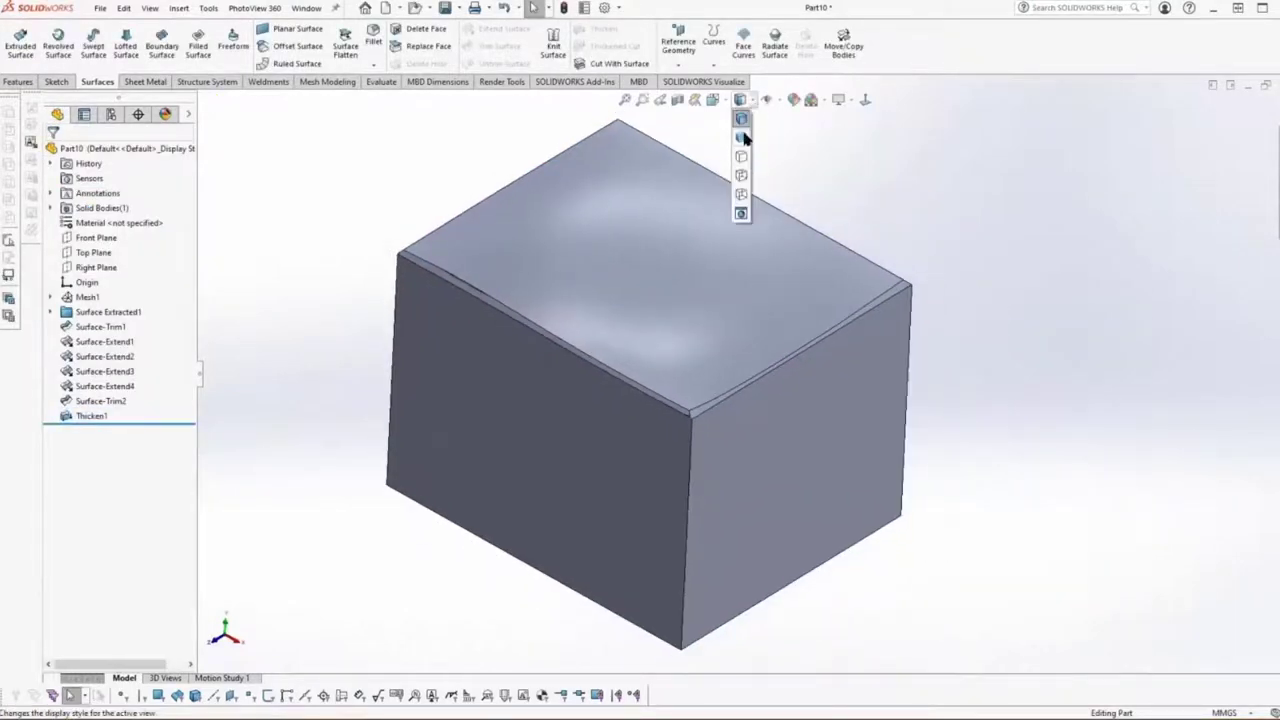
left_click(742, 137)
middle_click_drag(917, 209, 1032, 263)
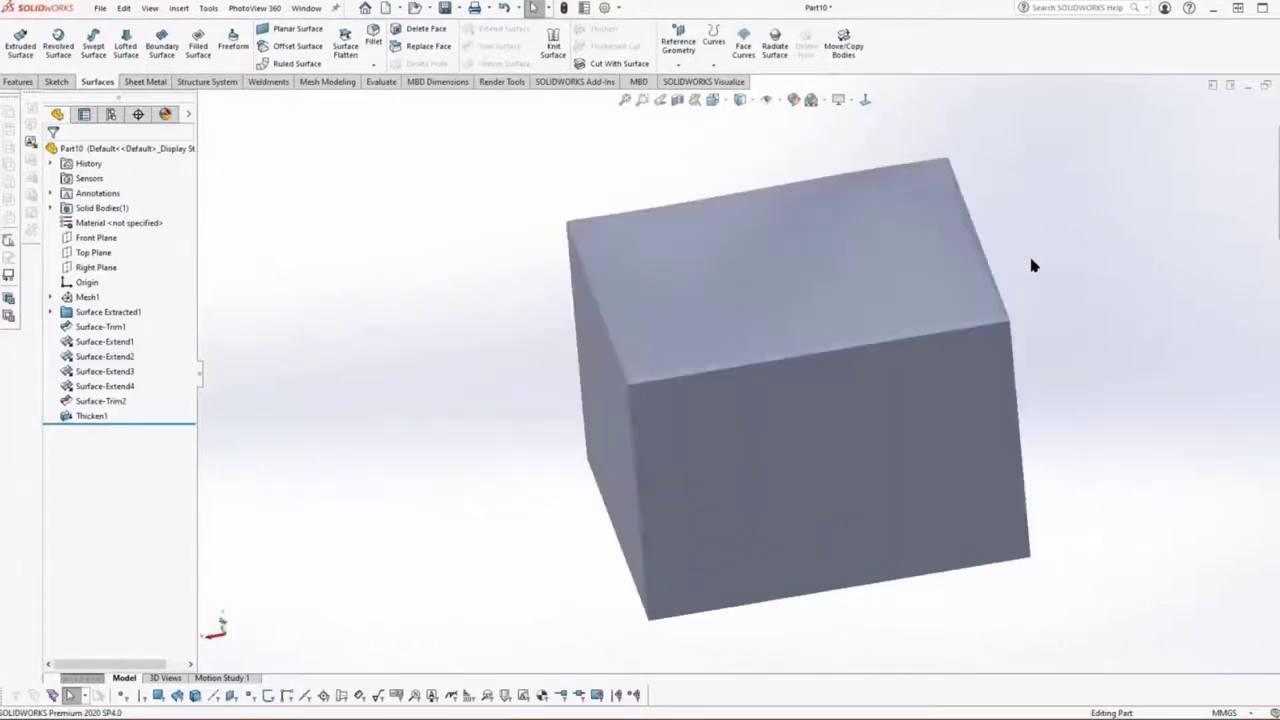
middle_click_drag(1033, 265, 1031, 263)
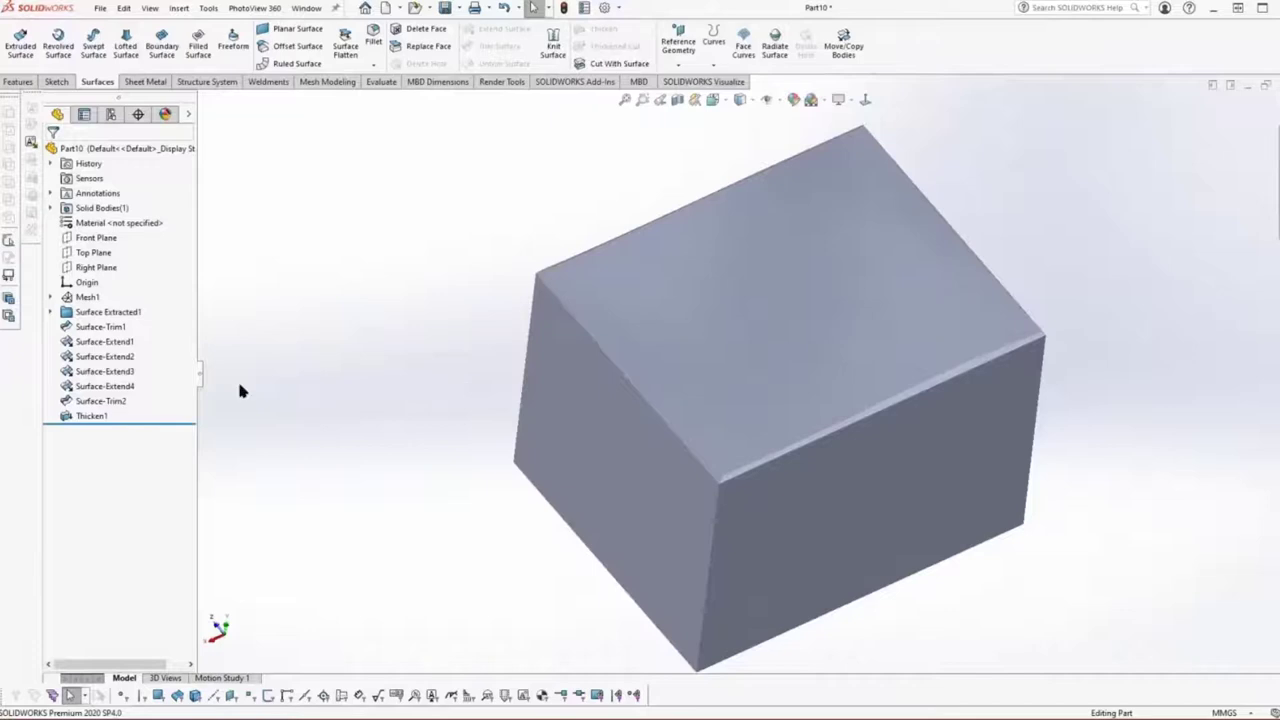
Expand Mesh1 and show Sub-mesh7 over the solid's curved top face
left_click(50, 297)
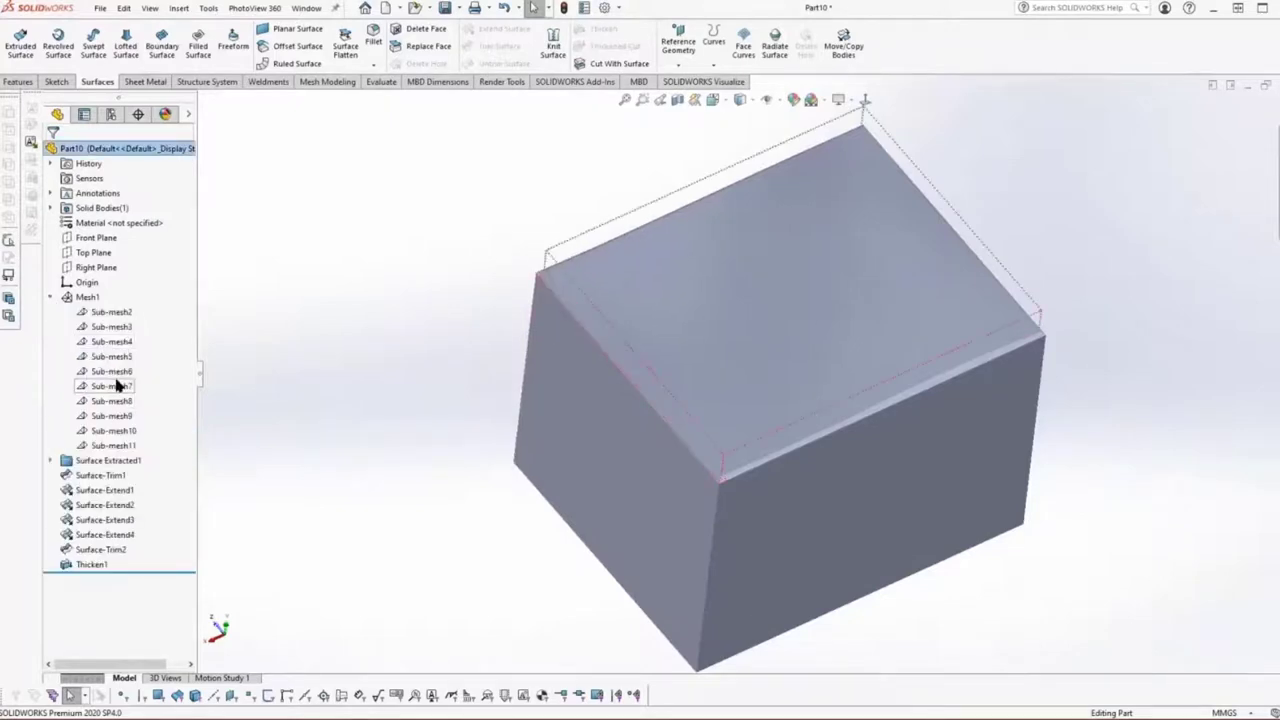
left_click(118, 386)
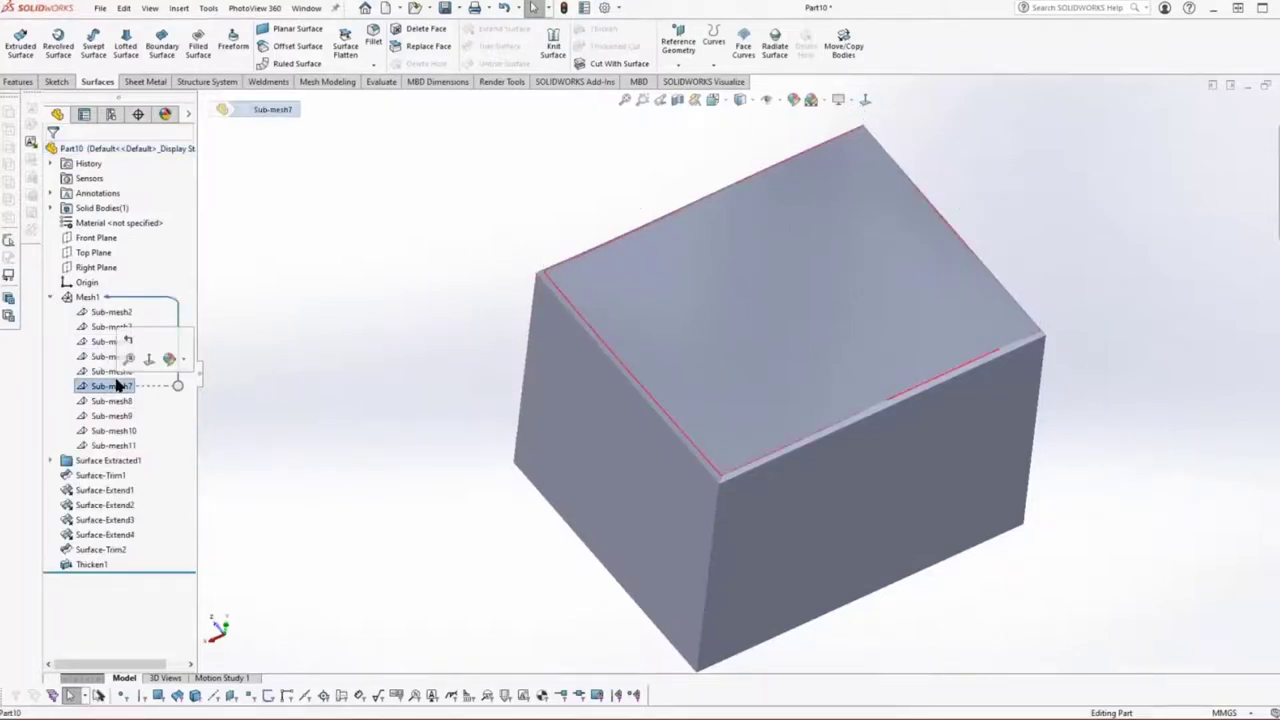
right_click(117, 385)
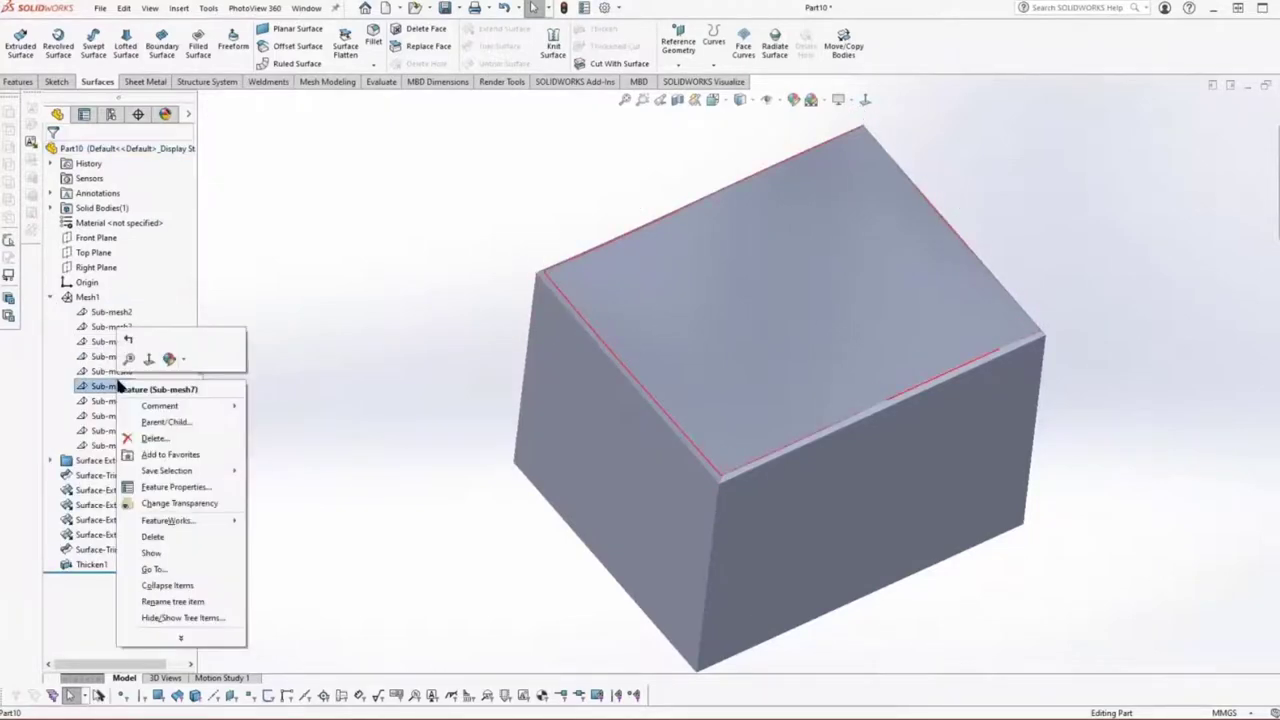
left_click(152, 537)
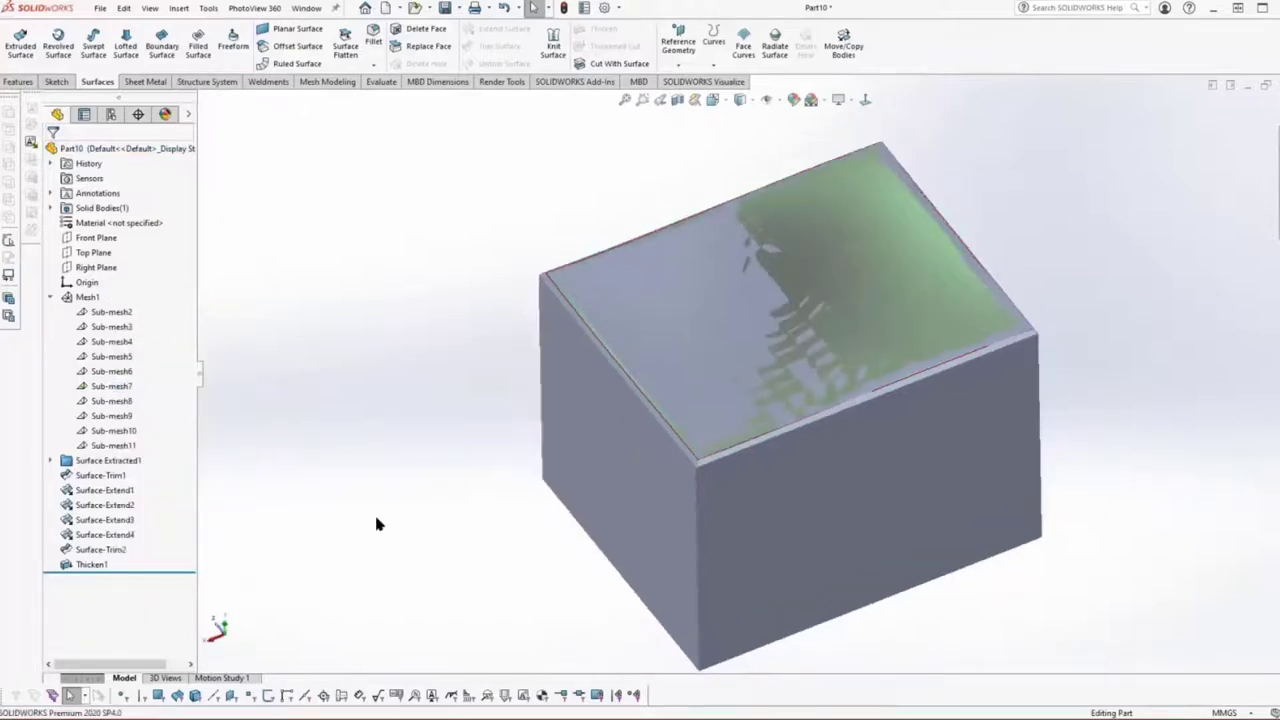
Calculate the surface-to-mesh deviation between Sub-mesh7 and the solid's curved top face
right_click(110, 387)
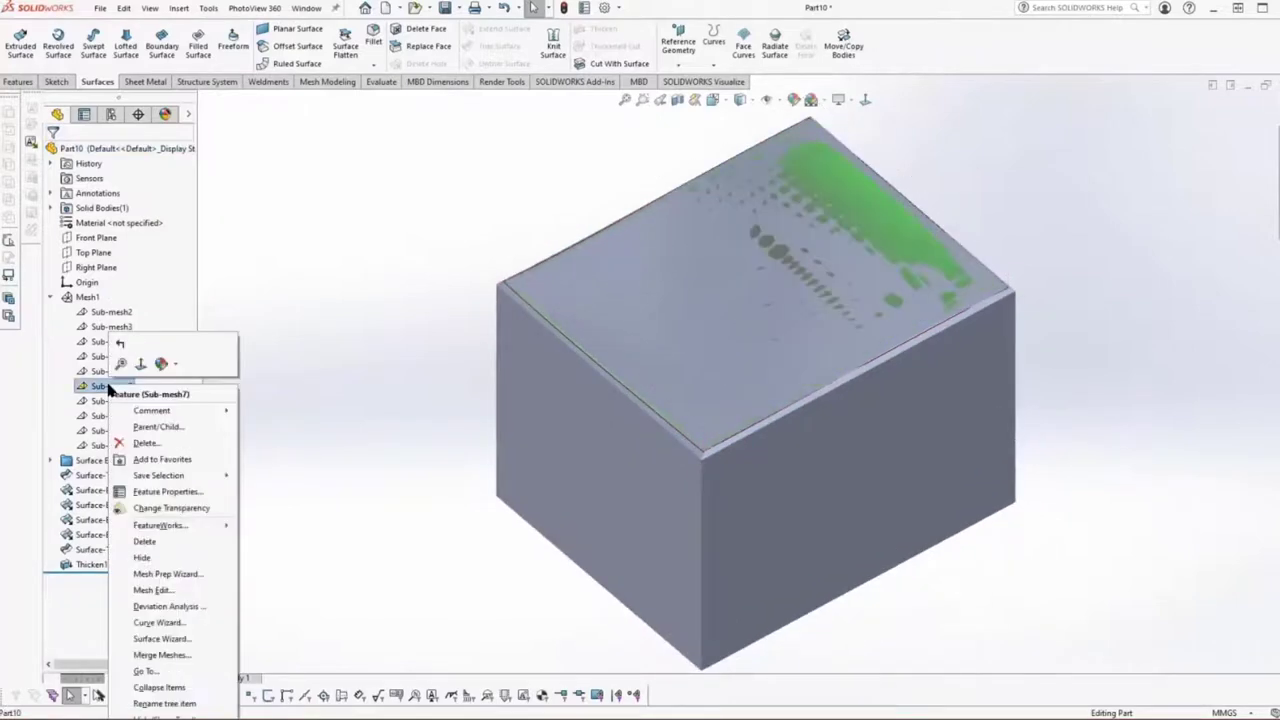
left_click(165, 605)
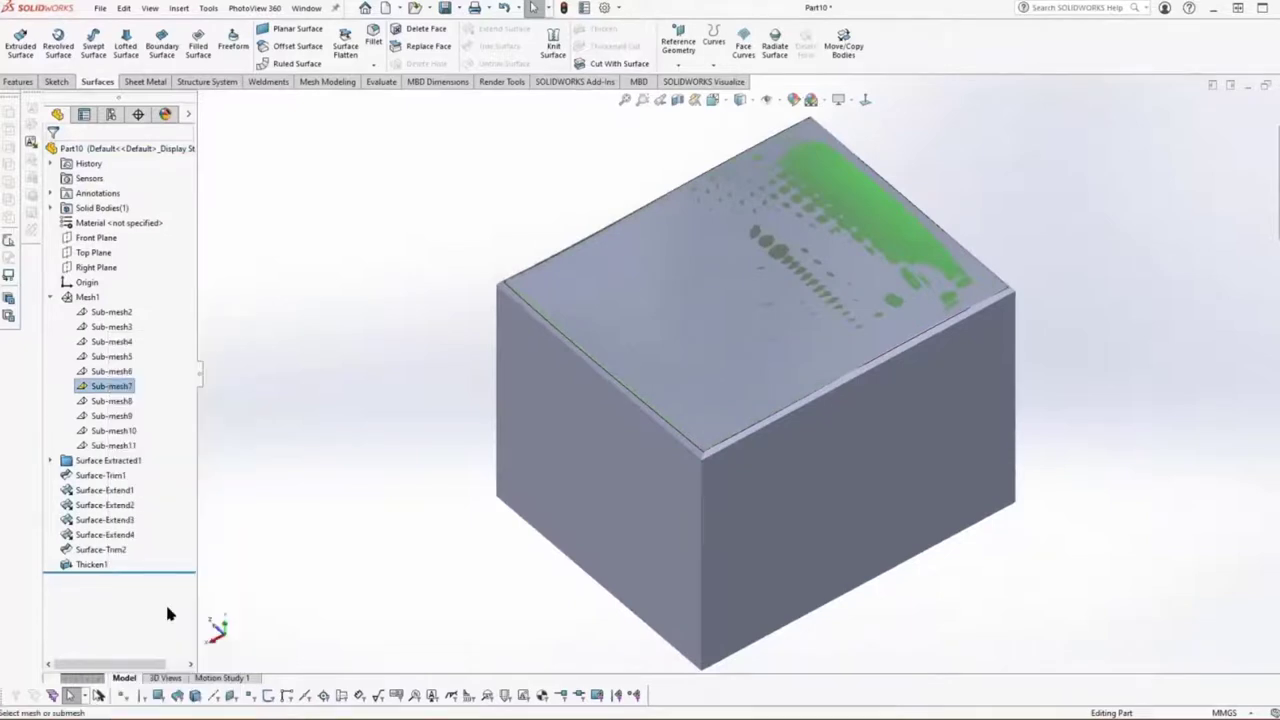
left_click(102, 335)
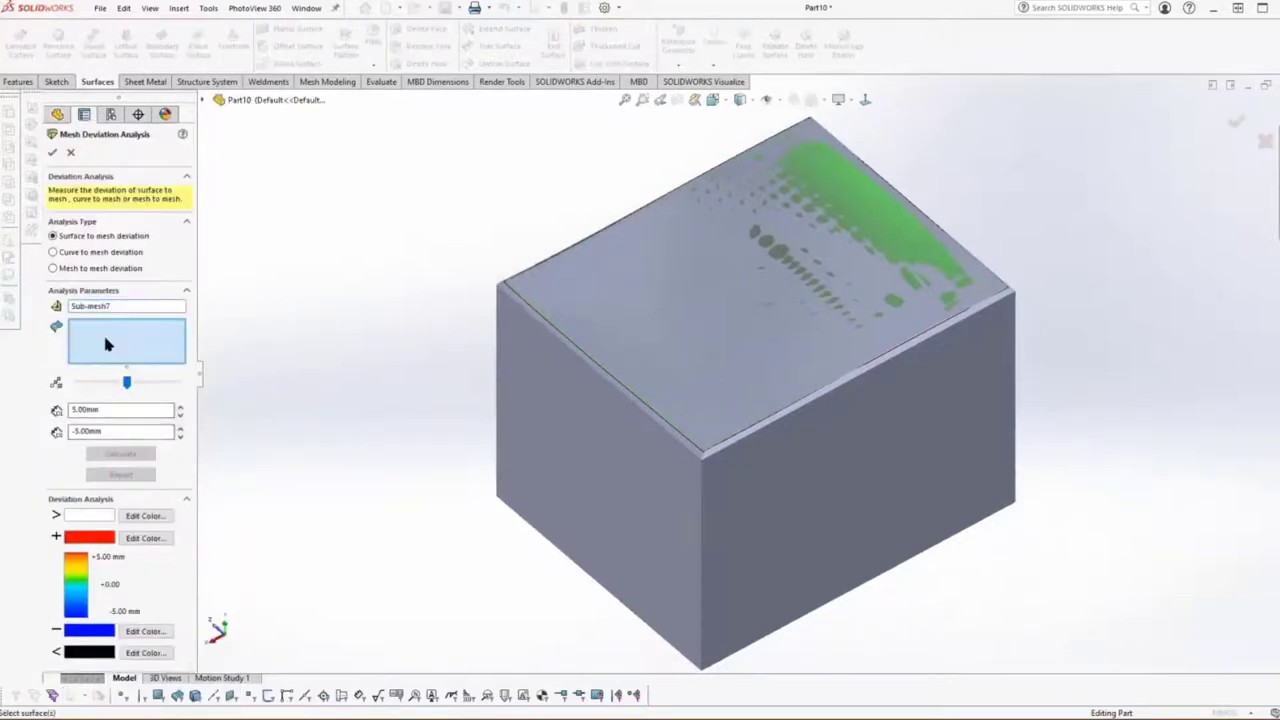
left_click(663, 340)
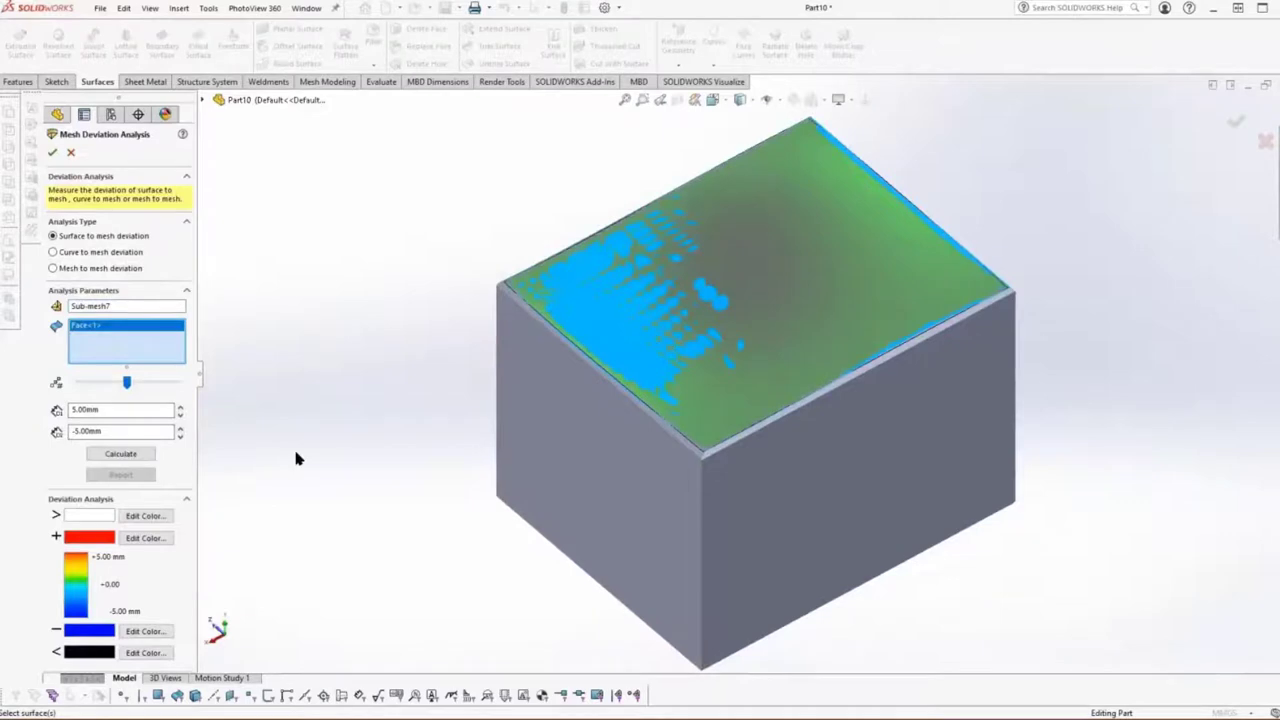
left_click(147, 458)
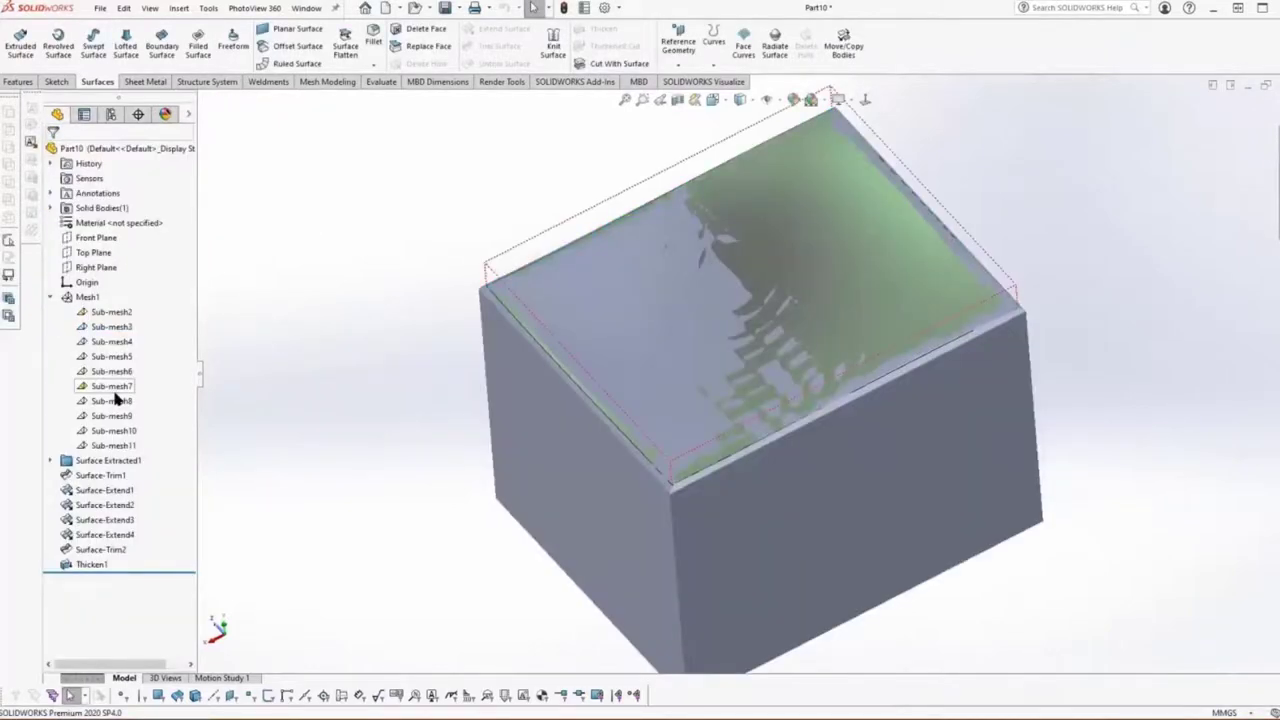
Run the Surface Wizard on Sub-mesh7 with guided creation, advancing through face identification to extract a surface
right_click(116, 393)
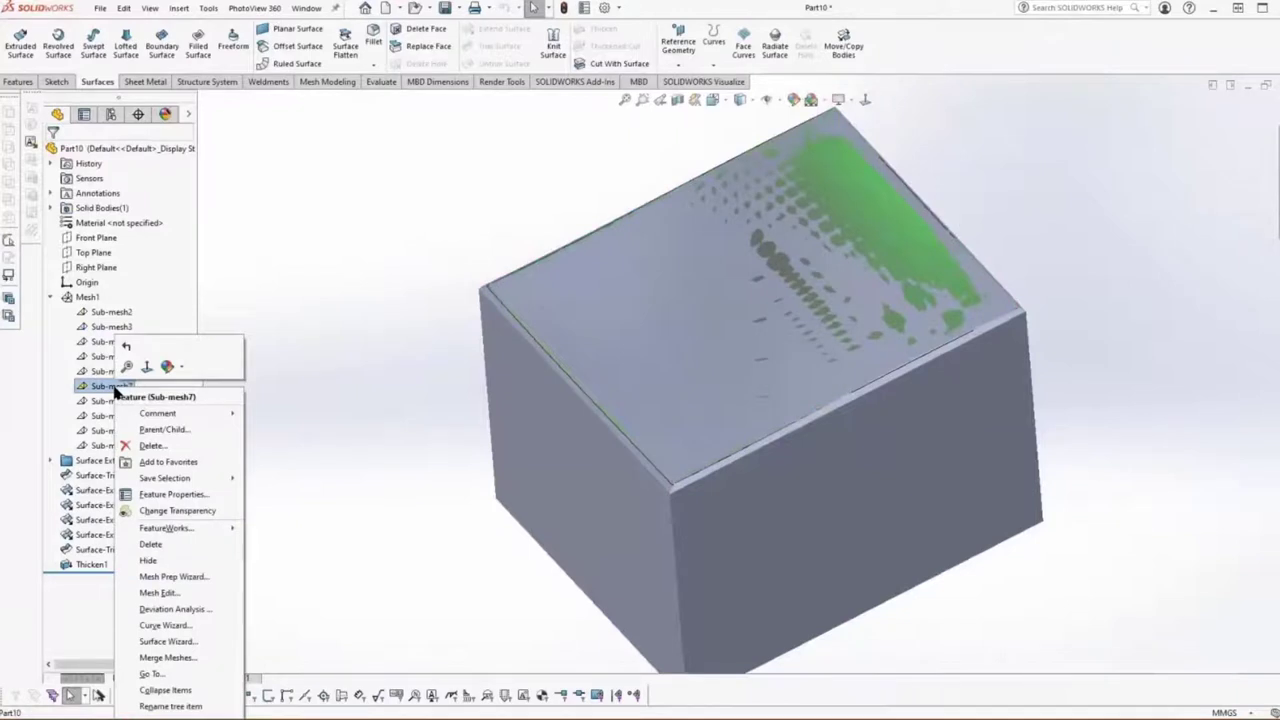
left_click(166, 641)
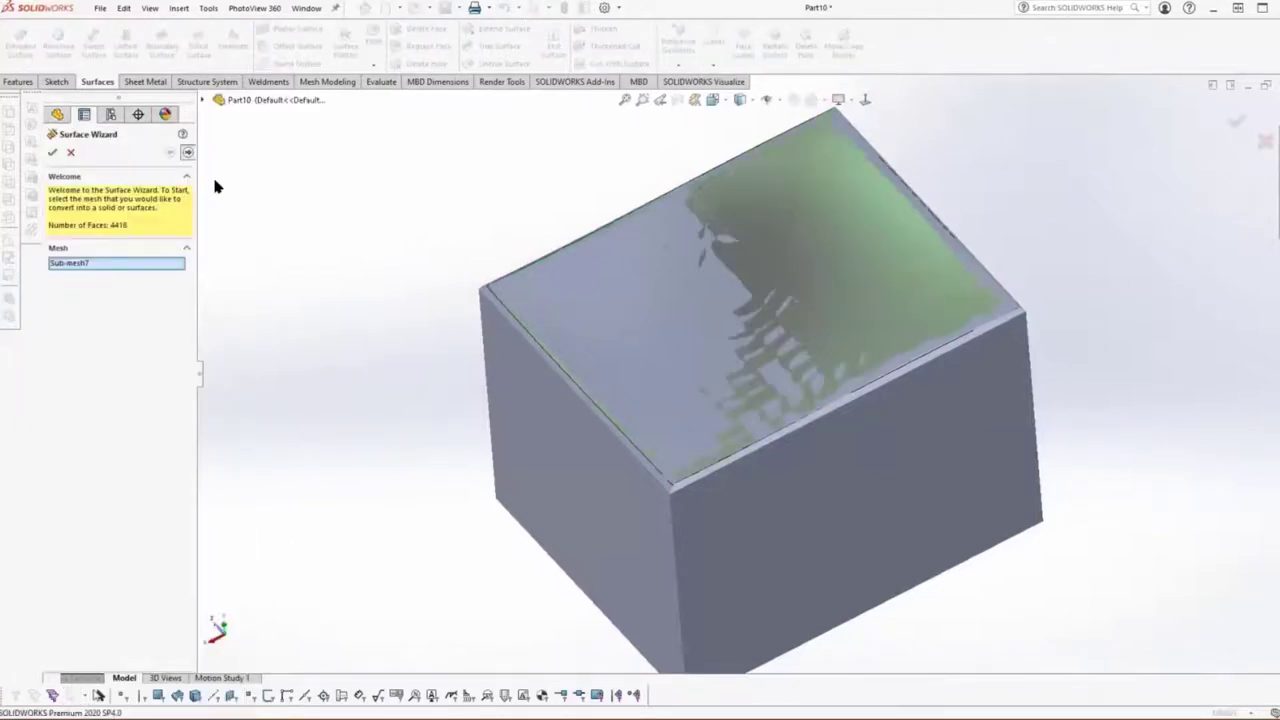
left_click(187, 152)
left_click(187, 152)
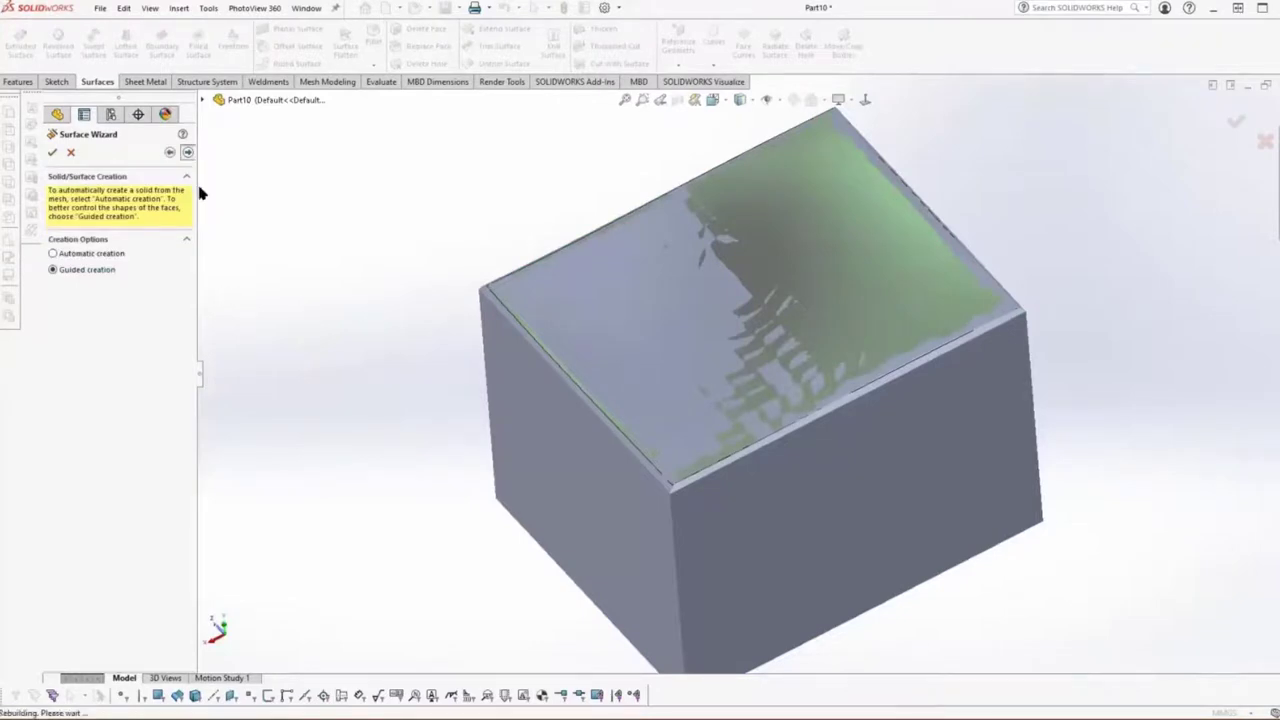
left_click(187, 153)
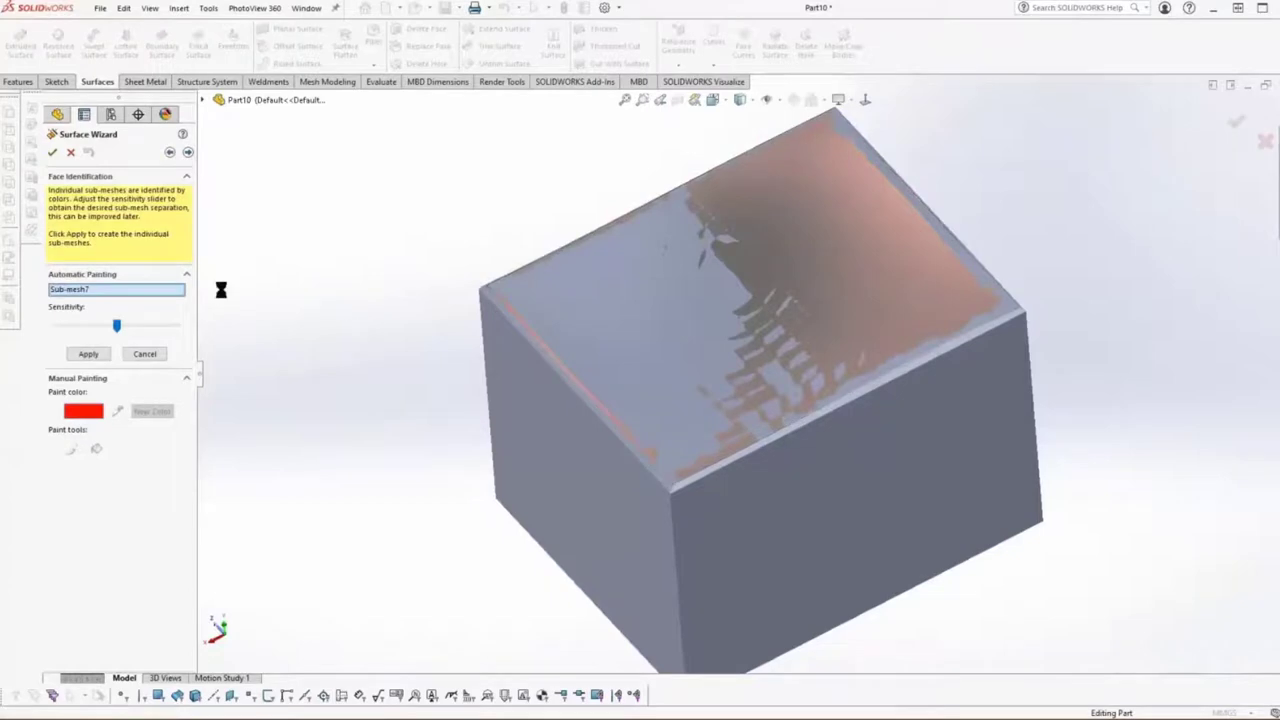
left_click(187, 152)
left_click(121, 291)
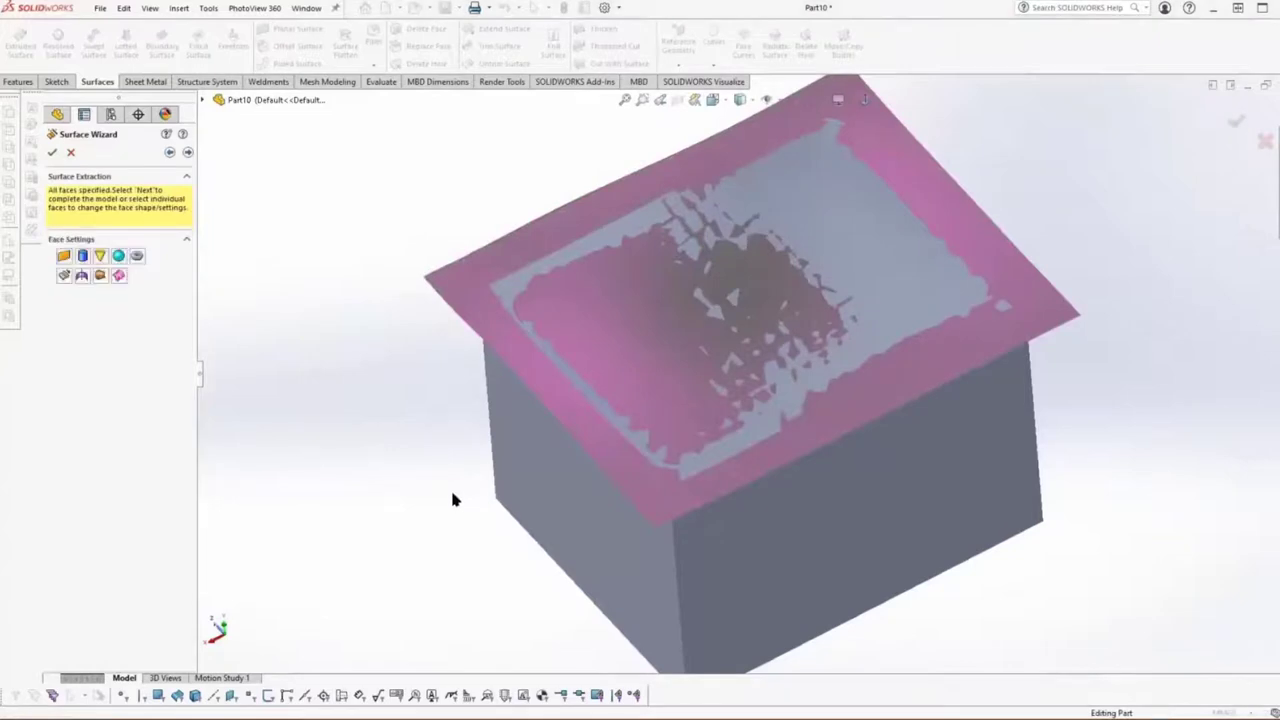
Set the extracted surface's tolerance to 3.60 mm with 14 U segments and 15 V segments, and rebuild it
left_click(118, 275)
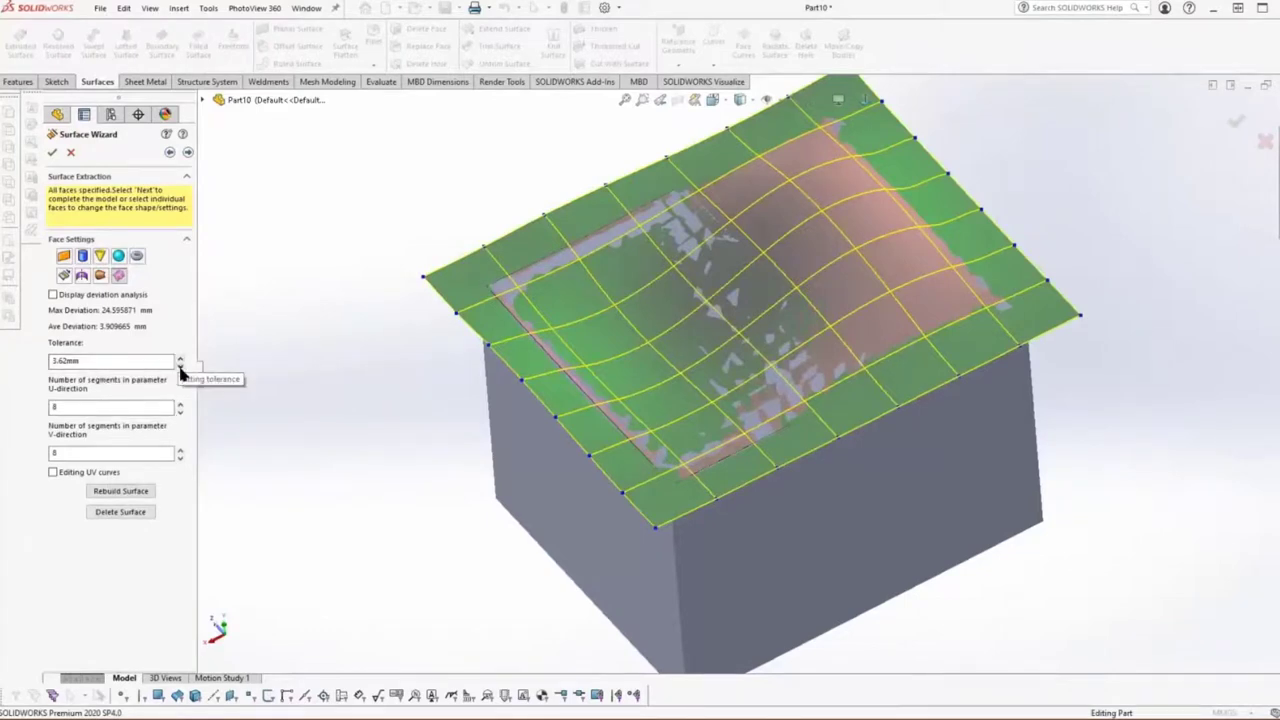
left_click(181, 368)
left_click(180, 363)
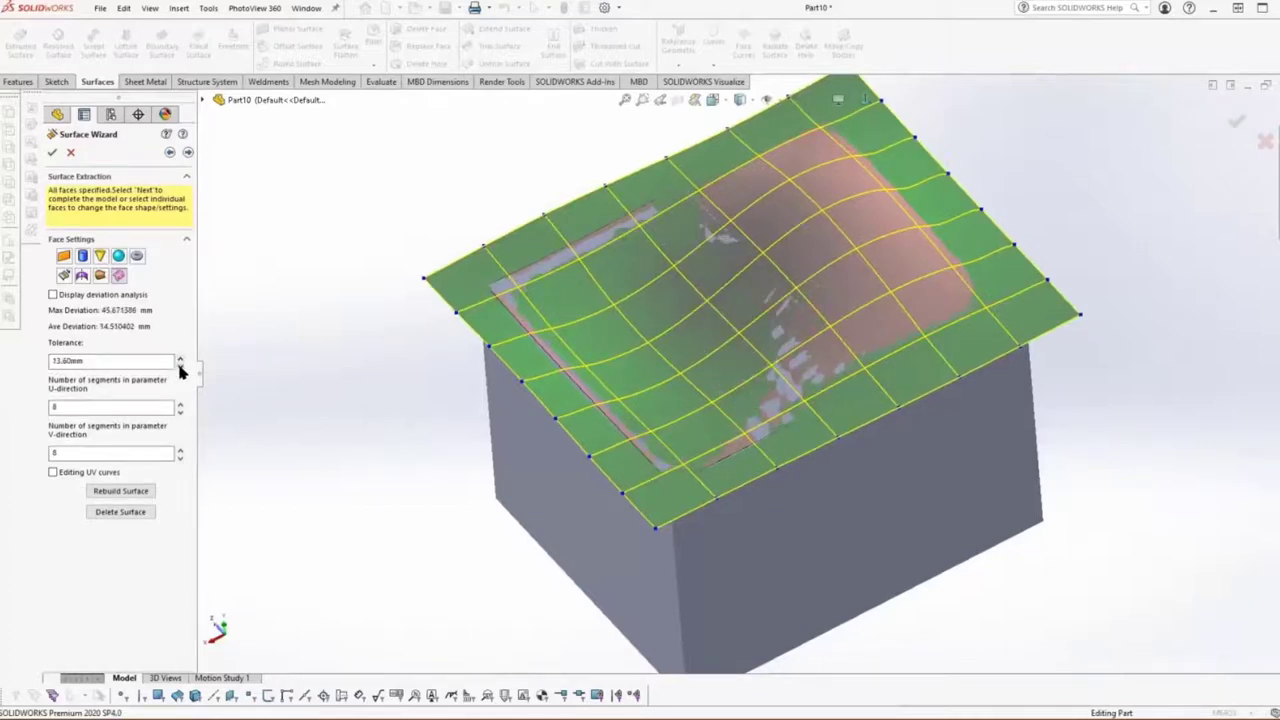
left_click(181, 366)
left_click(180, 404)
left_click(180, 404)
left_click(180, 404)
left_click(181, 406)
left_click(181, 406)
left_click(181, 406)
left_click(181, 450)
left_click(181, 450)
left_click(181, 450)
left_click(181, 450)
left_click(181, 450)
left_click(181, 450)
left_click(181, 450)
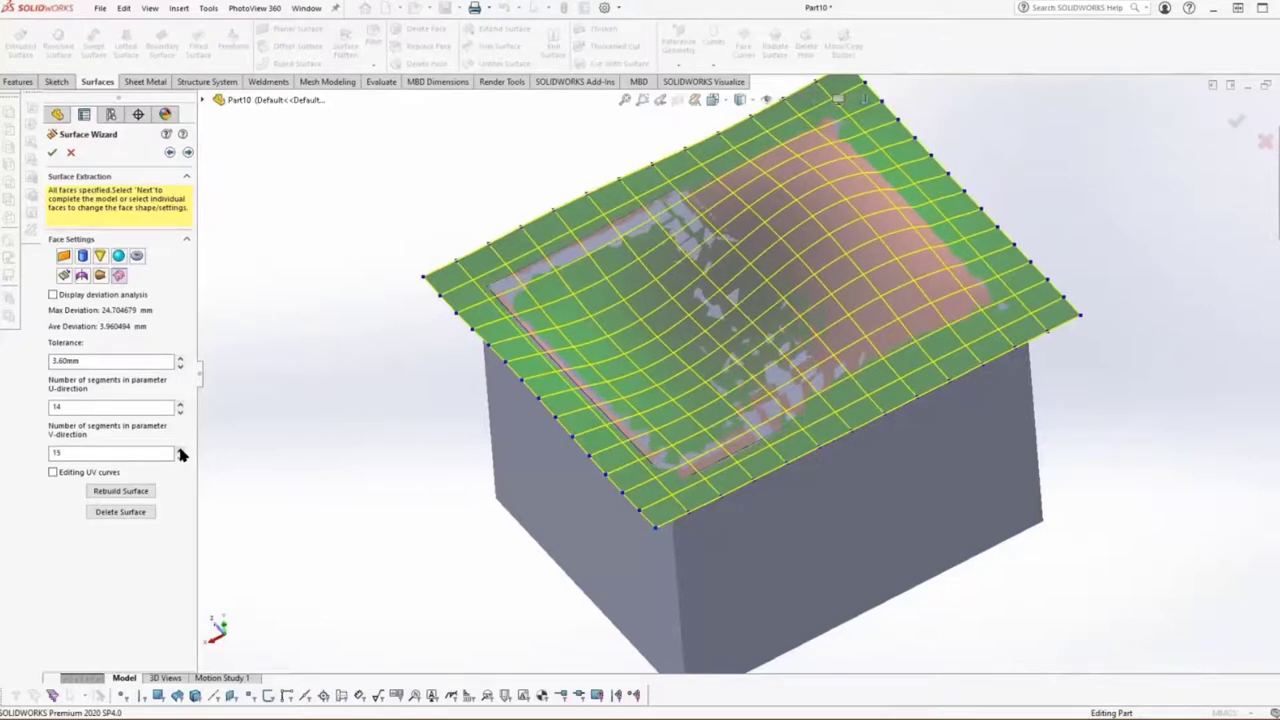
left_click(137, 493)
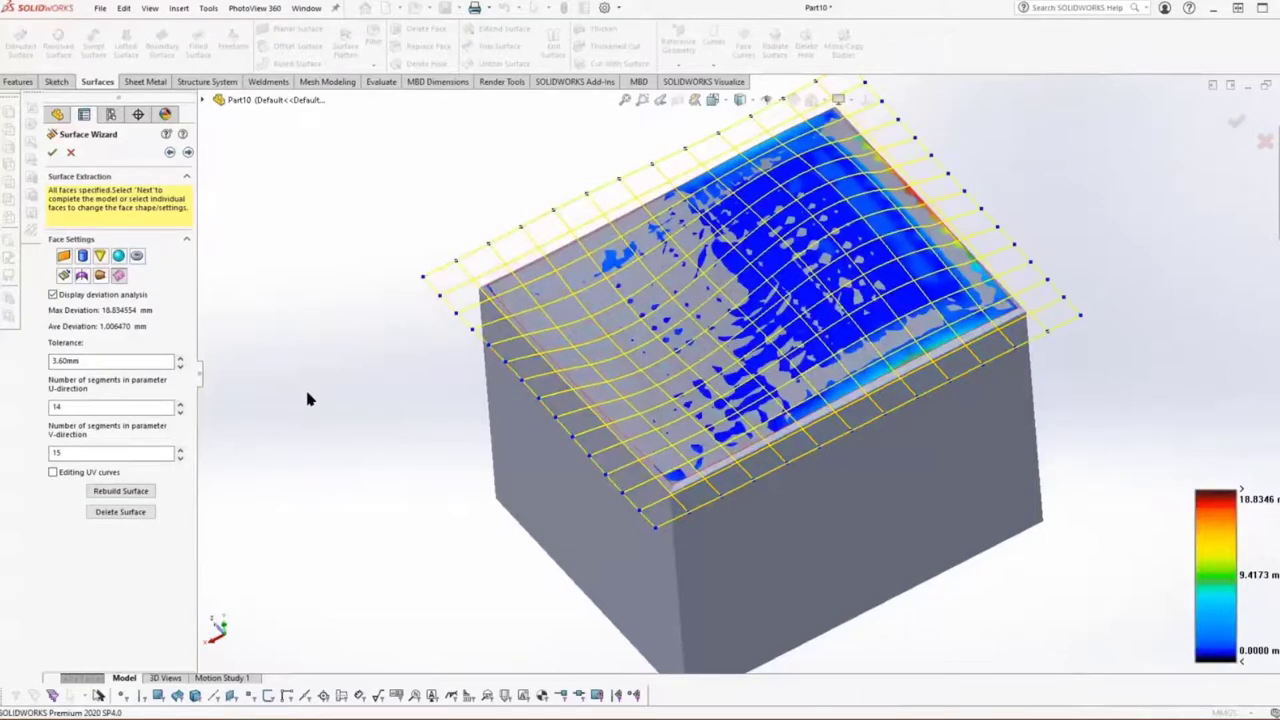
Examine the deviation colour map on the rebuilt top surface from several angles, including close up along its edges
key("Up")
key("Up")
key("shift+z")
key("shift+z")
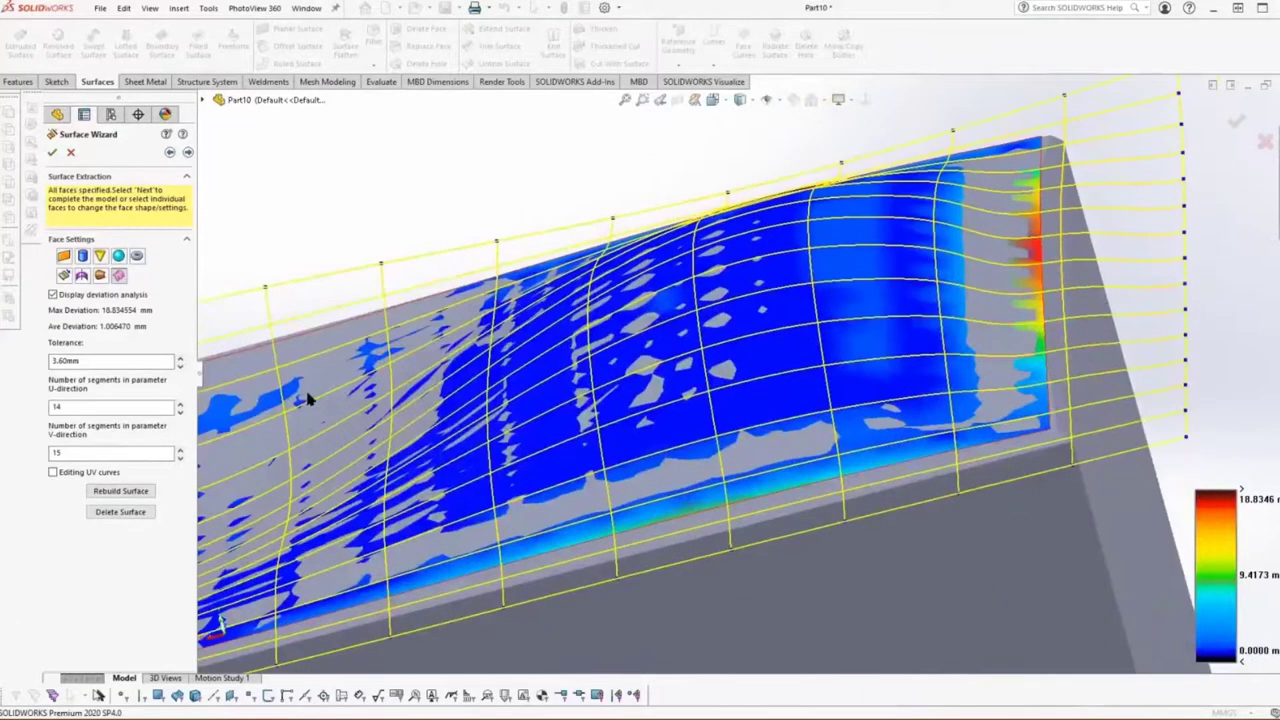
key("Up")
key("Up")
key("Right")
key("Right")
key("Right")
key("Right")
key("Right")
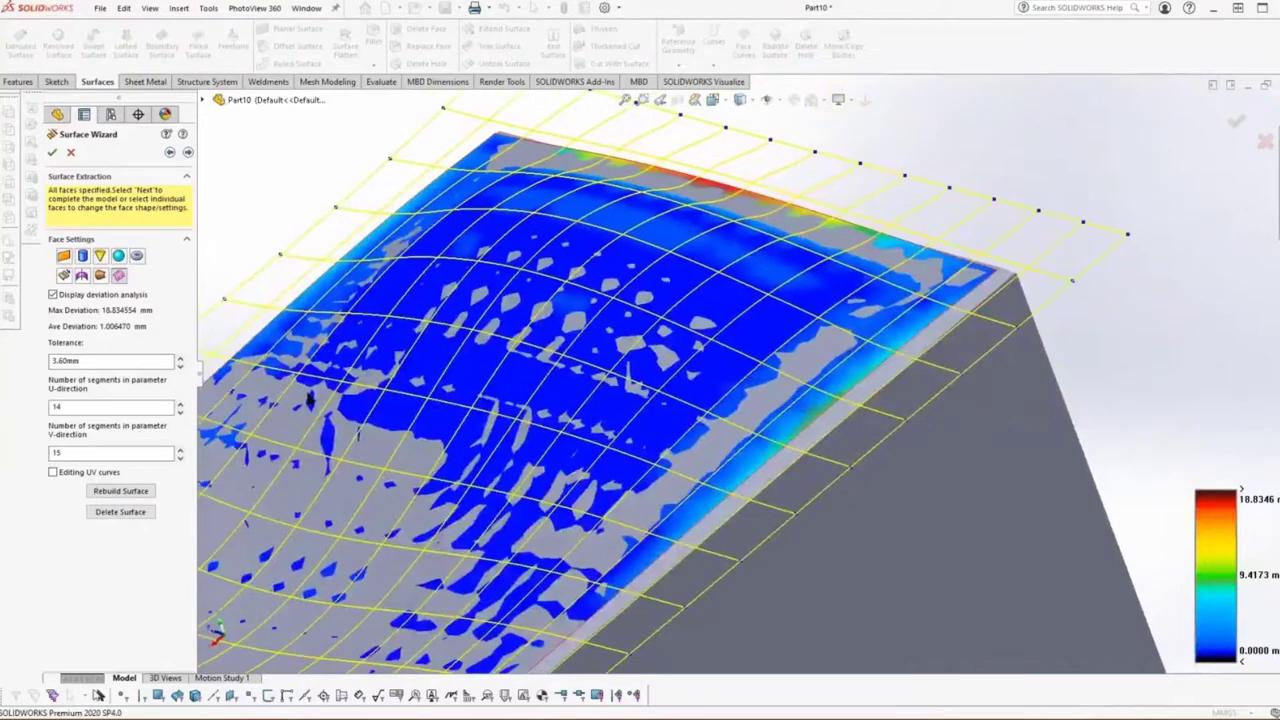
key("z")
key("Down")
key("alt+Right")
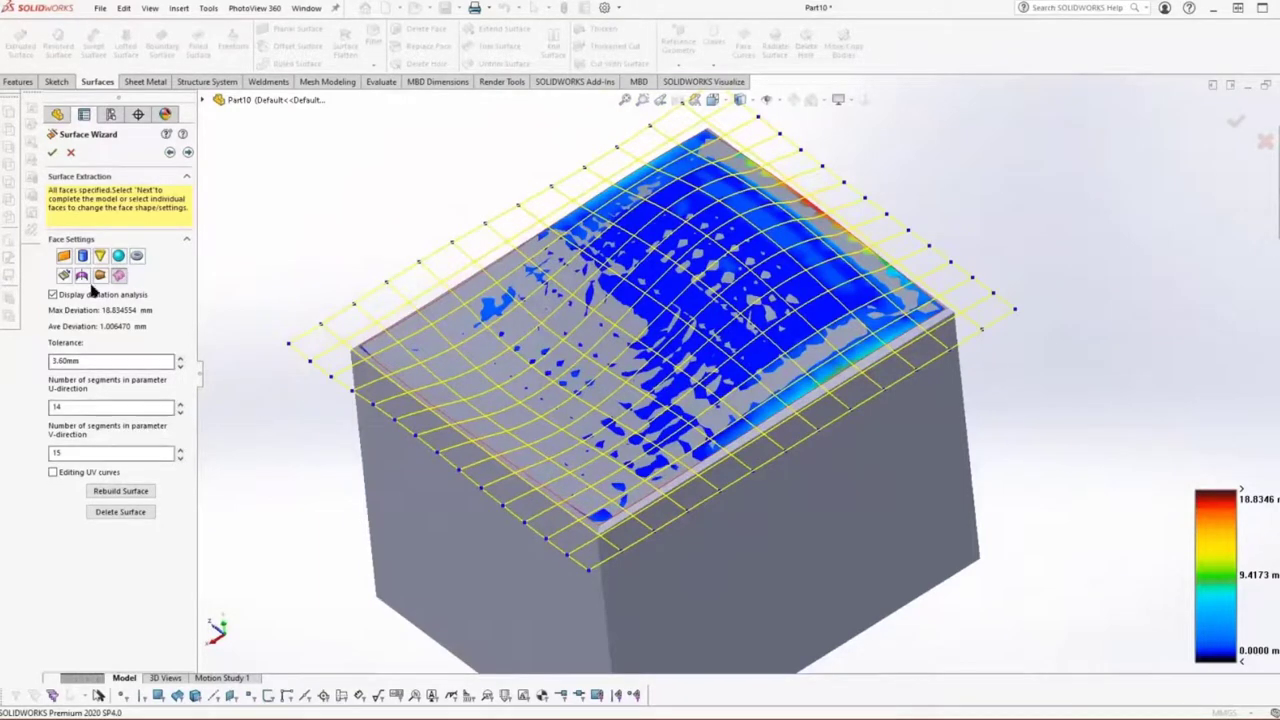
Accept the extracted surface and replace the solid's curved top face with it
left_click(53, 152)
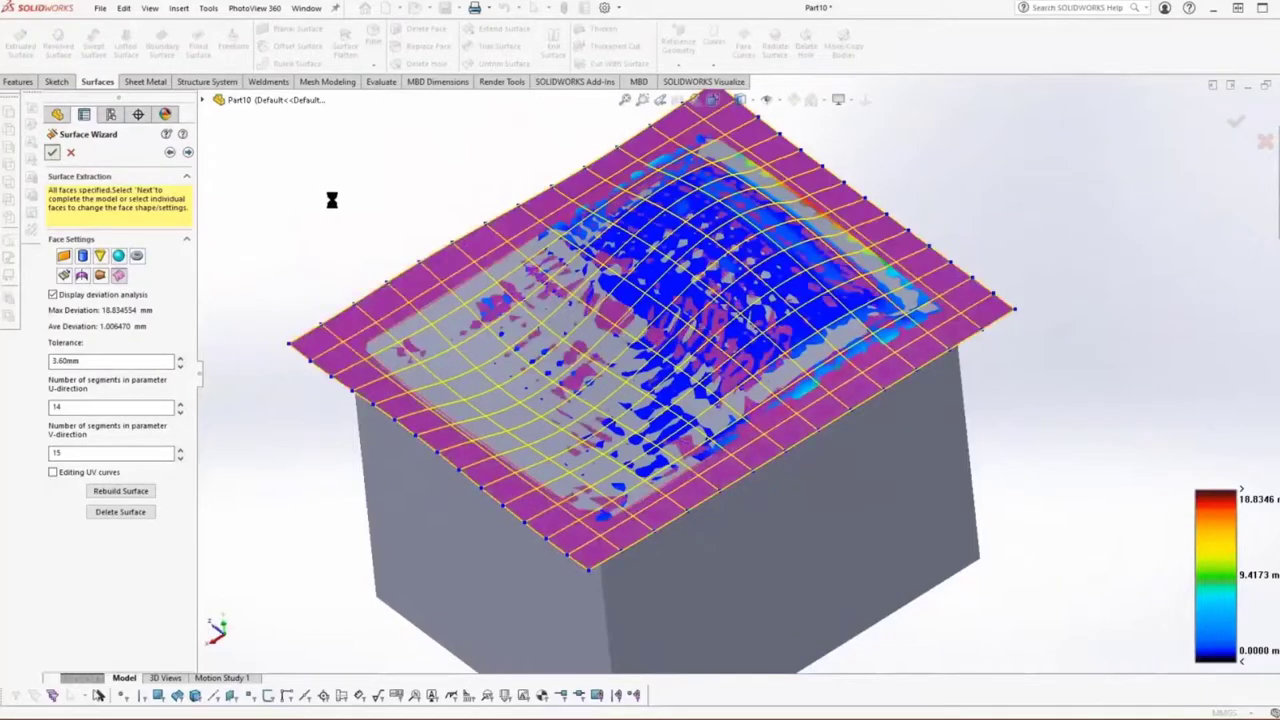
left_click(178, 8)
mouse_move(200, 150)
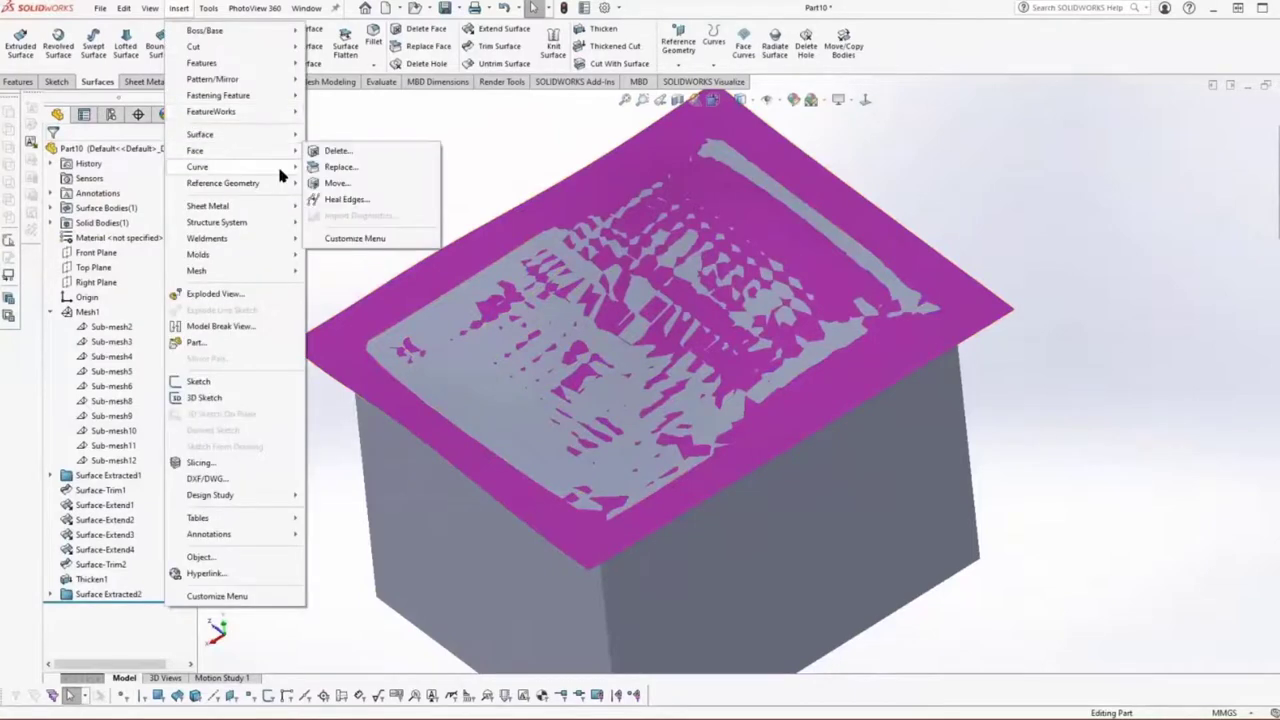
left_click(343, 172)
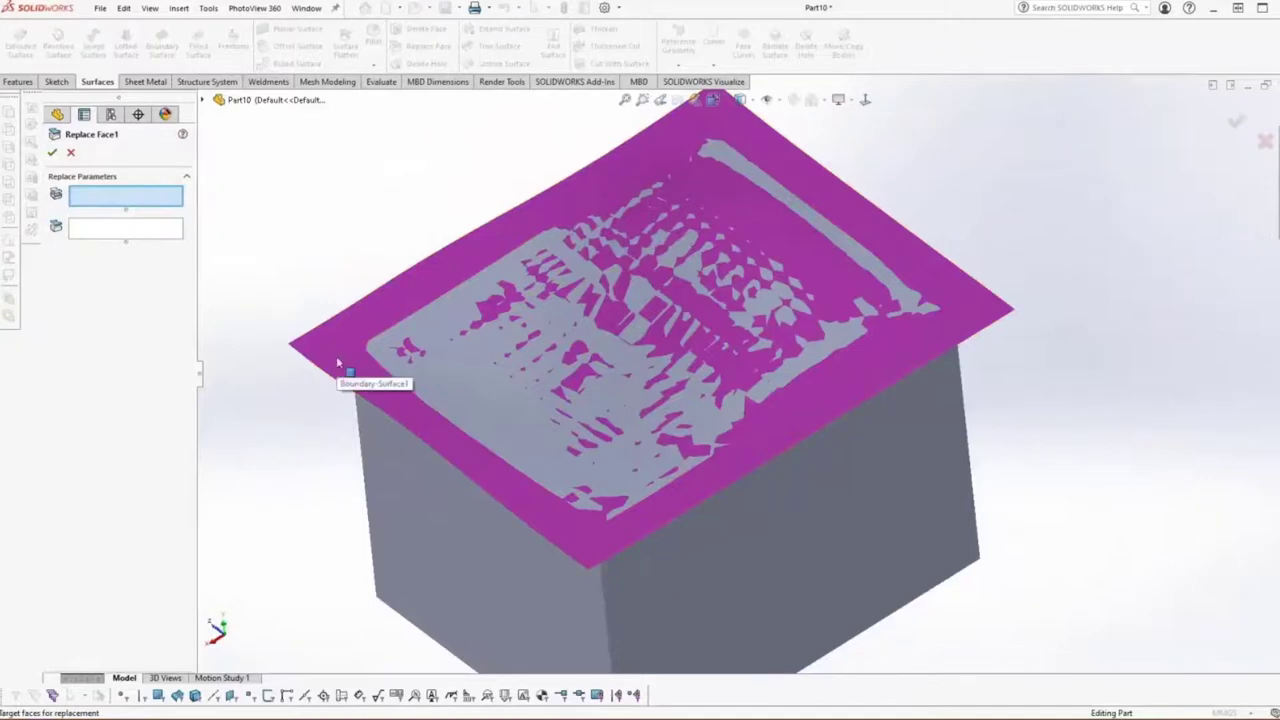
left_click(437, 388)
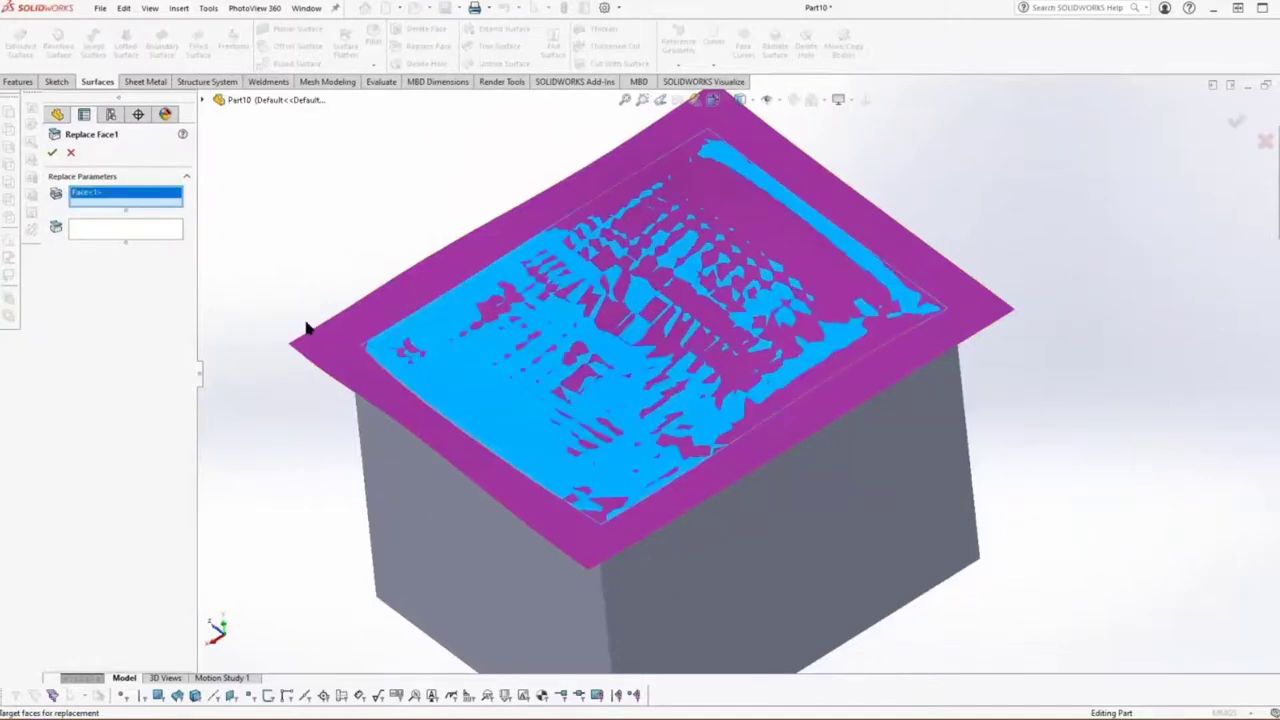
left_click(155, 228)
left_click(338, 354)
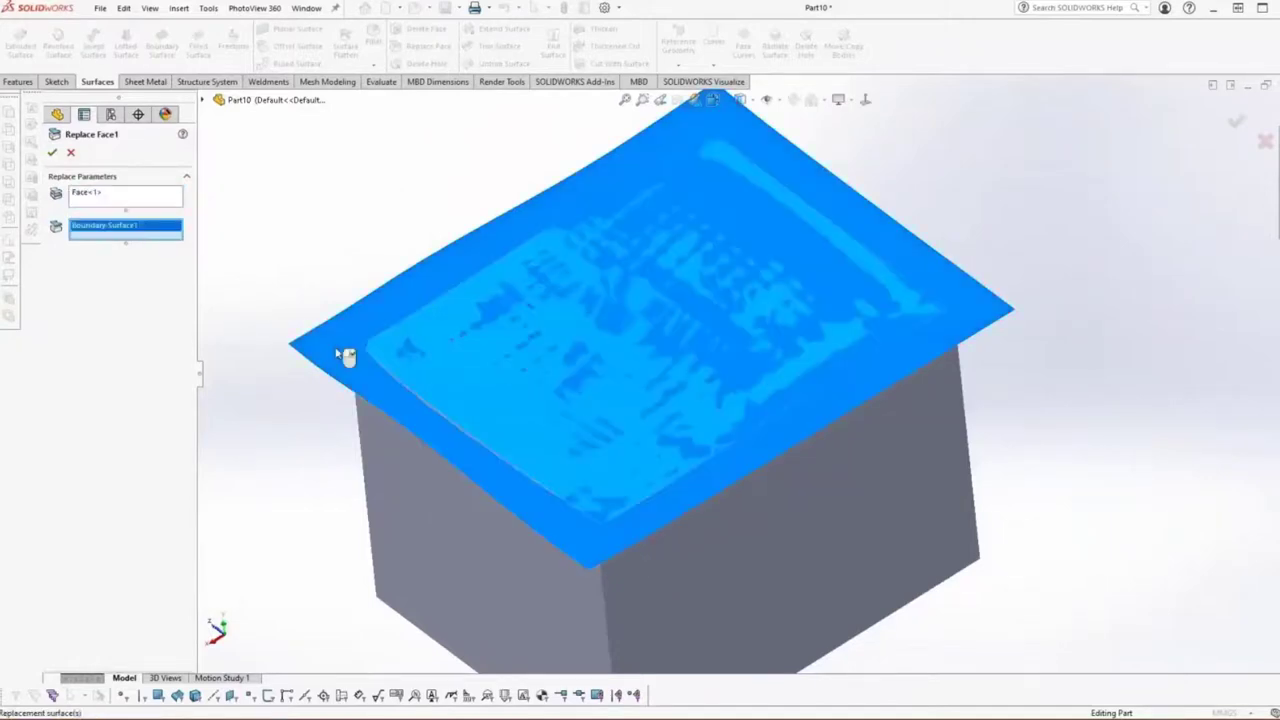
left_click(54, 153)
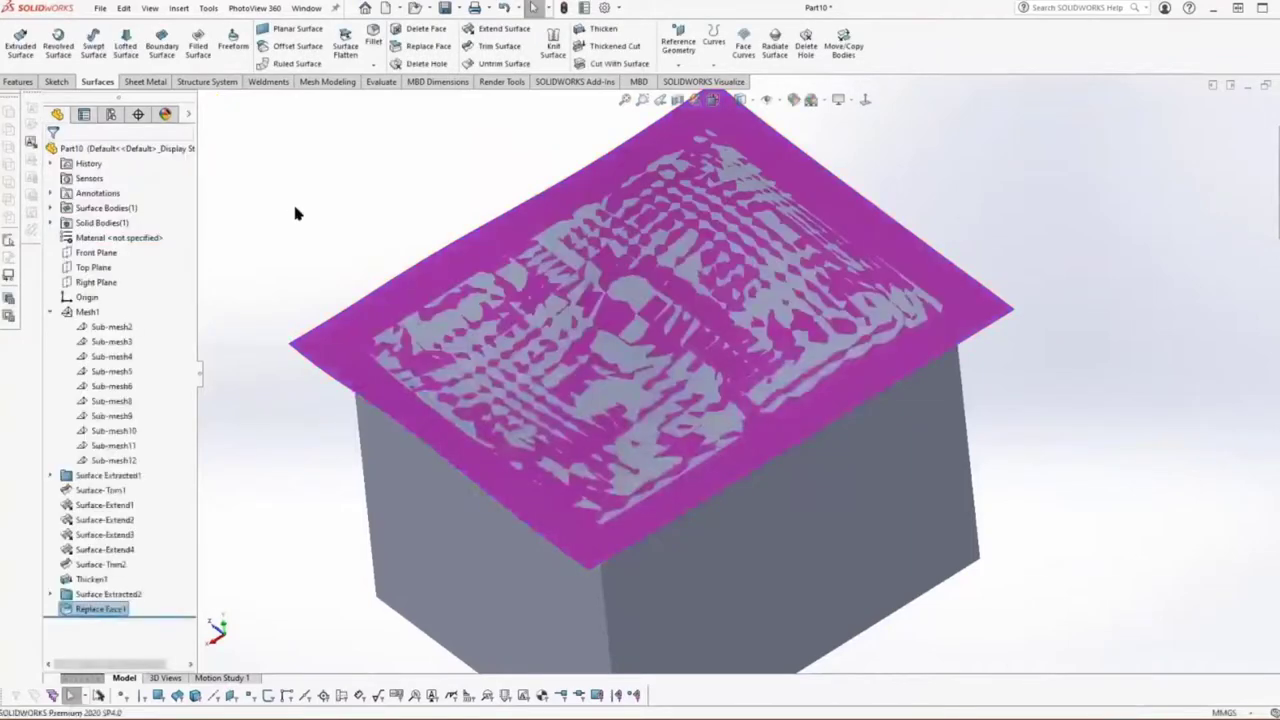
Hide the extracted surface body that extends past the top of the box
right_click(338, 350)
left_click(363, 327)
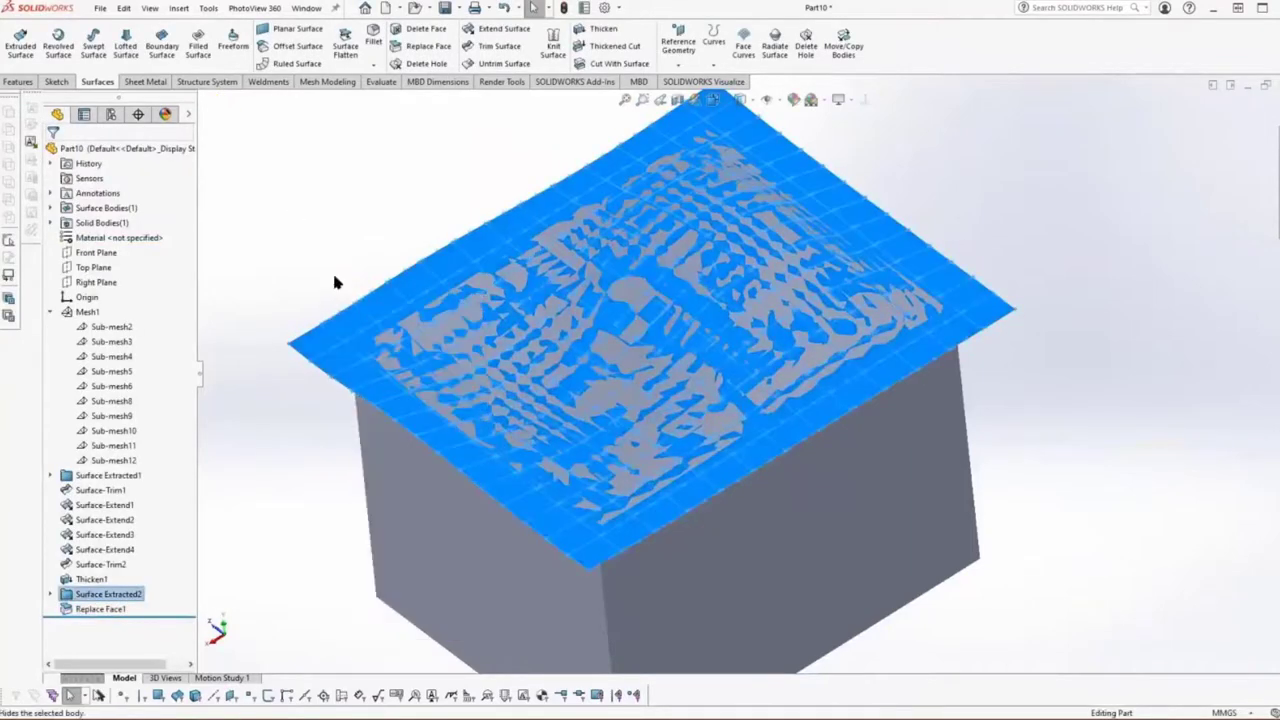
key("Up")
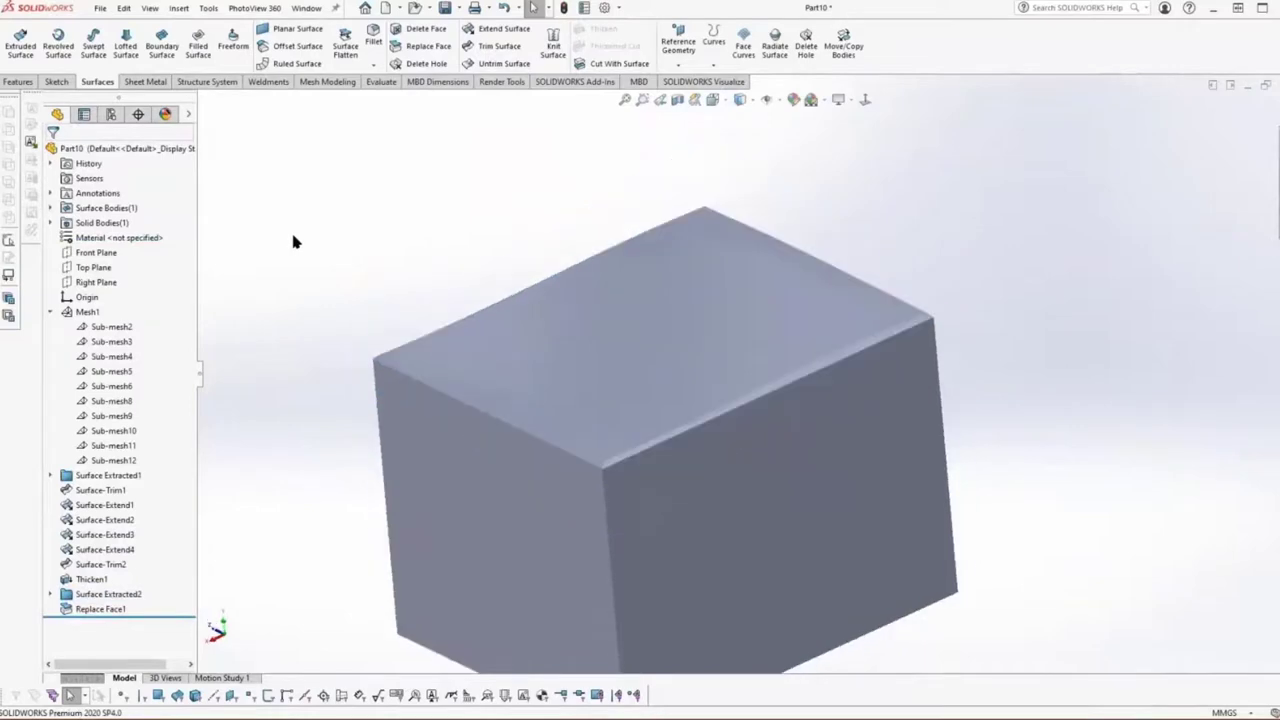
Examine the replaced curved top face of the solid box from the sides and from above
key("Left")
key("Left")
key("Left")
key("Left")
key("Left")
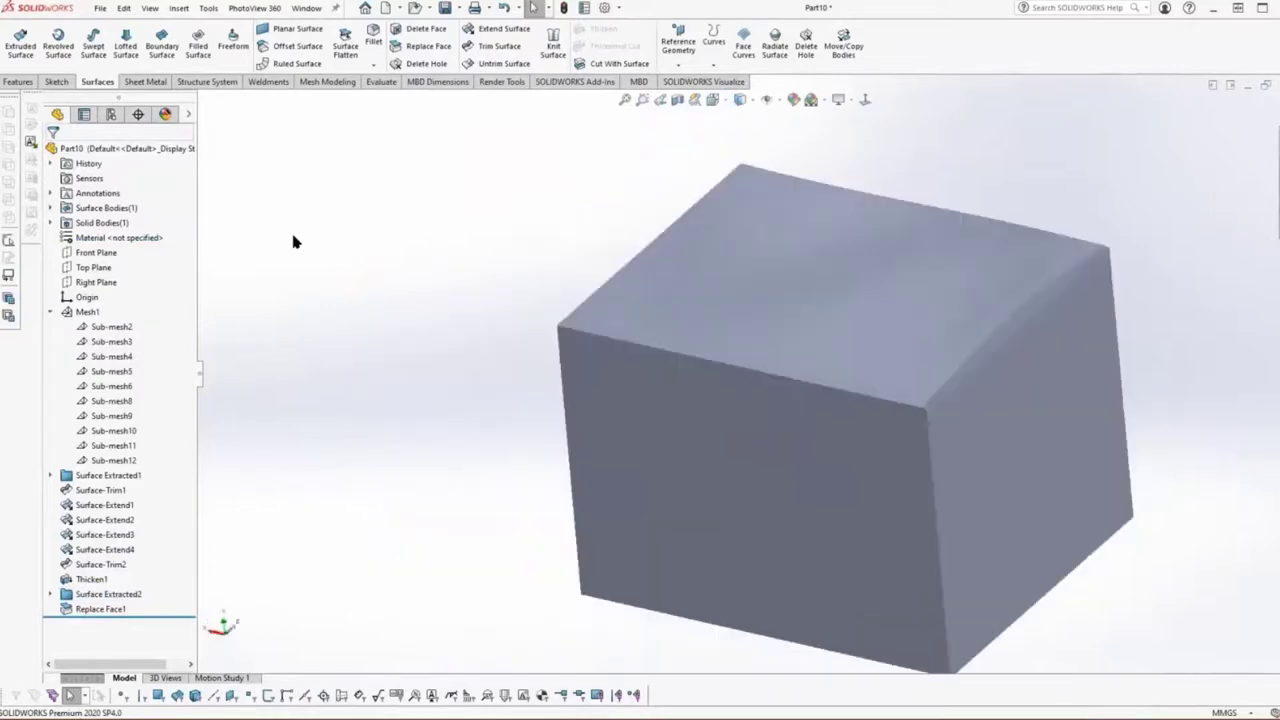
key("Right")
key("Up")
key("Up")
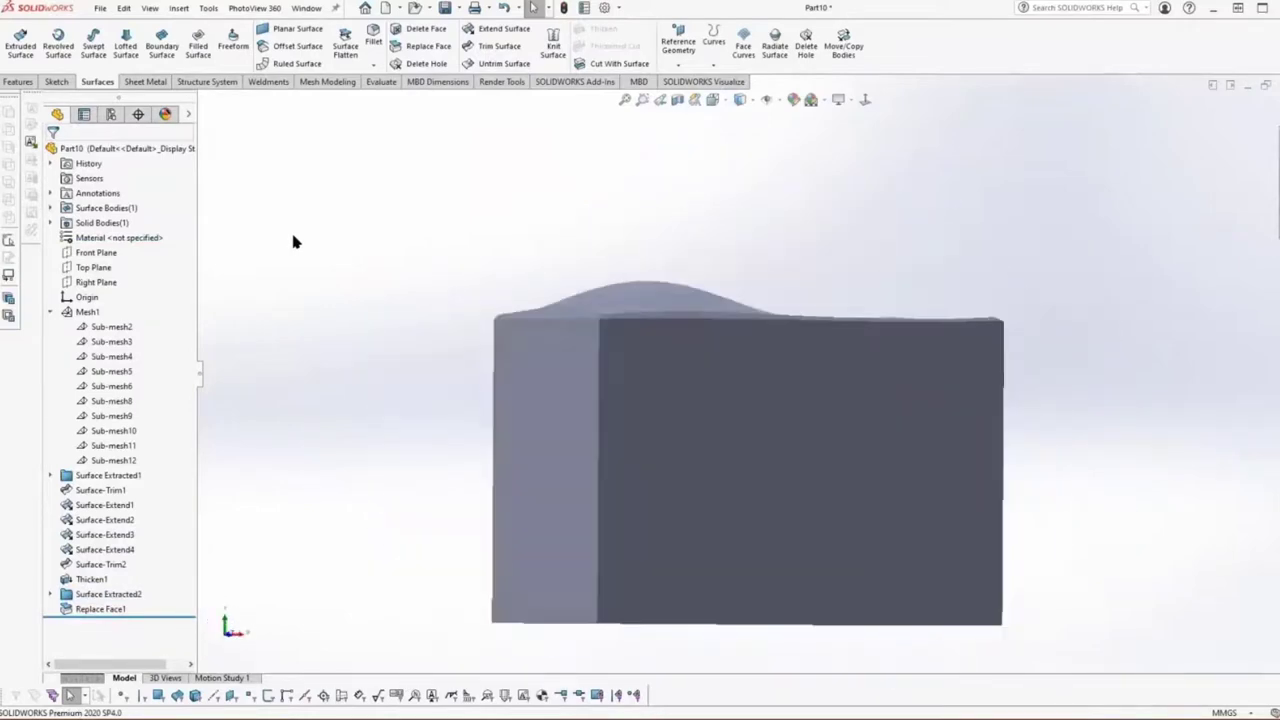
key("Left")
key("Left")
key("Left")
key("Down")
key("Down")
key("Left")
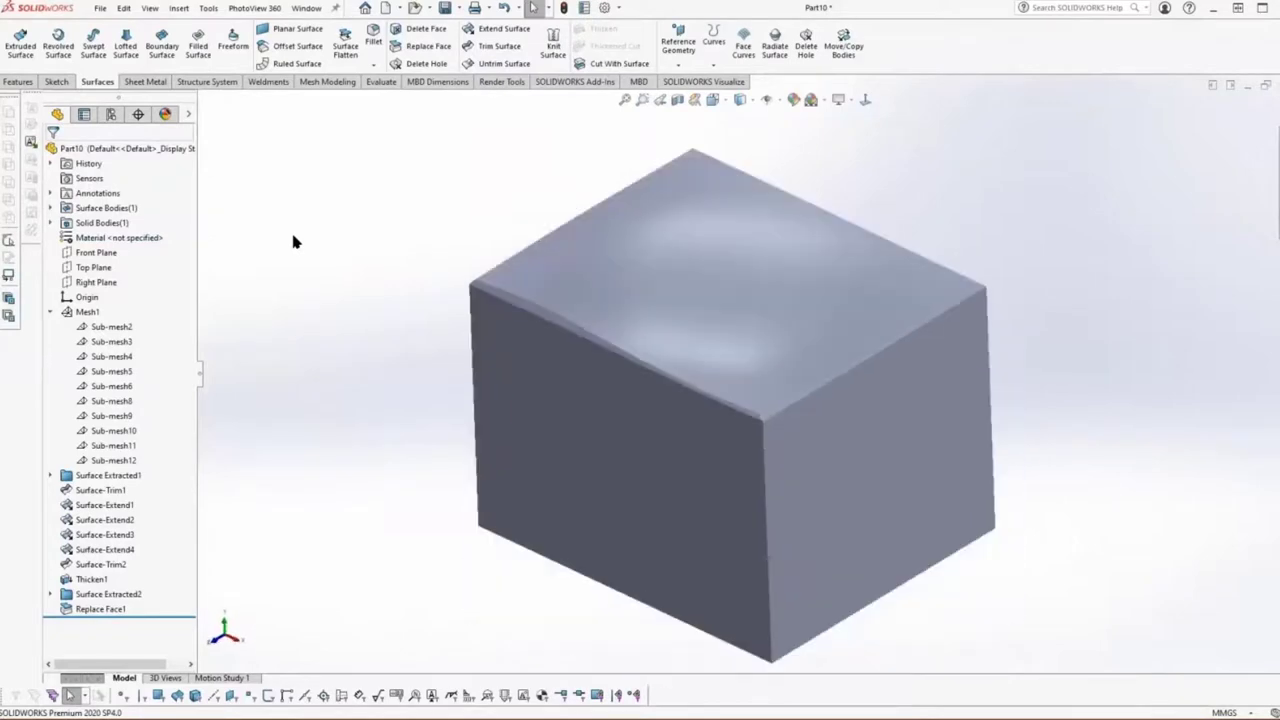
scroll(293, 241, "up", 1)
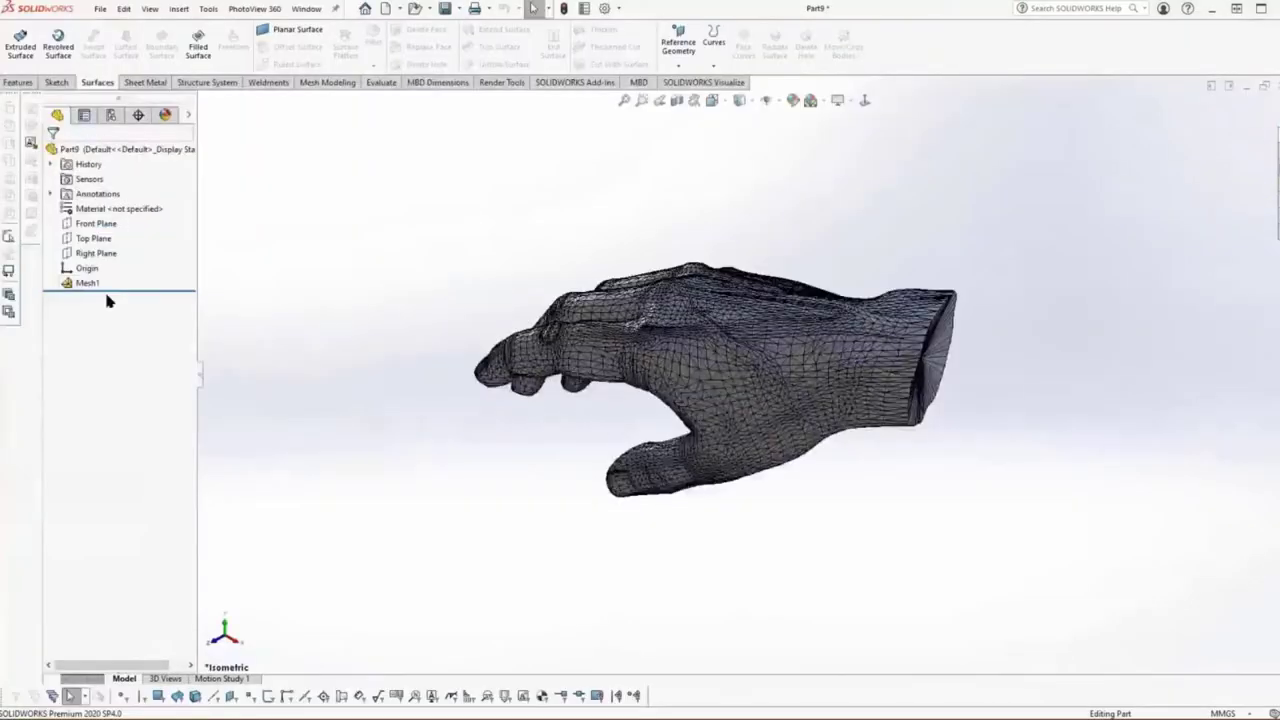
Start the Surface Wizard on the hand's Mesh1 with automatic creation and preview the surfaces at maximum surface detail
right_click(88, 284)
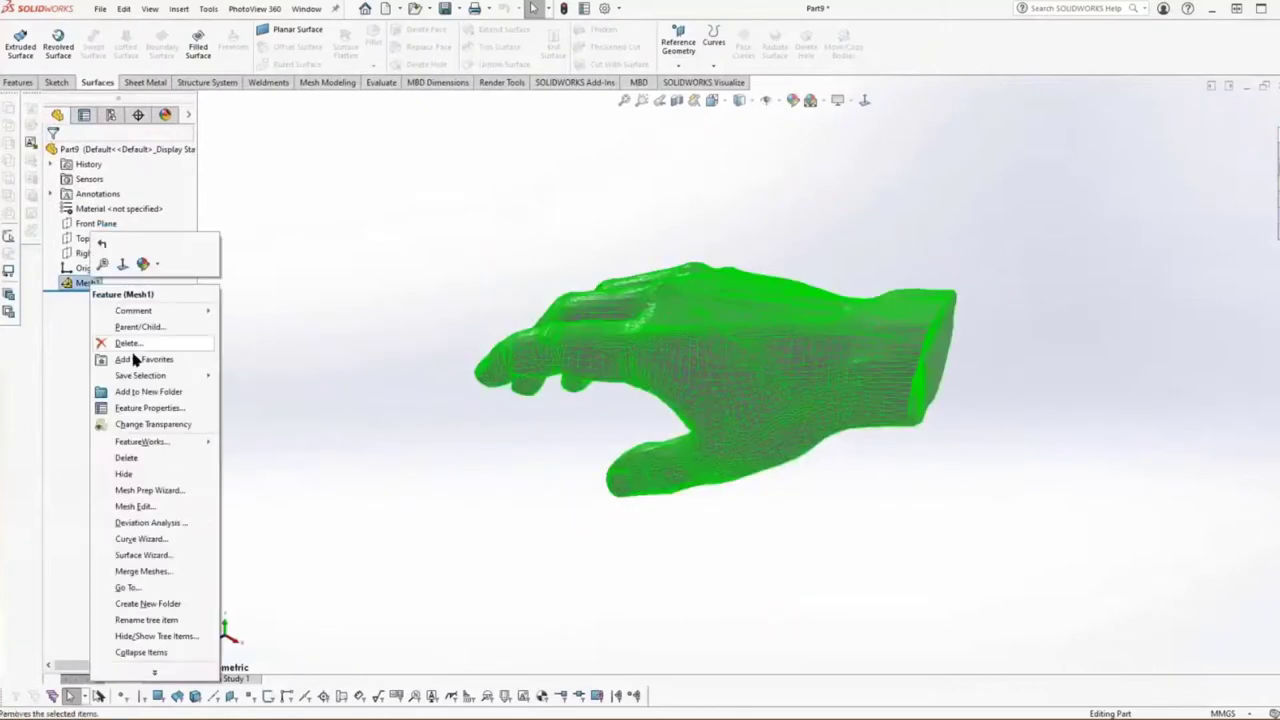
left_click(166, 553)
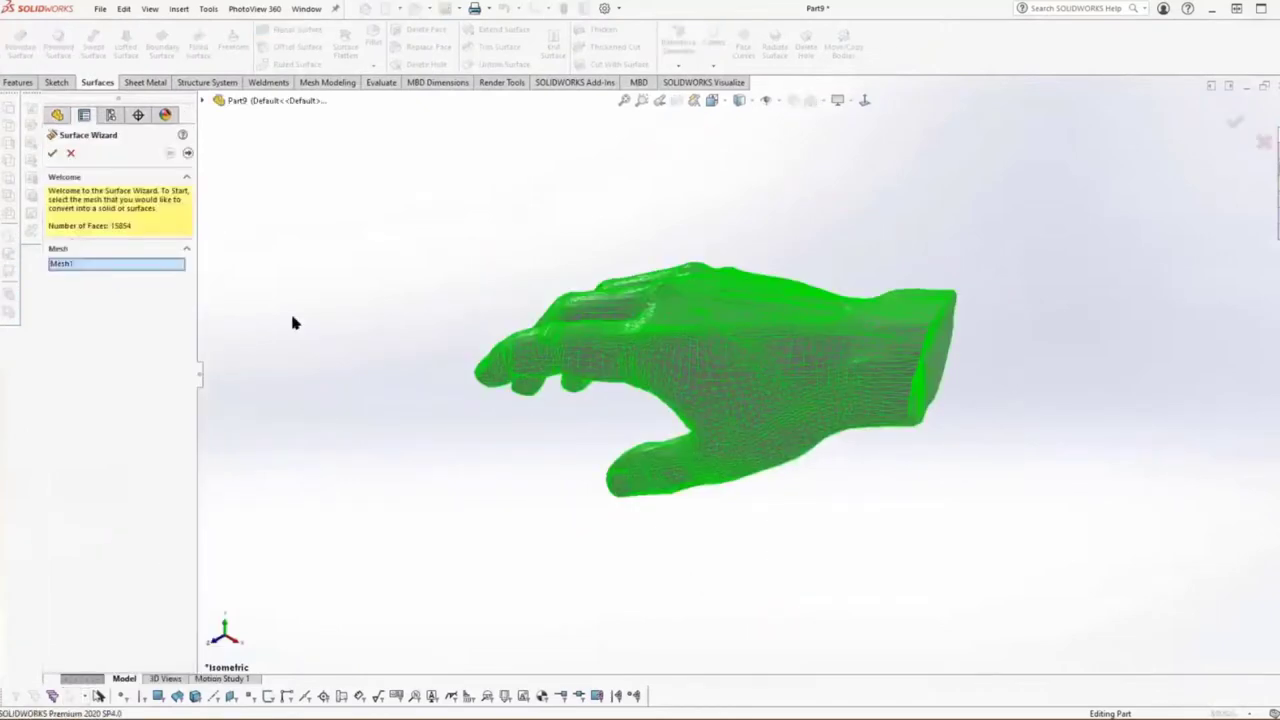
left_click(187, 152)
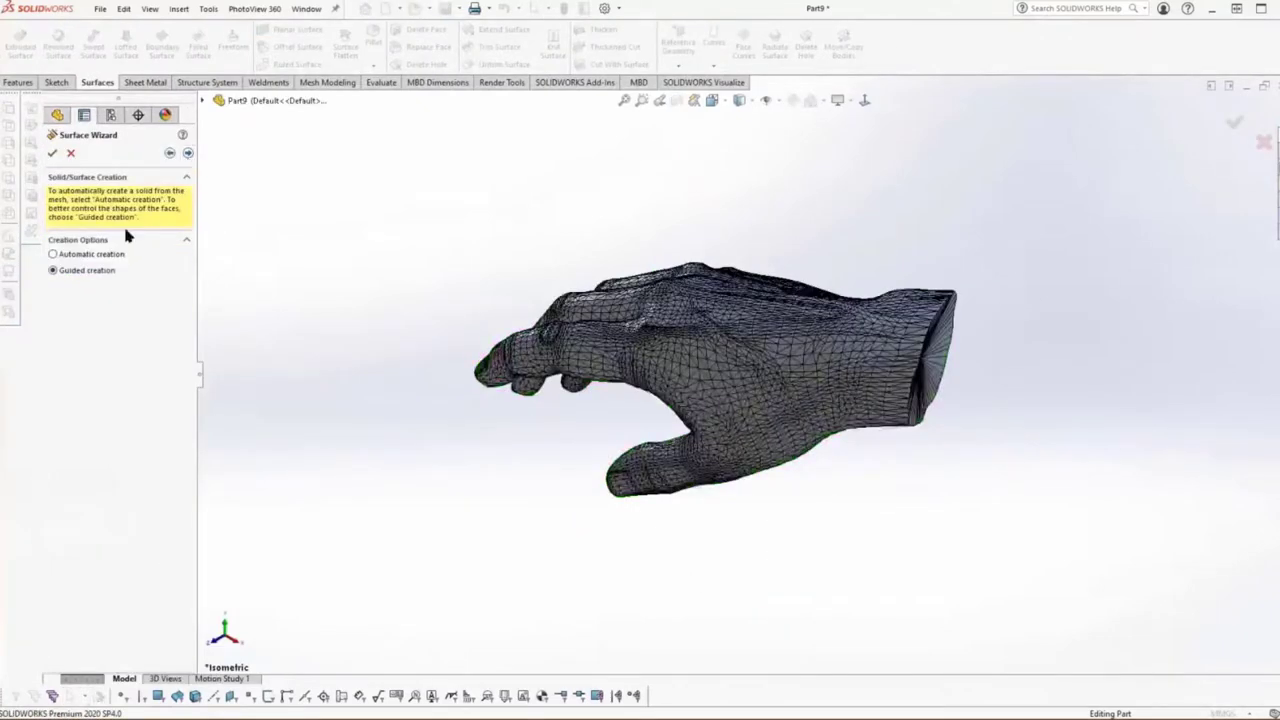
left_click(110, 257)
left_click(187, 153)
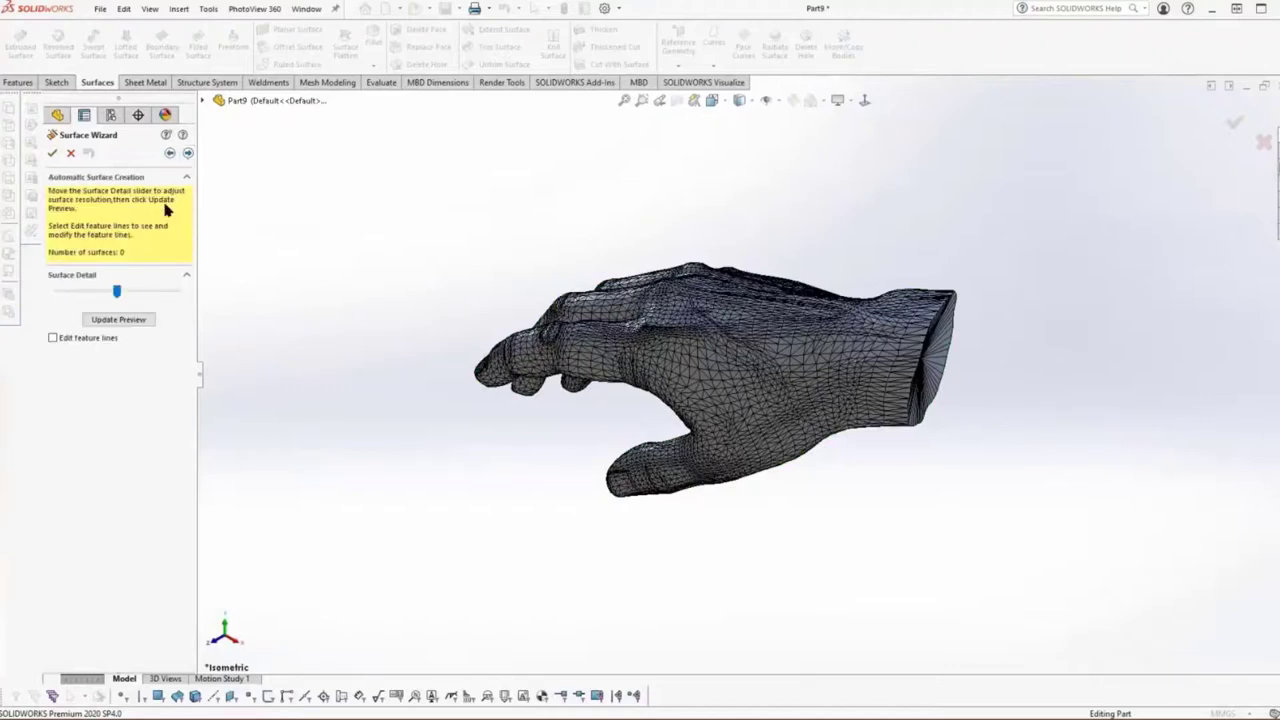
left_click_drag(116, 290, 157, 291)
left_click(119, 319)
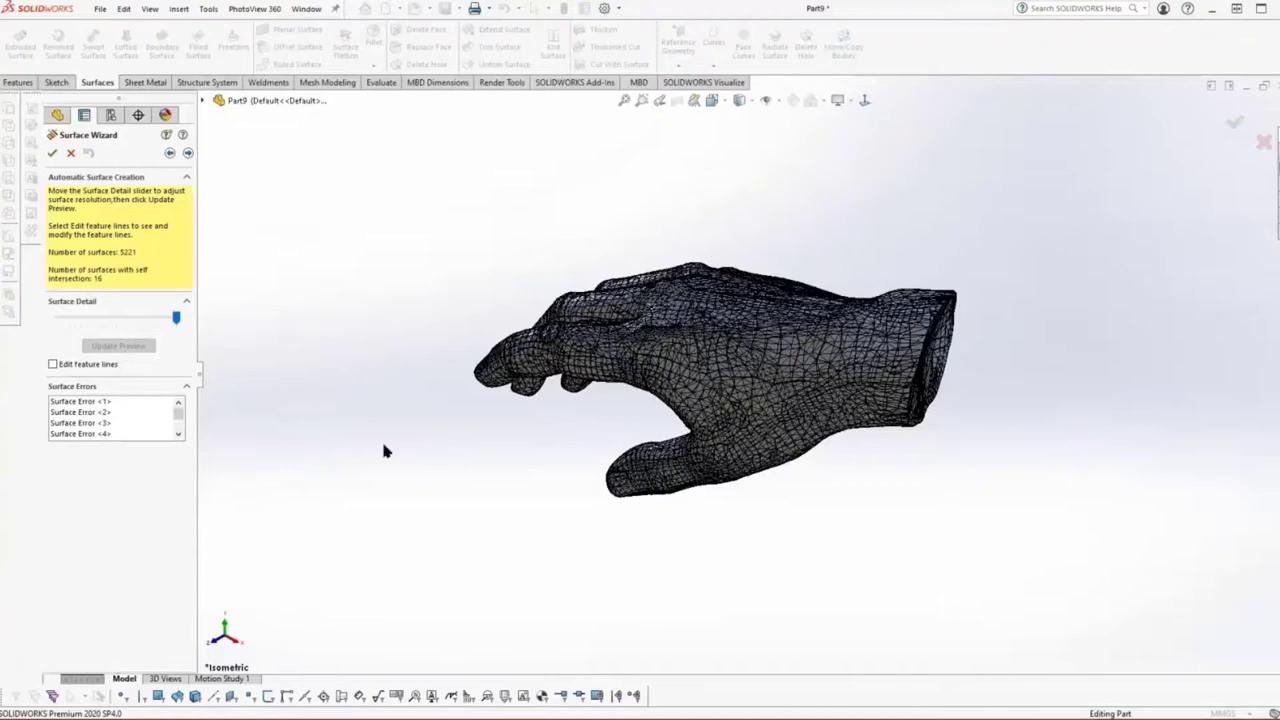
Examine the surface preview around the fingers, palm and wrist for highlighted surface errors
key("Down")
key("Down")
key("Down")
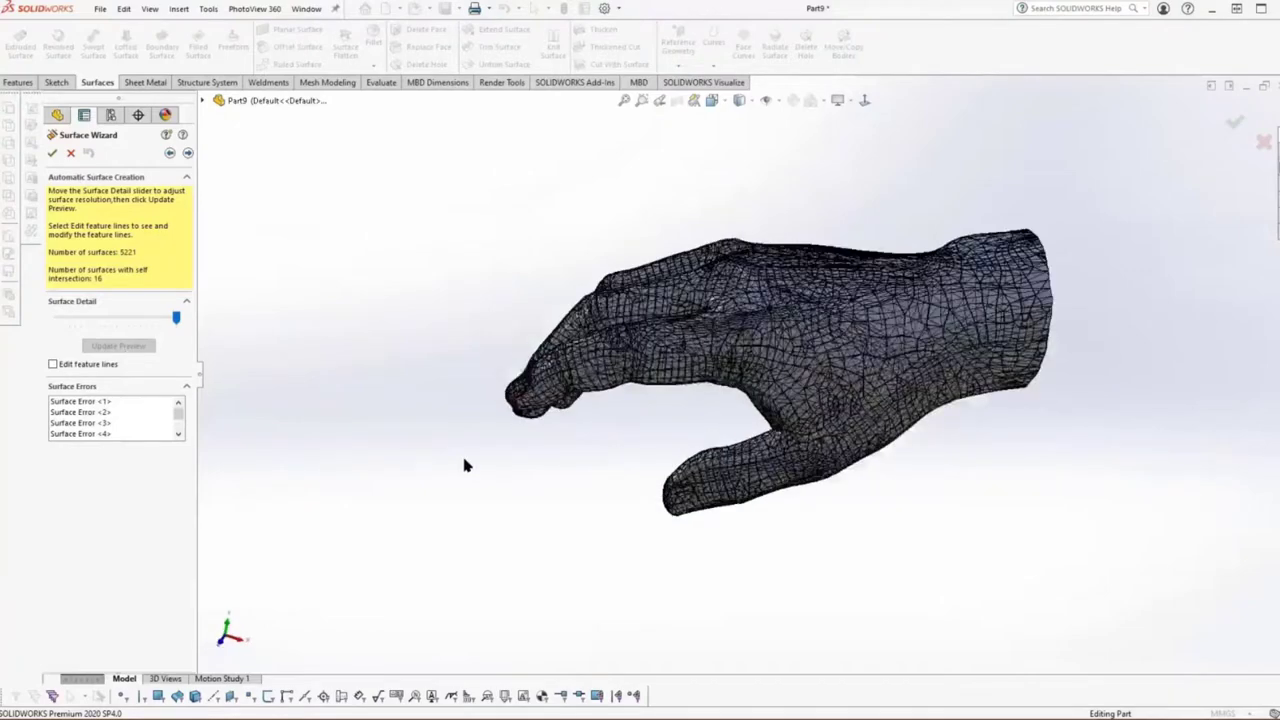
key("Down")
key("Down")
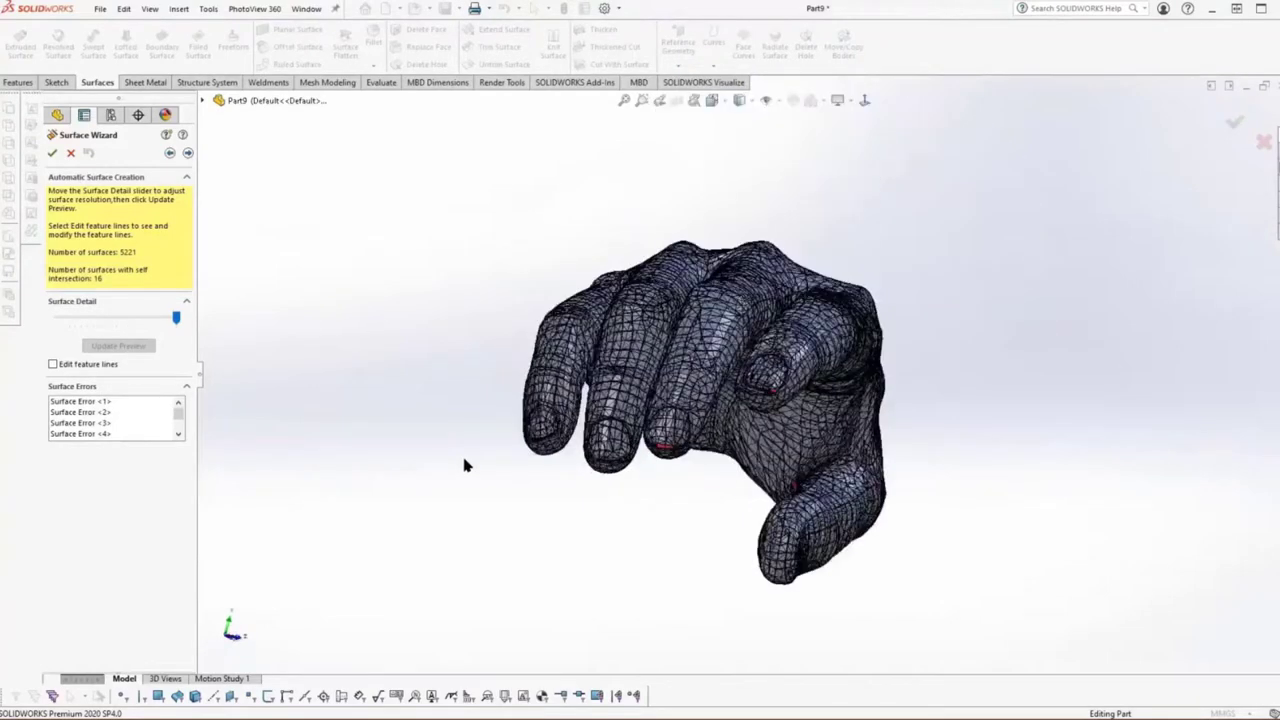
key("Down")
key("Down")
key("Down")
key("Down")
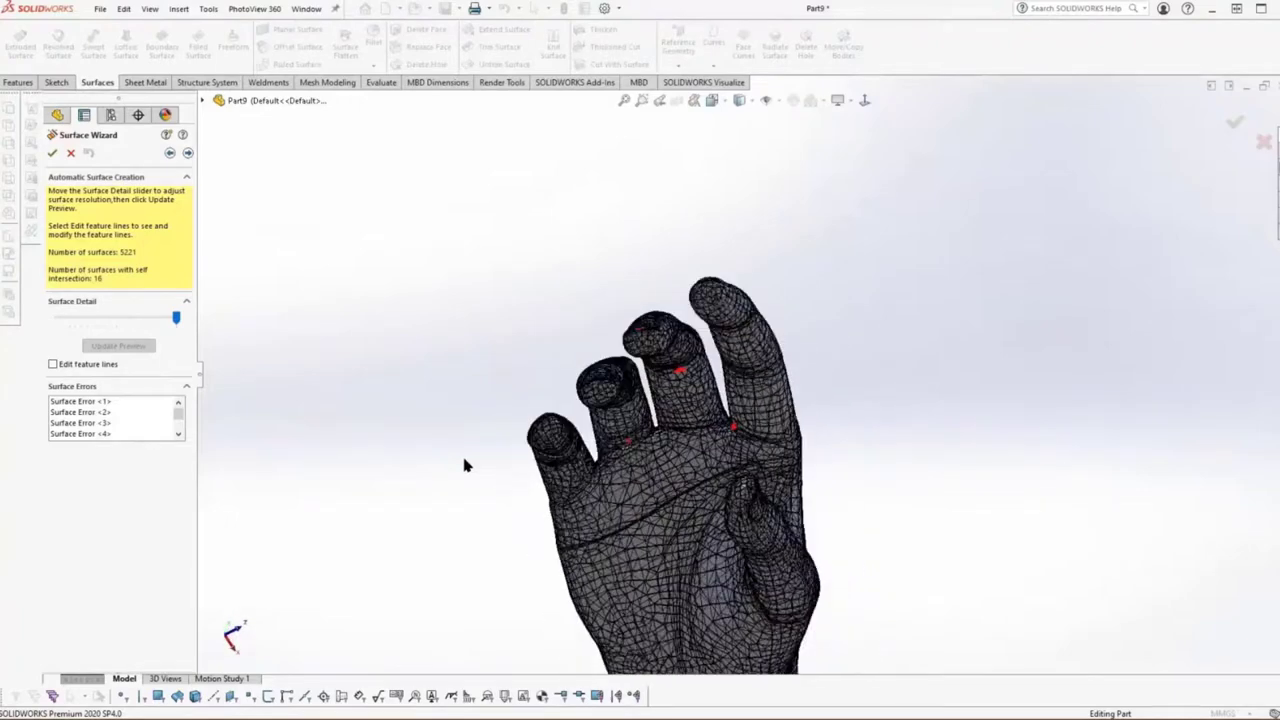
key("Down")
key("Down")
key("Down")
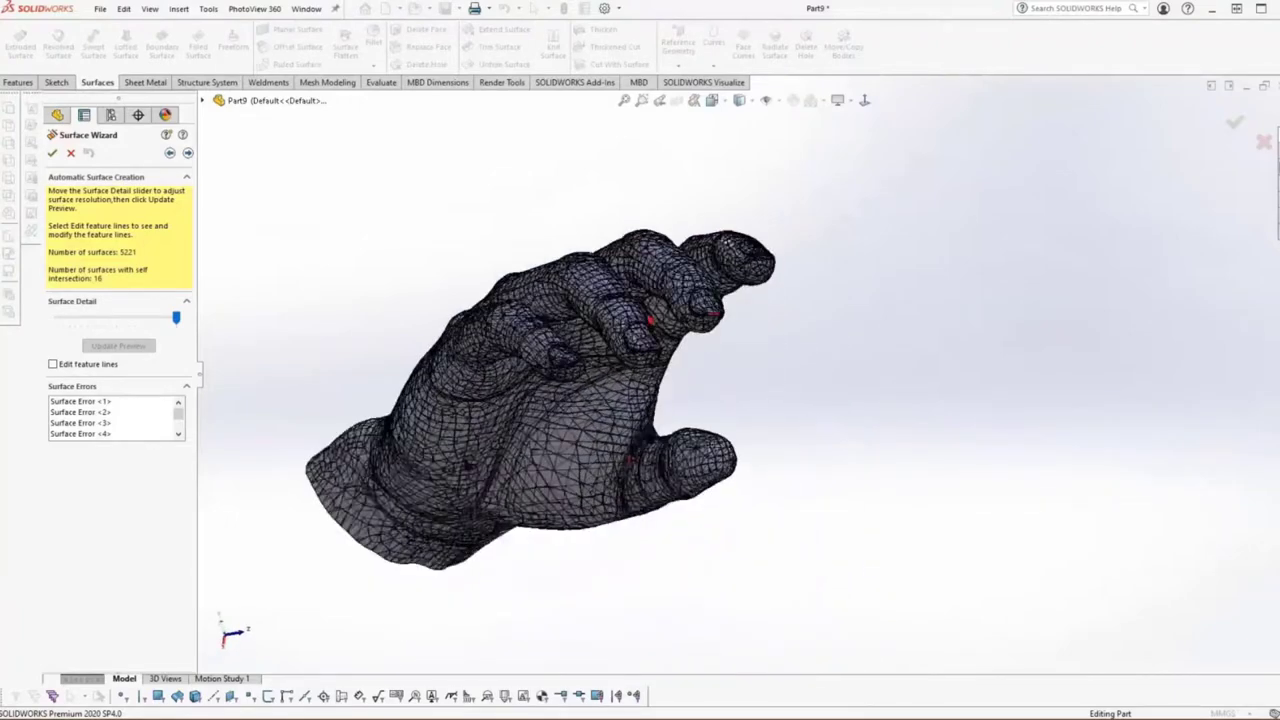
key("Right")
key("Right")
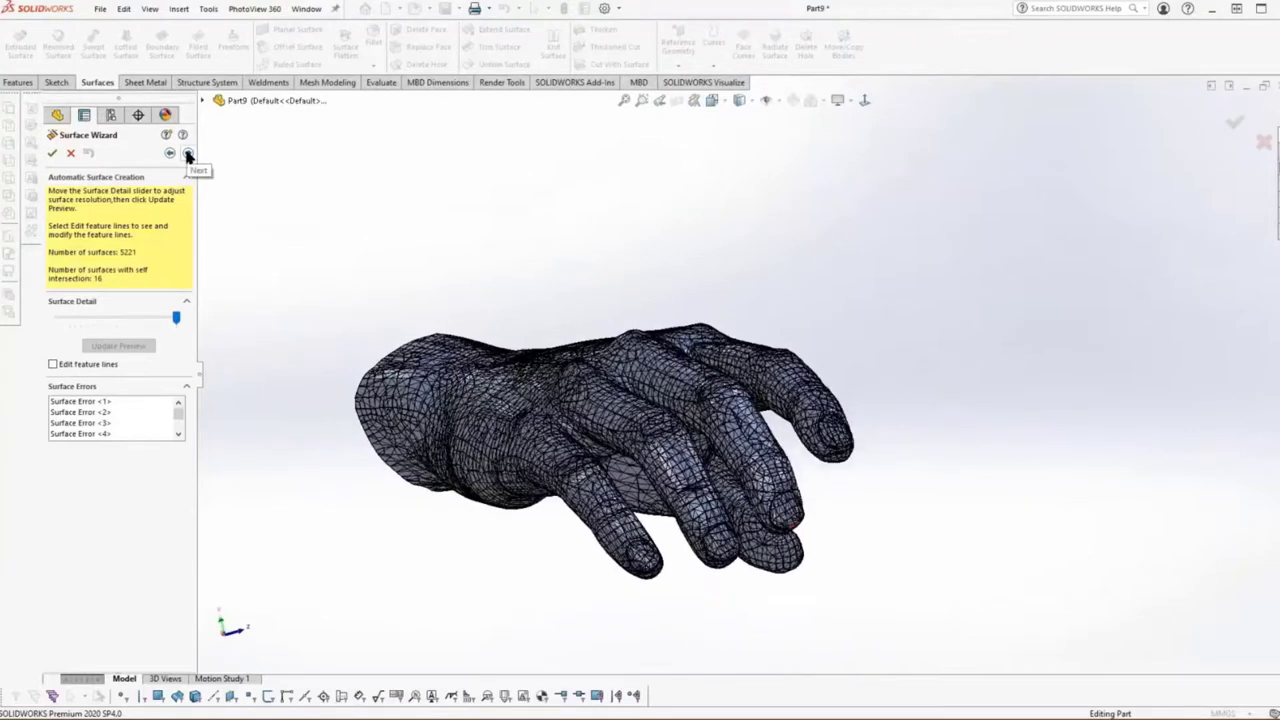
Generate the hand's surface model with the surfaces containing errors deleted, and accept the wizard result
left_click(187, 155)
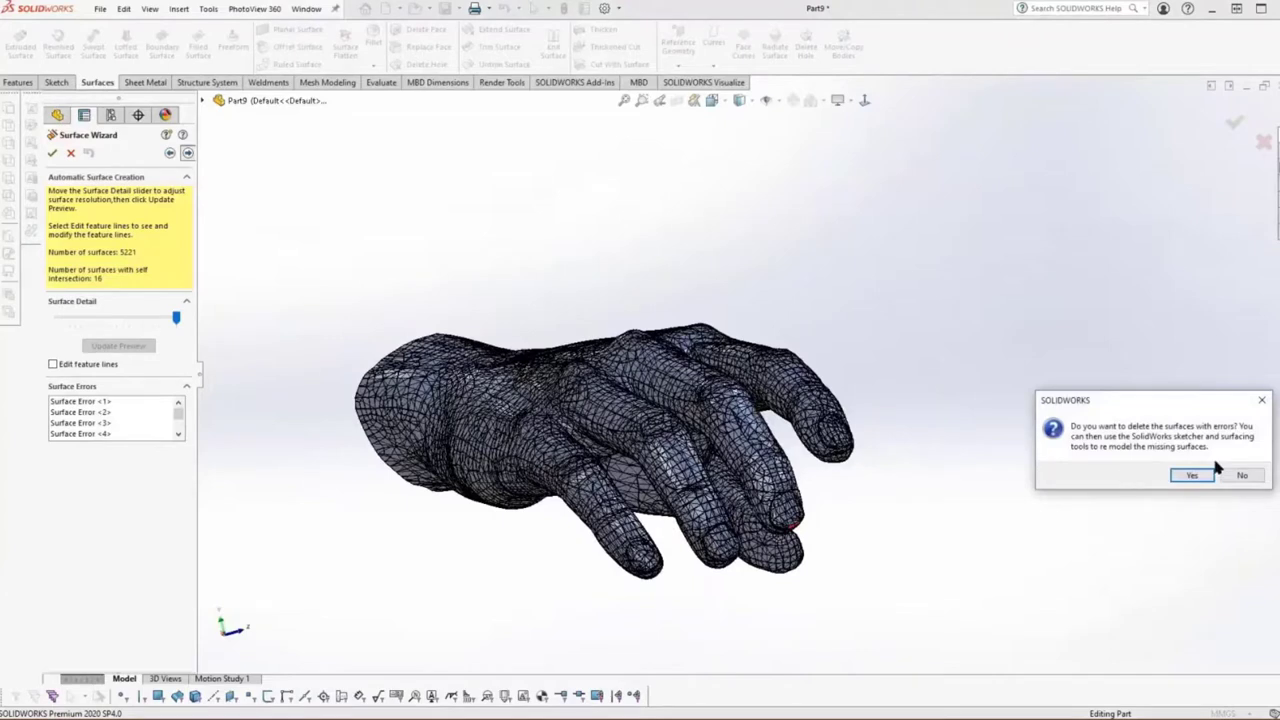
left_click(1188, 474)
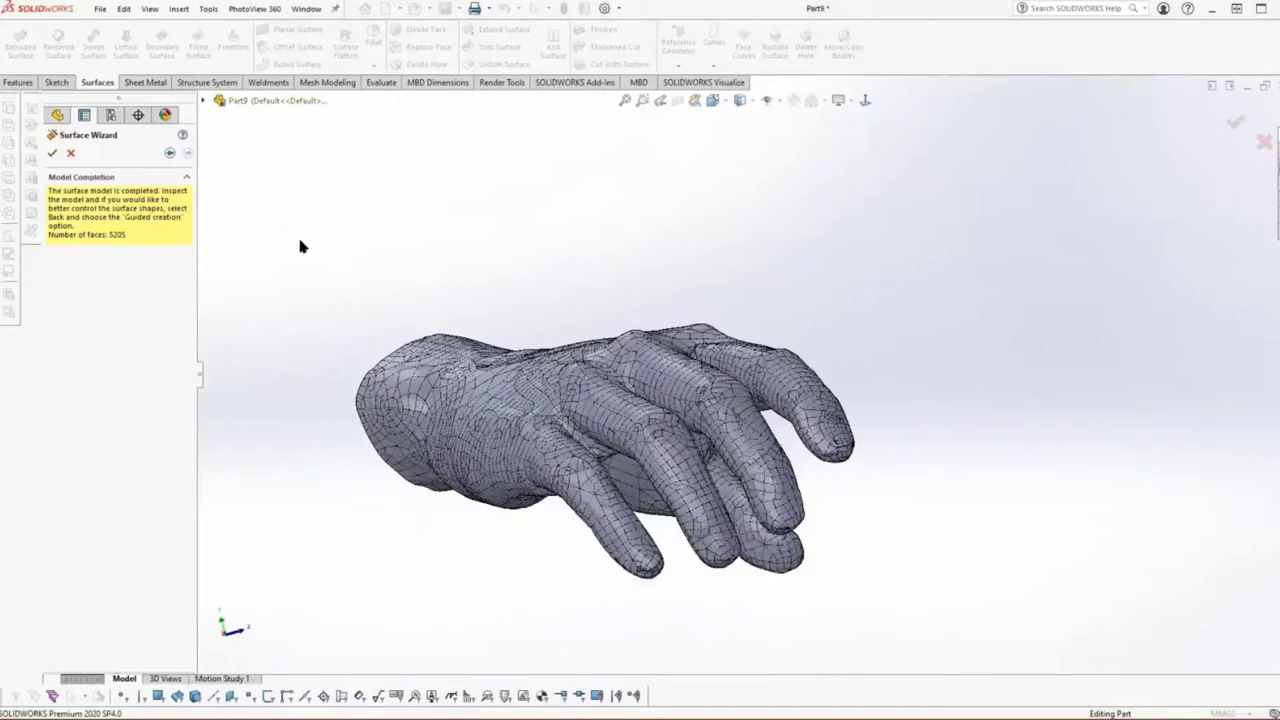
left_click(52, 152)
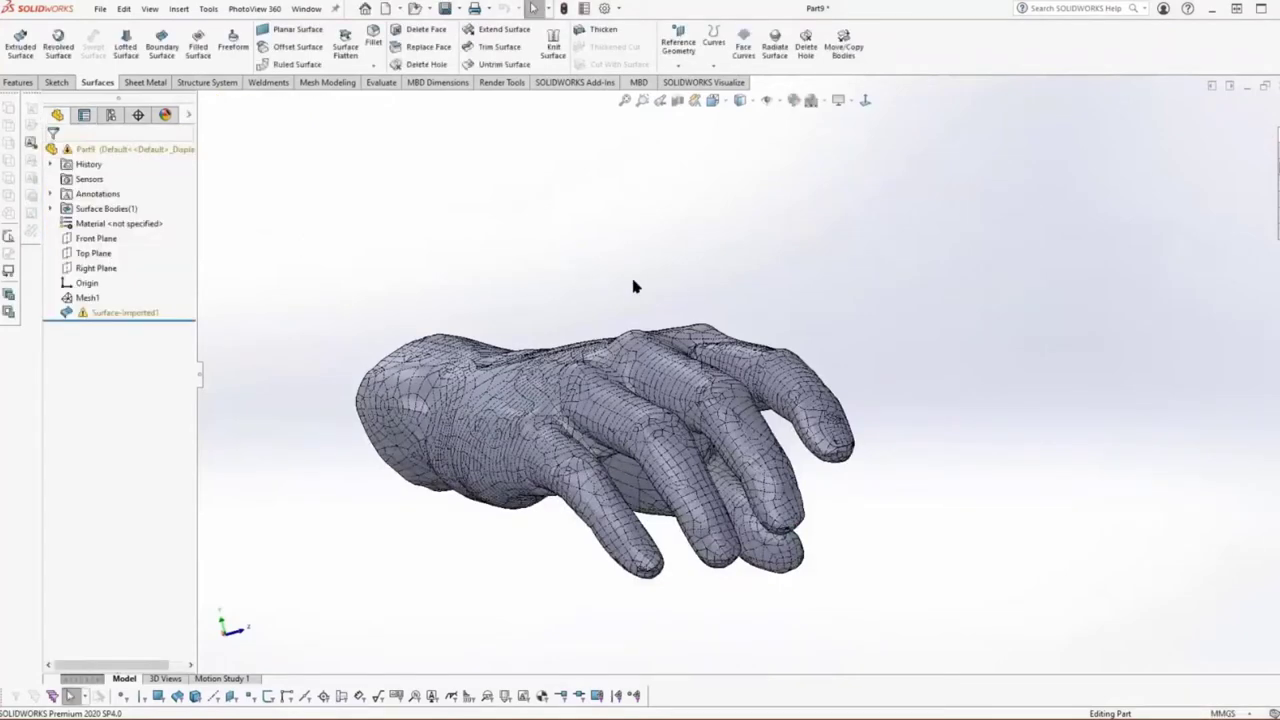
Compare the hand surface in Shaded and Shaded With Edges display, and examine the surface patches on the fingers up close
left_click(742, 100)
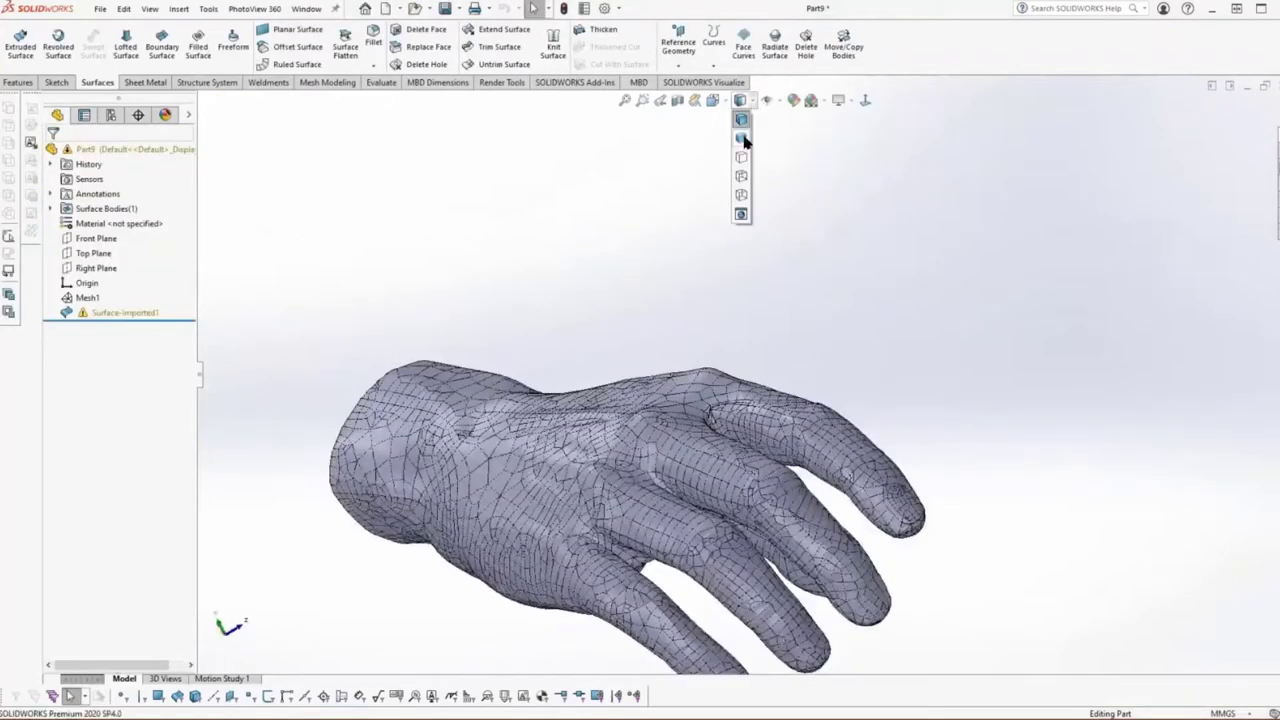
left_click(740, 134)
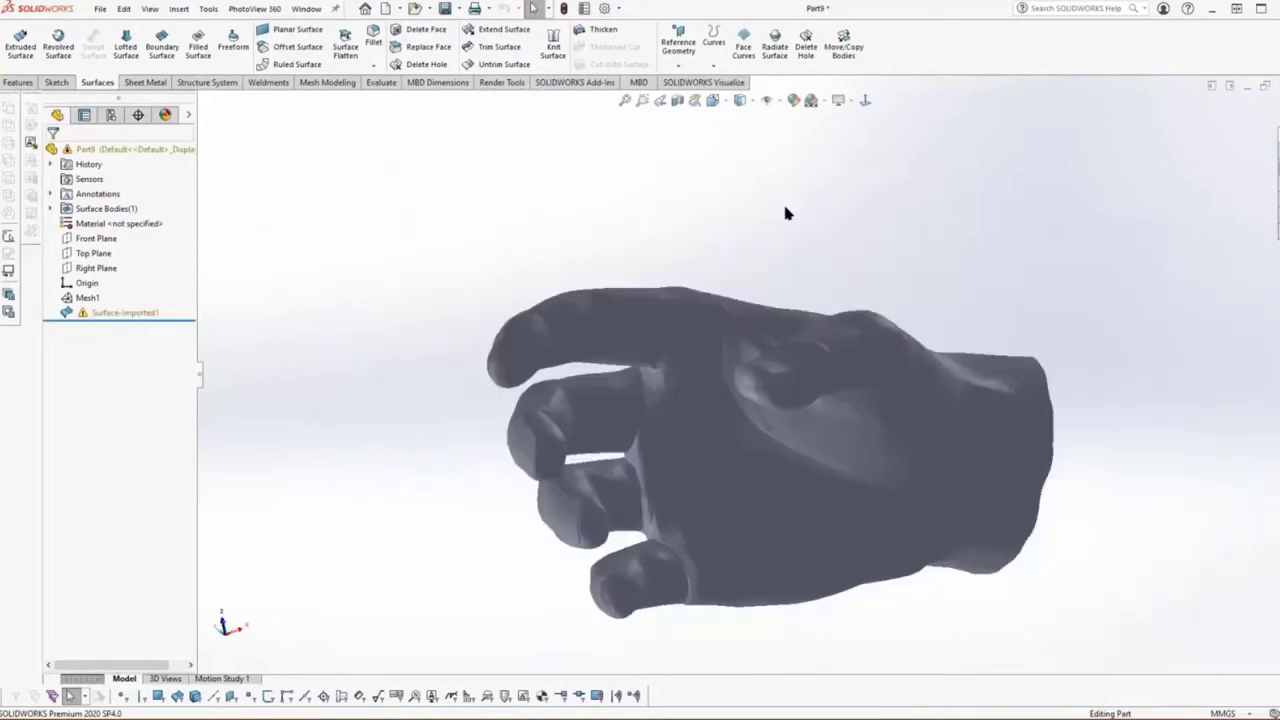
left_click(742, 100)
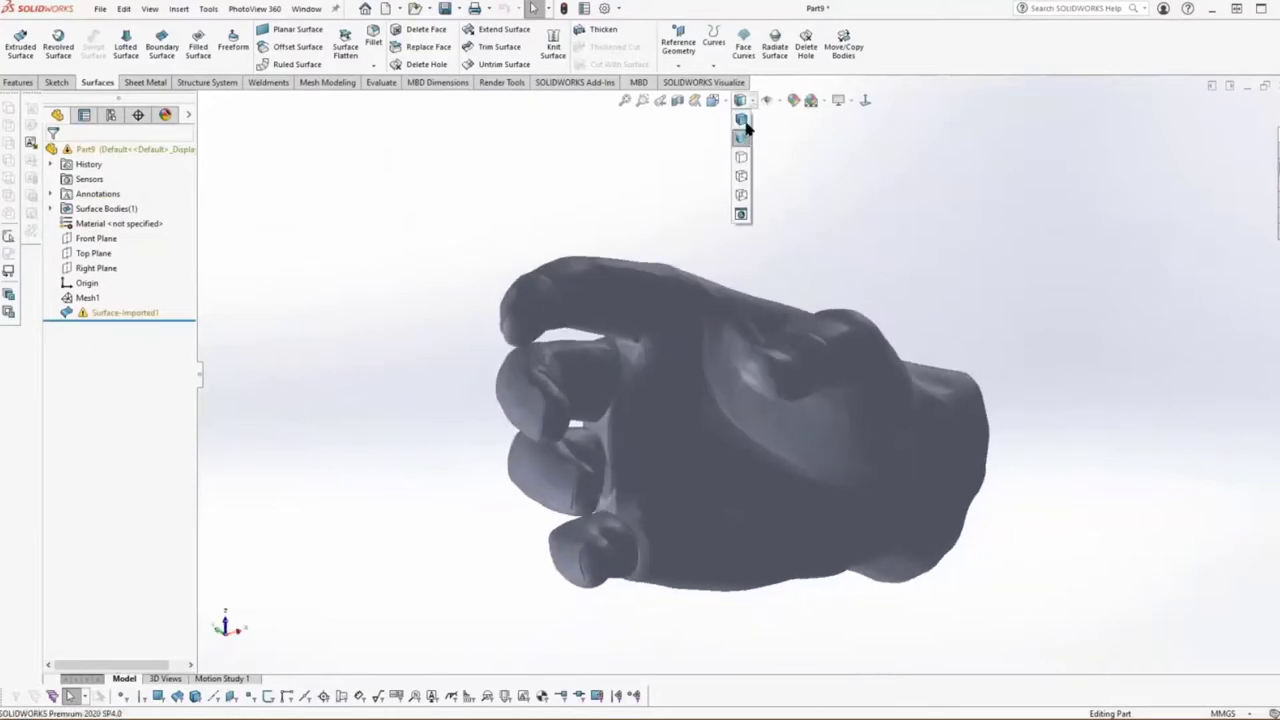
left_click(741, 120)
scroll(743, 129, "down", 5)
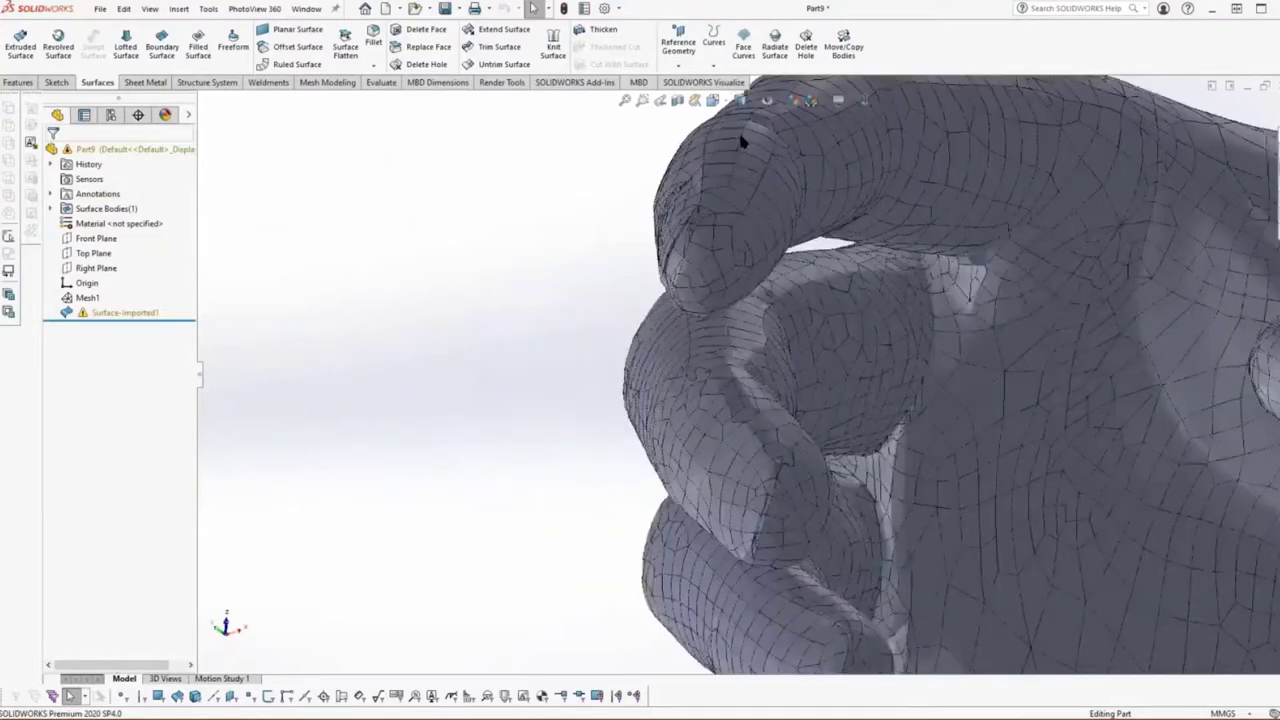
middle_click_drag(732, 246, 737, 280)
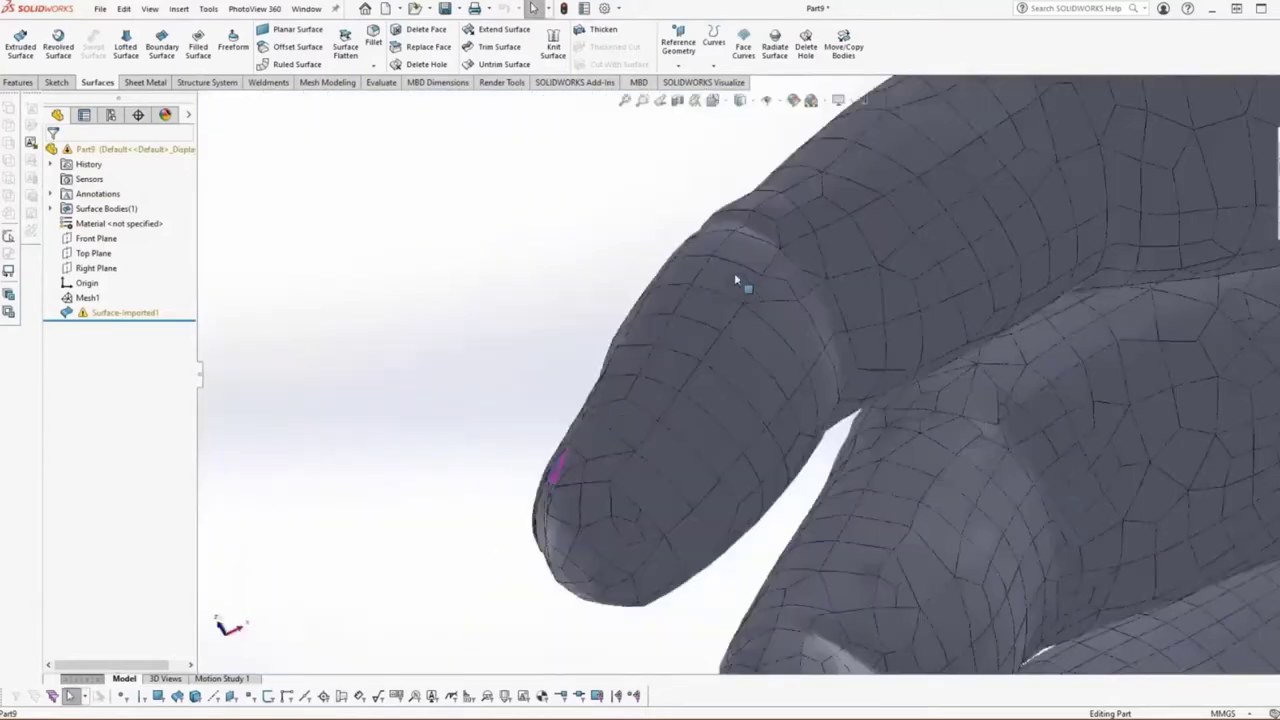
scroll(734, 272, "up", 5)
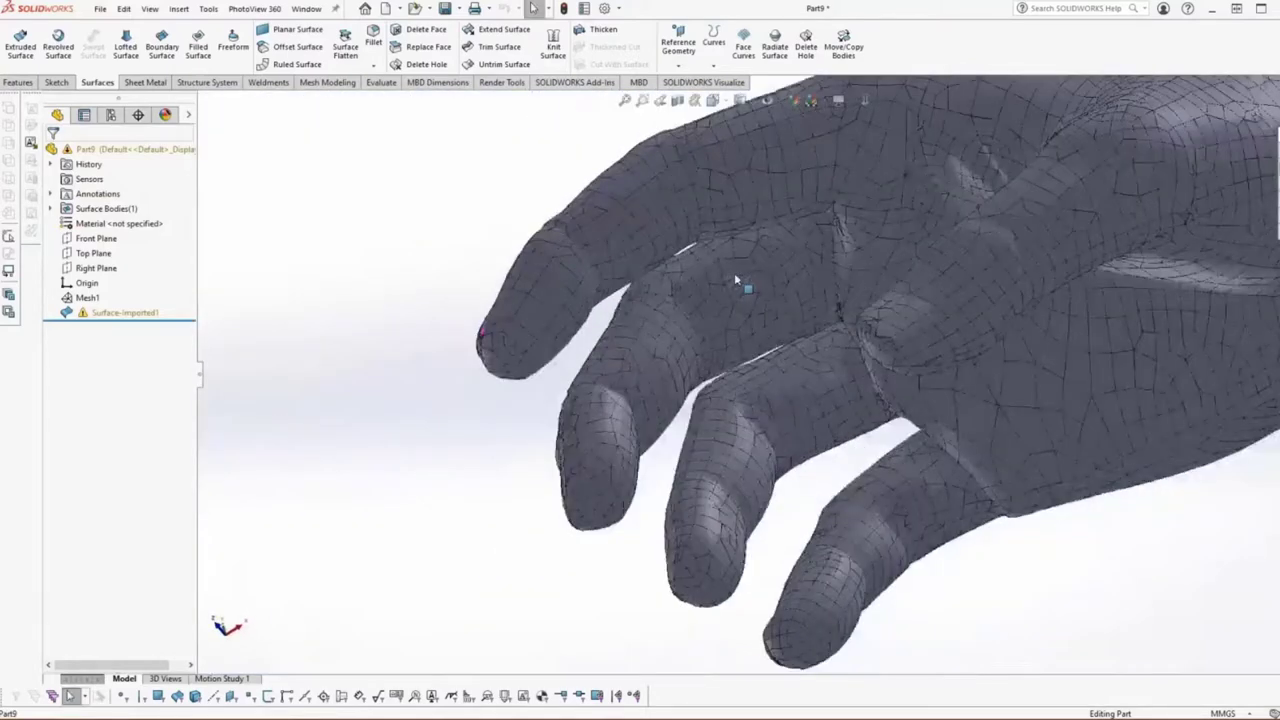
scroll(734, 272, "up", 3)
middle_click_drag(734, 272, 515, 226)
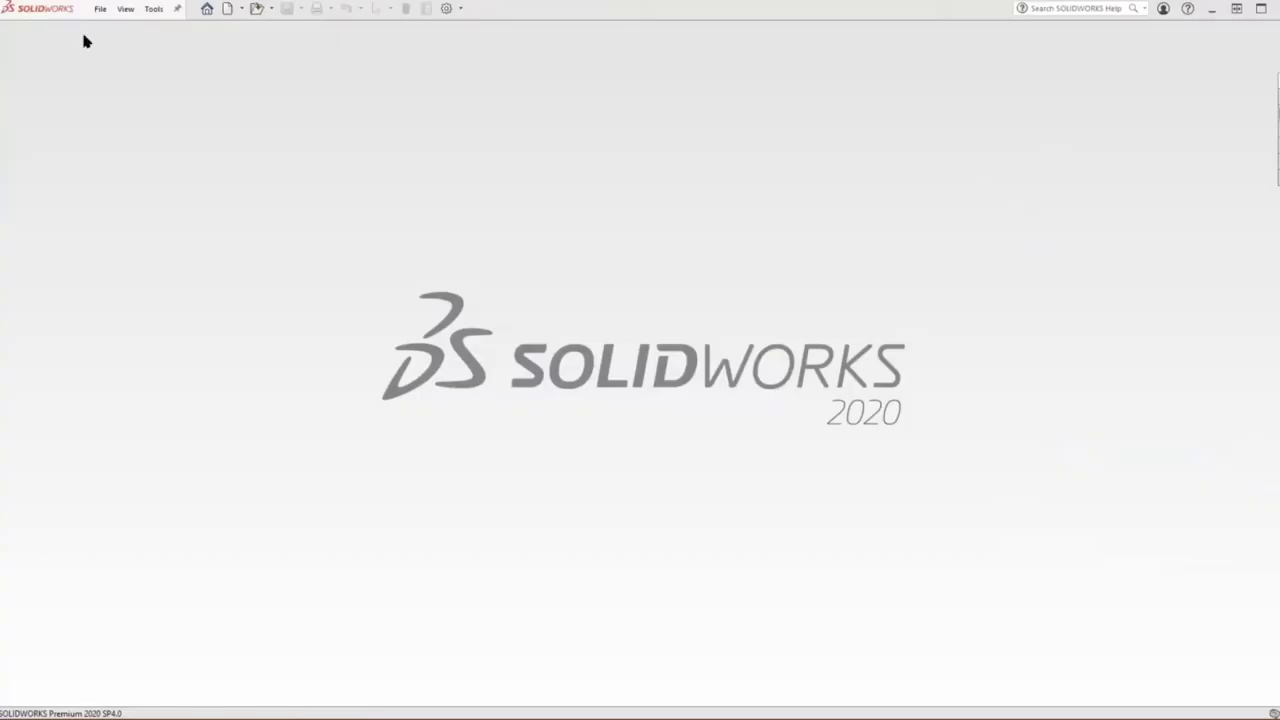
Browse for a file to open, filter the list to mesh files, and select hand-max.obj
left_click(100, 8)
left_click(119, 49)
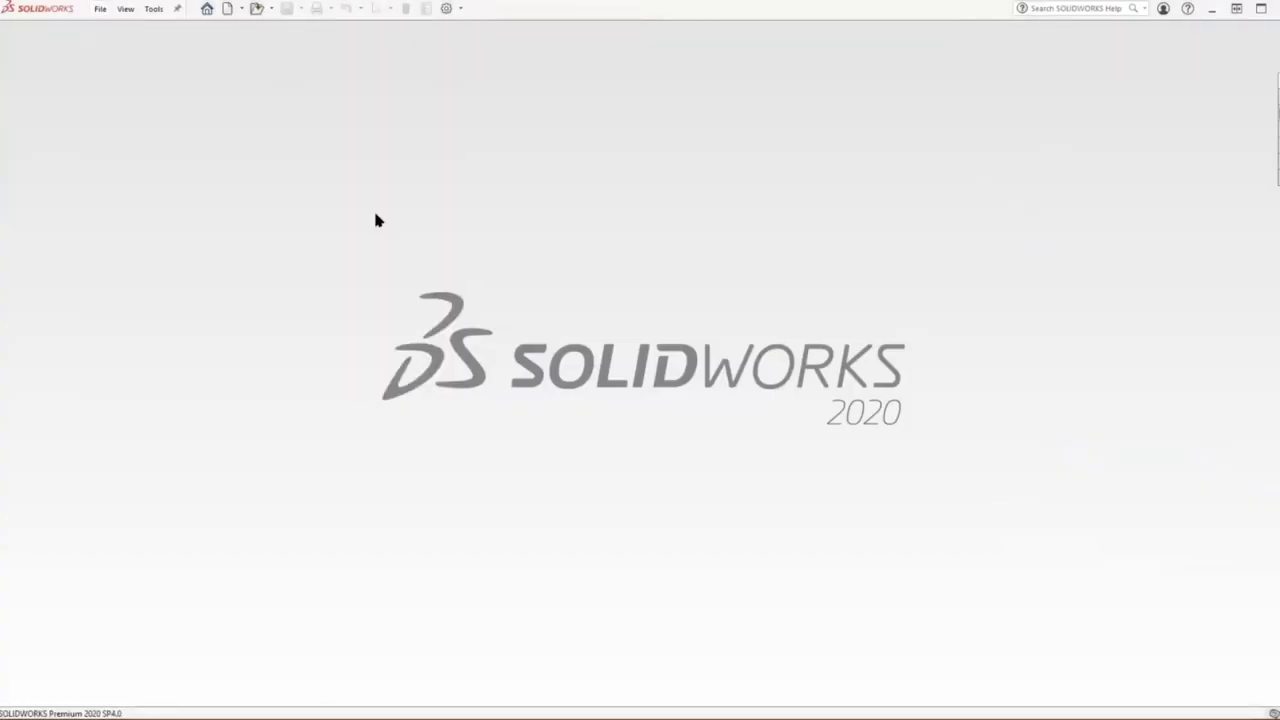
left_click(820, 542)
scroll(818, 544, "up", 5)
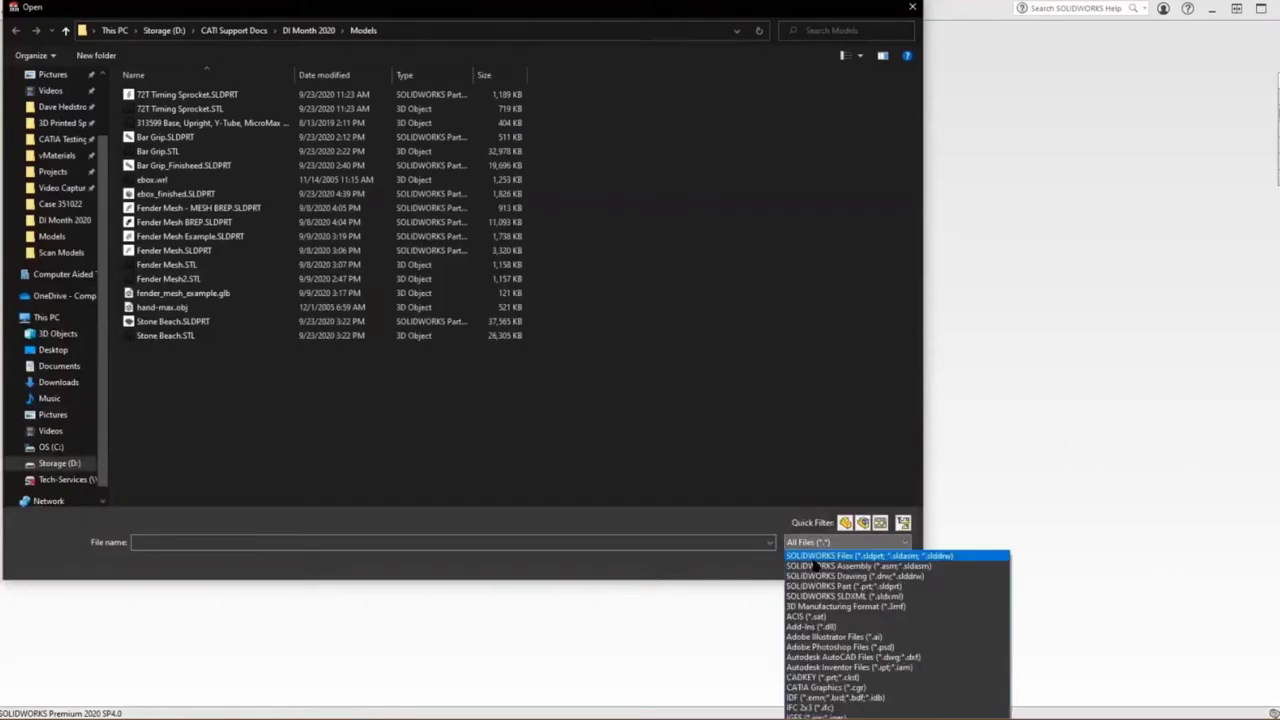
left_click(820, 716)
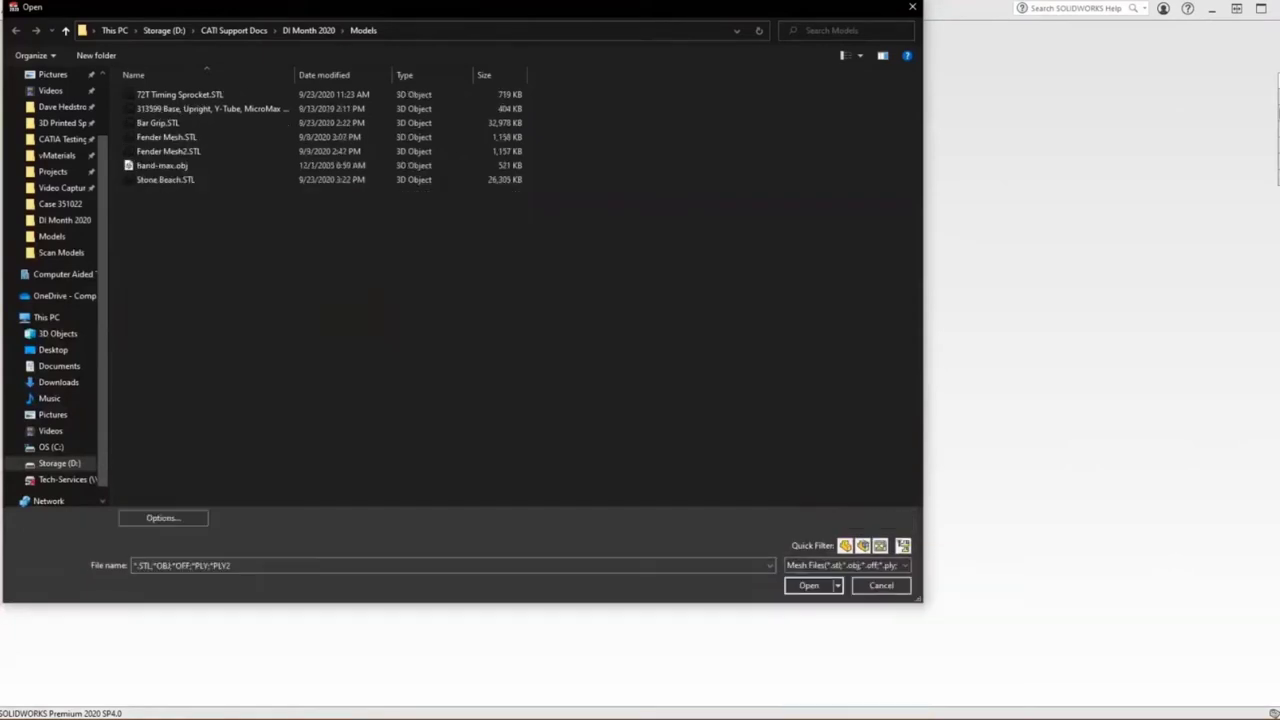
left_click(160, 165)
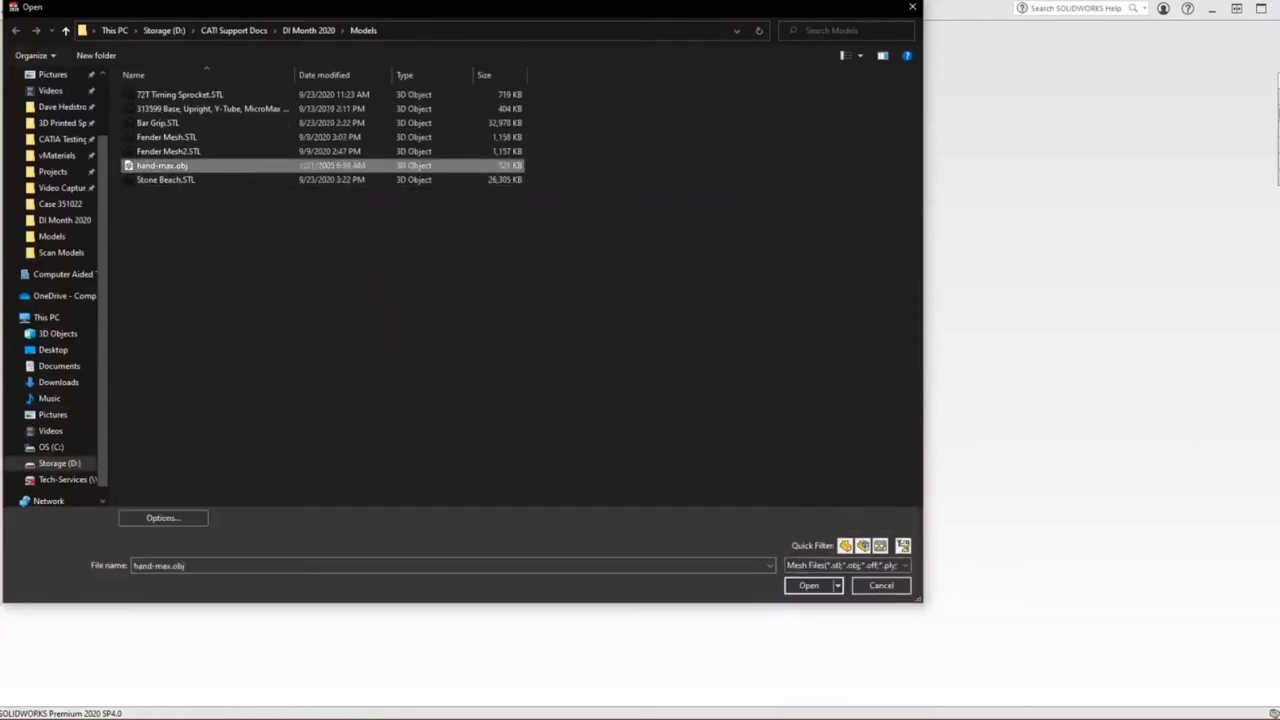
Set the mesh import option to Solid Body and open hand-max.obj, acknowledging the import message
left_click(160, 520)
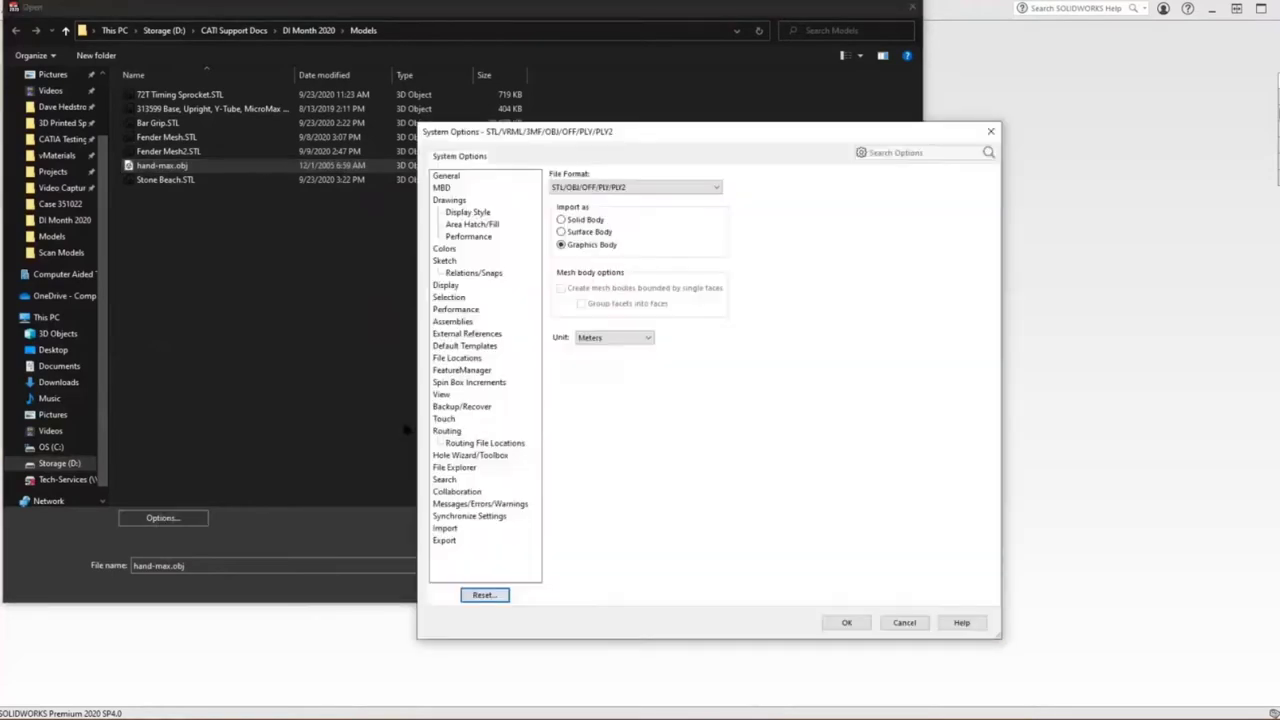
left_click(561, 219)
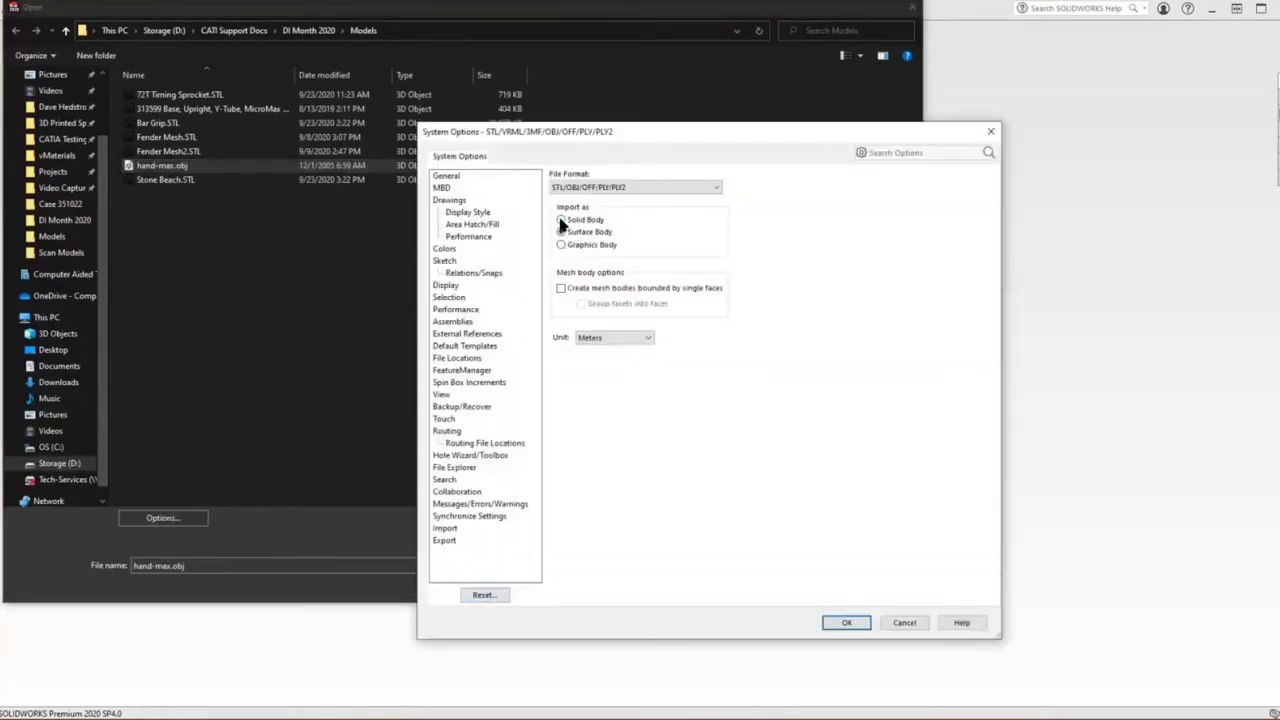
left_click(840, 622)
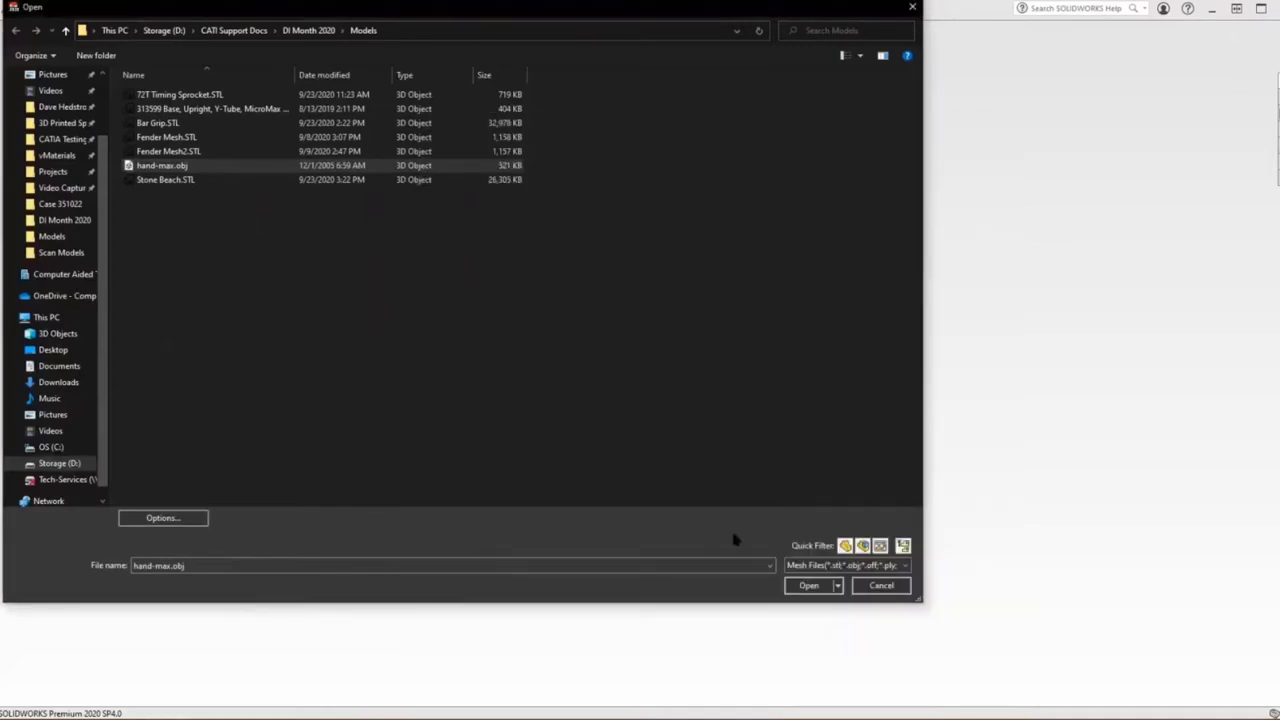
left_click(802, 584)
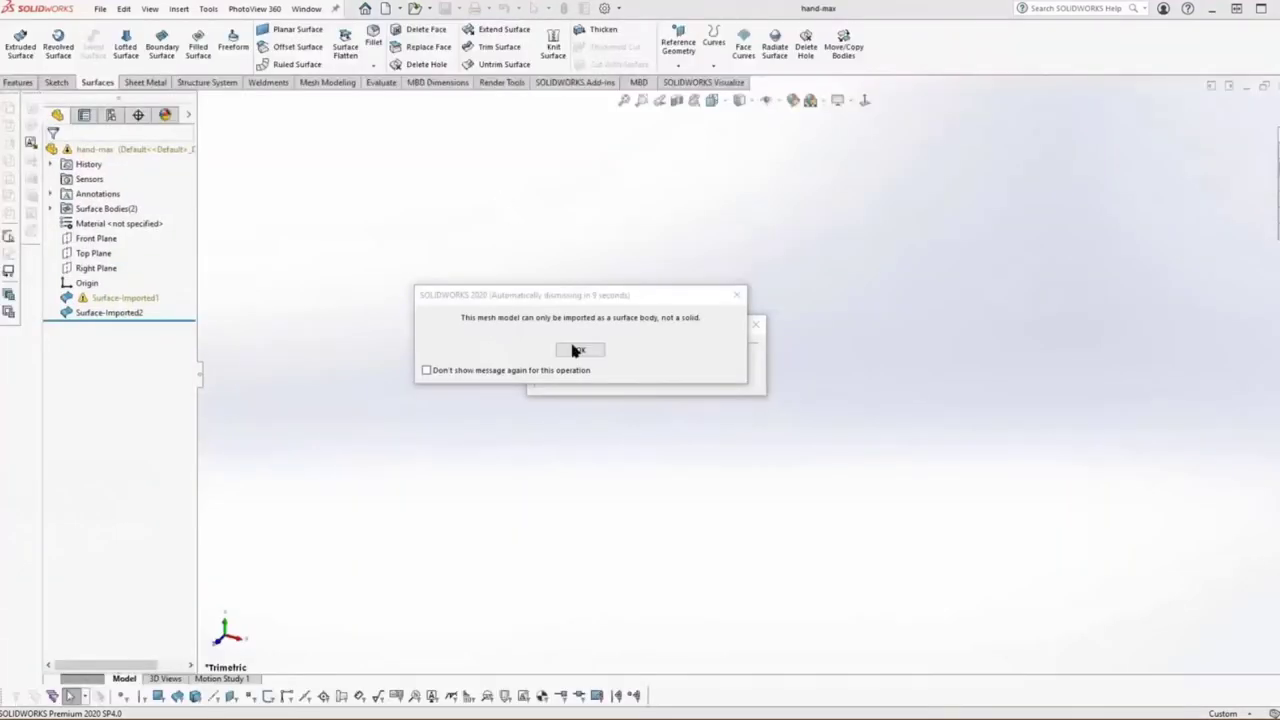
left_click(577, 350)
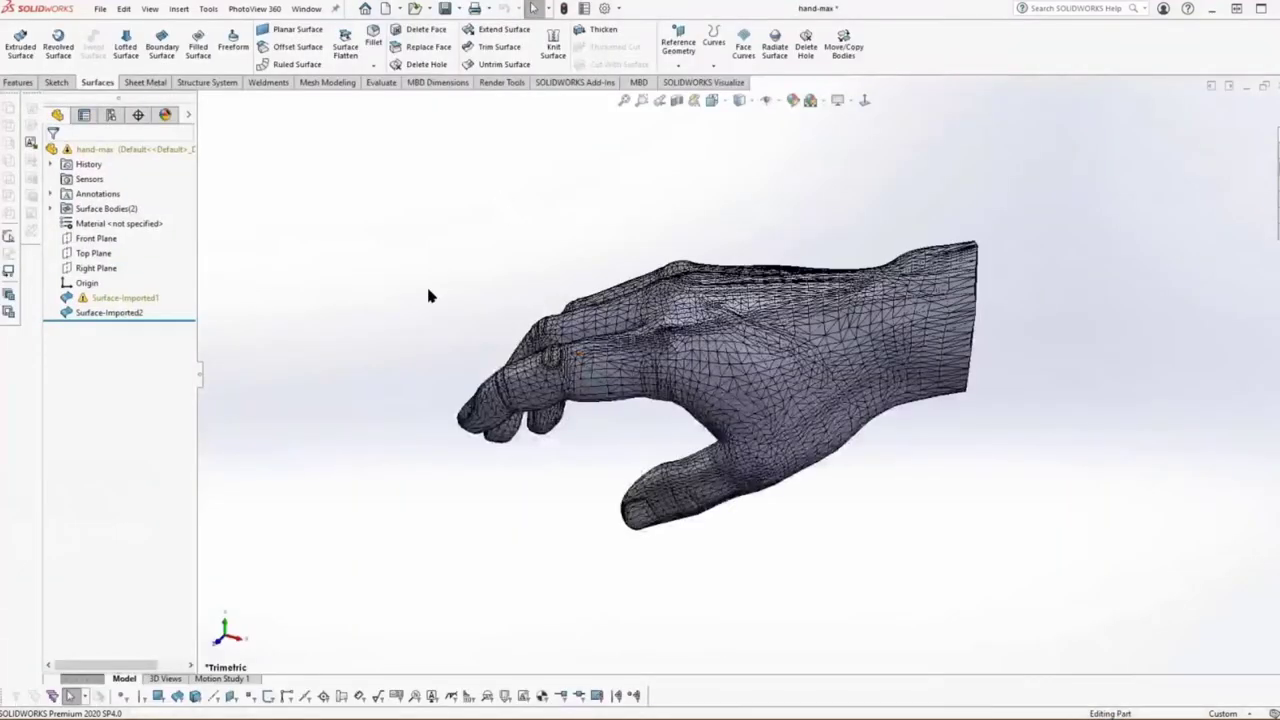
Display the imported hand in Shaded style without edges and examine its surface from several angles
key("f")
left_click(737, 100)
left_click(737, 130)
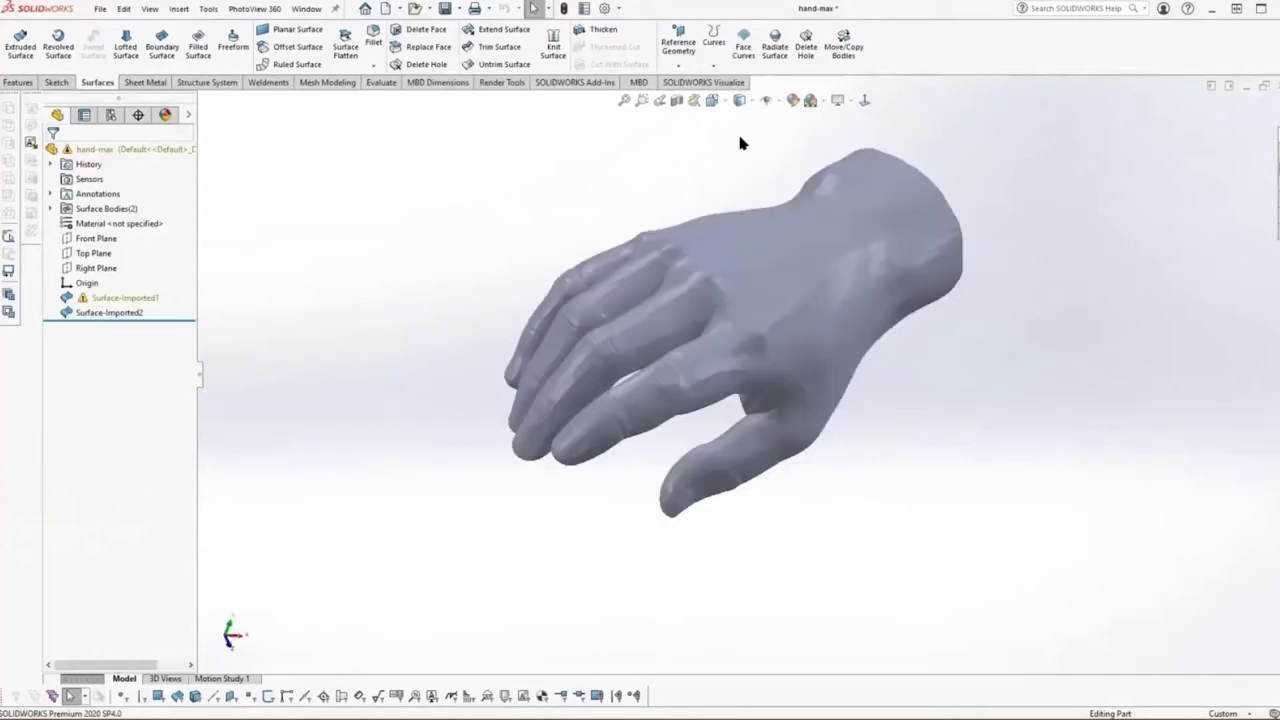
key("Left")
key("Left")
key("Left")
key("Left")
key("Left")
key("Left")
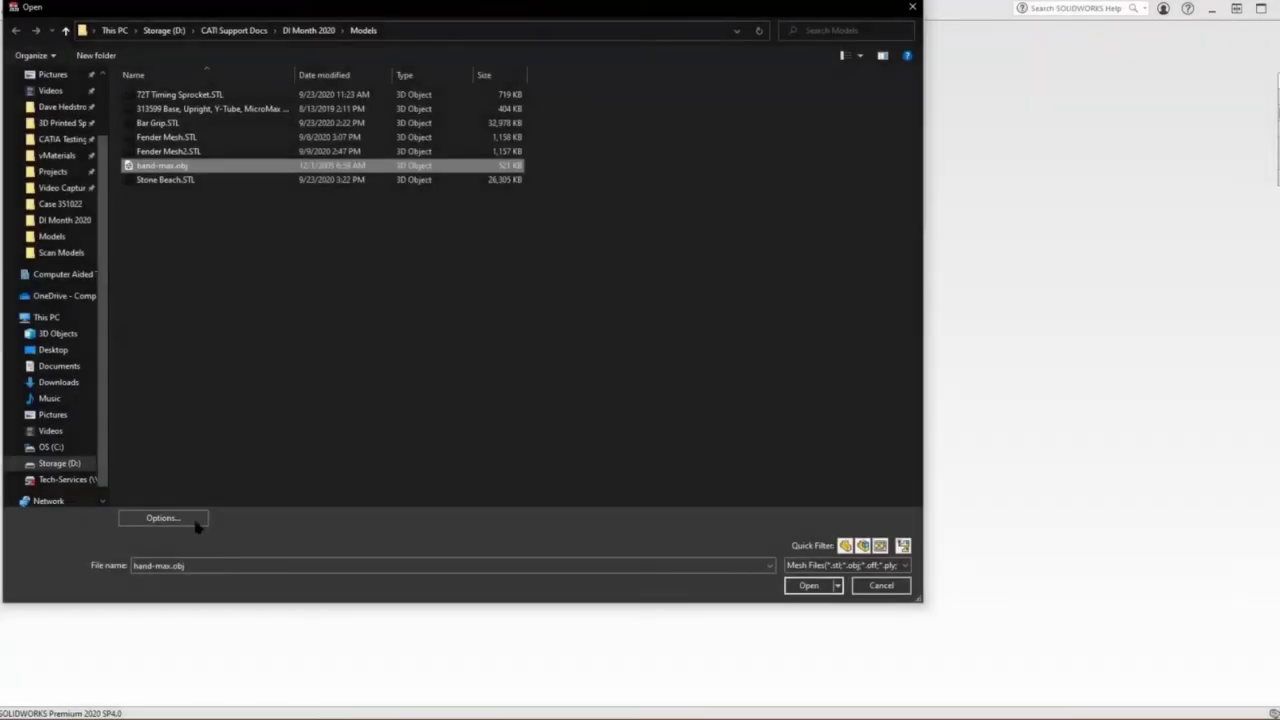
Set the mesh import option to Graphics Body and open hand-max.obj
left_click(196, 521)
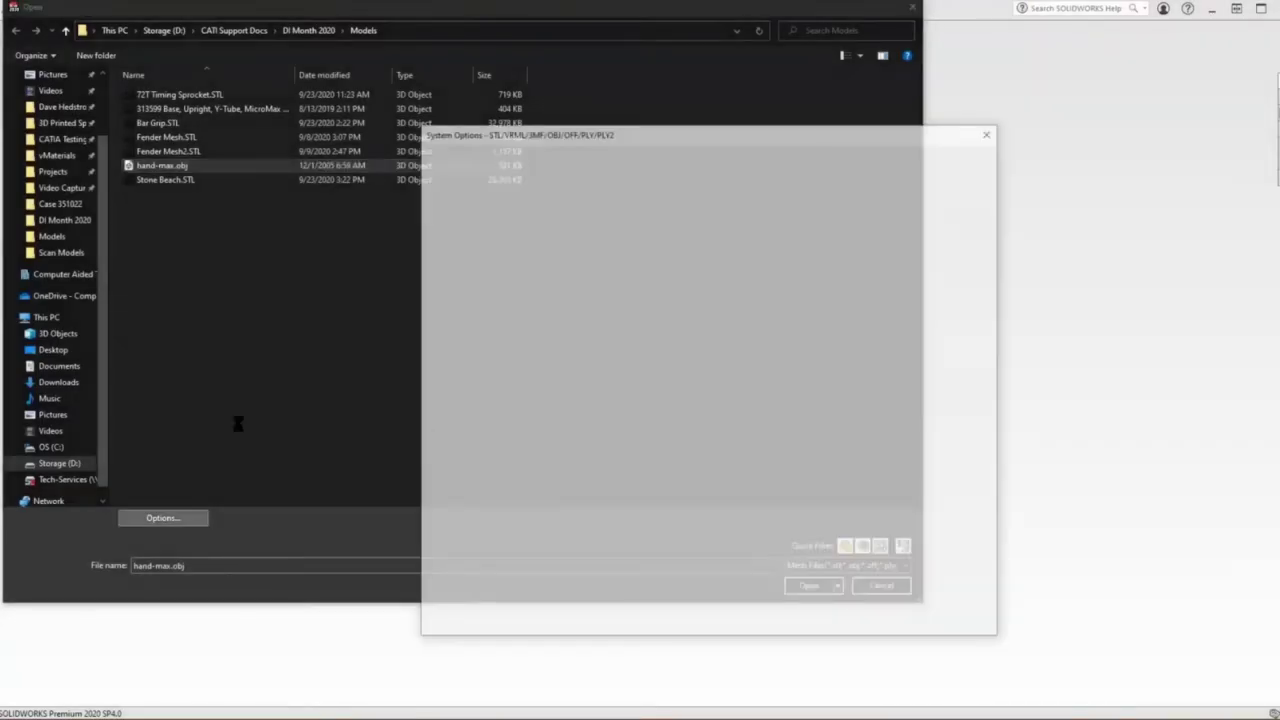
left_click(561, 245)
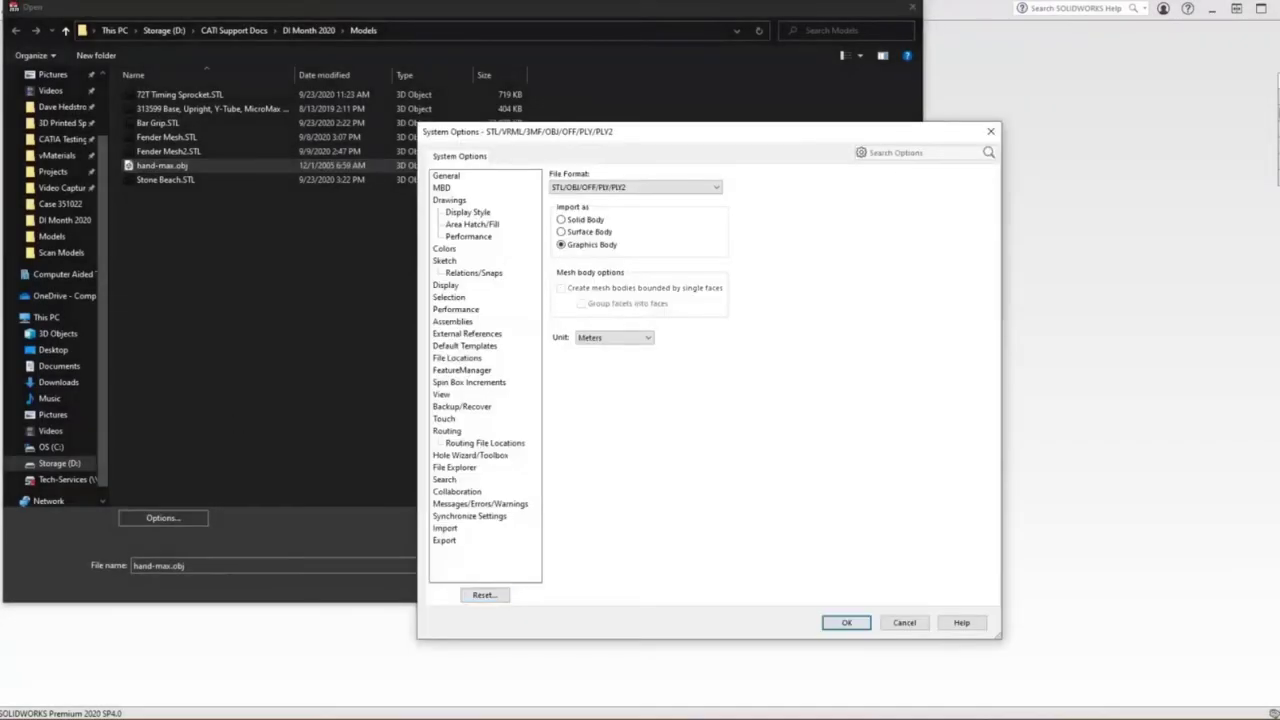
left_click(846, 622)
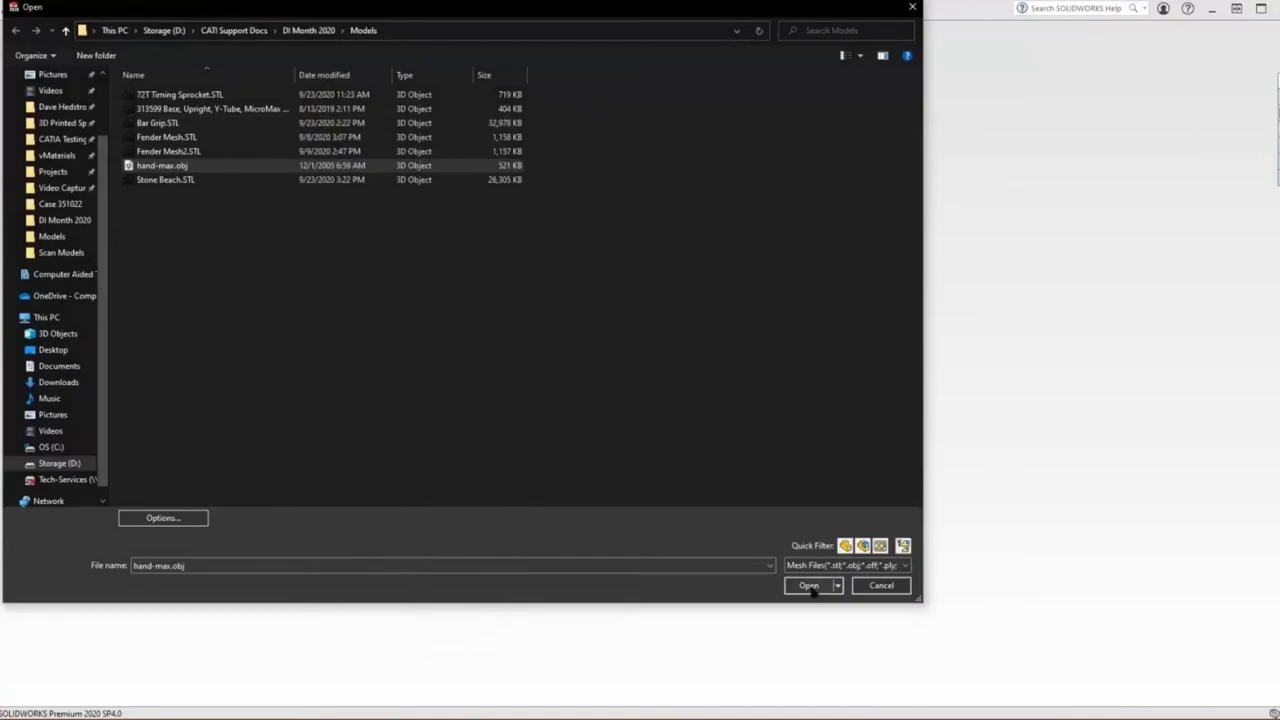
left_click(810, 586)
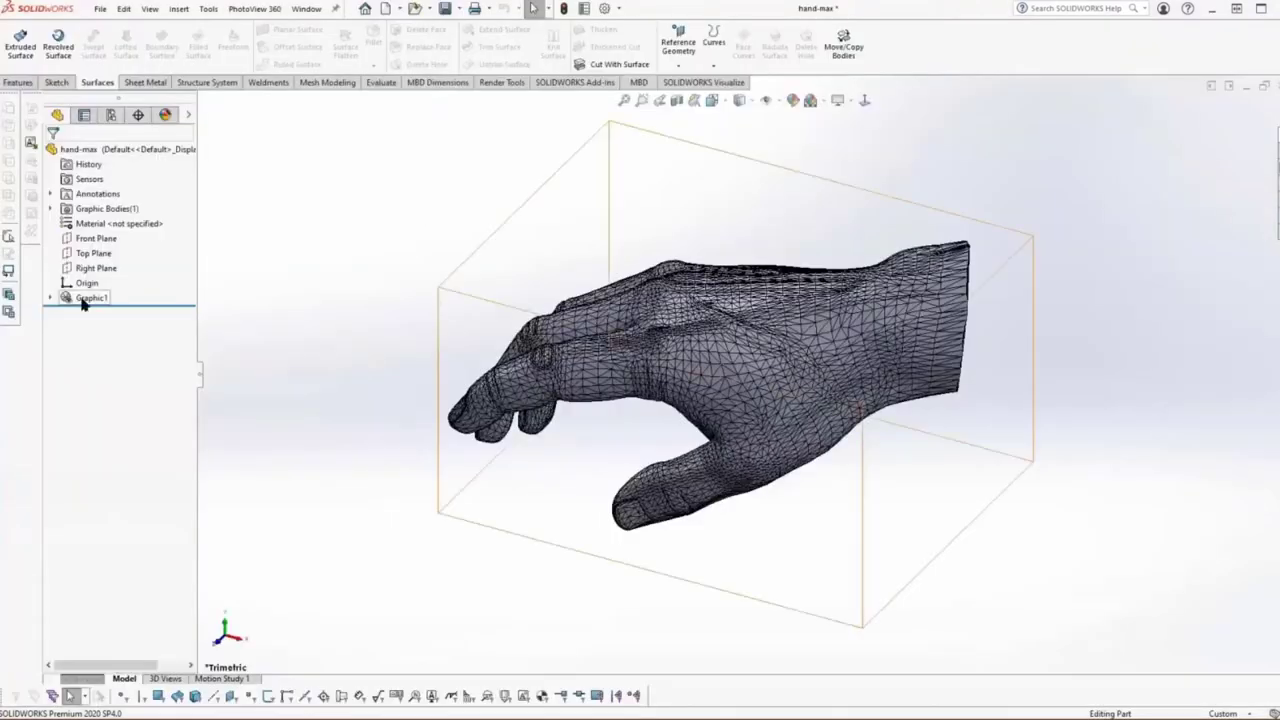
Convert the hand's imported graphic body to a mesh body without grouping facets into faces
left_click(88, 297)
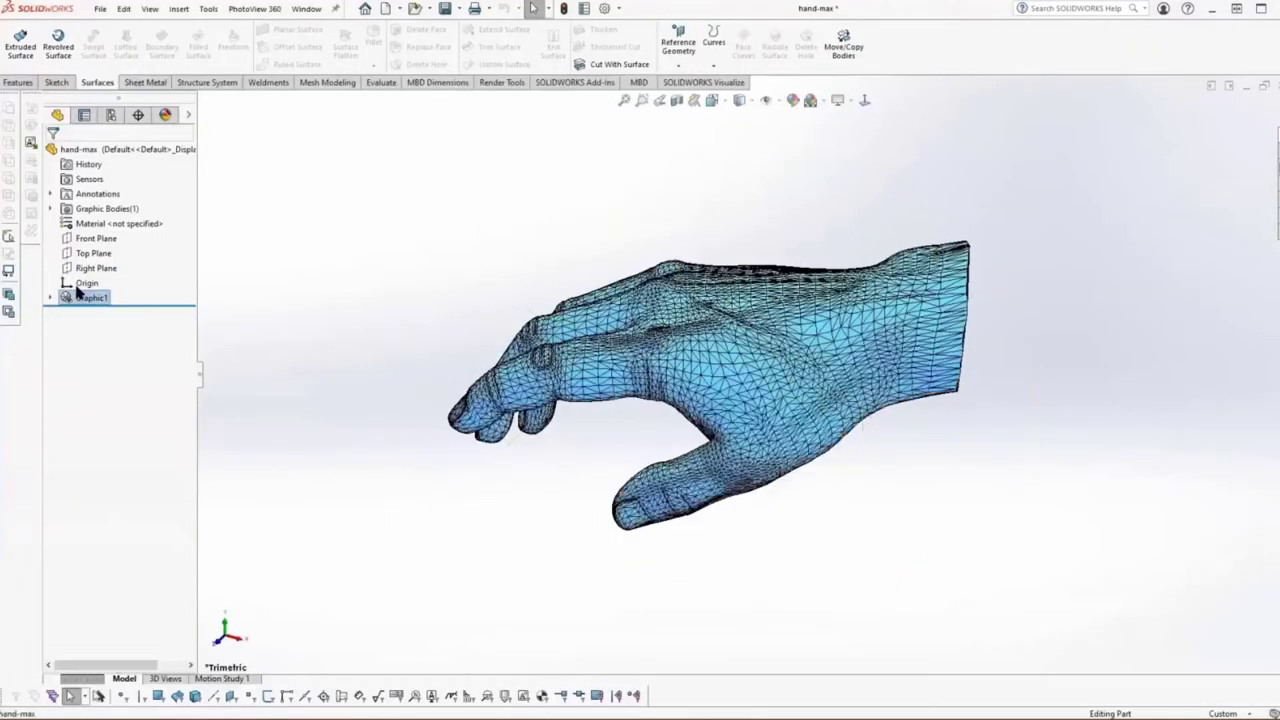
left_click(50, 208)
right_click(105, 222)
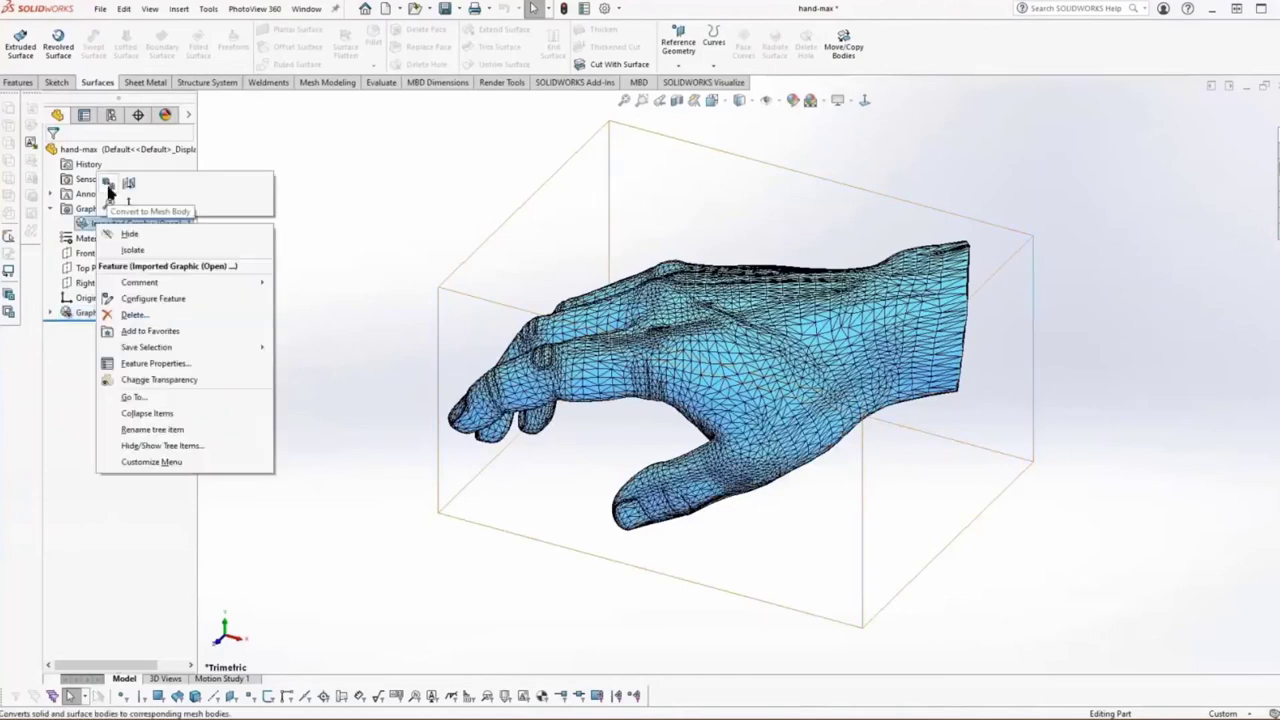
left_click(108, 185)
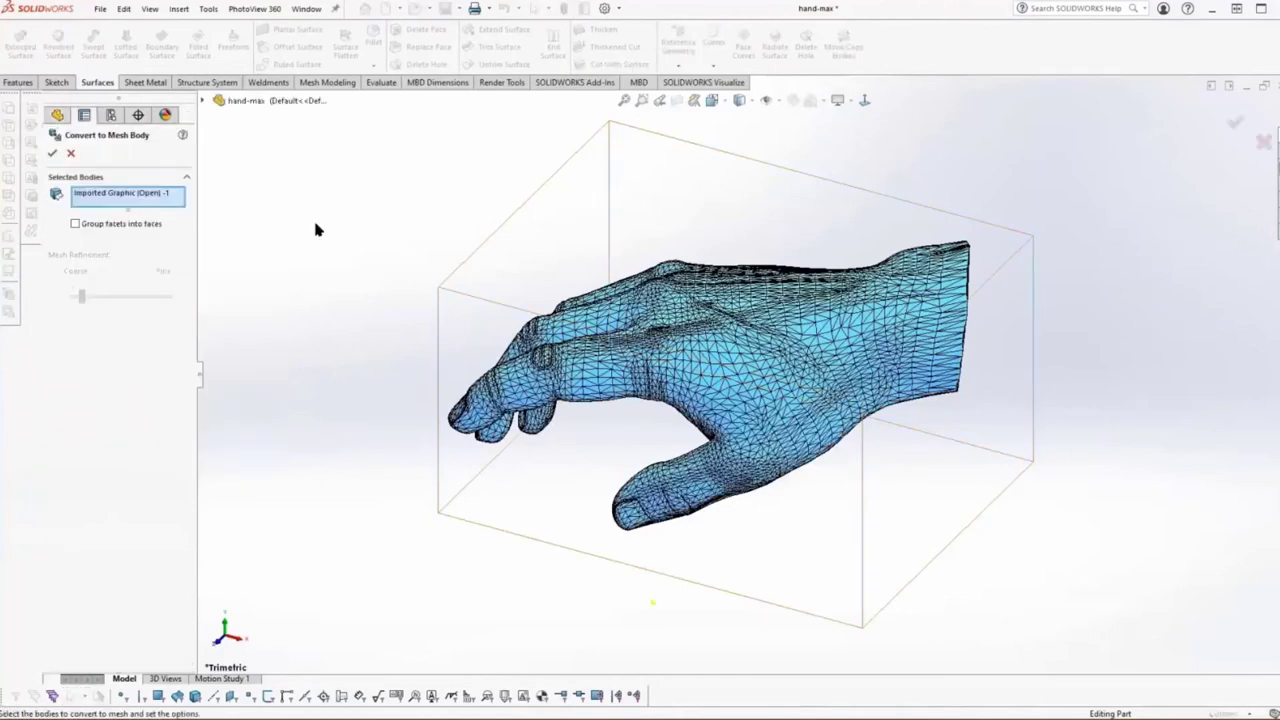
left_click(53, 154)
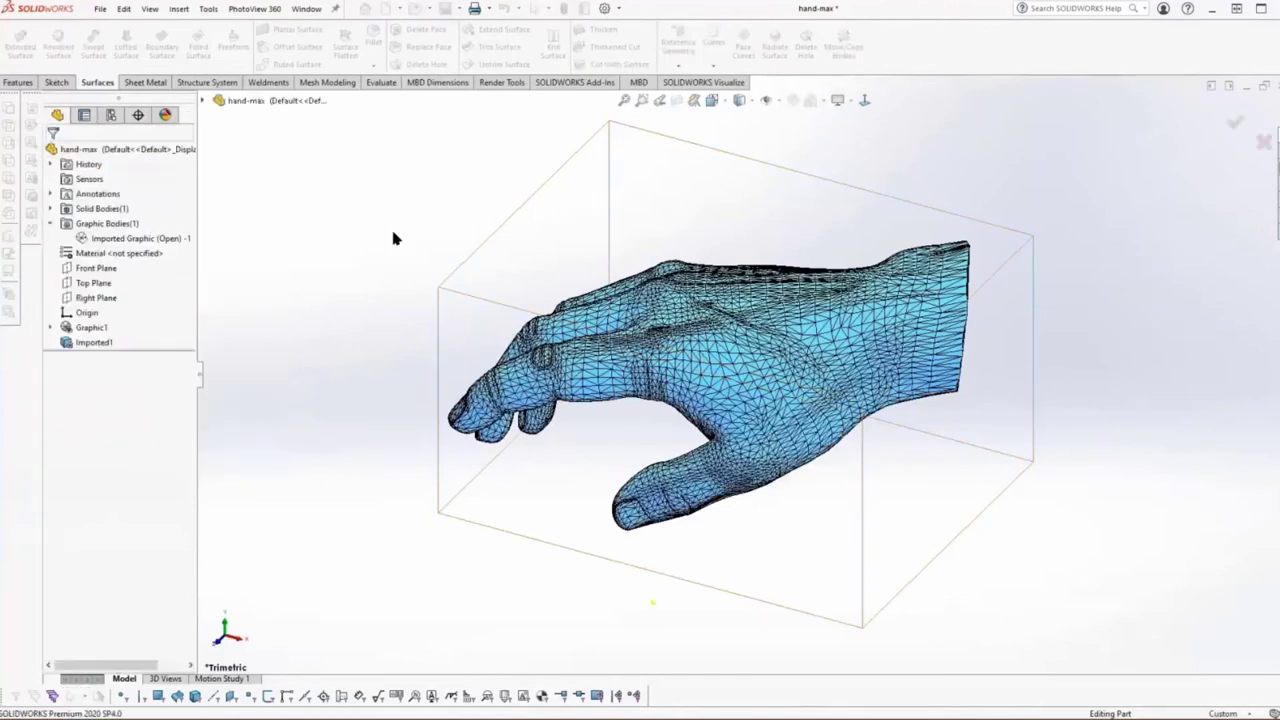
Display the converted hand in Shaded style without edges and examine the mesh body's fingers, palm, back and wrist from all around
left_click(741, 100)
left_click(741, 145)
key("Left")
key("Left")
key("Left")
key("Left")
key("Left")
key("Left")
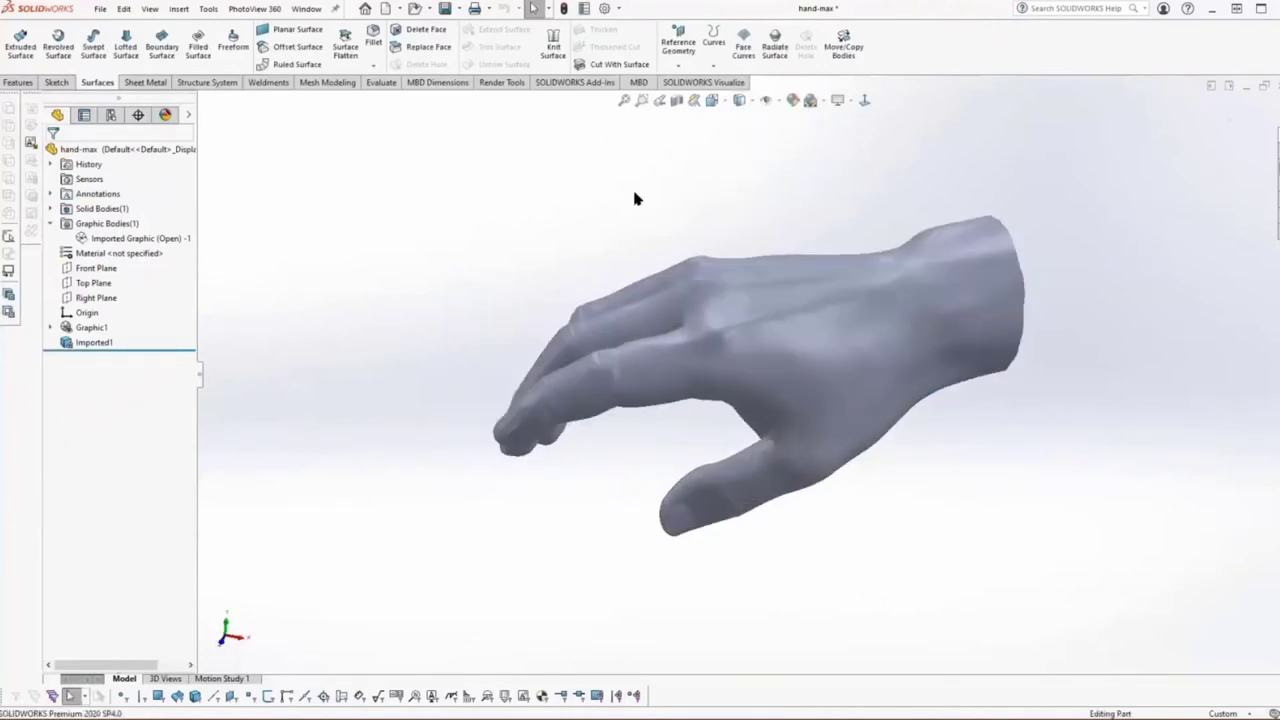
key("Left")
key("Left")
key("Left")
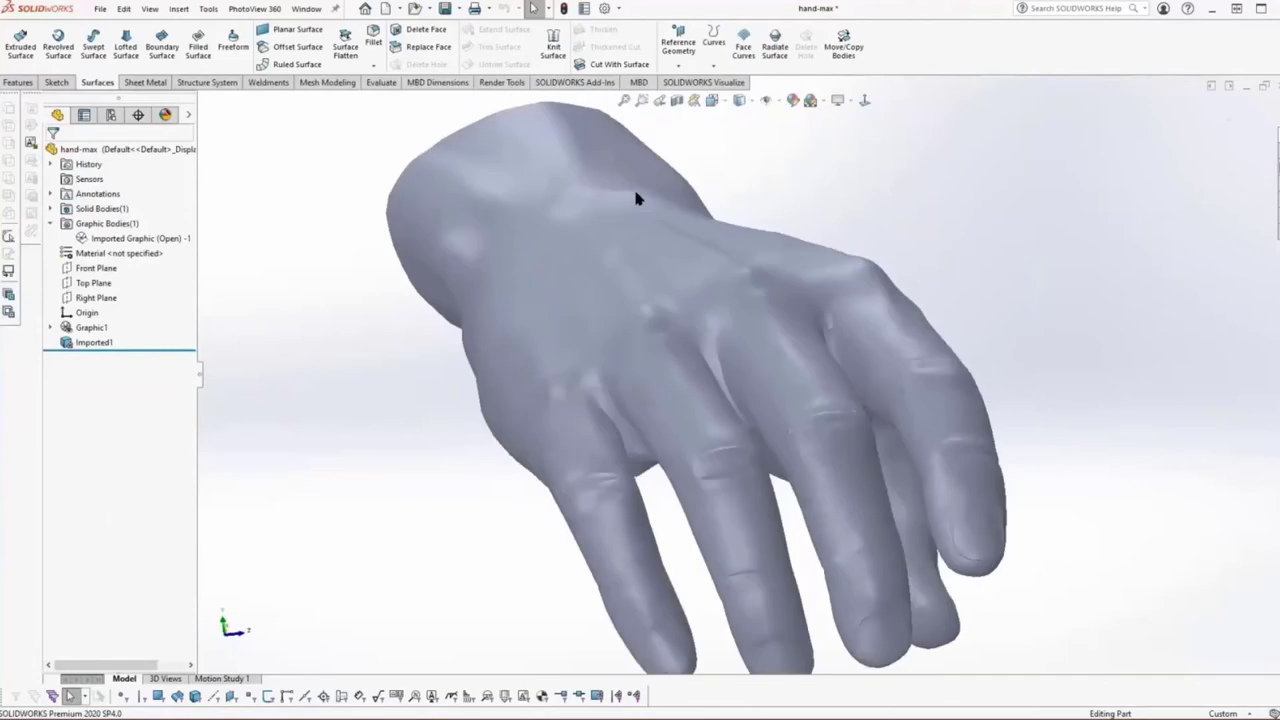
key("alt+Left")
key("alt+Left")
key("alt+Left")
key("Left")
key("Left")
key("Left")
key("Left")
key("Left")
key("Left")
key("Left")
key("Left")
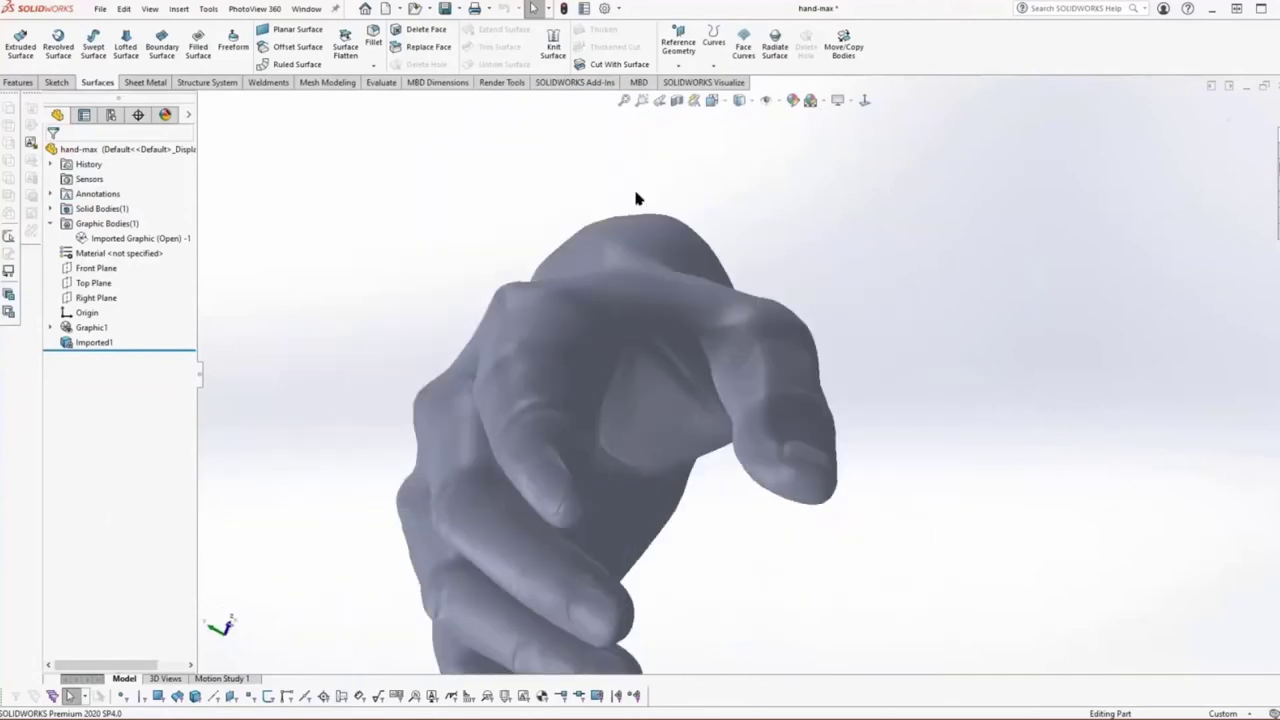
key("Left")
key("Left")
key("Left")
key("Left")
key("Left")
key("Left")
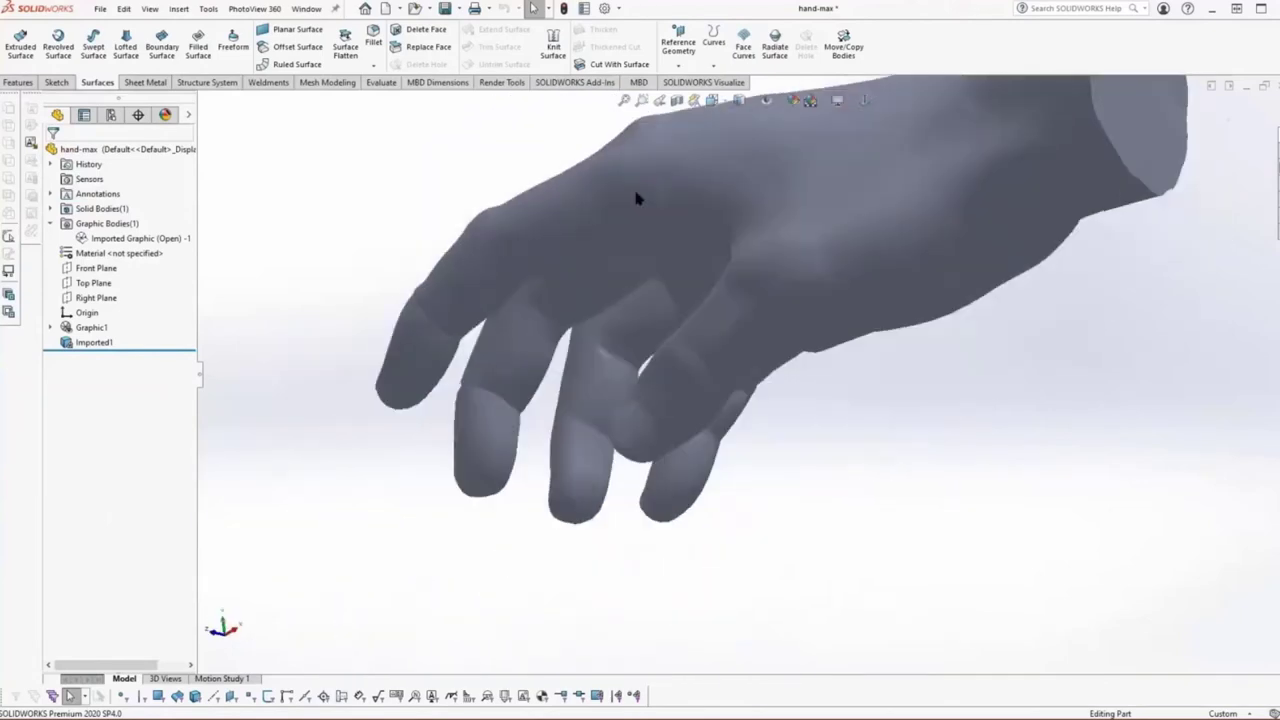
key("Right")
key("Right")
key("Right")
key("Right")
key("Right")
key("Right")
key("Right")
key("Right")
key("Right")
key("Right")
key("Right")
key("Right")
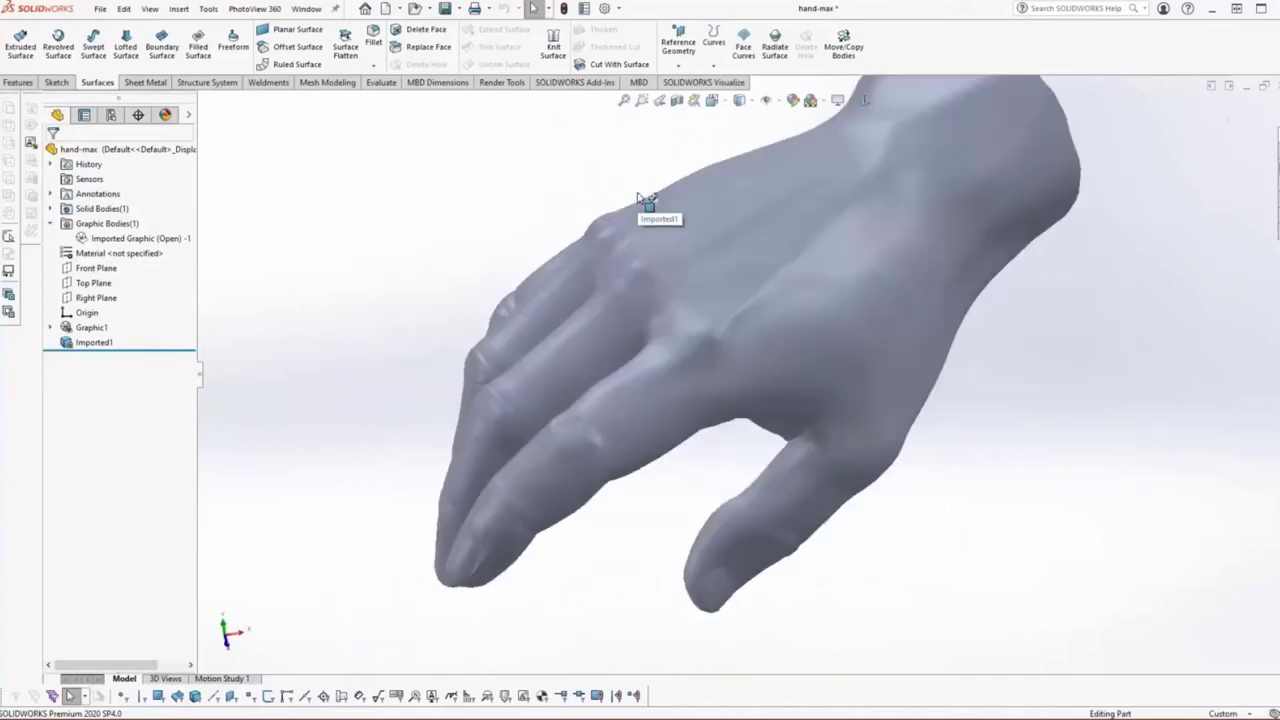
key("Right")
key("Right")
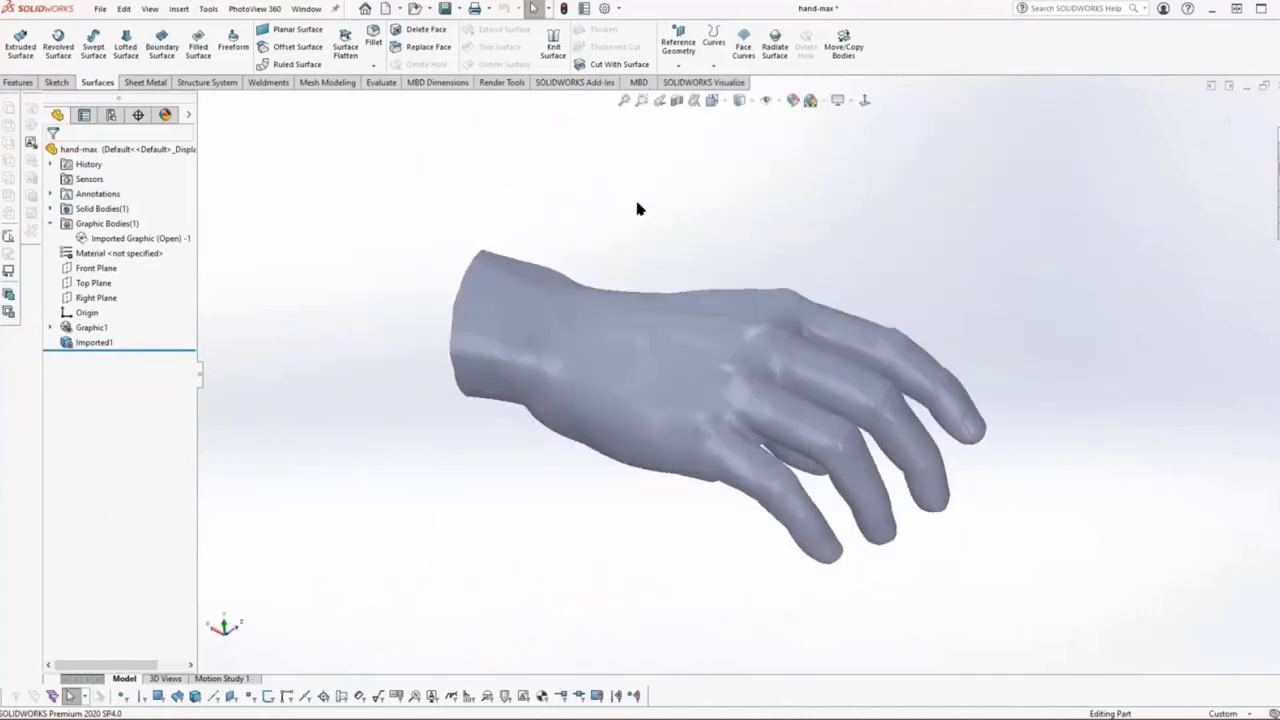